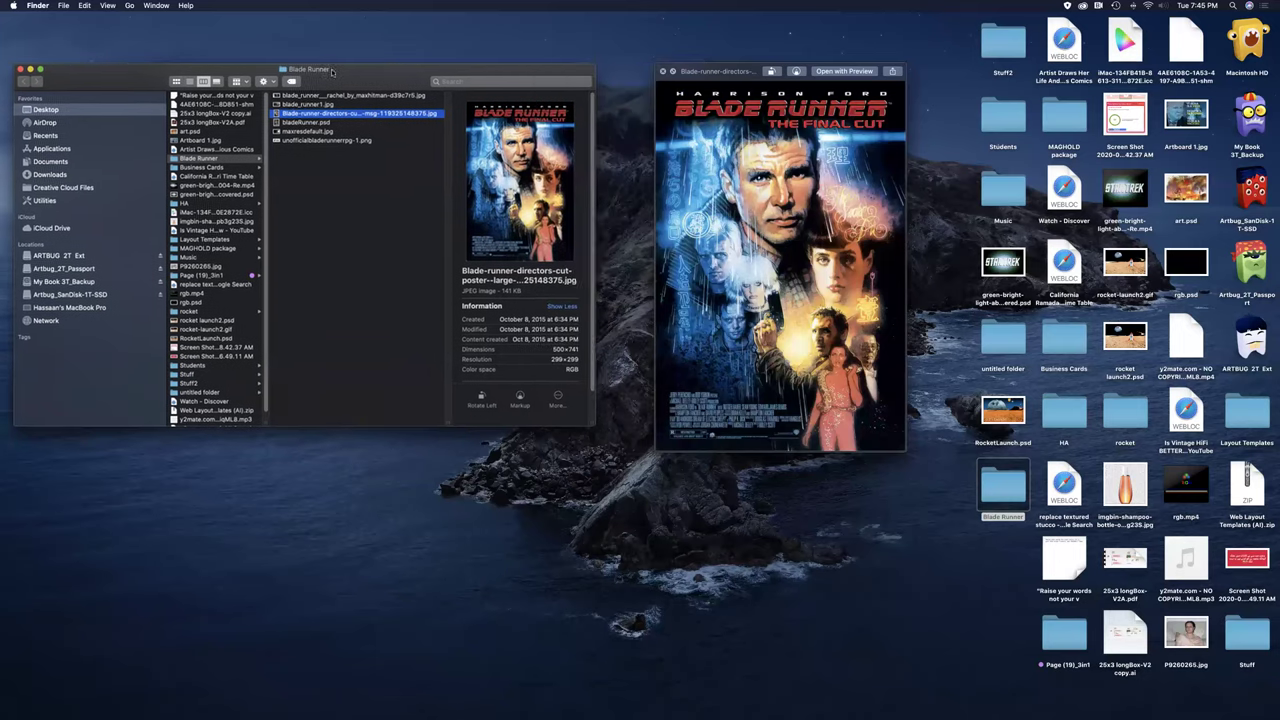
# - Preview the Rachel portrait and the blade_runner1.jpg street scene in the Blade Runner folder
pyautogui.click(300, 95)
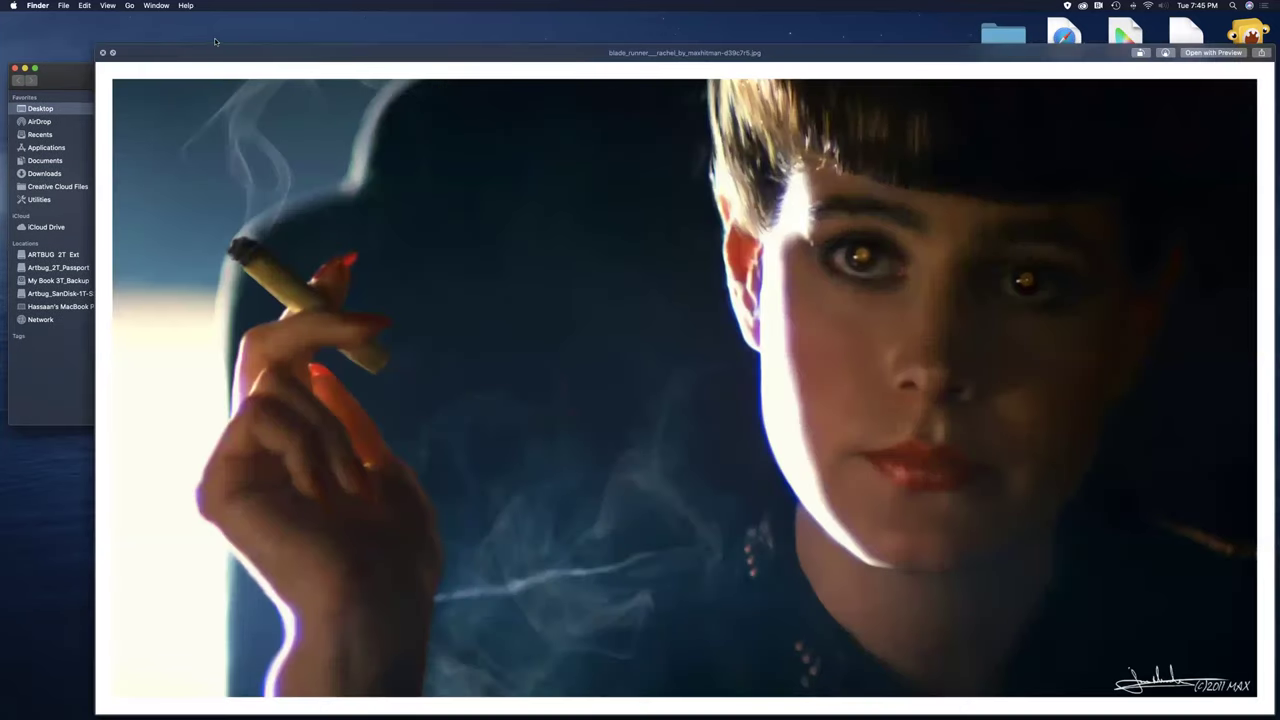
pyautogui.click(154, 58)
pyautogui.moveTo(266, 77); pyautogui.dragTo(336, 202)
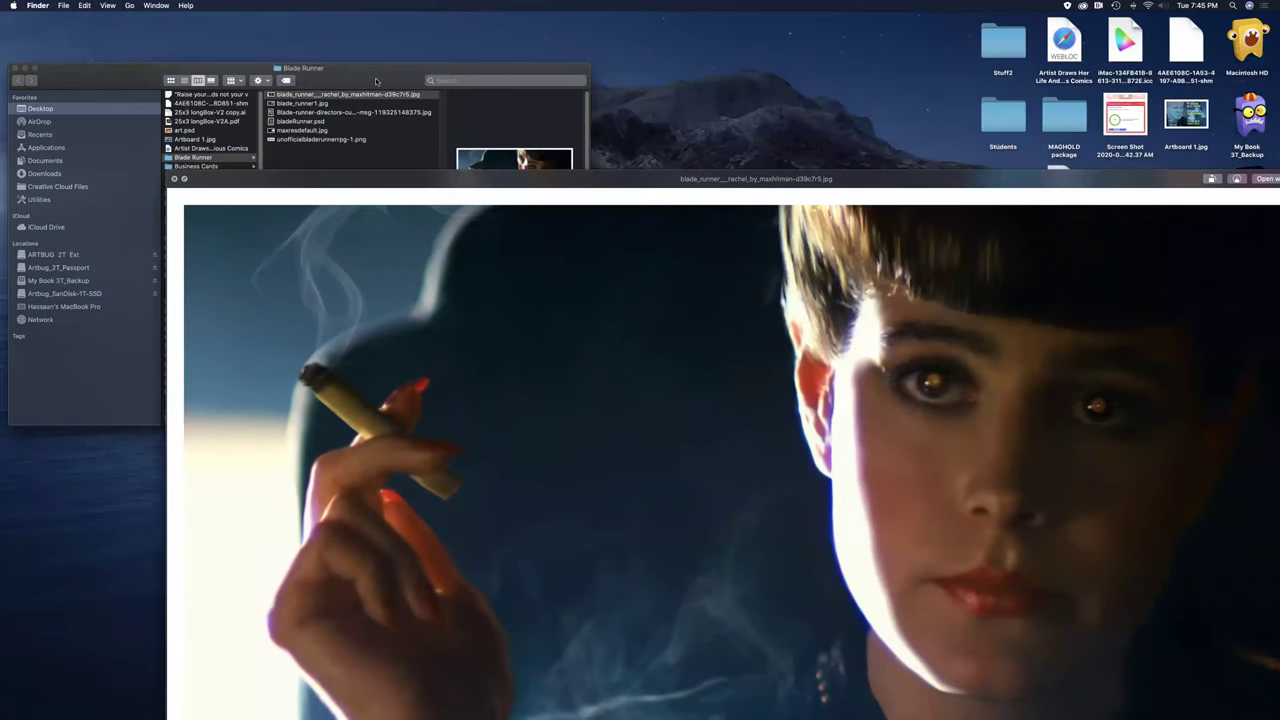
pyautogui.click(303, 104)
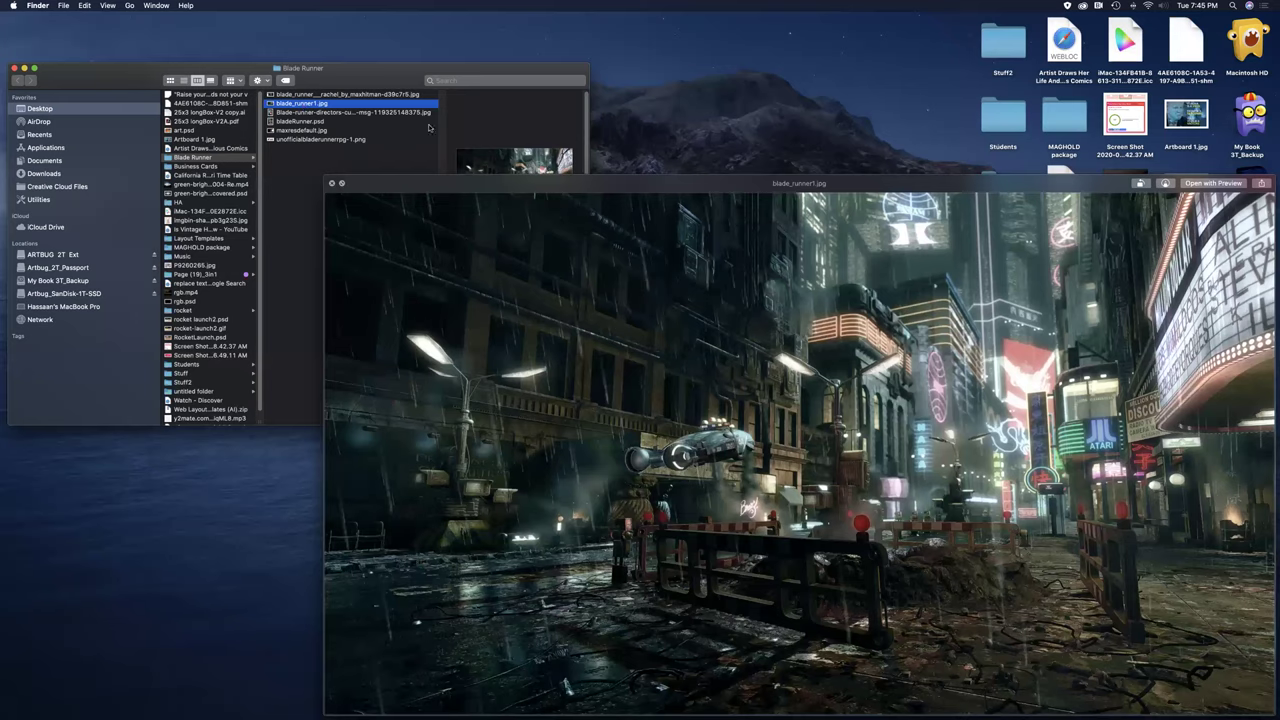
pyautogui.moveTo(590, 192); pyautogui.dragTo(409, 97)
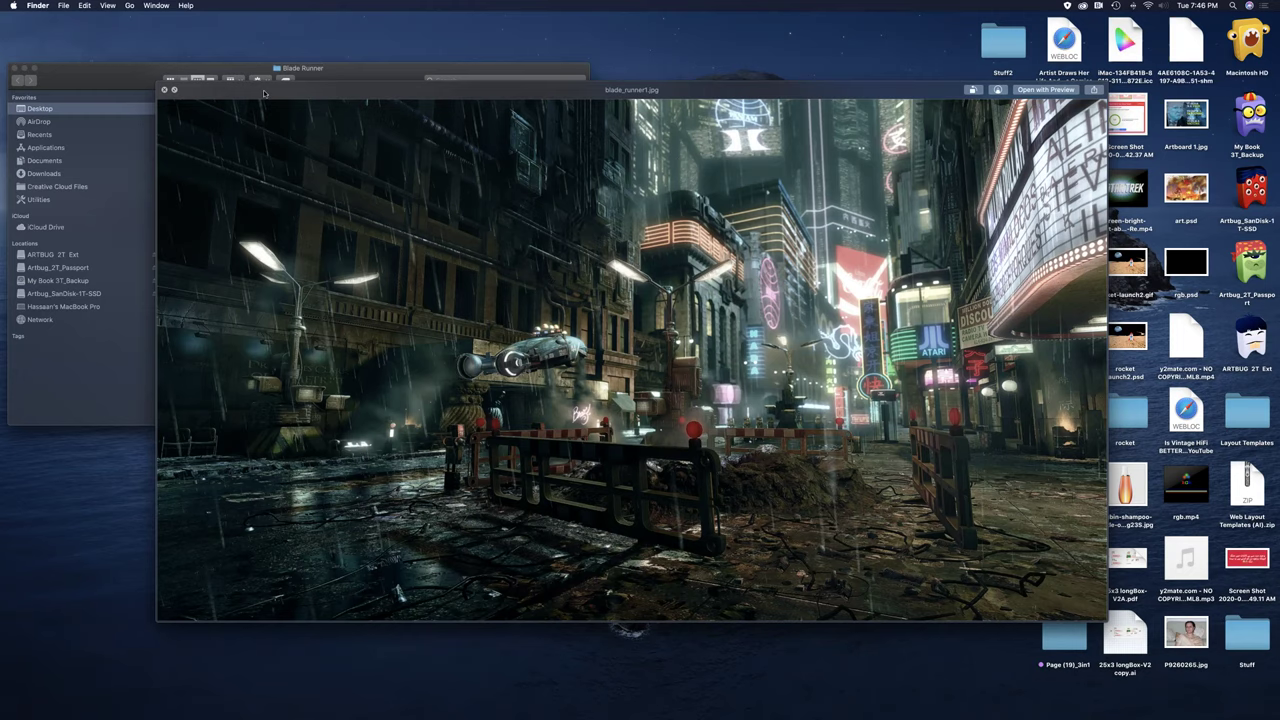
pyautogui.moveTo(266, 92); pyautogui.dragTo(524, 156)
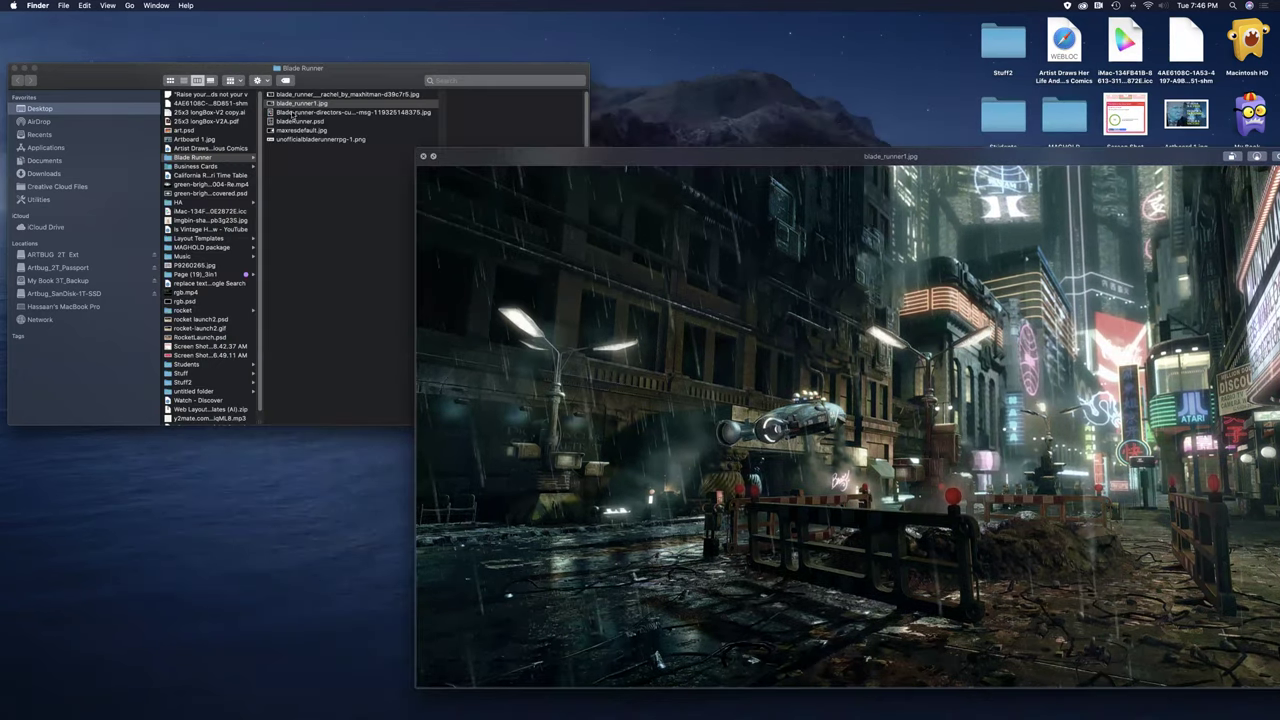
# - Look through the remaining reference images: the director's cut poster, maxresdefault.jpg and the unofficialbladerunnerrpg-1.png logo
pyautogui.click(271, 112)
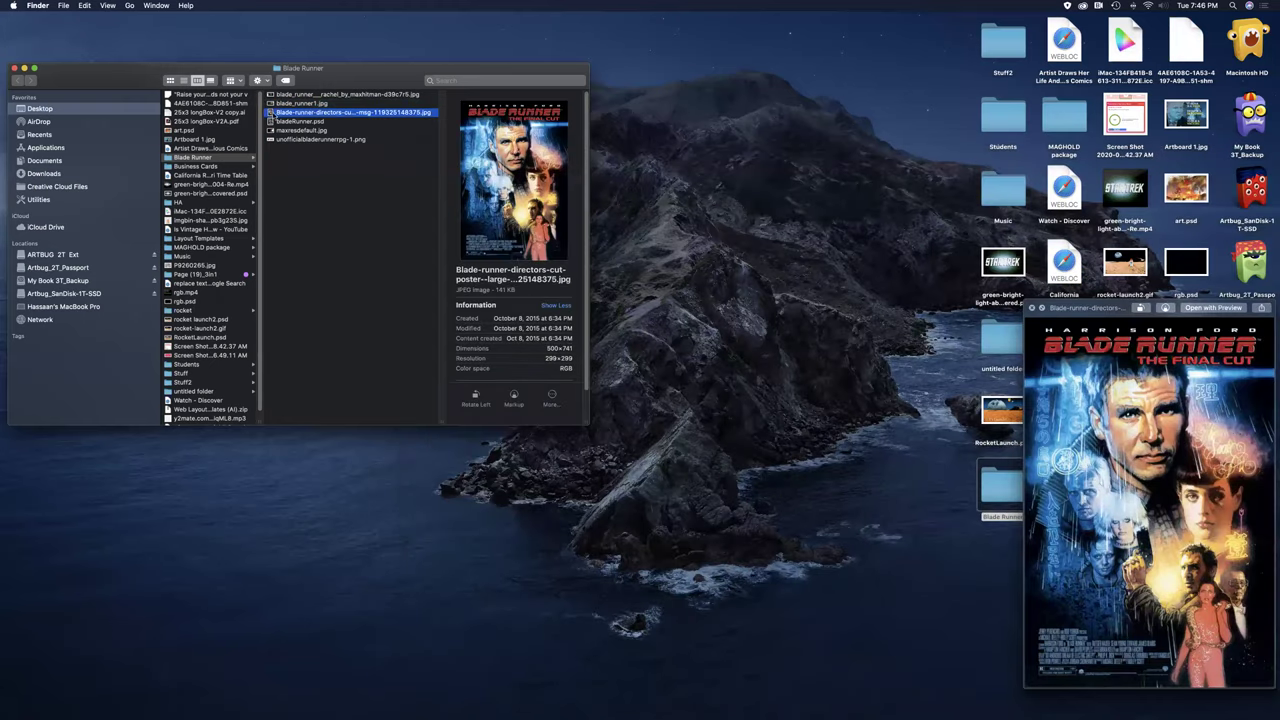
pyautogui.click(277, 121)
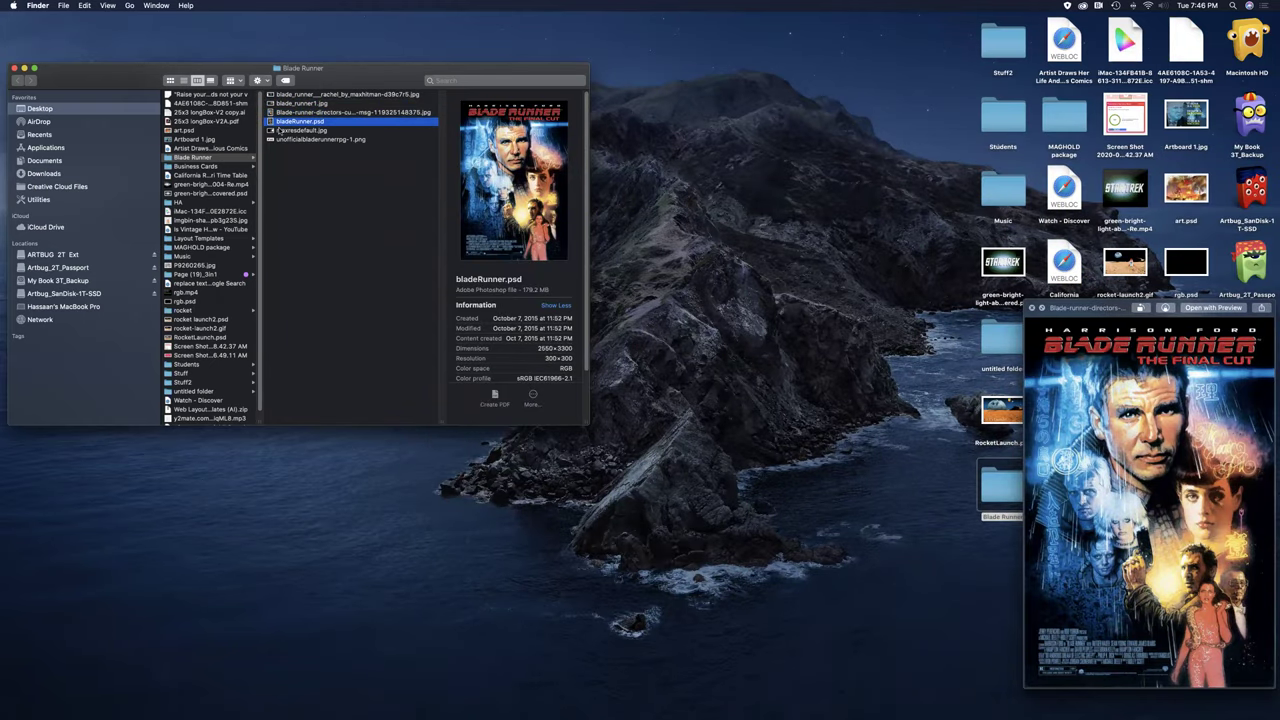
pyautogui.click(282, 131)
pyautogui.moveTo(760, 318); pyautogui.dragTo(529, 113)
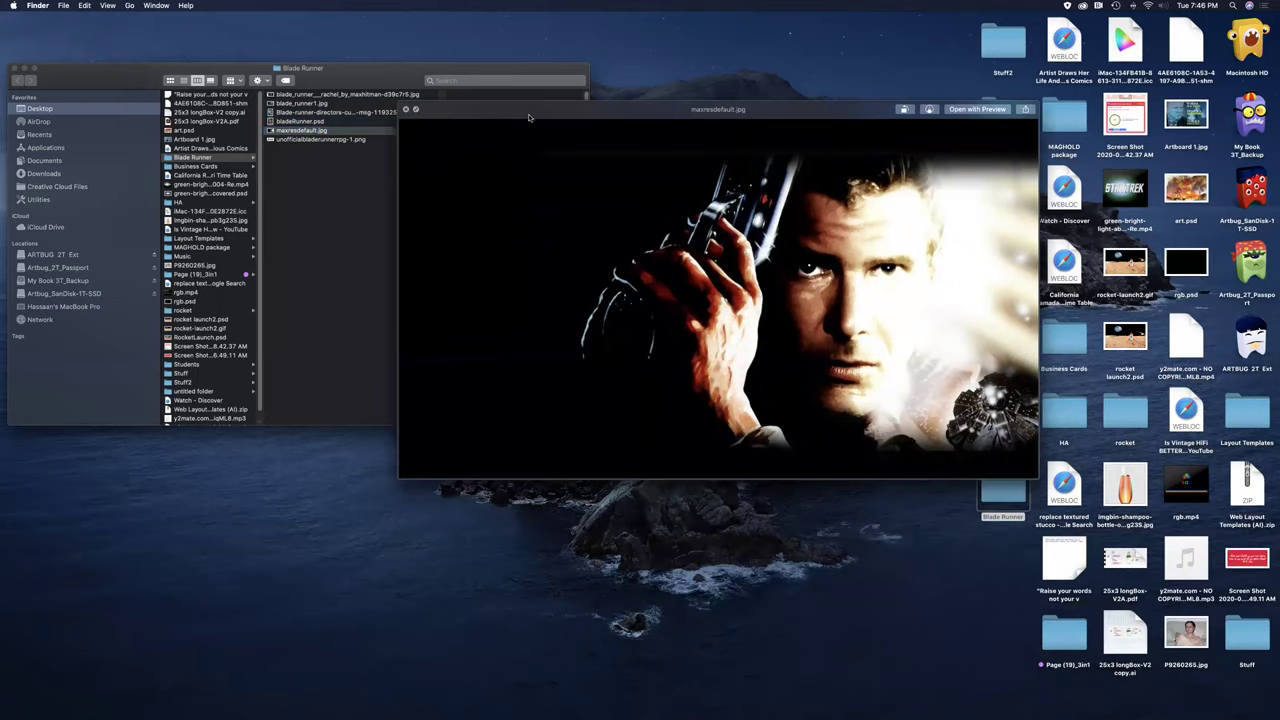
pyautogui.moveTo(342, 84); pyautogui.dragTo(304, 80)
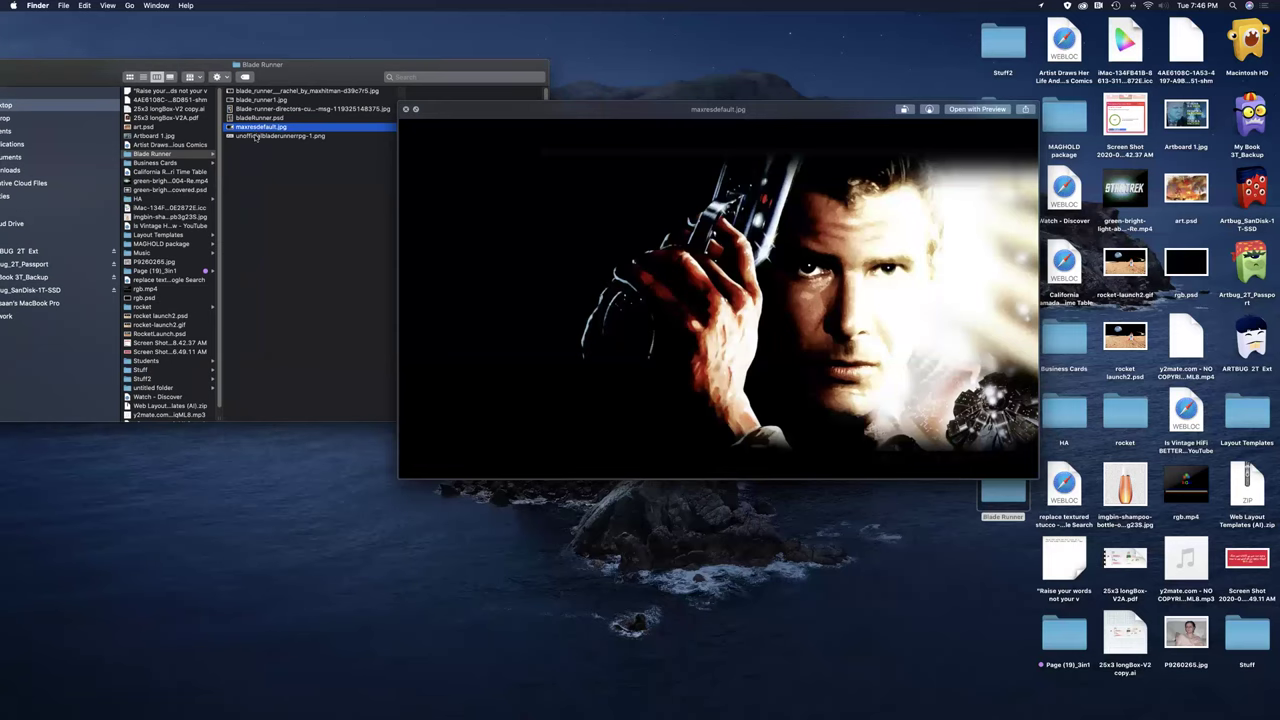
pyautogui.click(253, 137)
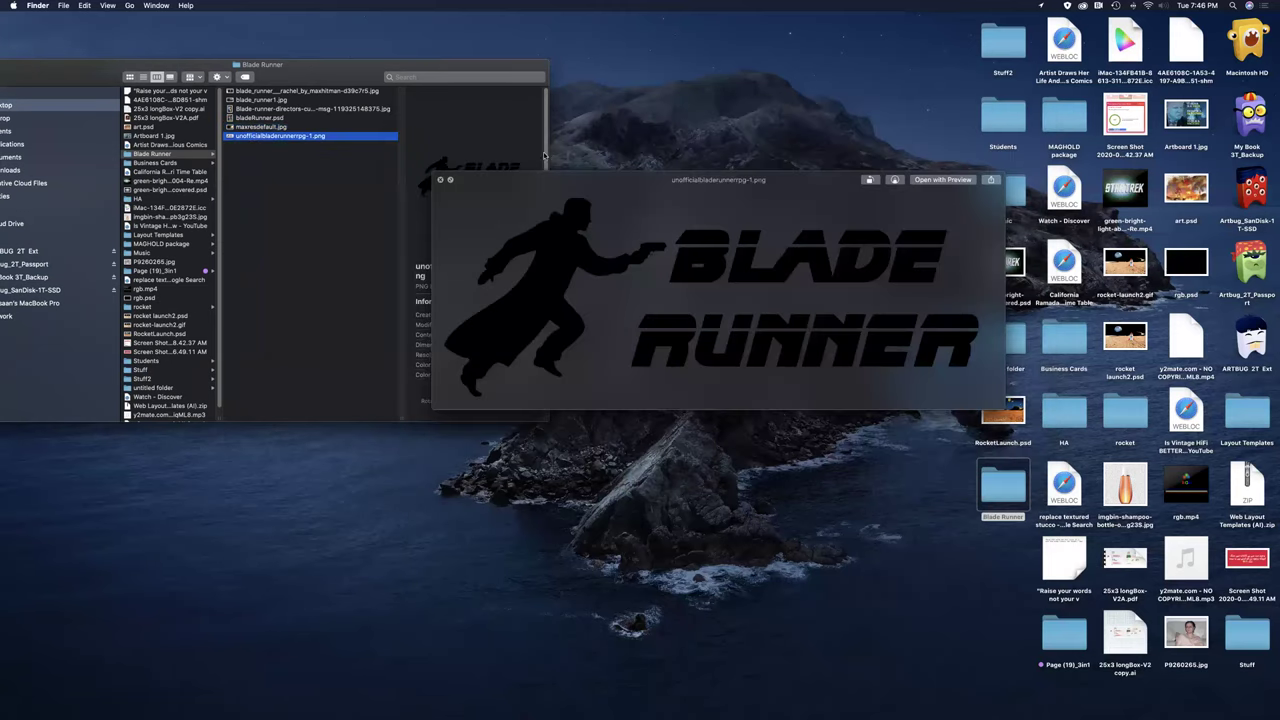
pyautogui.moveTo(474, 192); pyautogui.dragTo(330, 193)
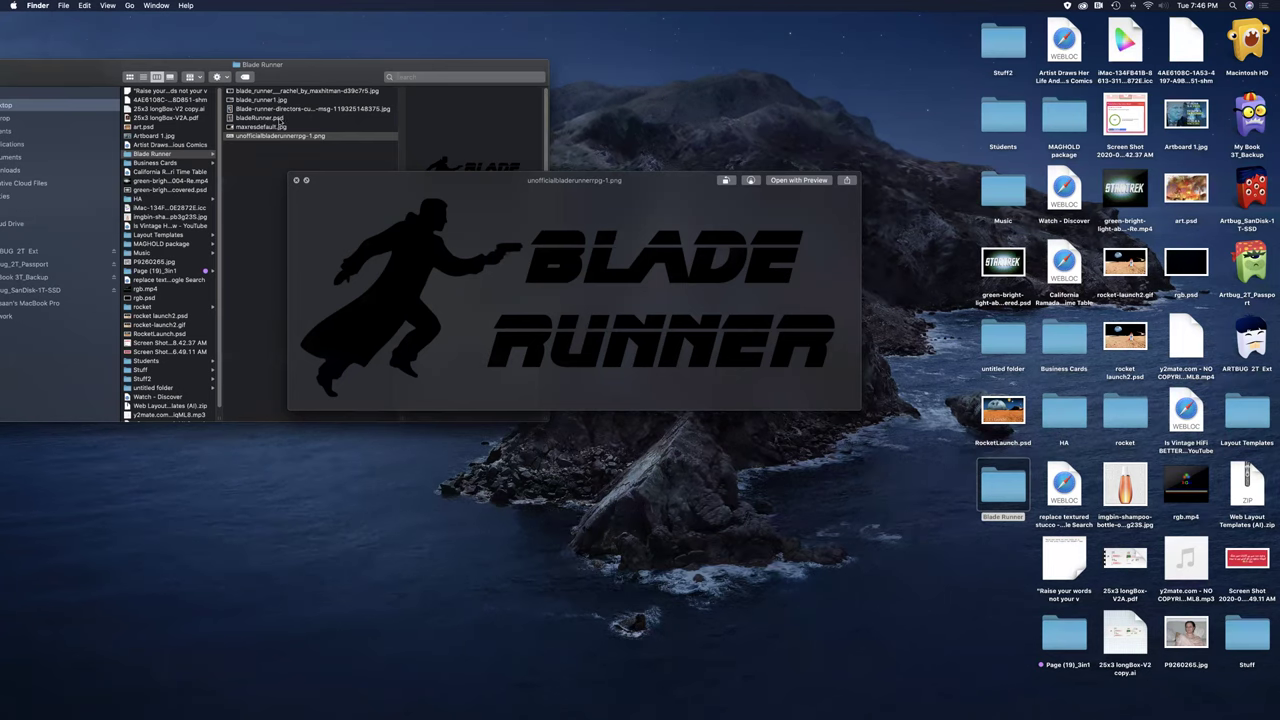
# - Preview the finished poster composition bladeRunner.psd at large size, and close the preview
pyautogui.click(244, 118)
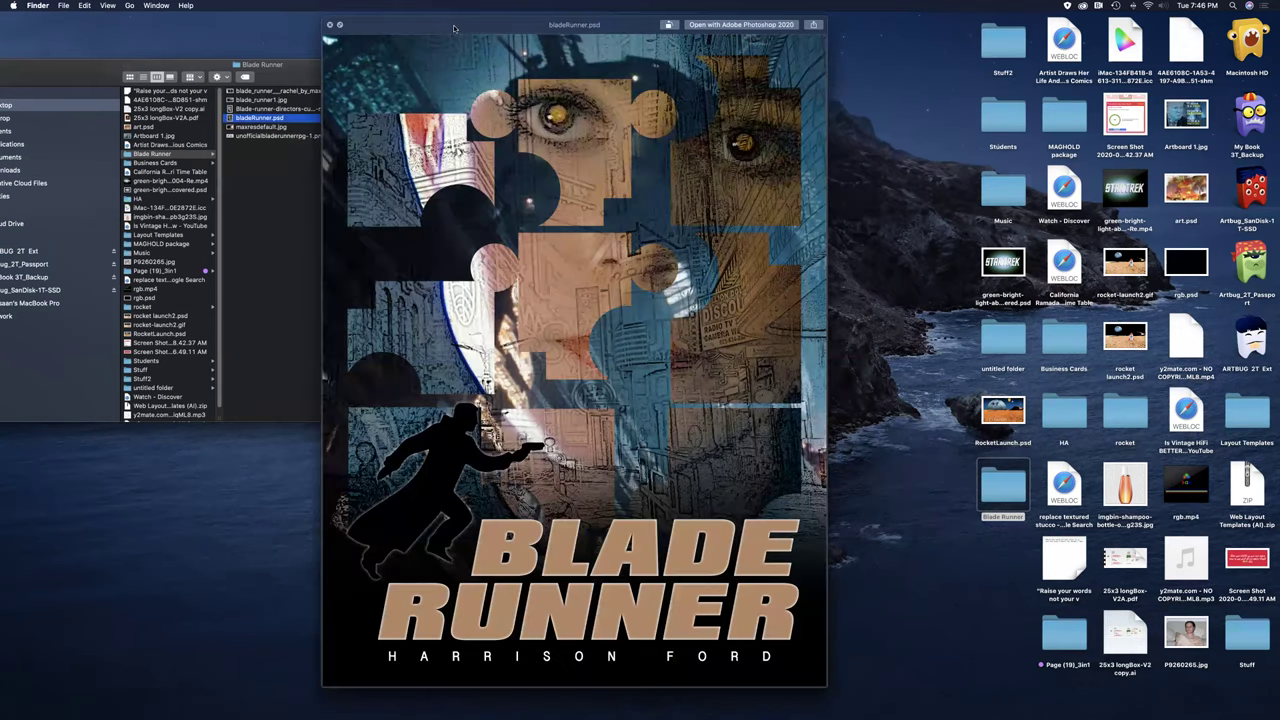
pyautogui.moveTo(455, 28); pyautogui.dragTo(469, 26)
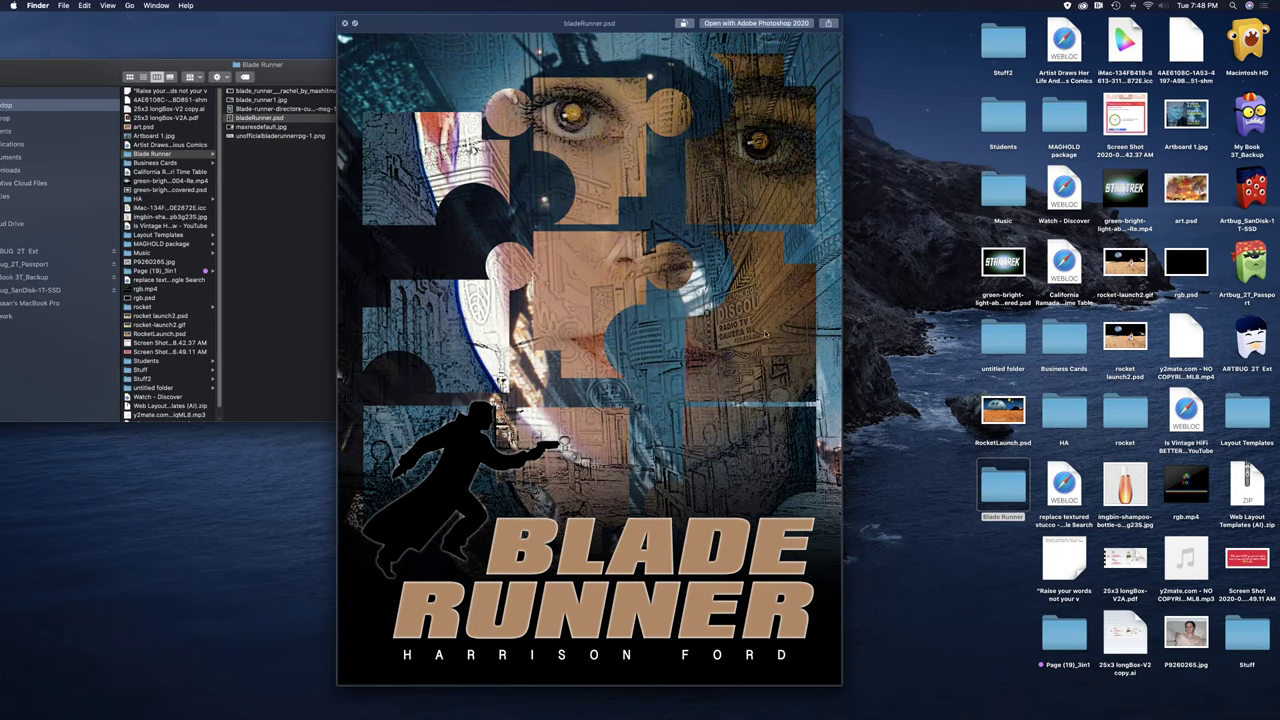
pyautogui.click(343, 23)
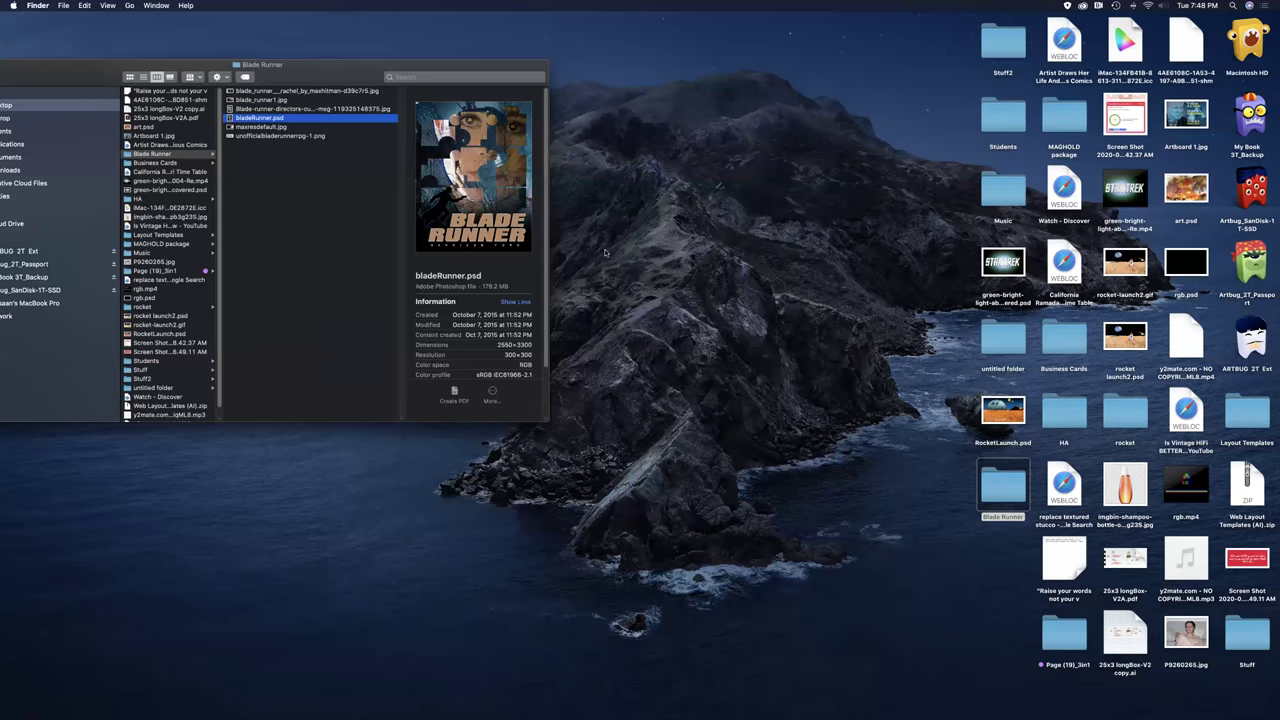
# - Switch to Photoshop and set up a new document with the U.S. Paper type in Tabloid size
pyautogui.press('super+Tab')
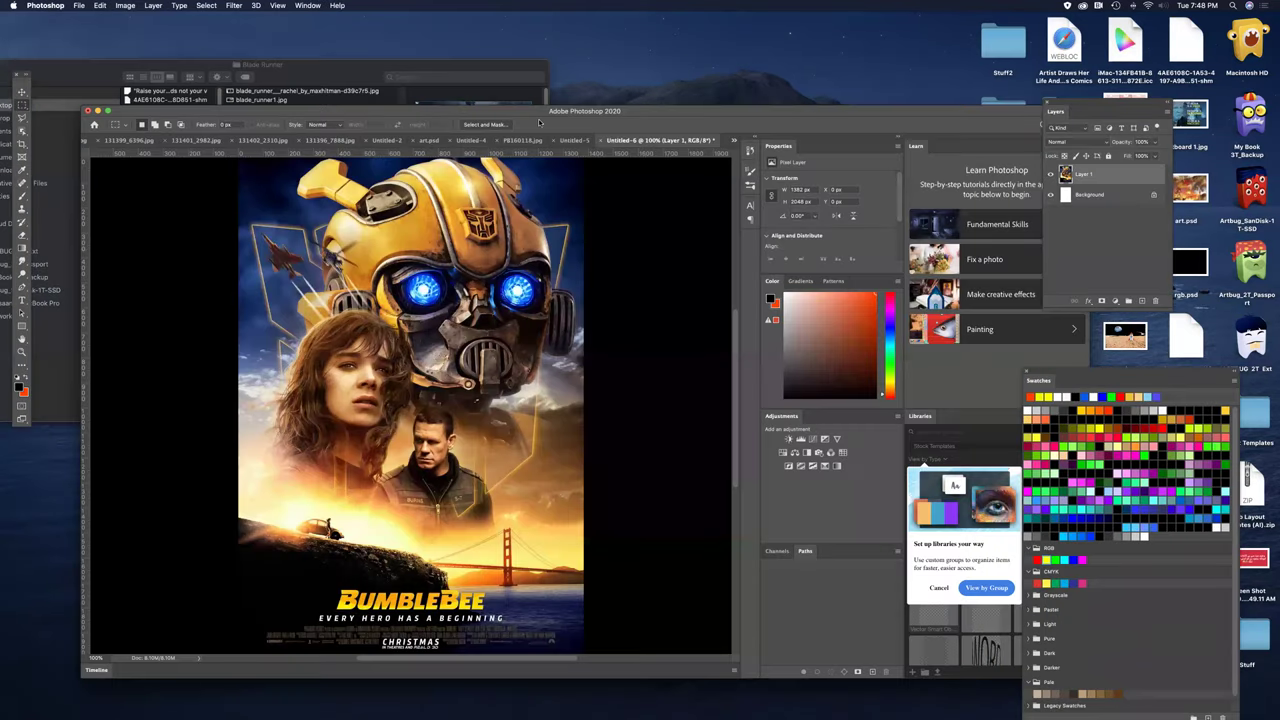
pyautogui.click(78, 6)
pyautogui.click(90, 17)
pyautogui.moveTo(852, 400); pyautogui.dragTo(444, 131)
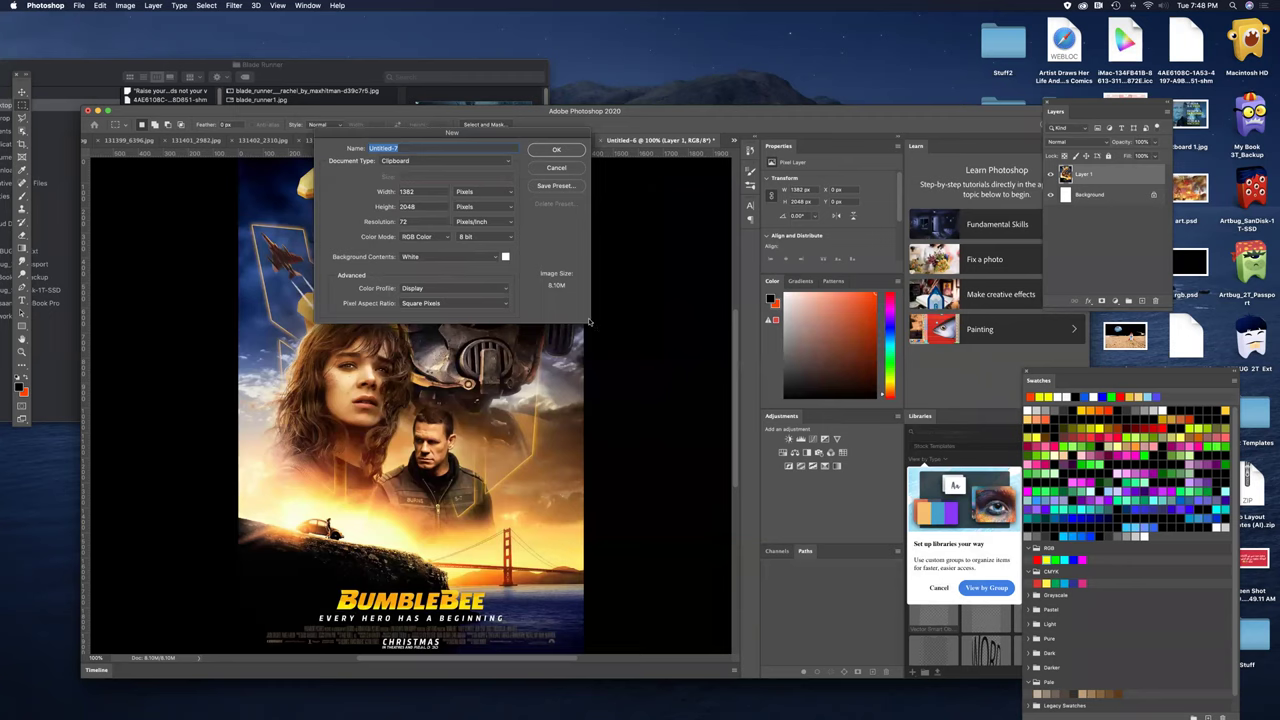
pyautogui.click(443, 162)
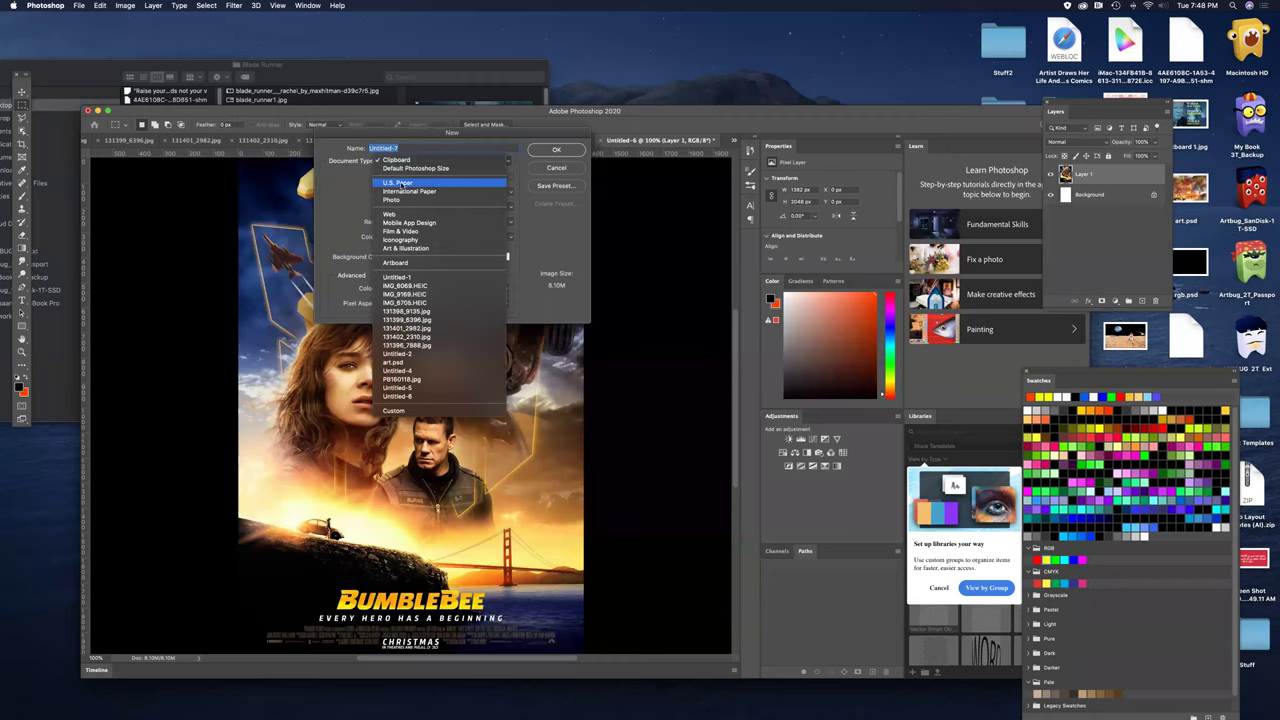
pyautogui.click(395, 185)
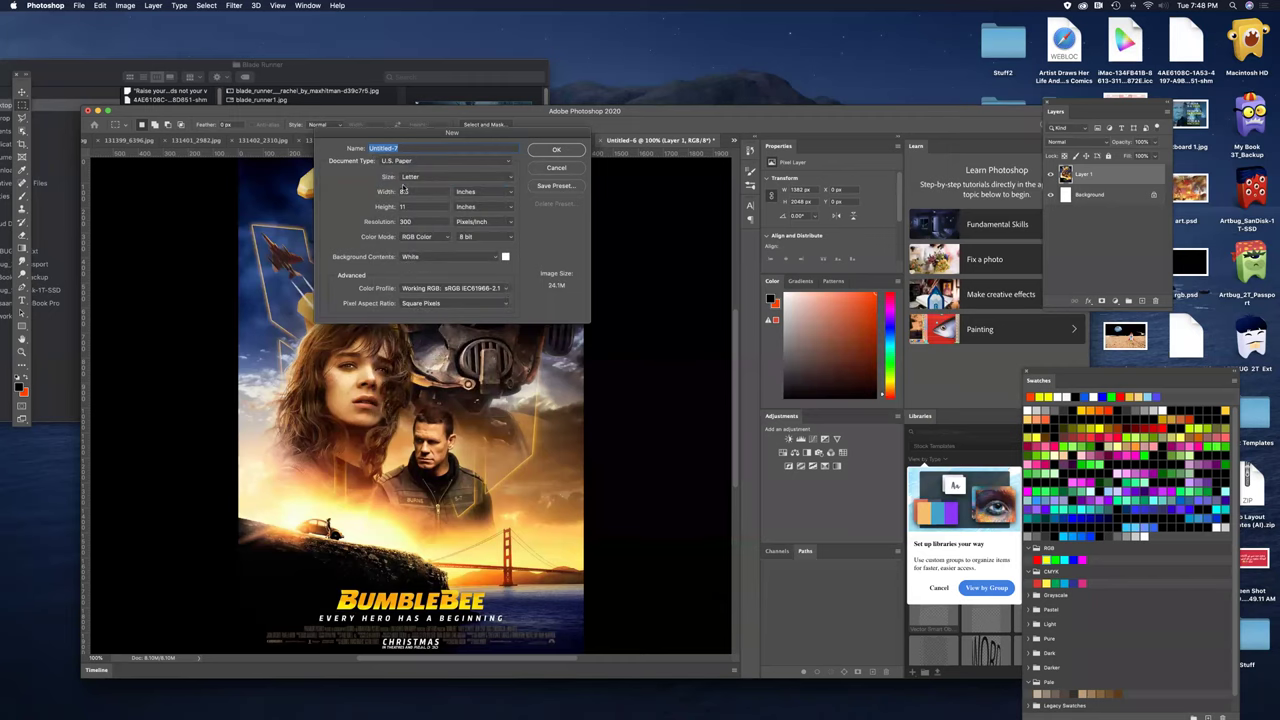
pyautogui.click(438, 179)
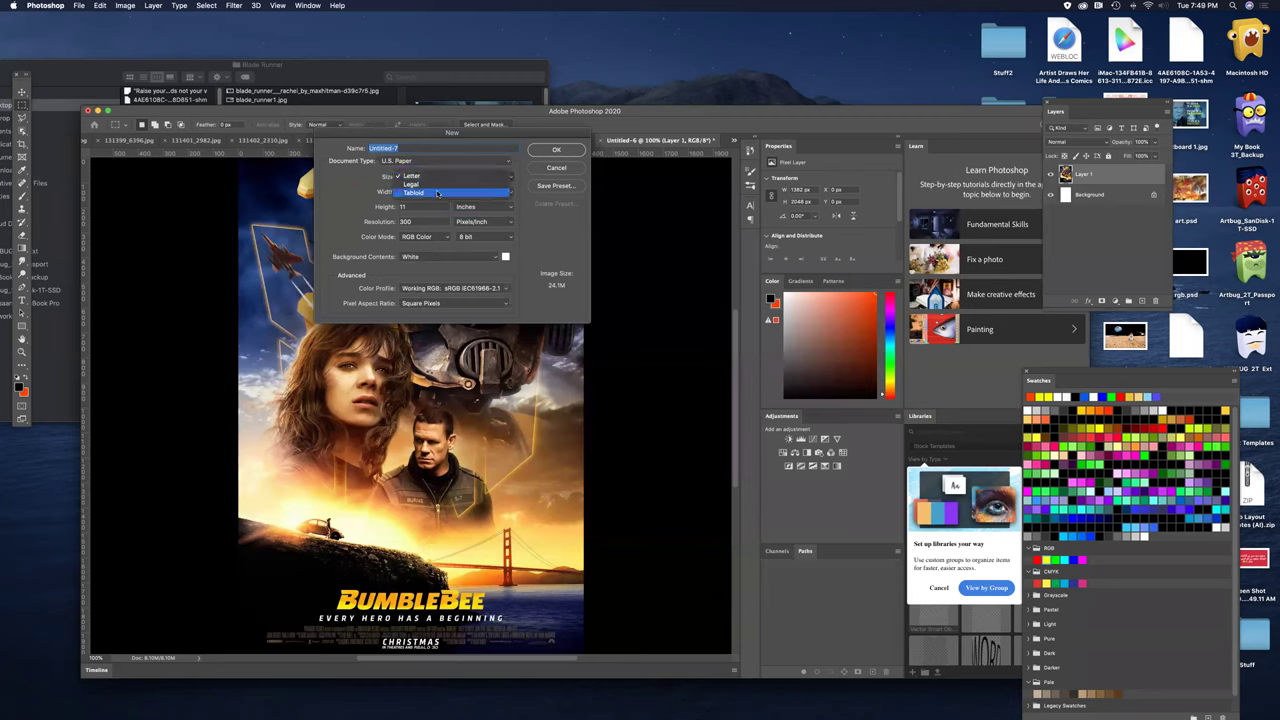
pyautogui.click(437, 193)
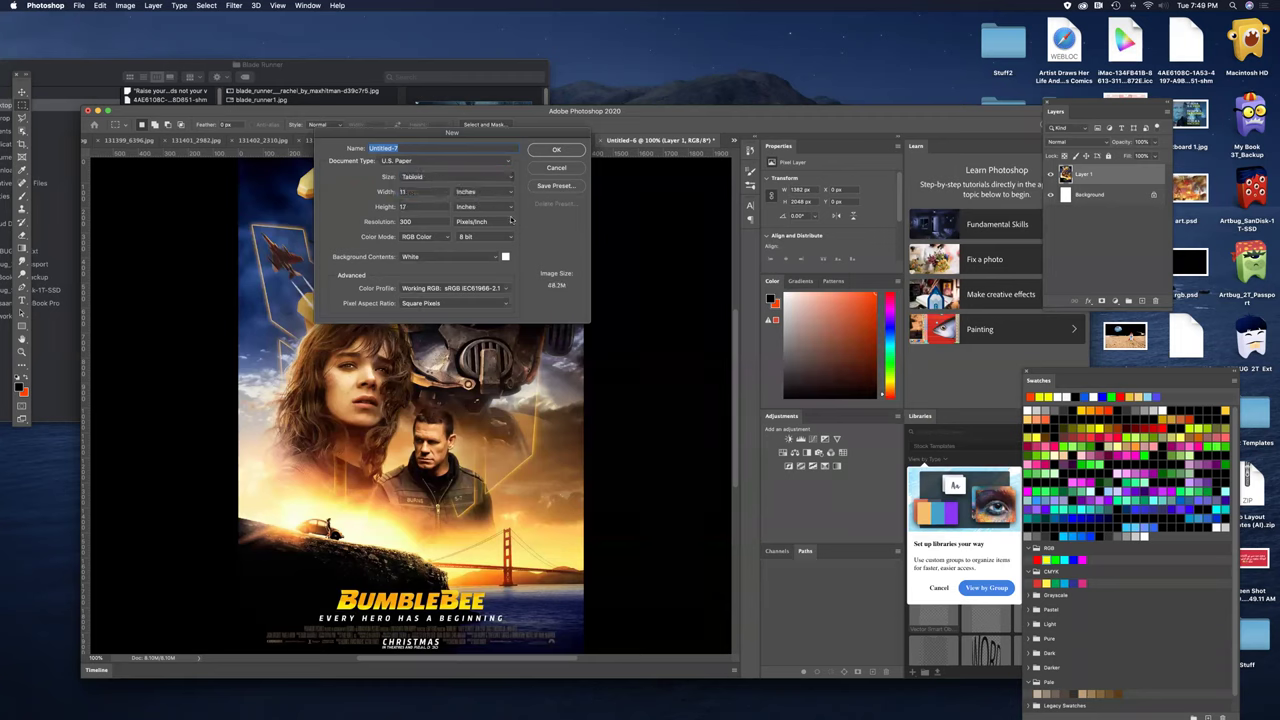
# - Set the new document's resolution to 150 pixels/inch
pyautogui.moveTo(517, 136); pyautogui.dragTo(561, 175)
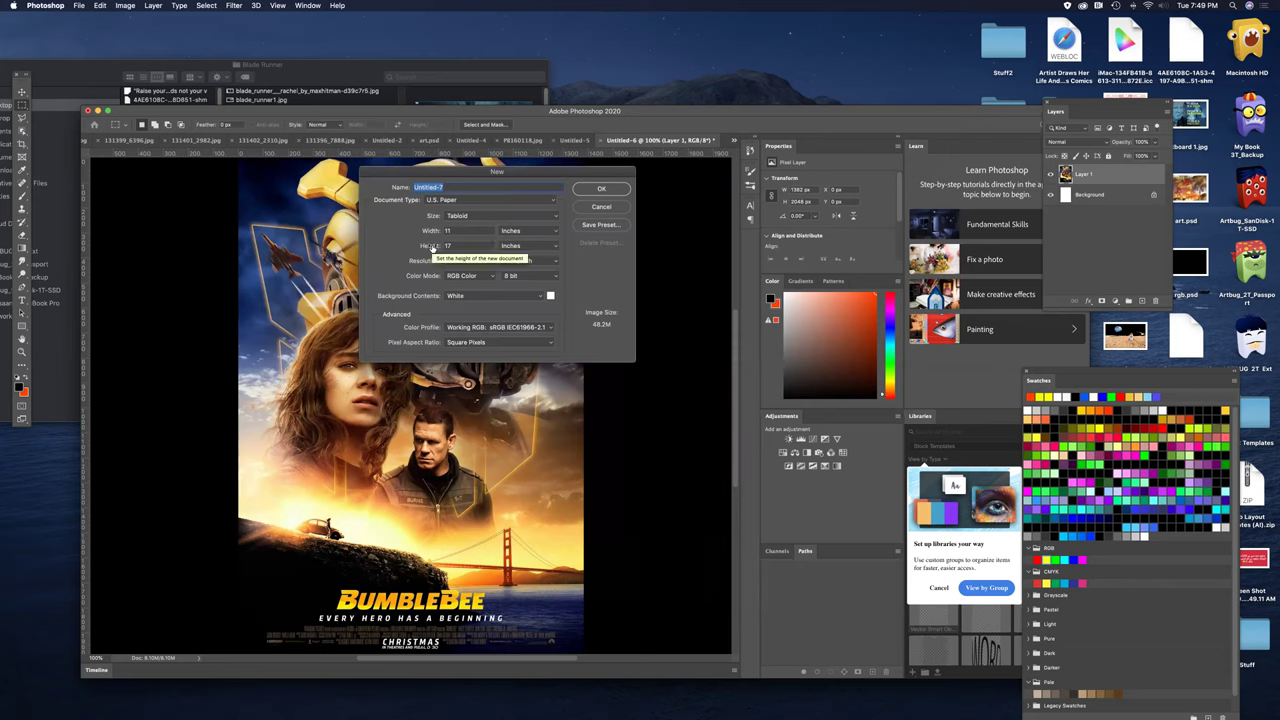
pyautogui.doubleClick(452, 260)
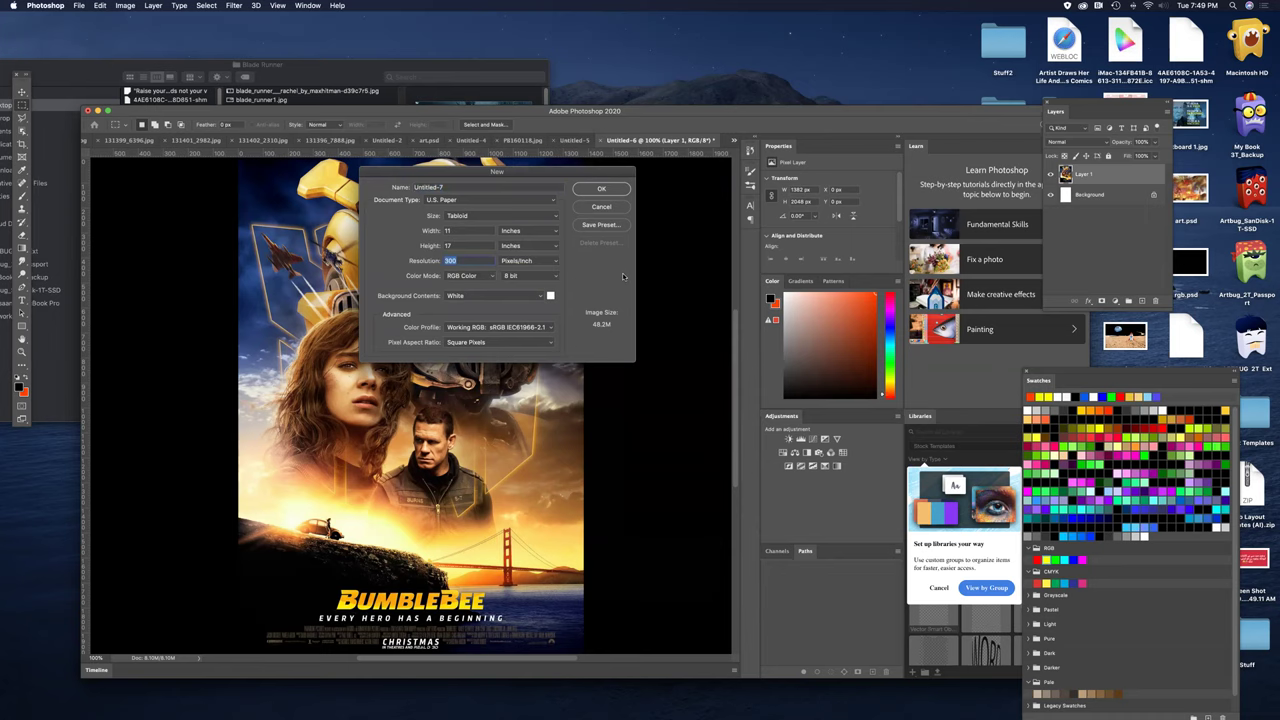
pyautogui.write('150')
pyautogui.moveTo(575, 174); pyautogui.dragTo(573, 160)
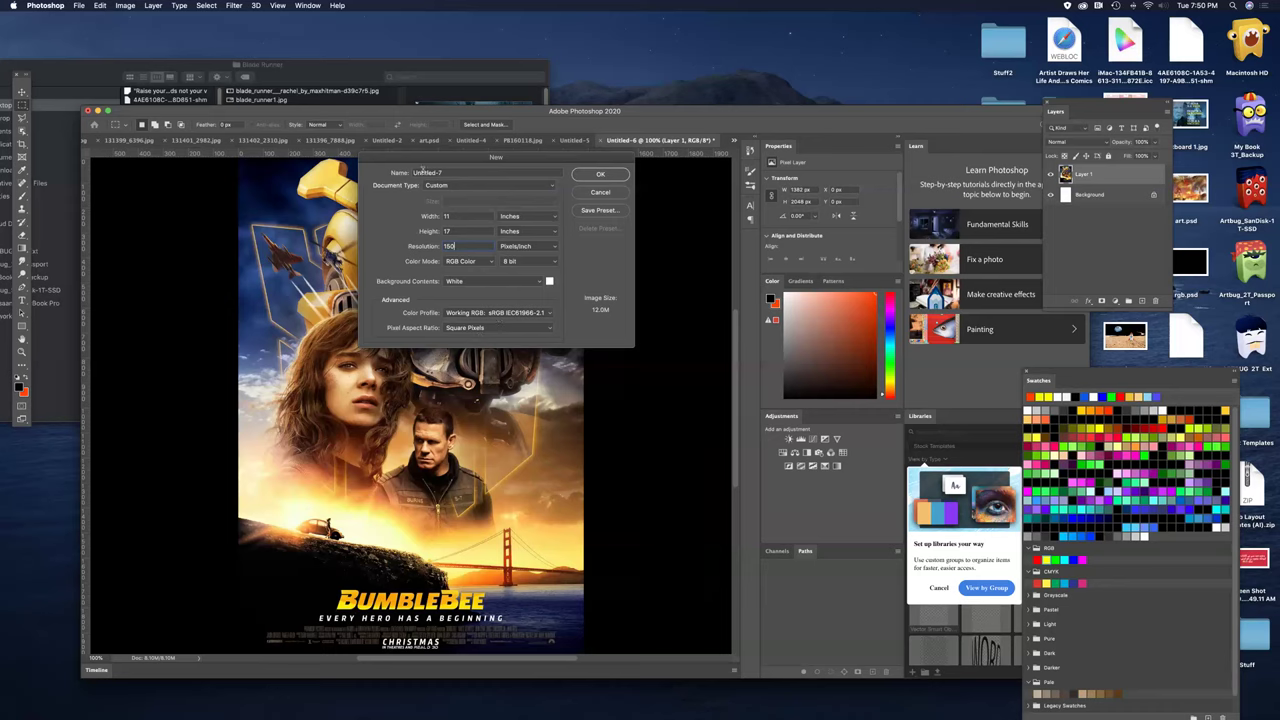
# - Name the new document Blade Runner and create it
pyautogui.tripleClick(475, 172)
pyautogui.write('Blad')
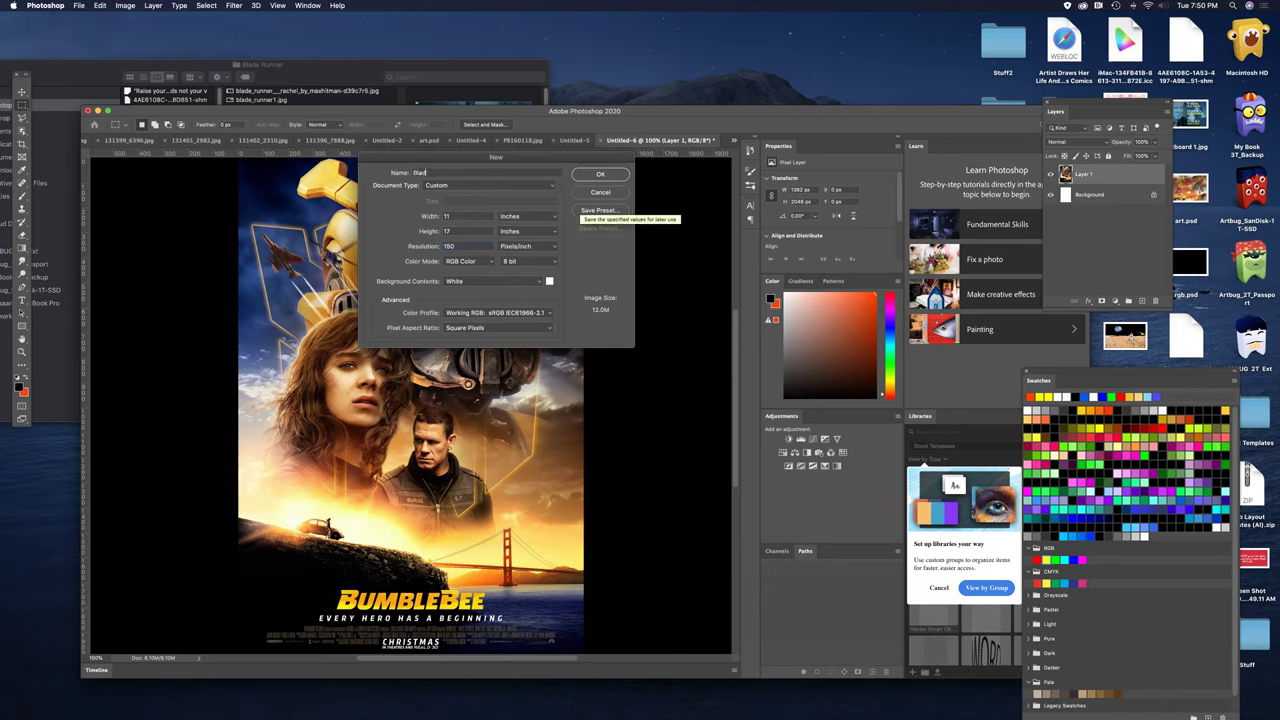
pyautogui.write('e Runner')
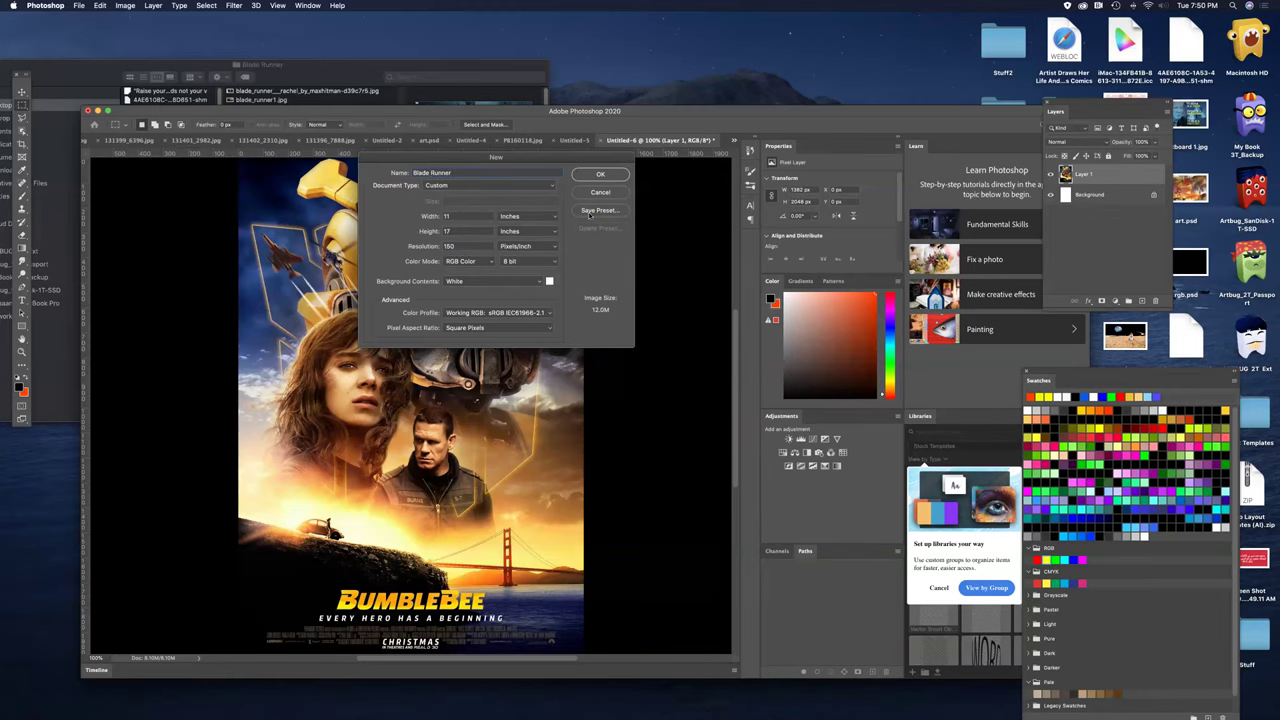
pyautogui.click(603, 175)
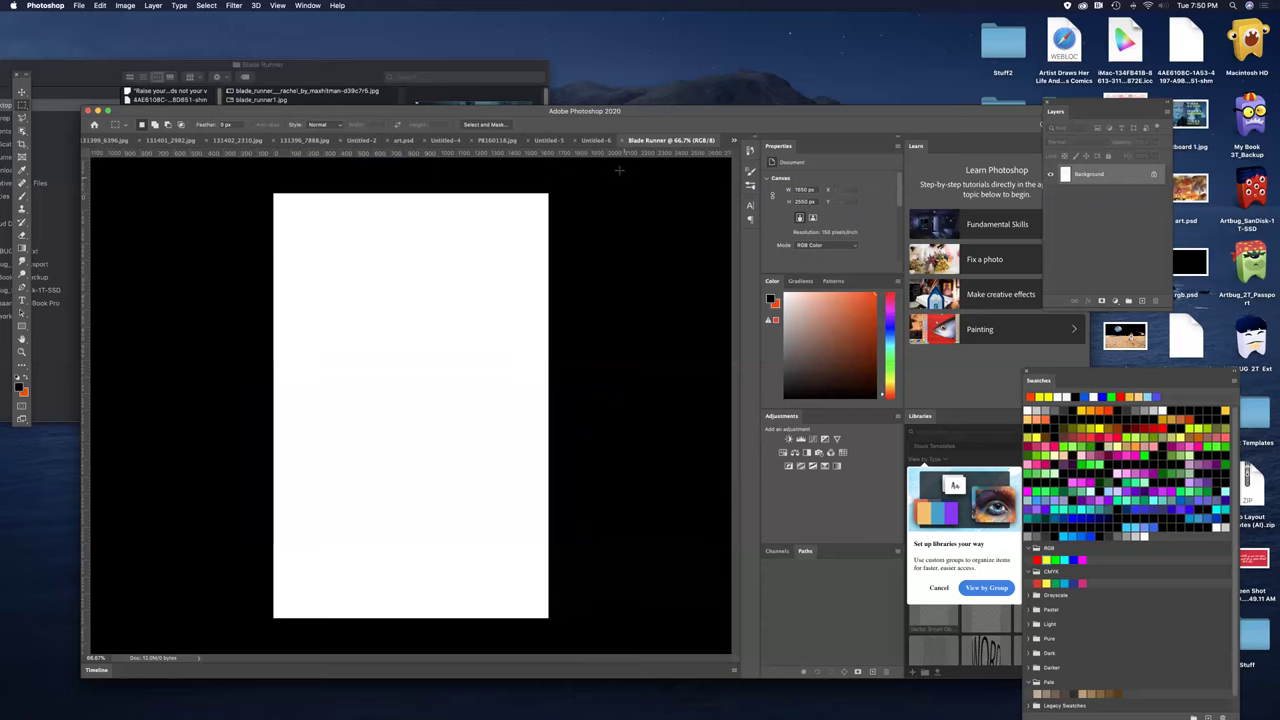
# - Arrange the Photoshop and Finder windows side by side and place blade_runner1.jpg onto the blank Blade Runner canvas
pyautogui.moveTo(641, 129); pyautogui.dragTo(620, 58)
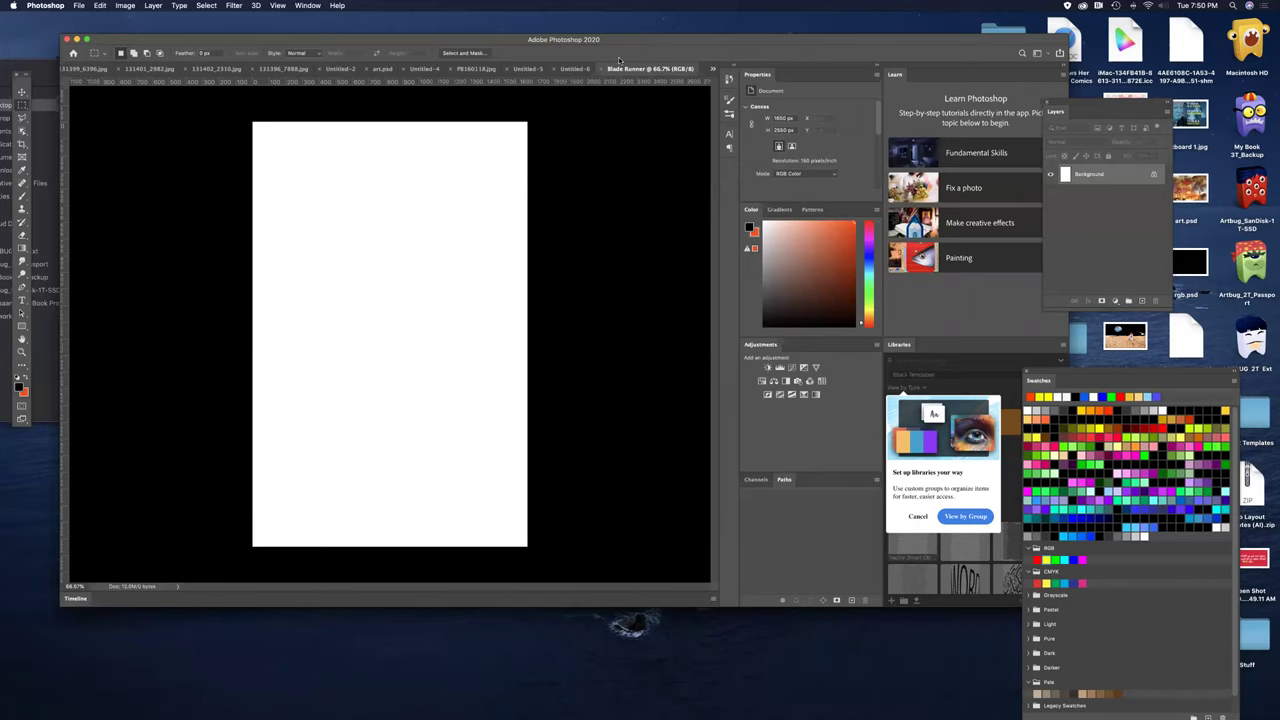
pyautogui.moveTo(659, 41); pyautogui.dragTo(646, 45)
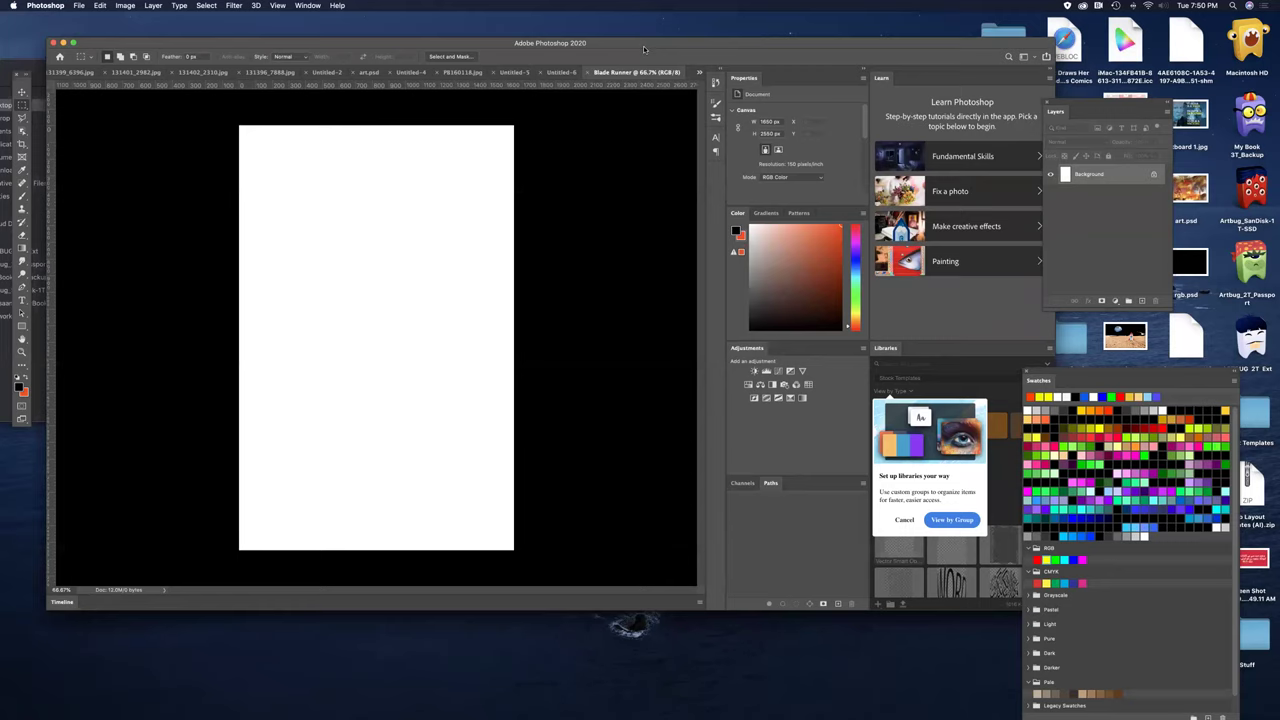
pyautogui.moveTo(644, 50); pyautogui.dragTo(653, 172)
pyautogui.moveTo(323, 72); pyautogui.dragTo(278, 34)
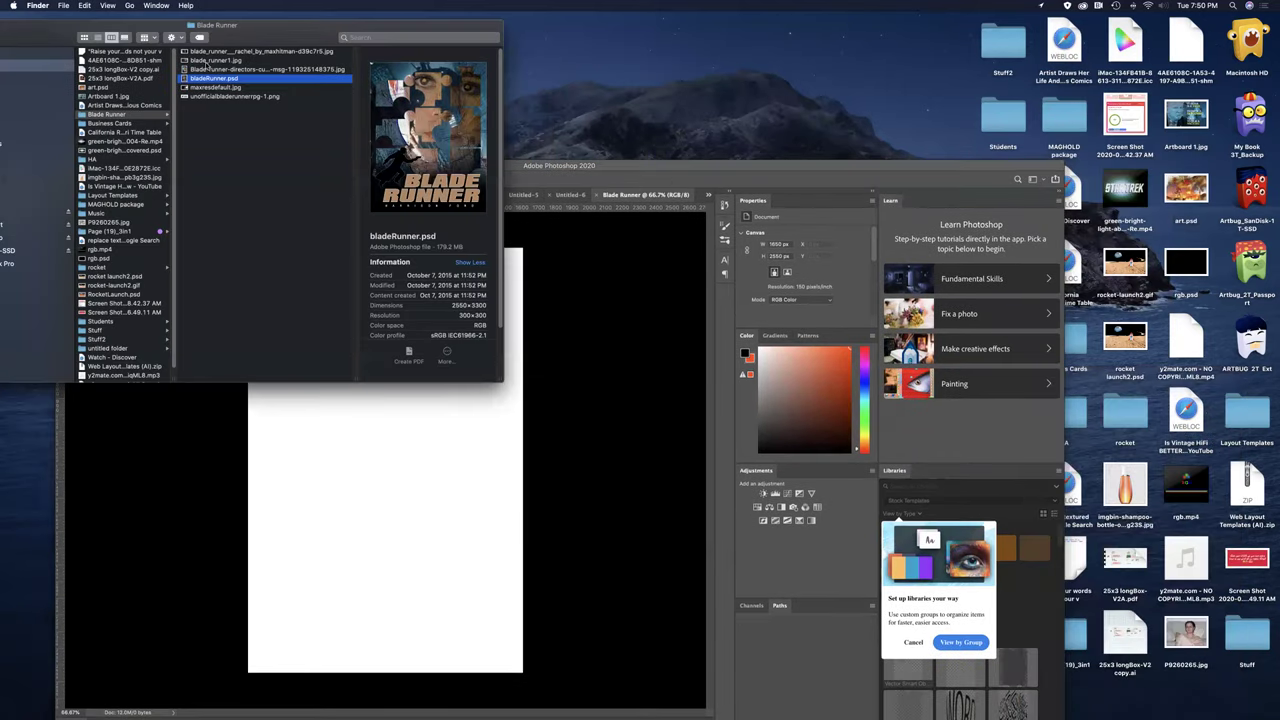
pyautogui.click(200, 62)
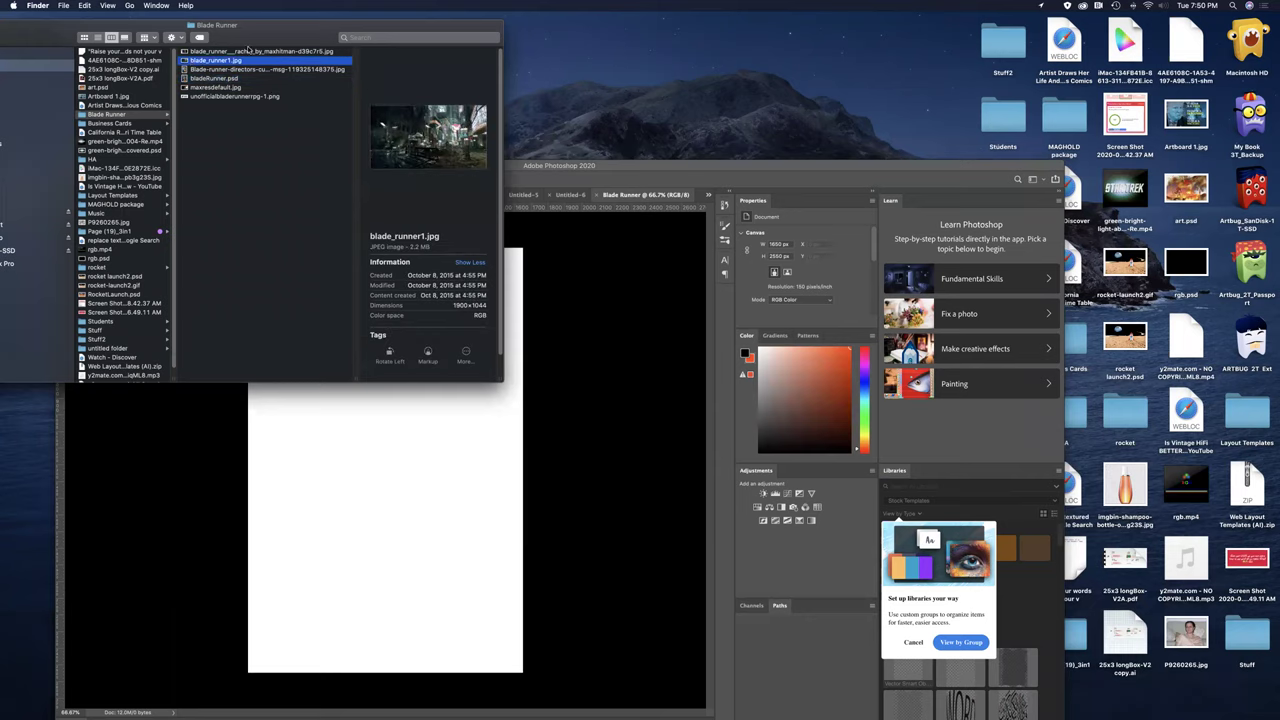
pyautogui.moveTo(282, 34); pyautogui.dragTo(974, 71)
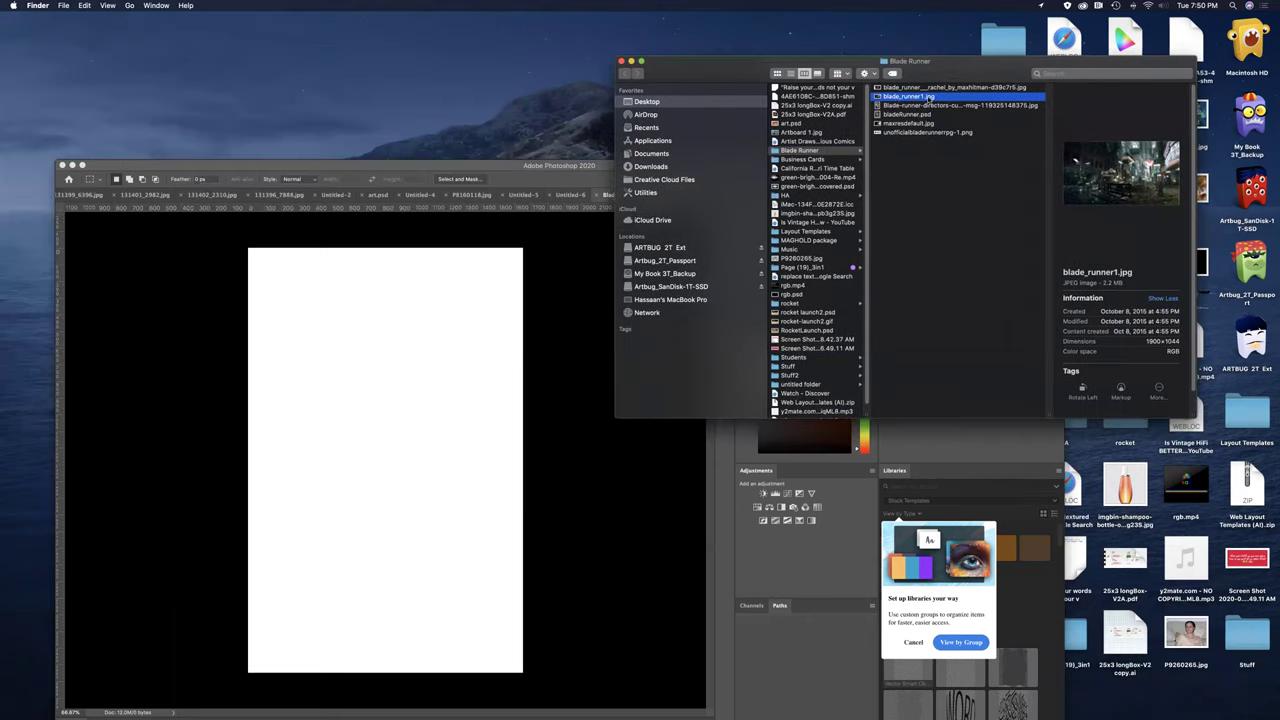
pyautogui.moveTo(900, 96); pyautogui.dragTo(394, 476)
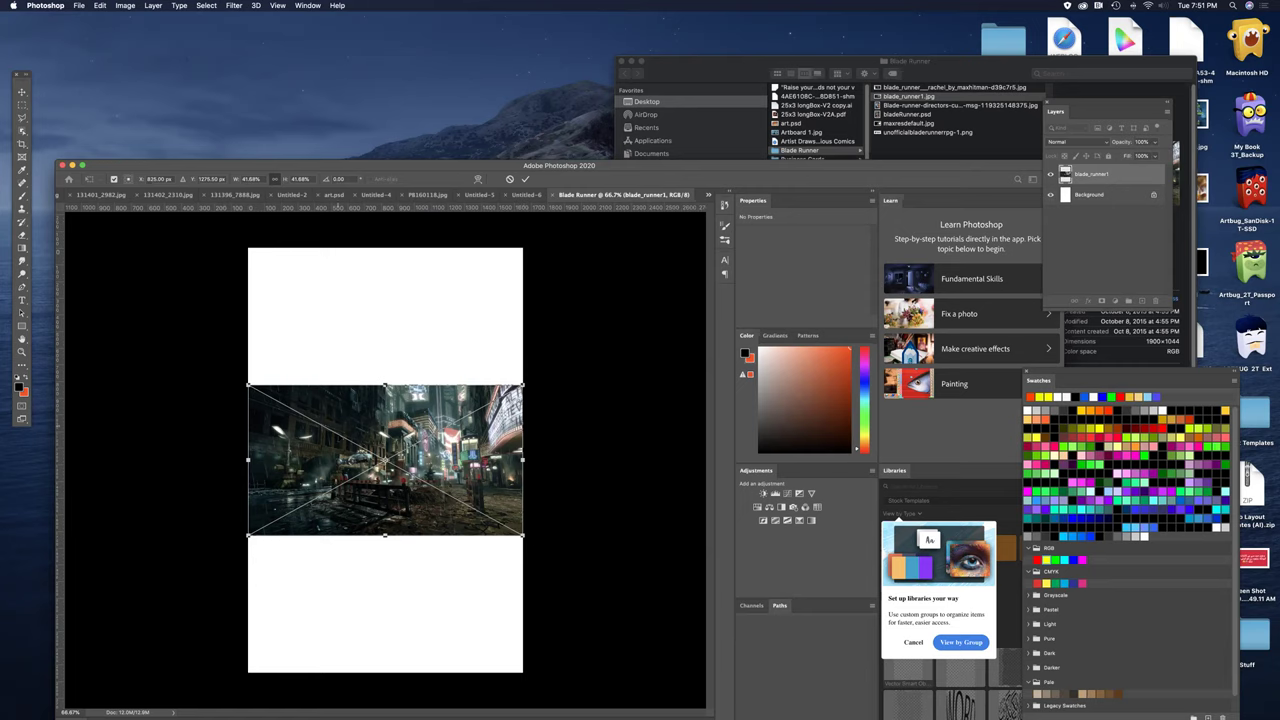
# - Enlarge the placed blade_runner1 image to about 128% so it covers the whole canvas
pyautogui.moveTo(440, 486); pyautogui.dragTo(418, 341)
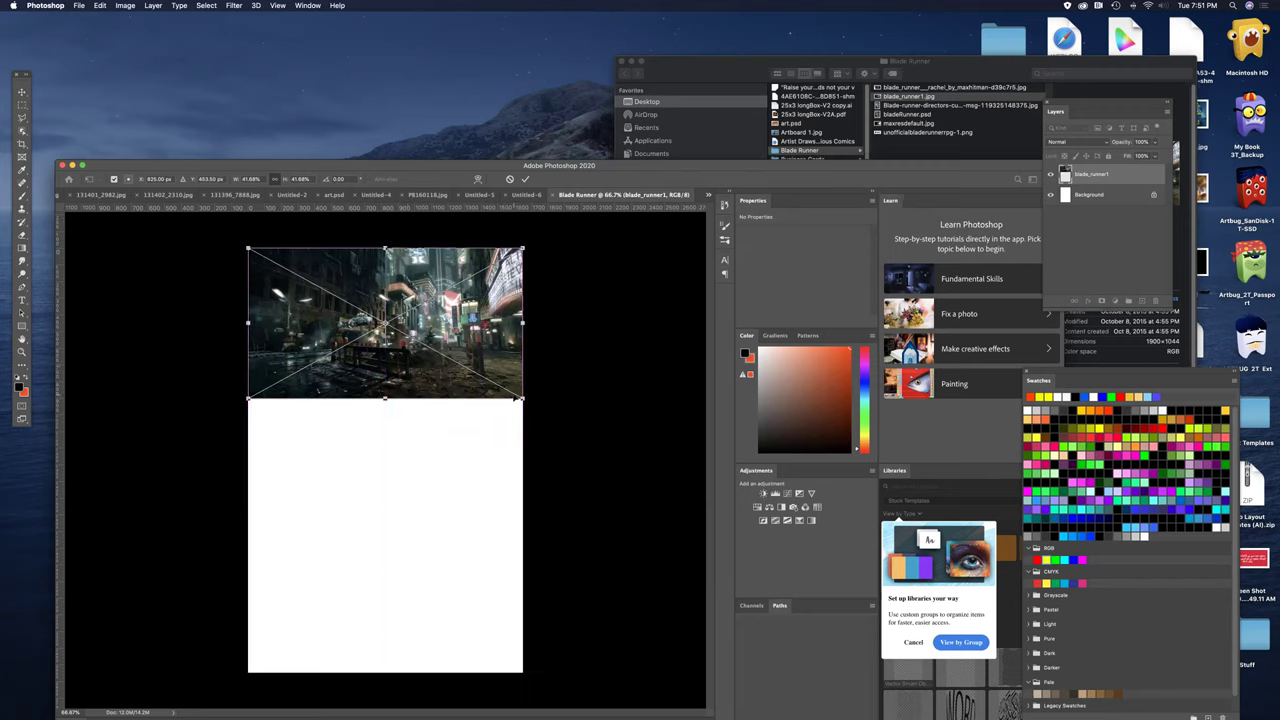
pyautogui.moveTo(522, 398); pyautogui.dragTo(640, 537)
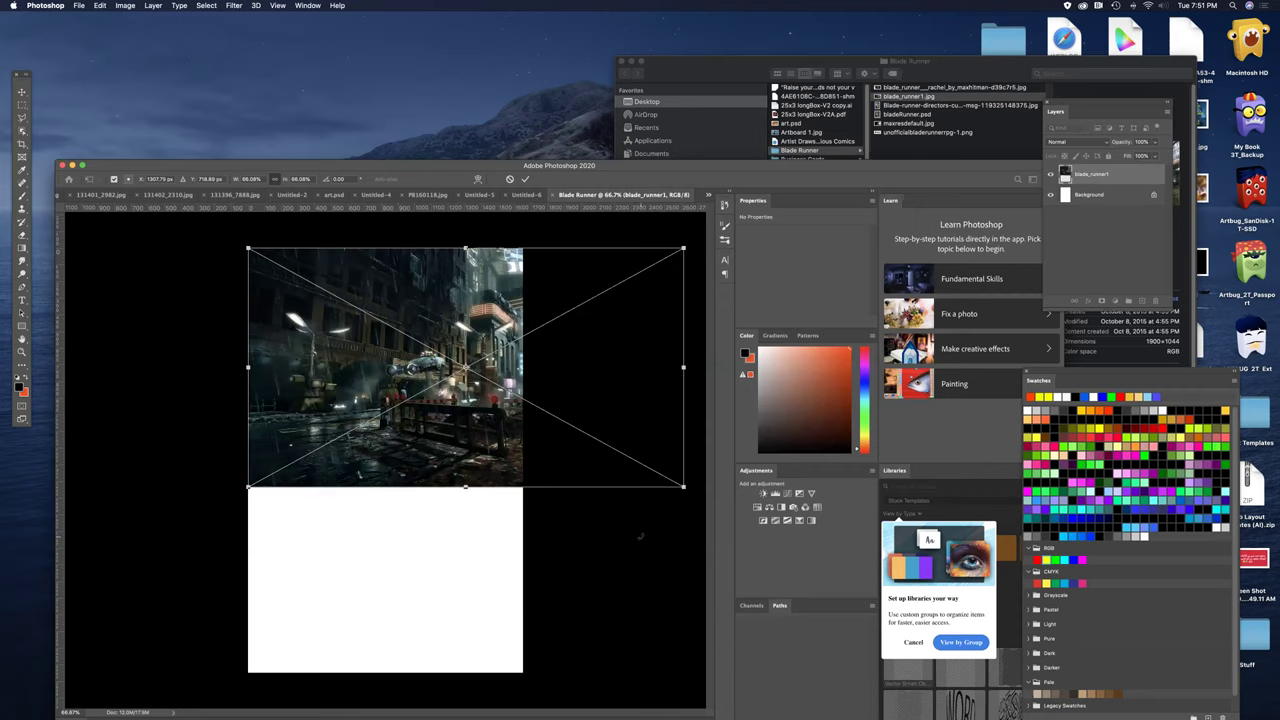
pyautogui.press('super+minus')
pyautogui.press('super+minus')
pyautogui.press('super+minus')
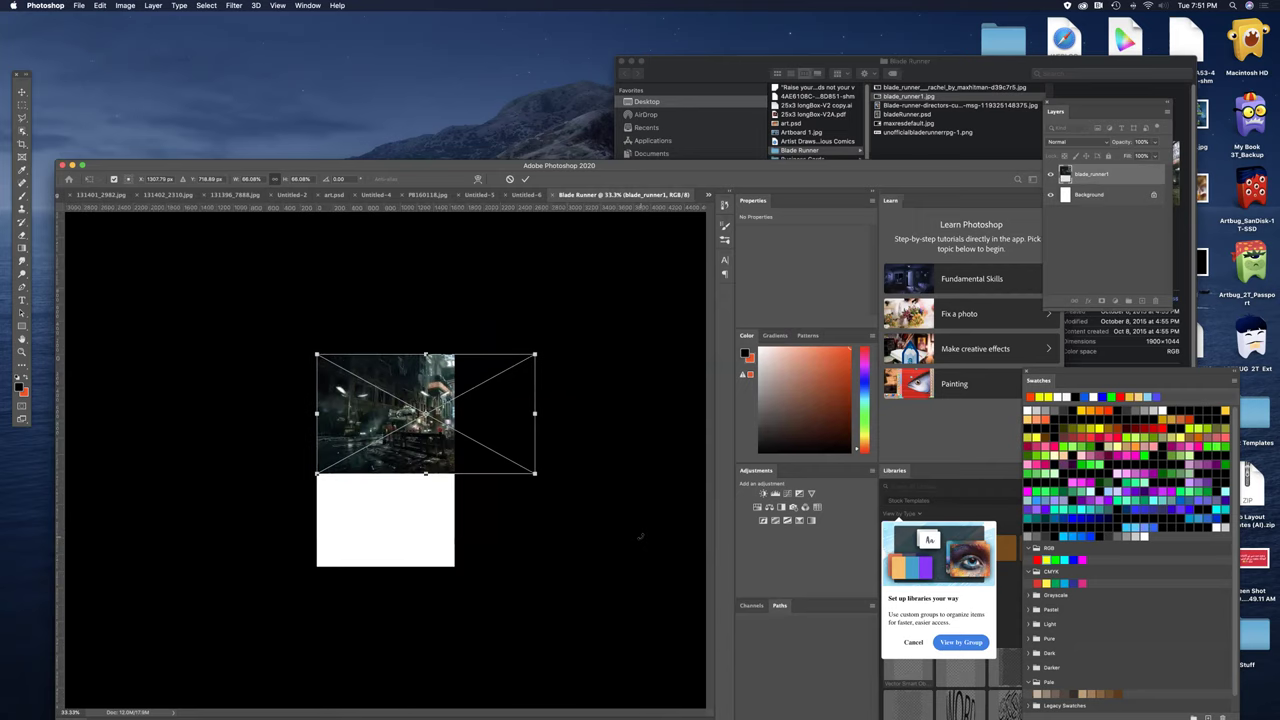
pyautogui.moveTo(425, 413); pyautogui.dragTo(396, 442)
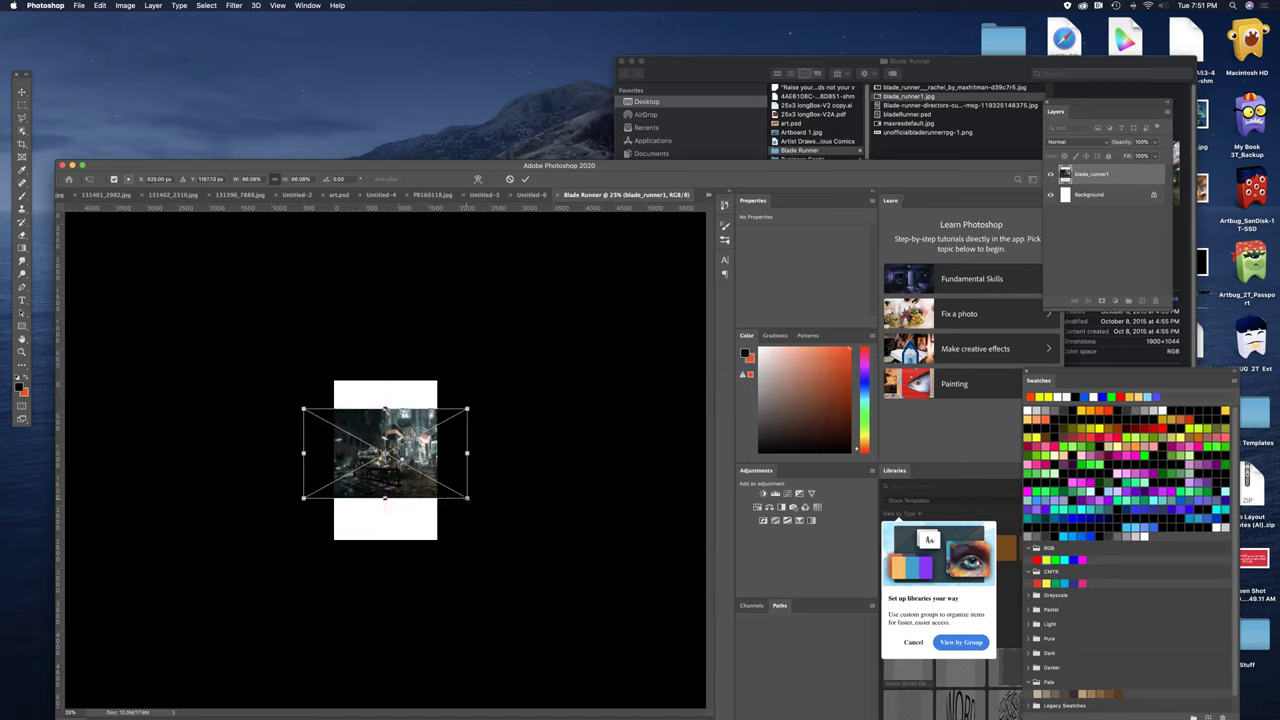
pyautogui.moveTo(467, 497); pyautogui.dragTo(531, 561)
pyautogui.moveTo(430, 490); pyautogui.dragTo(437, 496)
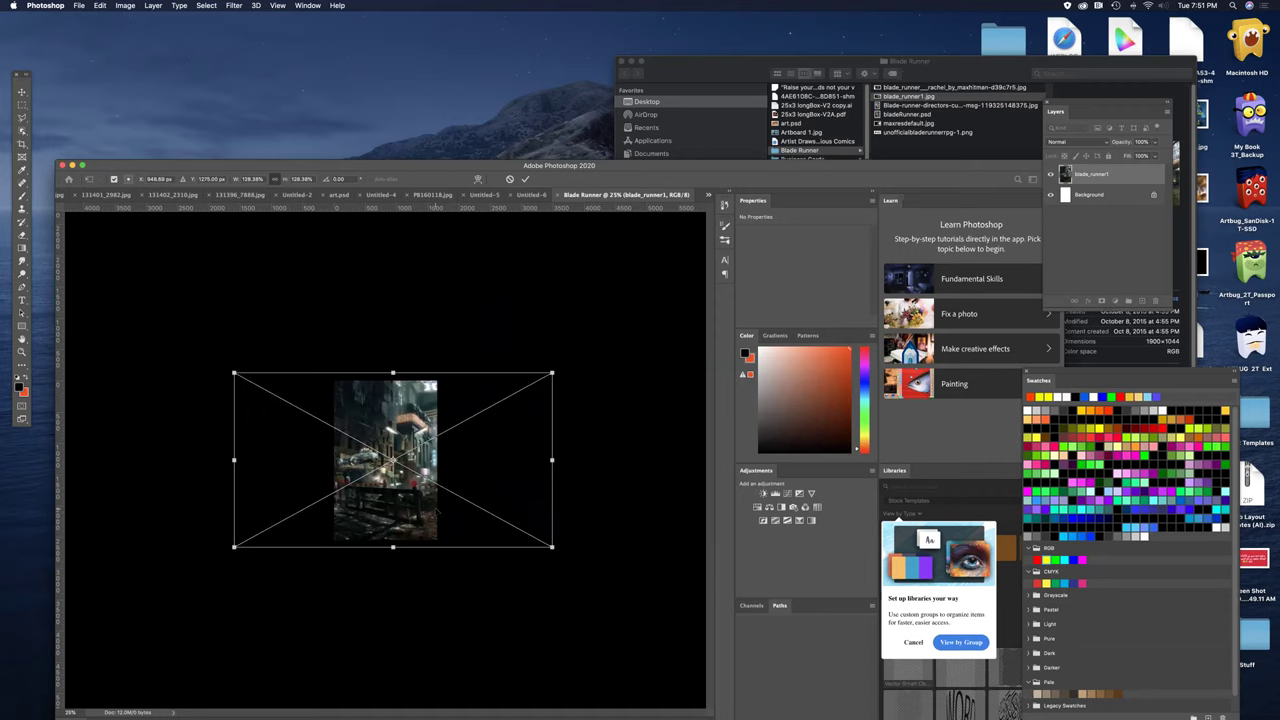
# - Shift the enlarged street image sideways so the flying car and neon signs sit within the poster, and commit the placement
pyautogui.press('super+equal')
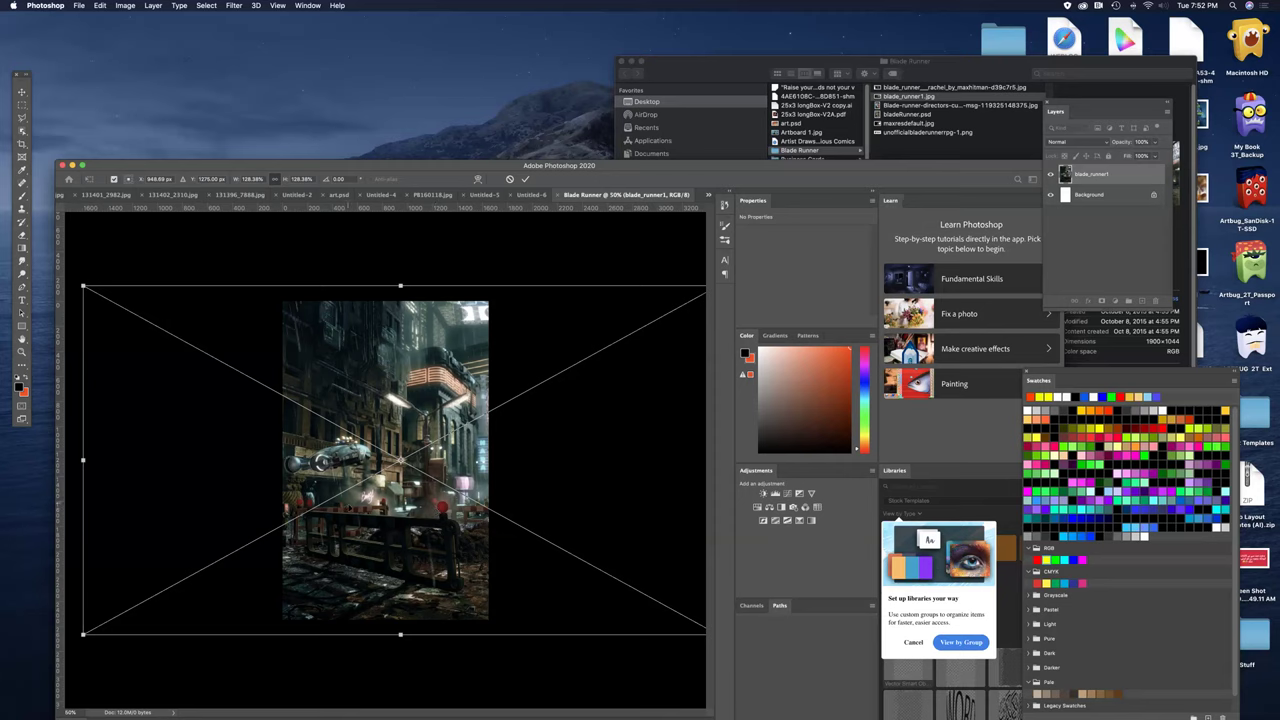
pyautogui.moveTo(531, 561); pyautogui.dragTo(458, 555)
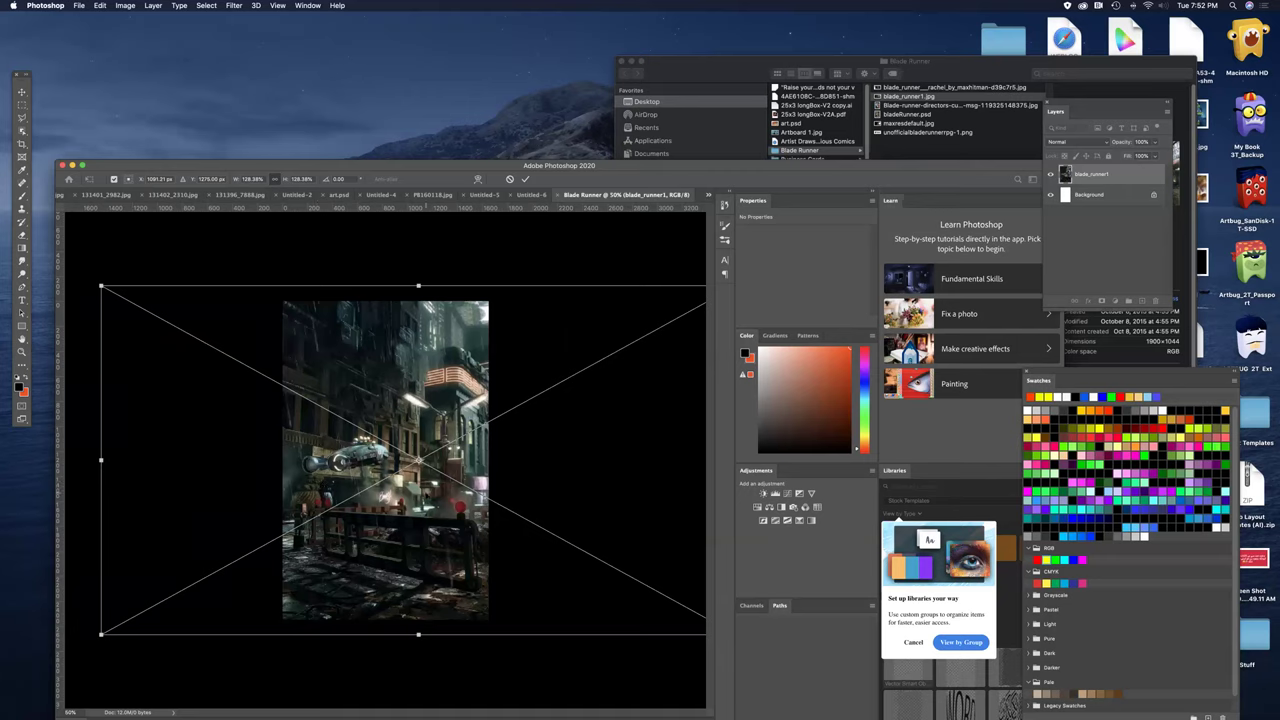
pyautogui.moveTo(370, 528); pyautogui.dragTo(329, 528)
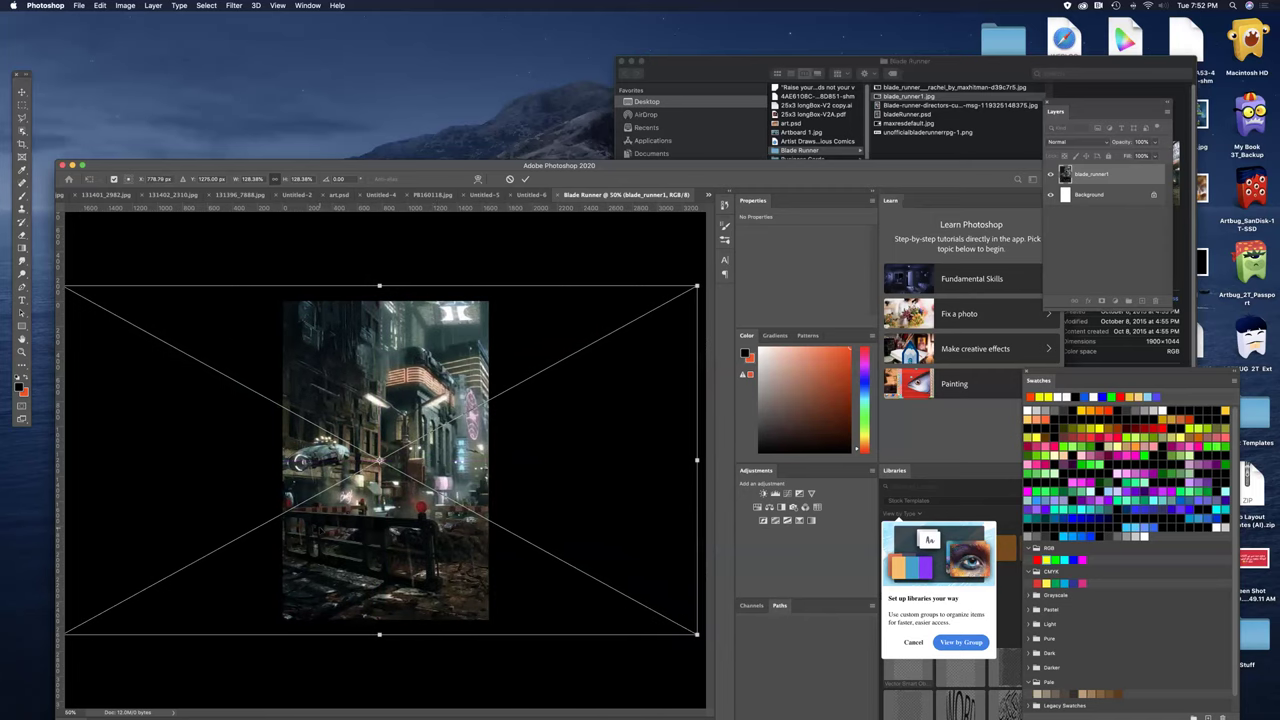
pyautogui.press('Return')
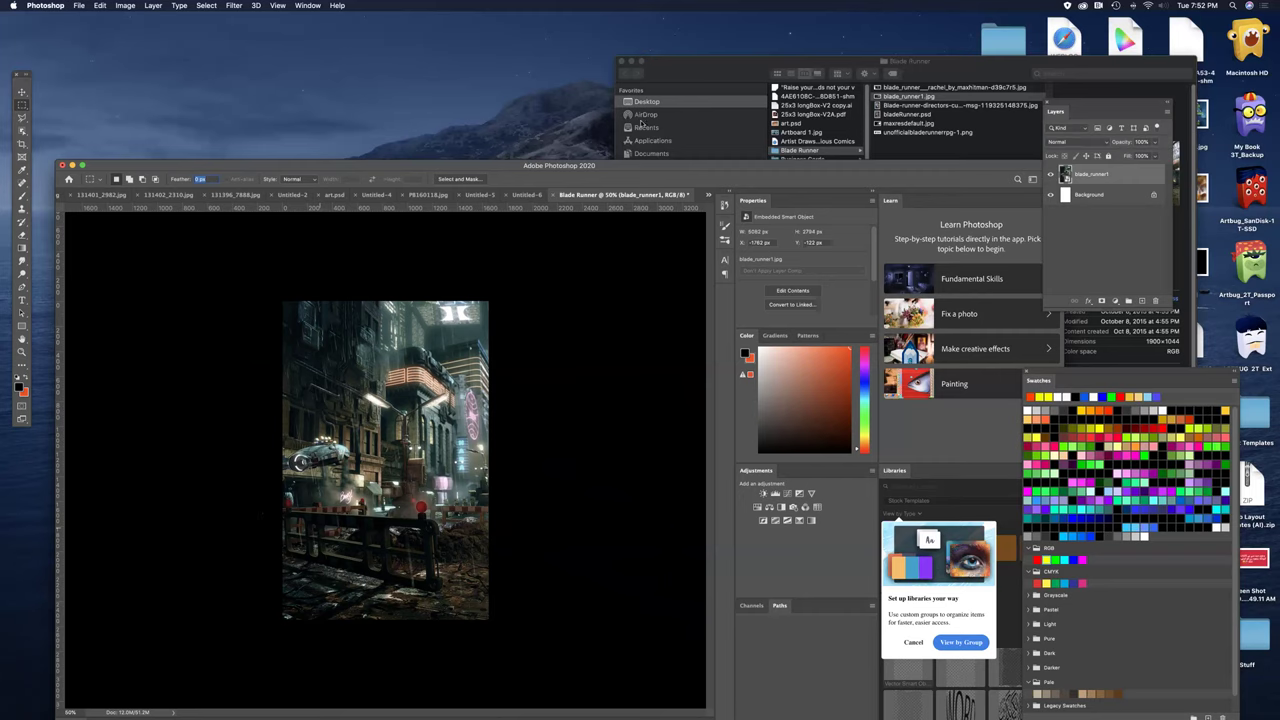
# - Move the Photoshop window higher on the desktop and show the poster at 66.7%
pyautogui.moveTo(634, 164); pyautogui.dragTo(615, 77)
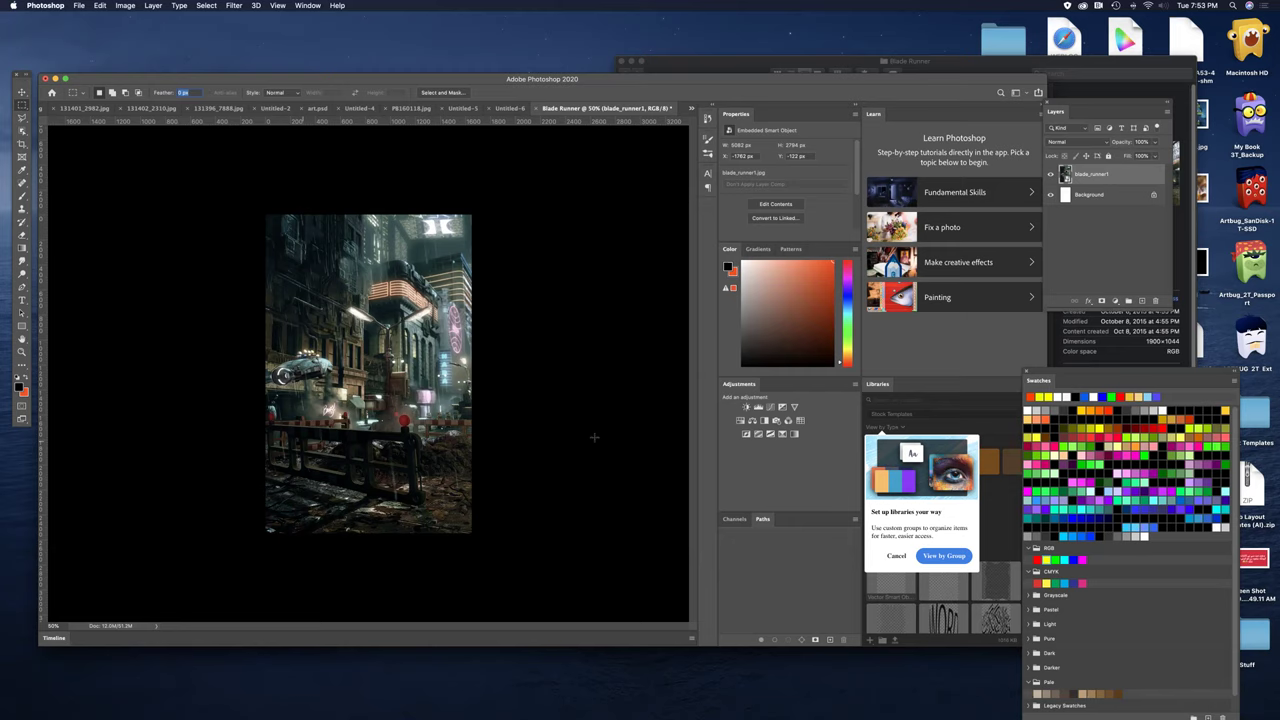
pyautogui.moveTo(487, 82); pyautogui.dragTo(487, 63)
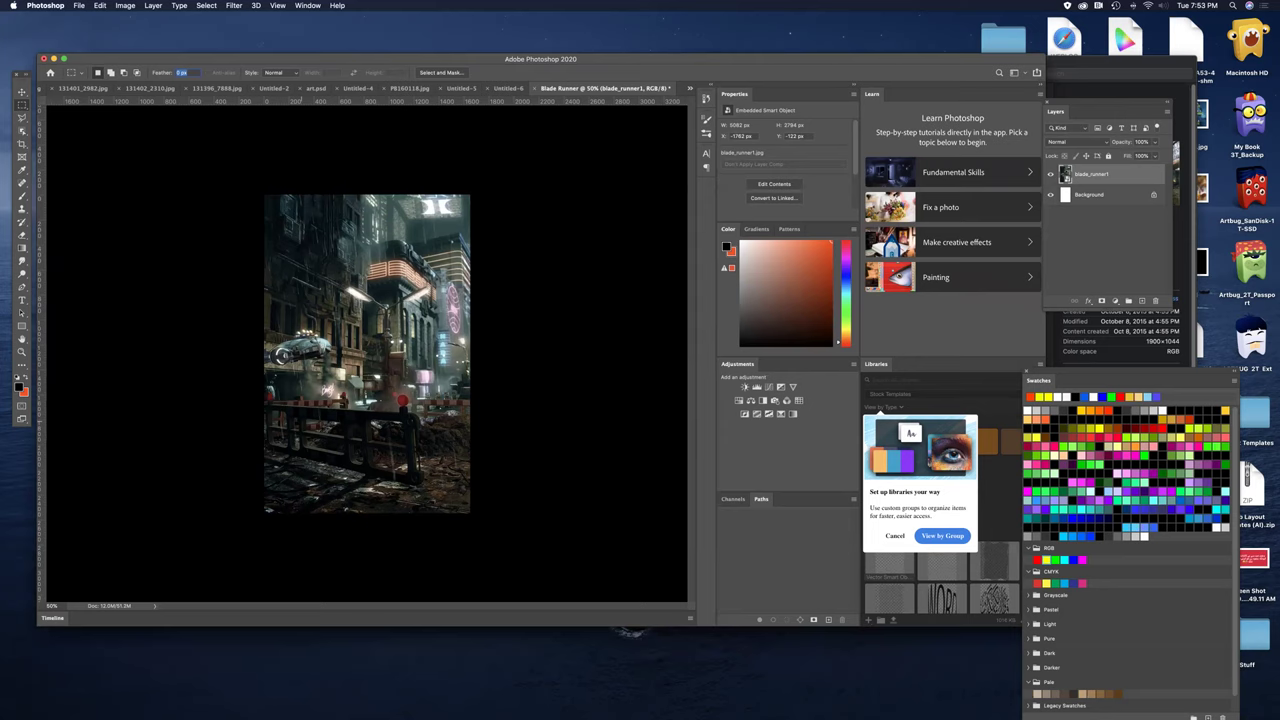
pyautogui.press('super+equal')
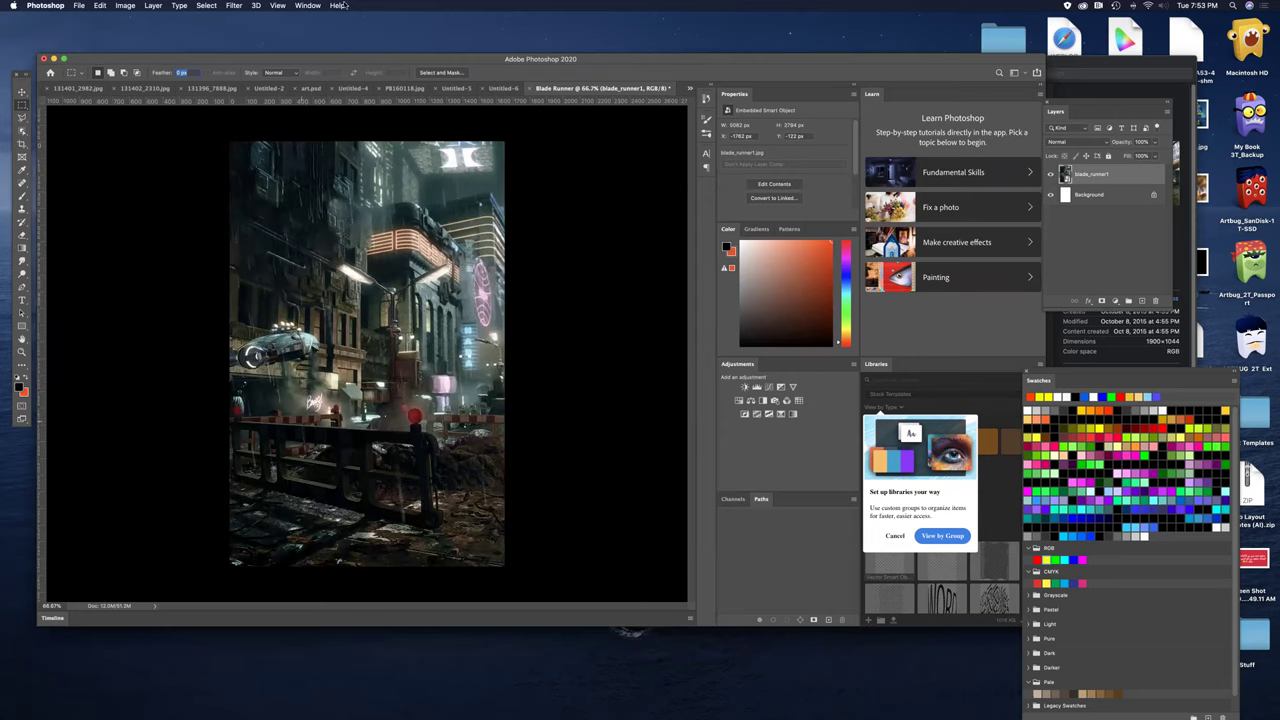
# - Try a manually placed vertical guide across the flying car, and undo it
pyautogui.click(280, 6)
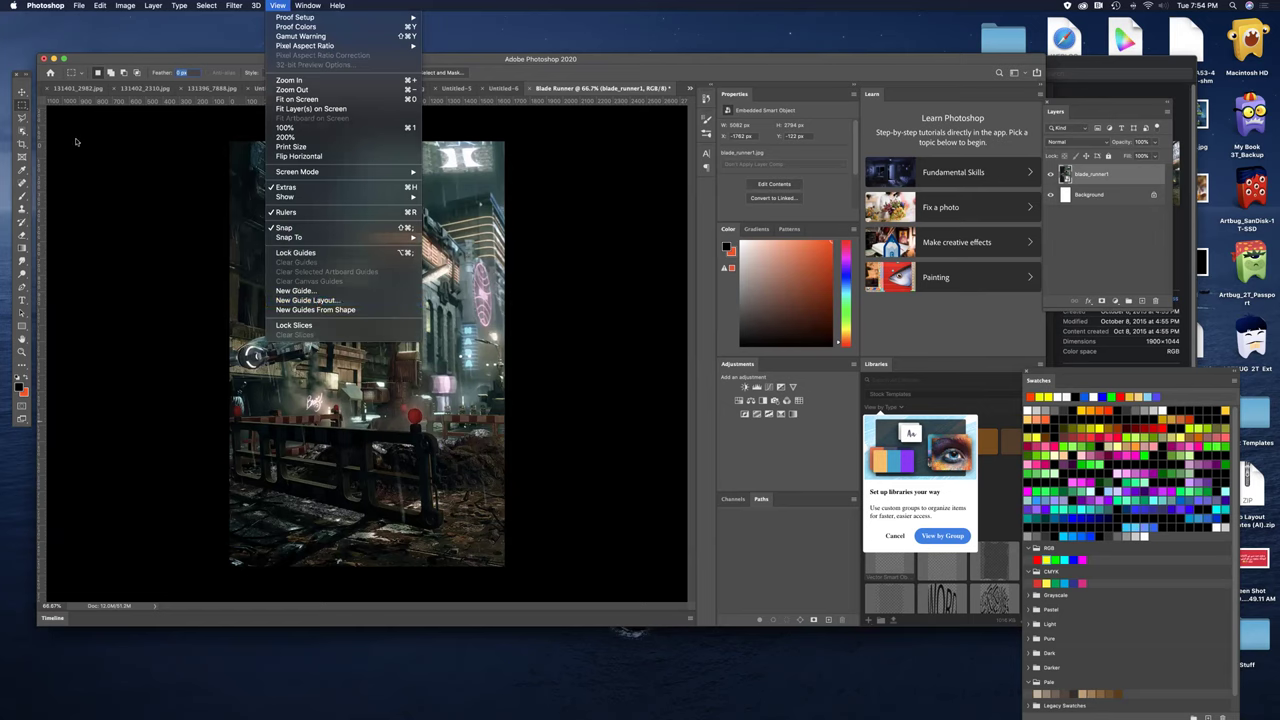
pyautogui.click(175, 65)
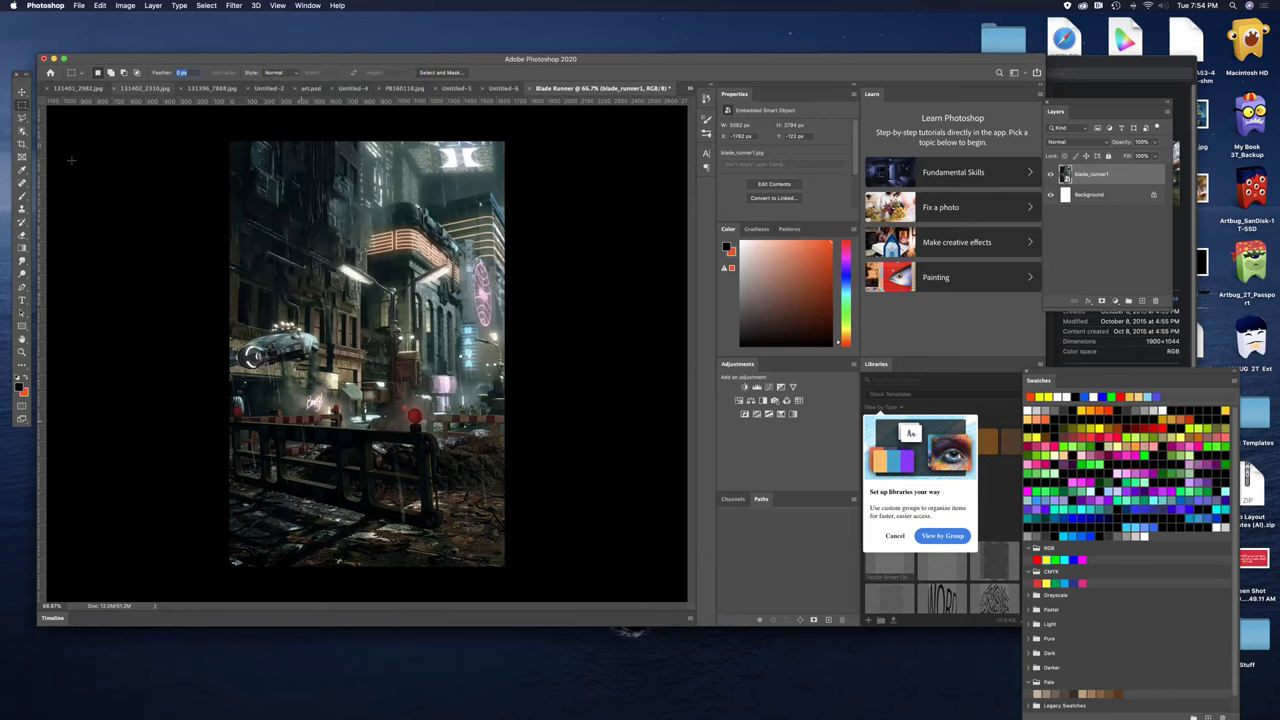
pyautogui.moveTo(45, 232)
pyautogui.mouseDown()
pyautogui.moveTo(76, 217)
pyautogui.moveTo(286, 260)
pyautogui.moveTo(366, 248)
pyautogui.moveTo(40, 232)
pyautogui.mouseUp()
pyautogui.moveTo(410, 62); pyautogui.dragTo(303, 36)
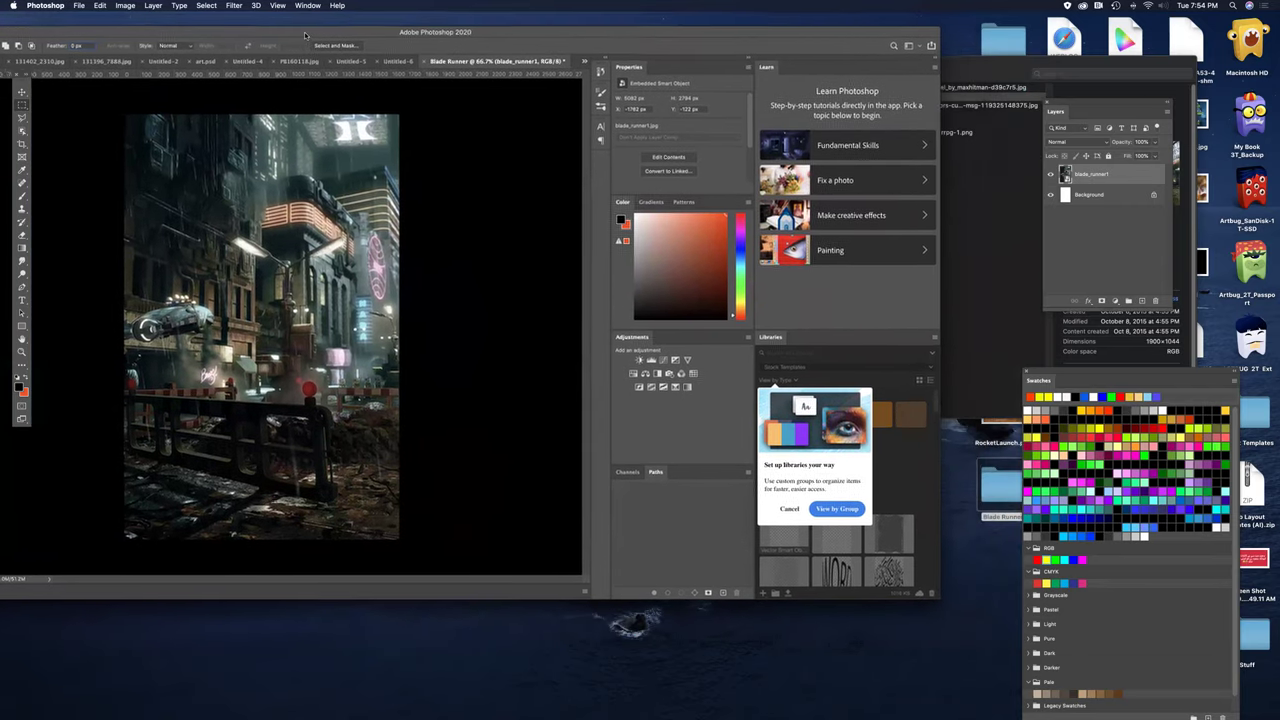
pyautogui.moveTo(561, 34); pyautogui.dragTo(401, 37)
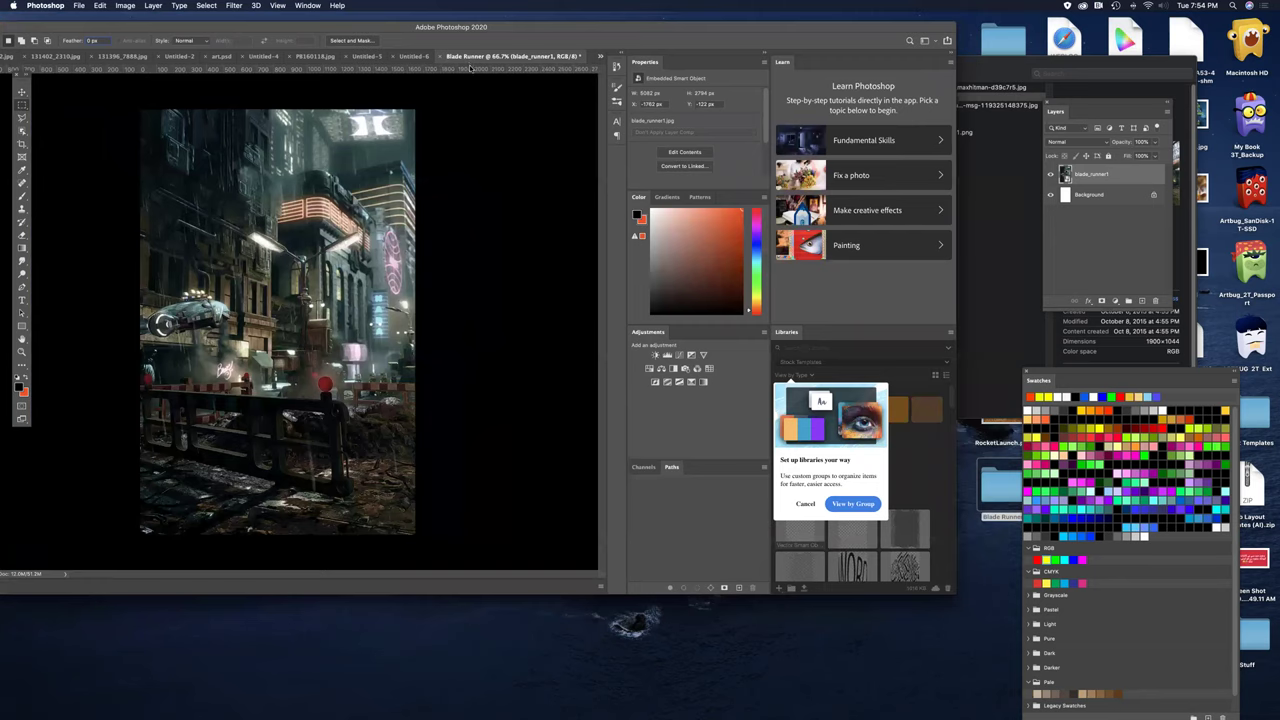
pyautogui.moveTo(470, 70); pyautogui.dragTo(203, 250)
pyautogui.press('alt')
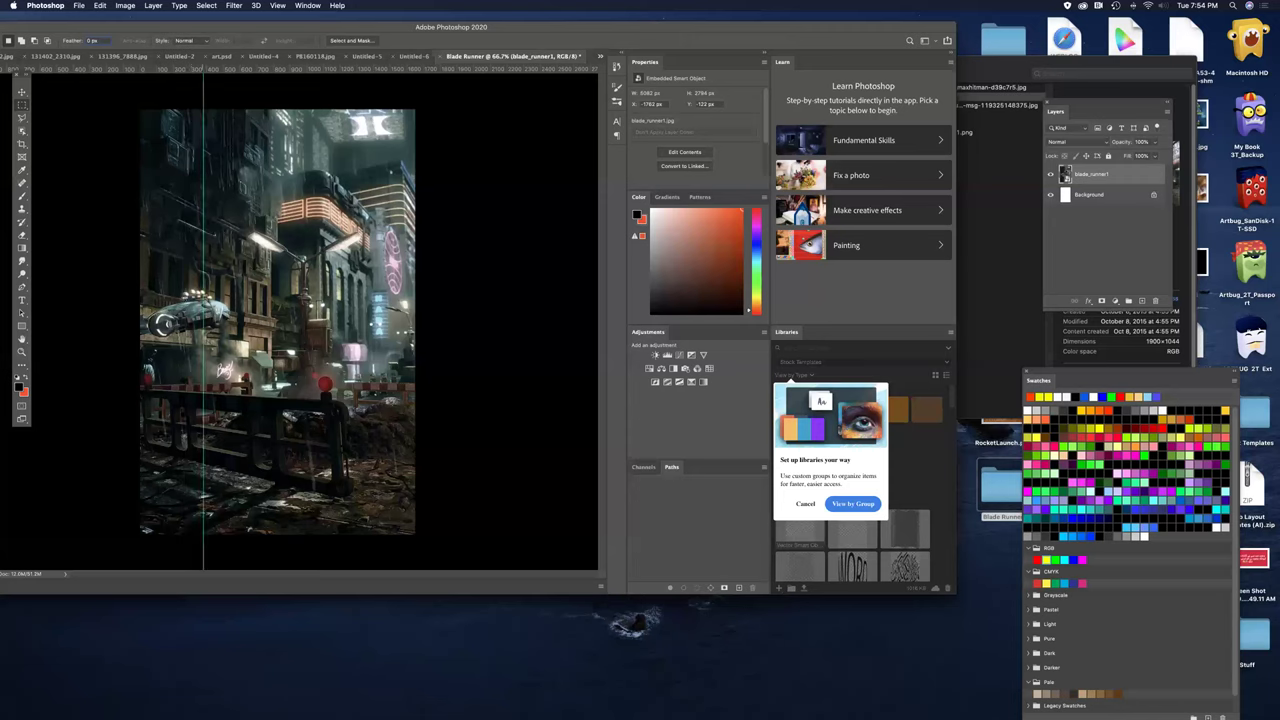
pyautogui.press('super+z')
pyautogui.moveTo(351, 28); pyautogui.dragTo(421, 30)
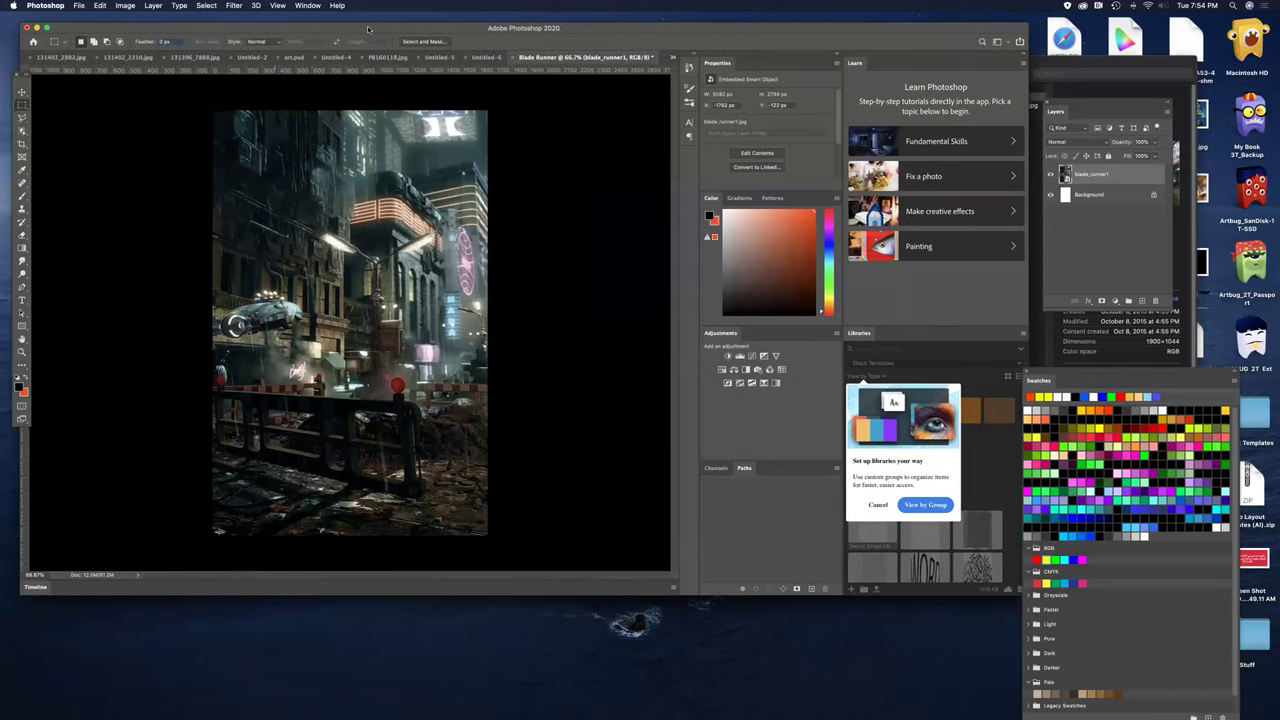
# - Start a new guide layout with 4 columns and 5 rows, keeping its dialog clear of the poster preview
pyautogui.click(278, 6)
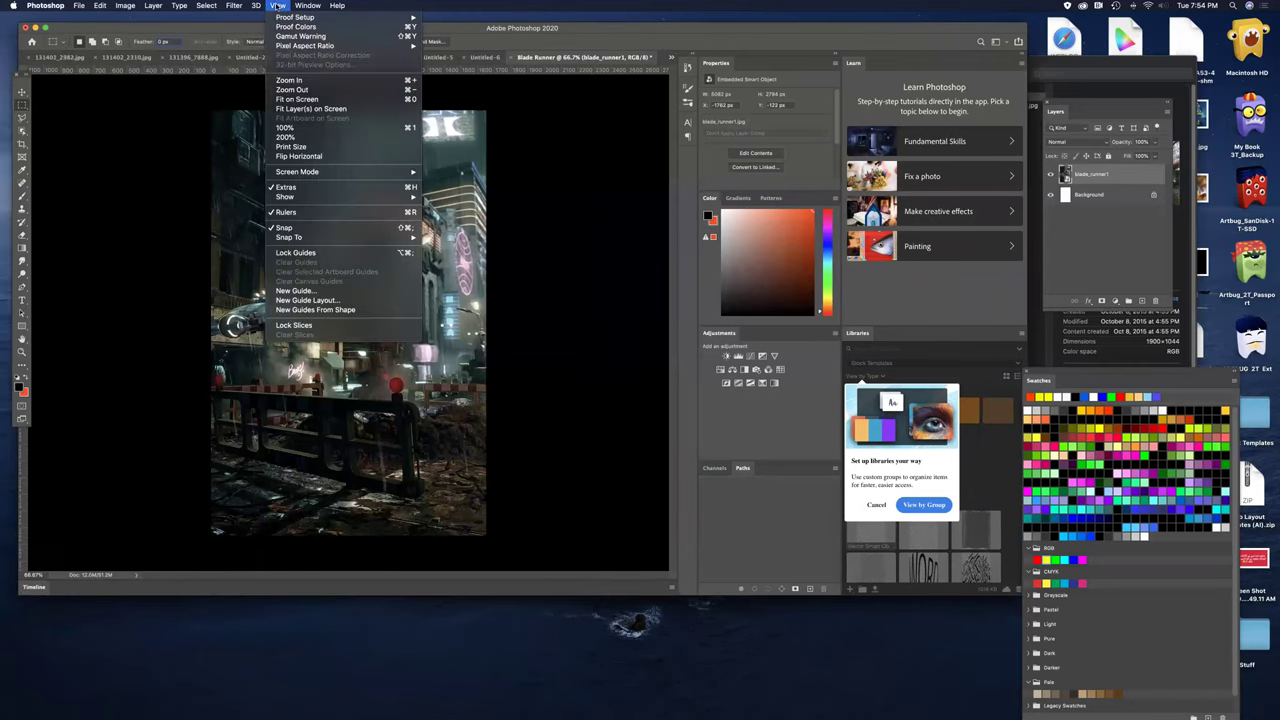
pyautogui.click(308, 300)
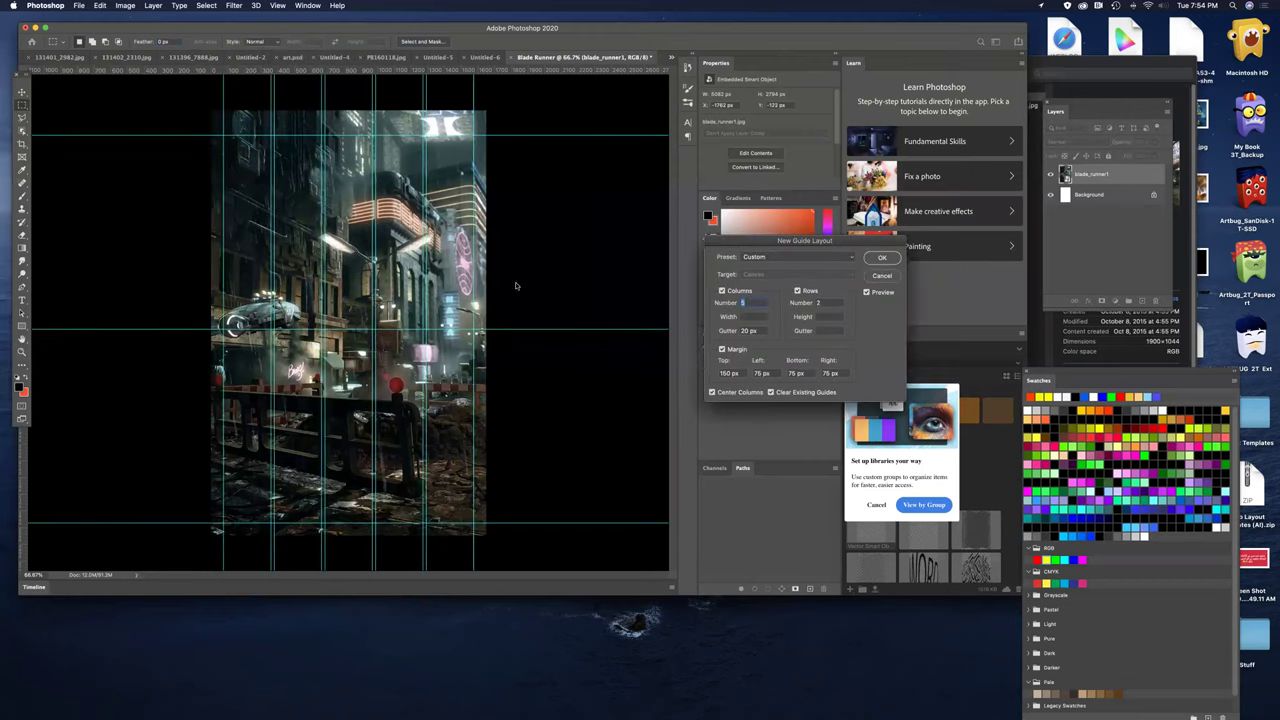
pyautogui.moveTo(818, 245); pyautogui.dragTo(541, 147)
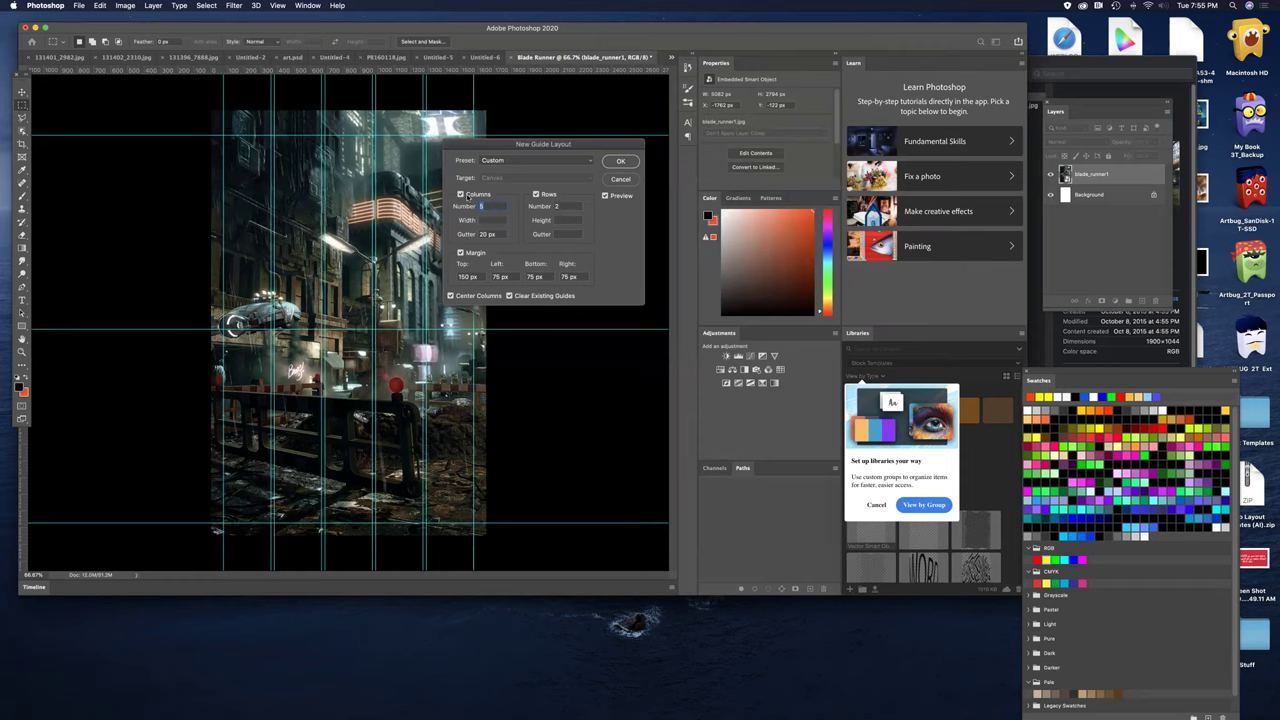
pyautogui.write('4')
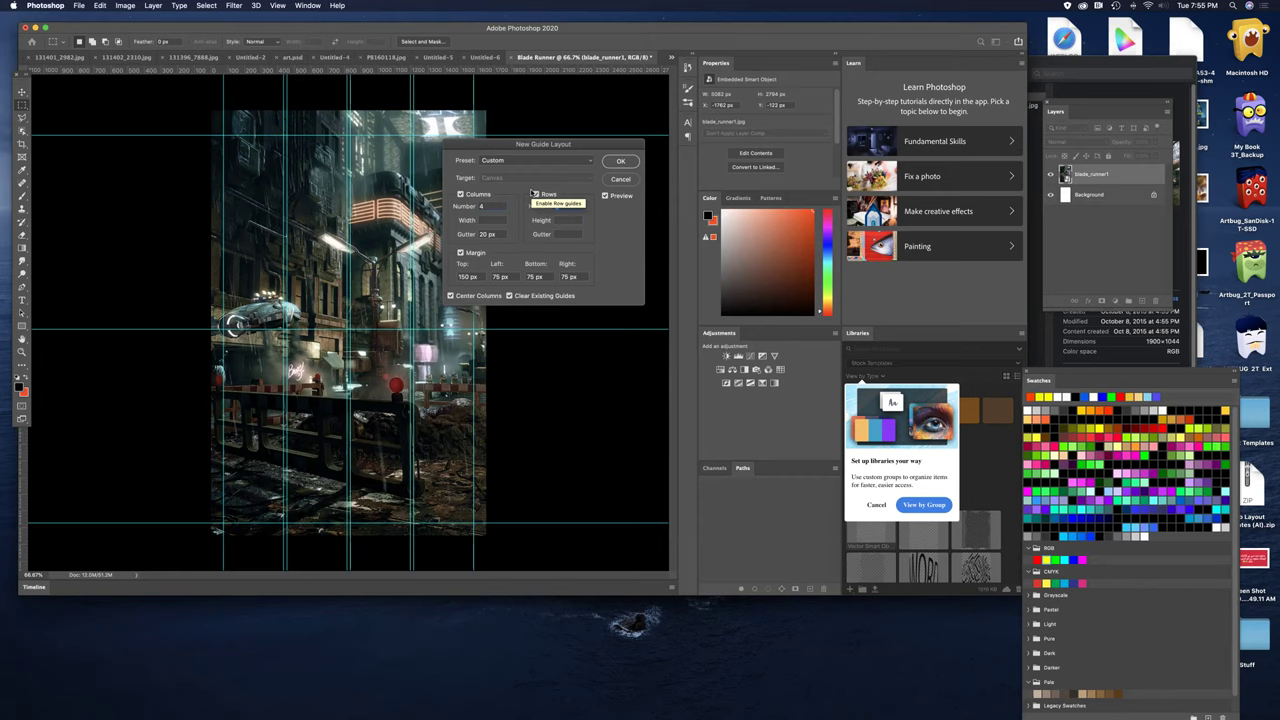
pyautogui.click(535, 194)
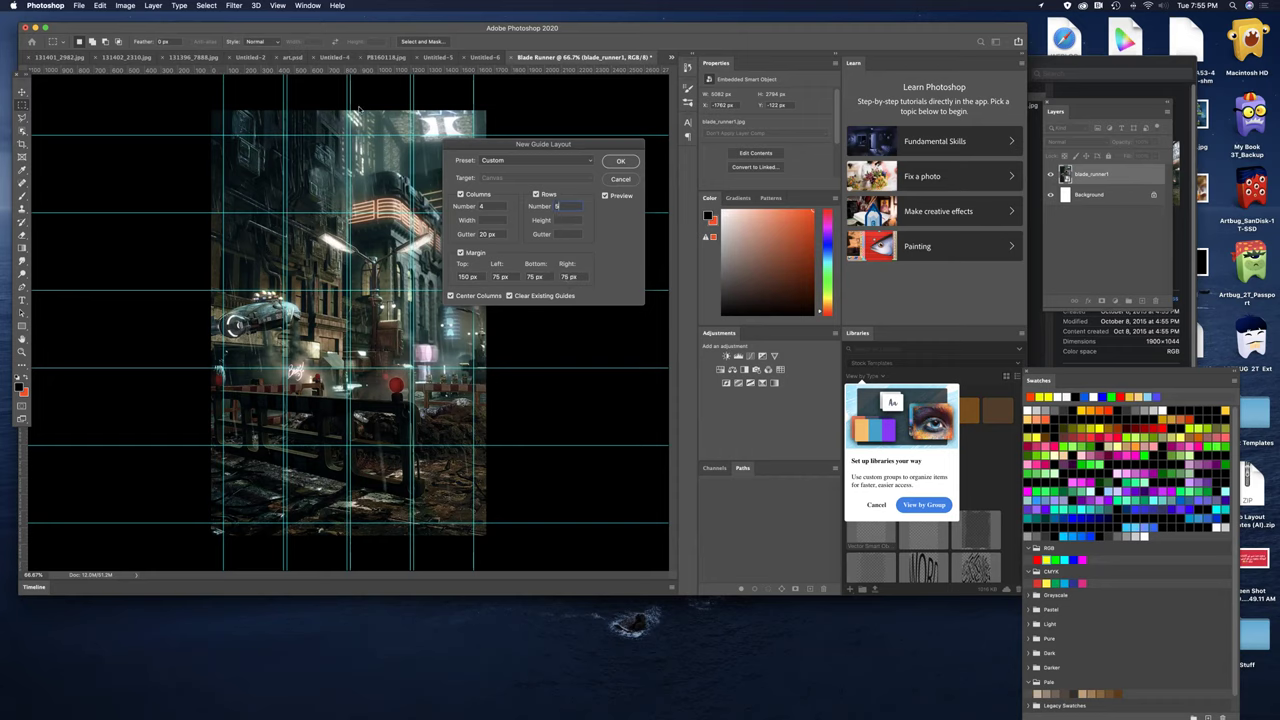
pyautogui.moveTo(545, 145); pyautogui.dragTo(575, 147)
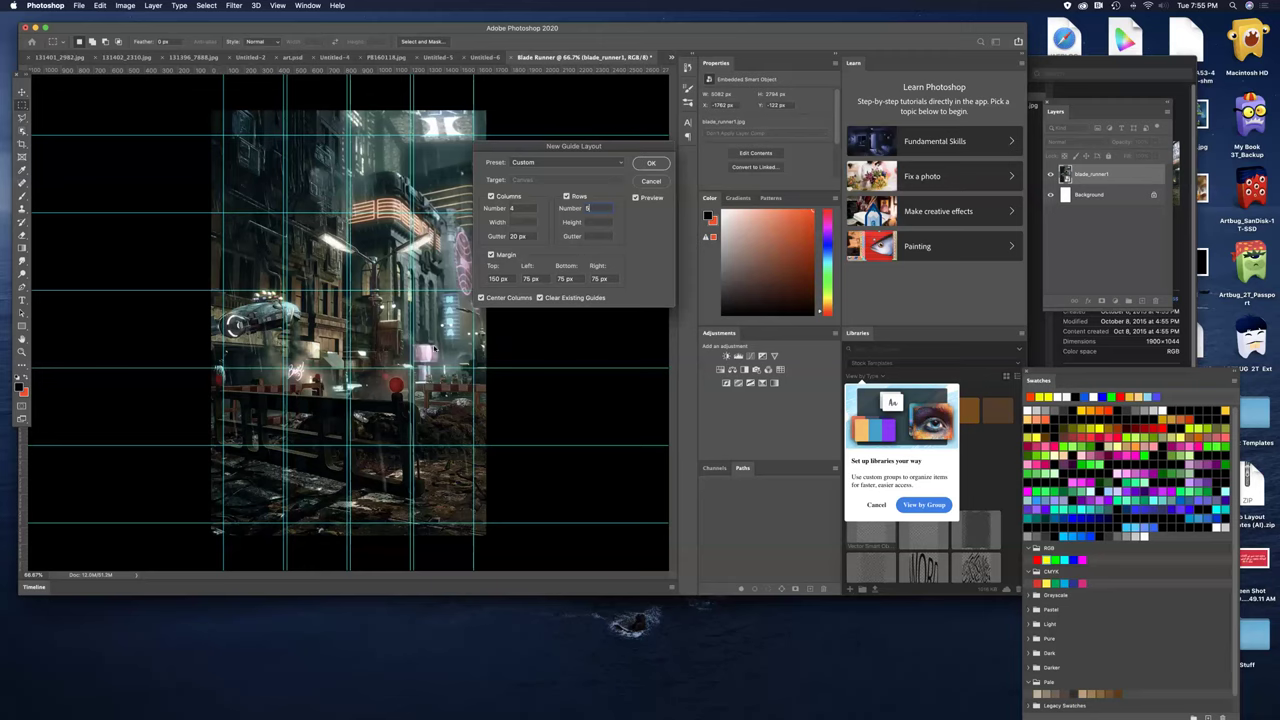
pyautogui.moveTo(546, 148); pyautogui.dragTo(549, 213)
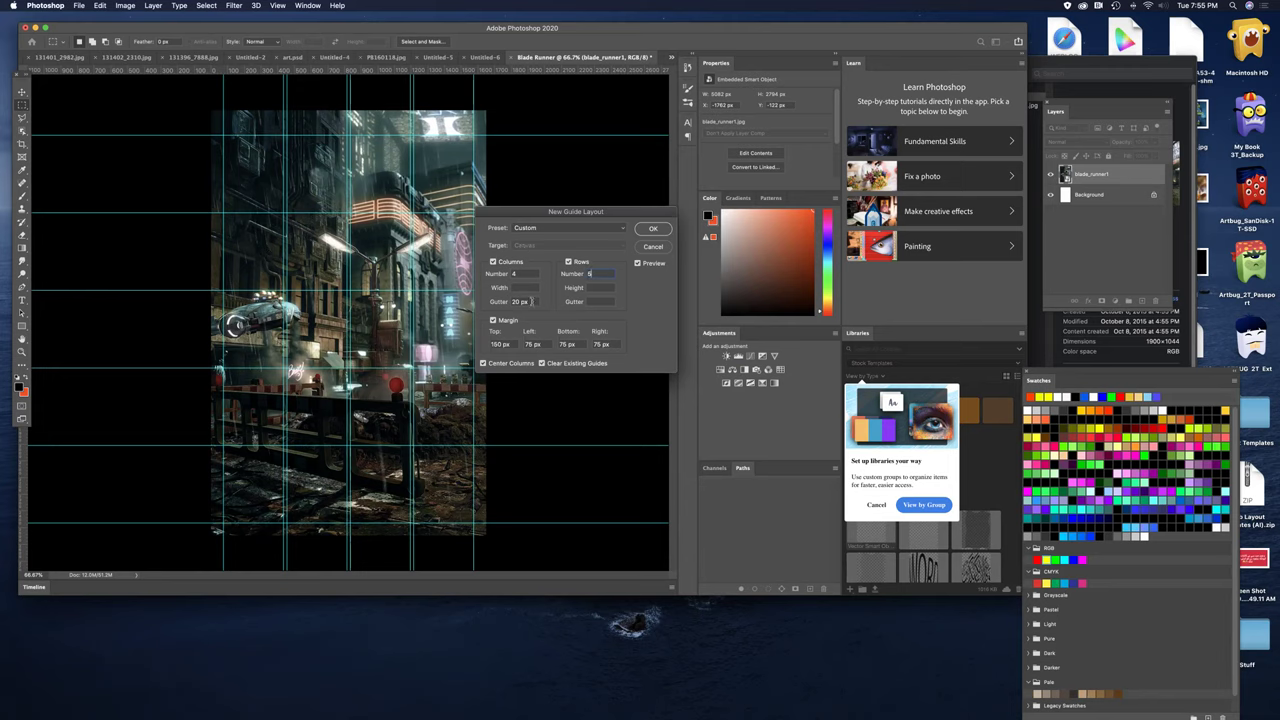
# - Set the row gutter to 20 px and apply the guide layout to the poster
pyautogui.click(594, 299)
pyautogui.write('20')
pyautogui.press('Tab')
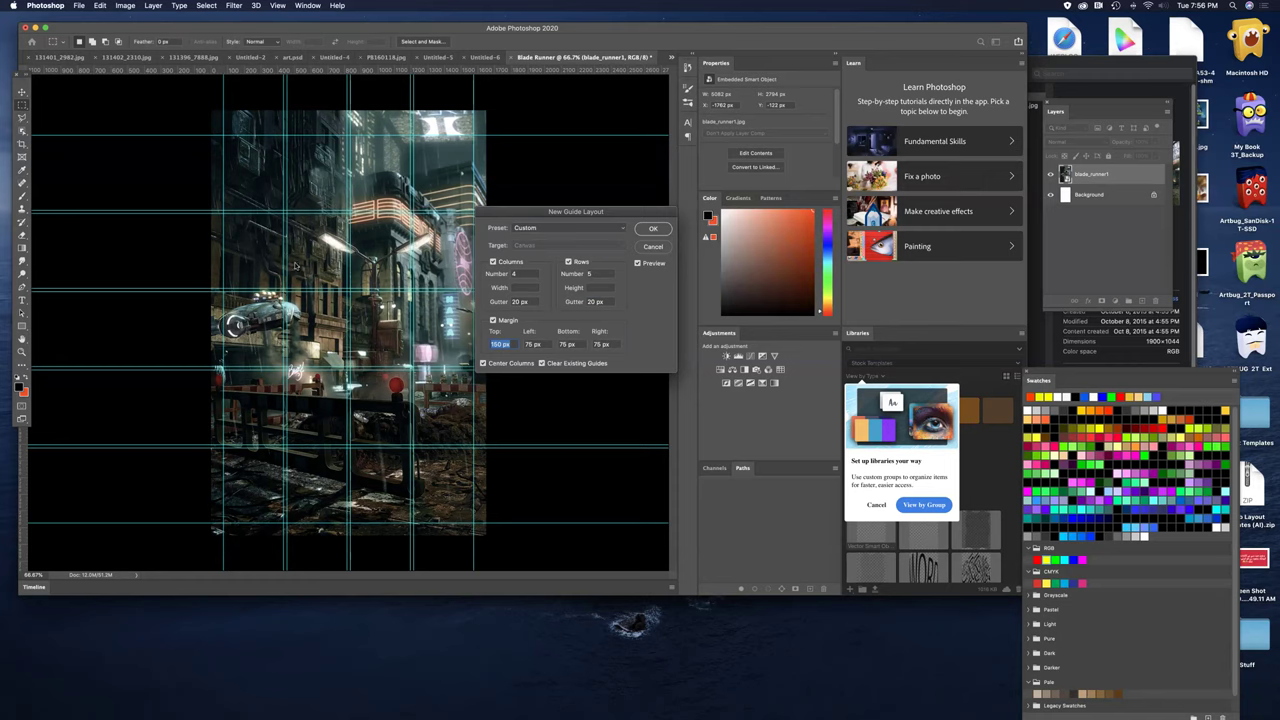
pyautogui.moveTo(606, 216); pyautogui.dragTo(616, 173)
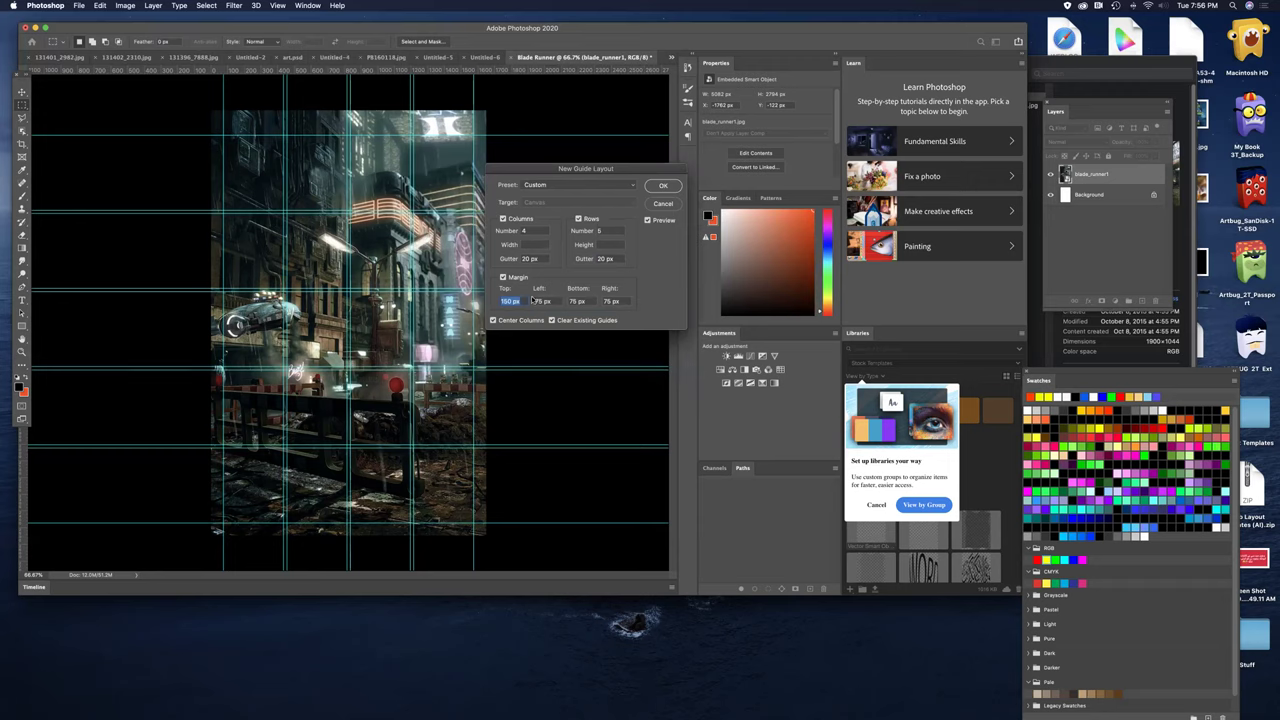
pyautogui.click(650, 186)
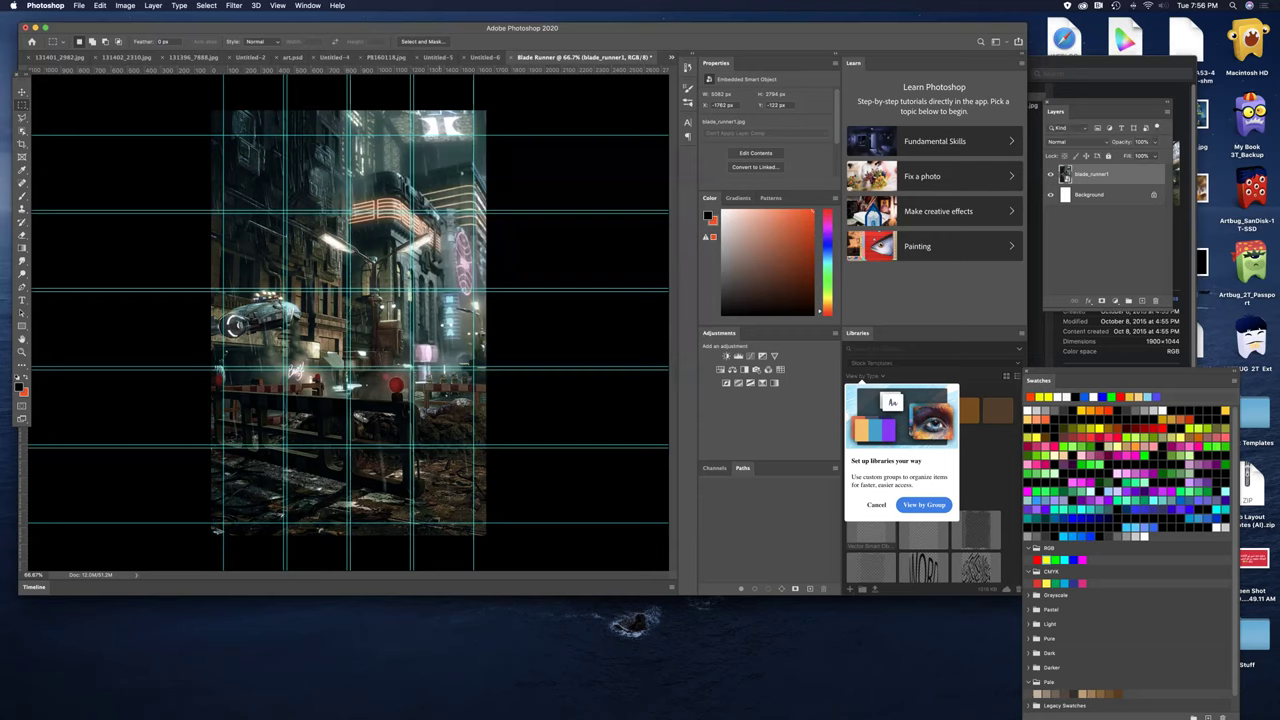
# - Switch to Illustrator and set up a new document with the Tabloid preset in portrait orientation
pyautogui.moveTo(645, 714)
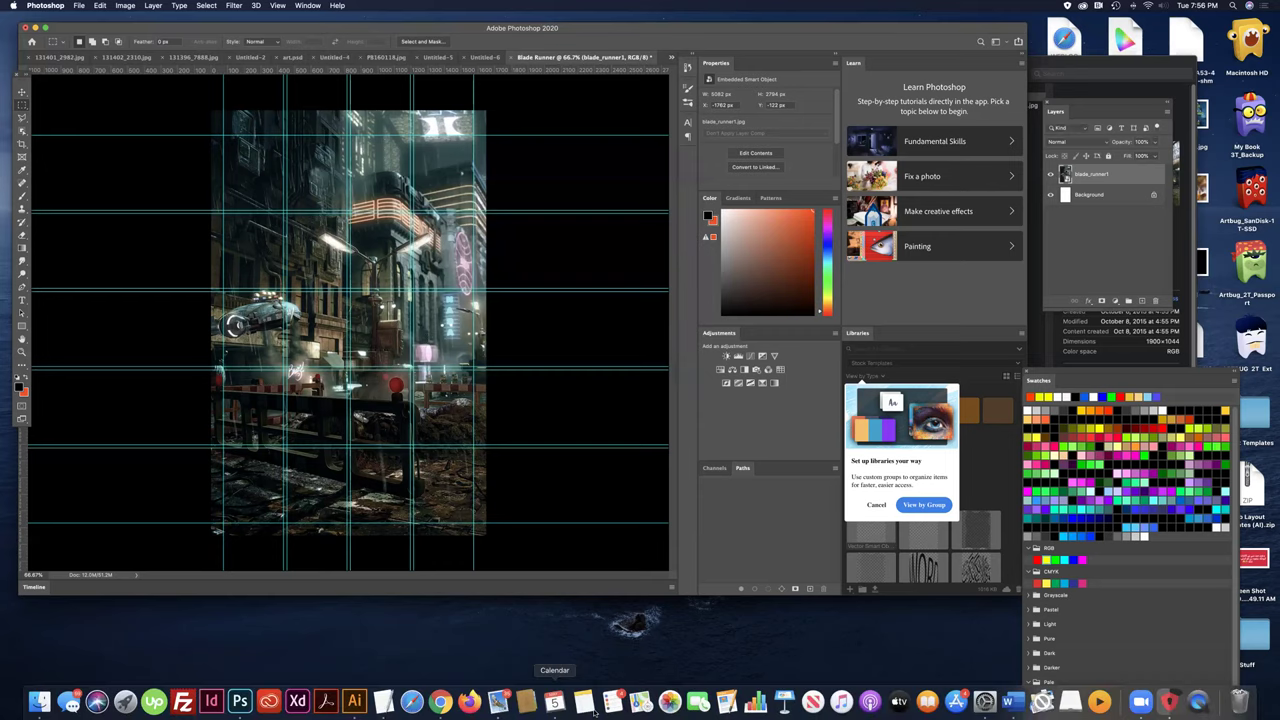
pyautogui.click(354, 702)
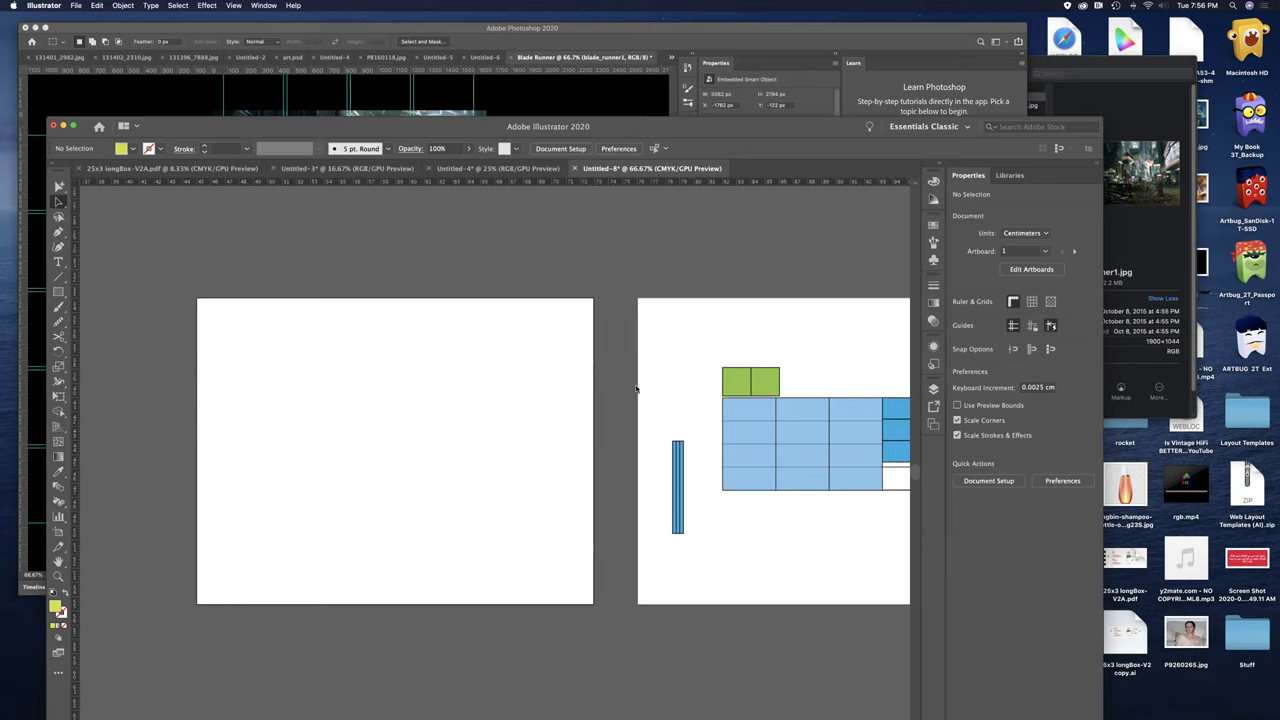
pyautogui.click(75, 6)
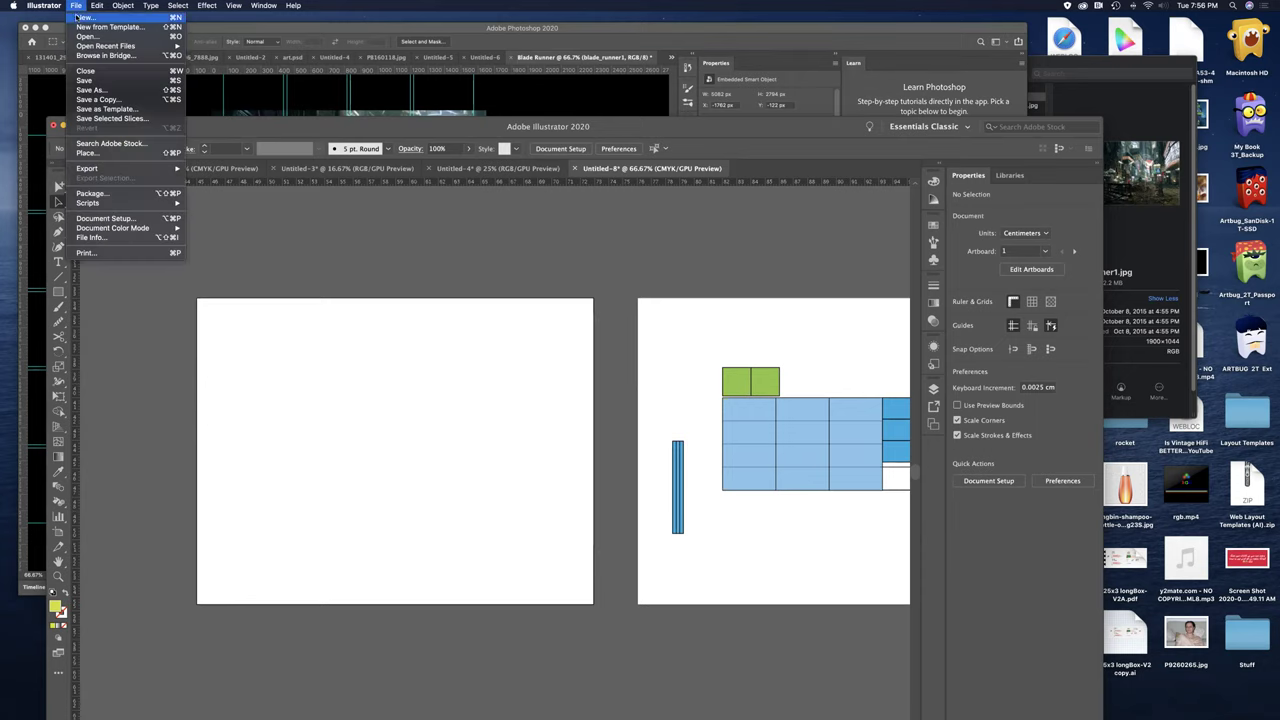
pyautogui.click(75, 6)
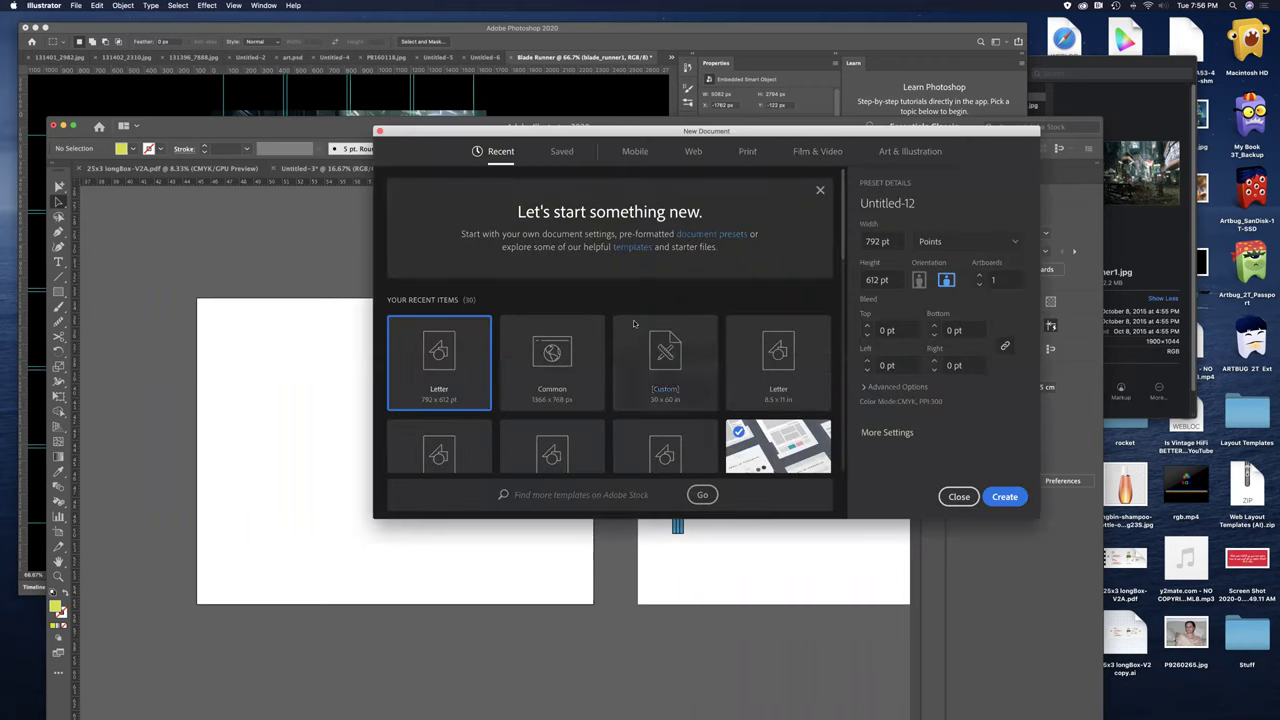
pyautogui.scroll(-1, 609, 390)
pyautogui.scroll(-3, 609, 390)
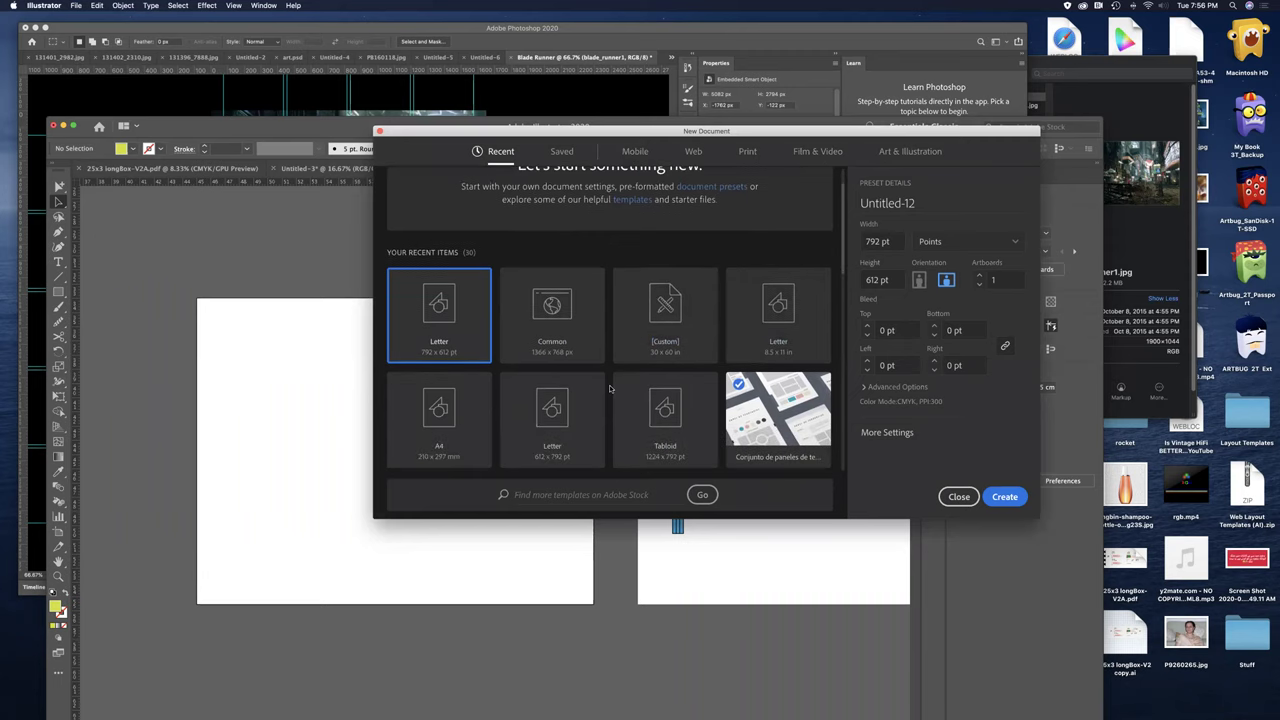
pyautogui.scroll(-1, 609, 390)
pyautogui.click(659, 386)
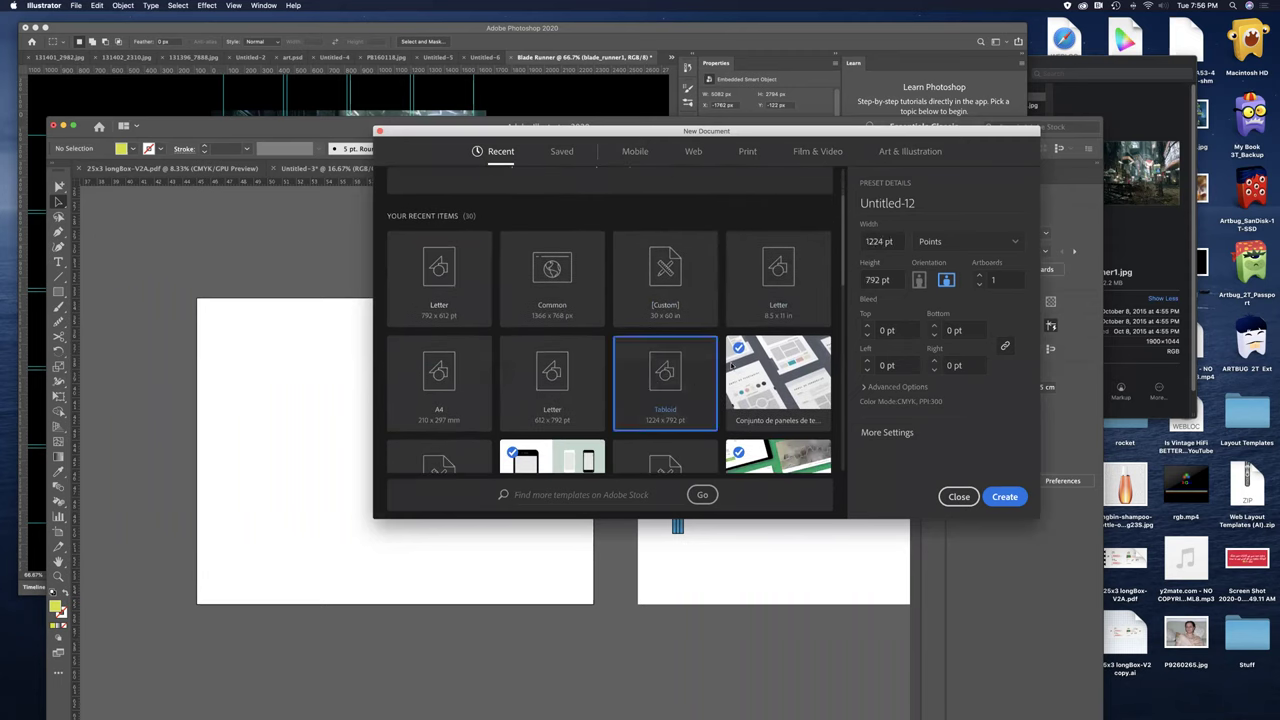
pyautogui.click(918, 280)
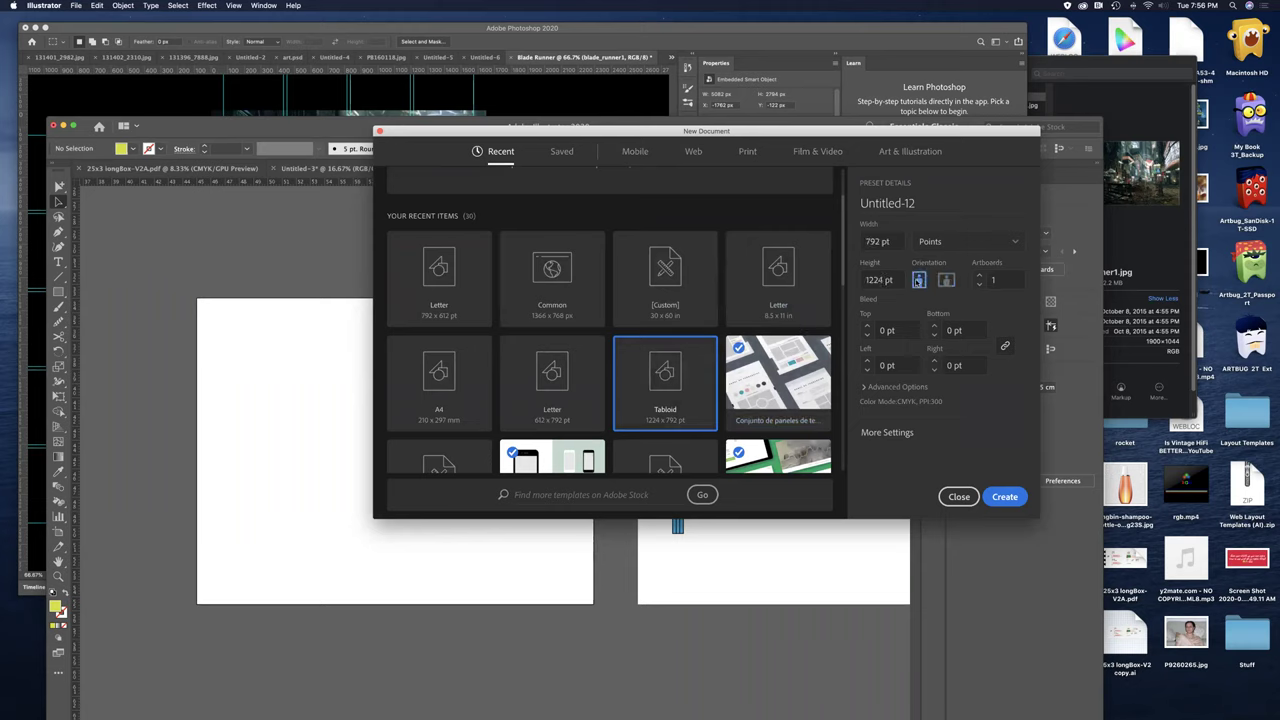
# - Create the portrait Tabloid document and move the Illustrator window up until the full artboard is in view
pyautogui.click(1008, 497)
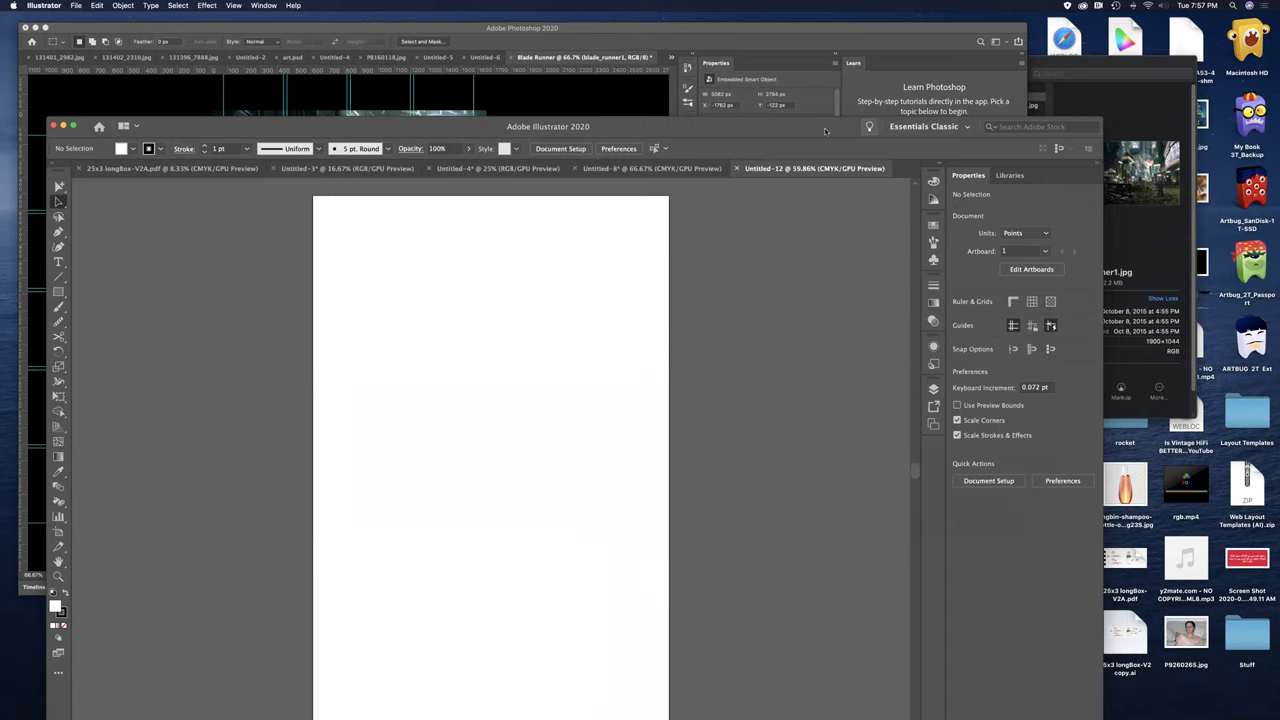
pyautogui.moveTo(825, 131); pyautogui.dragTo(828, 66)
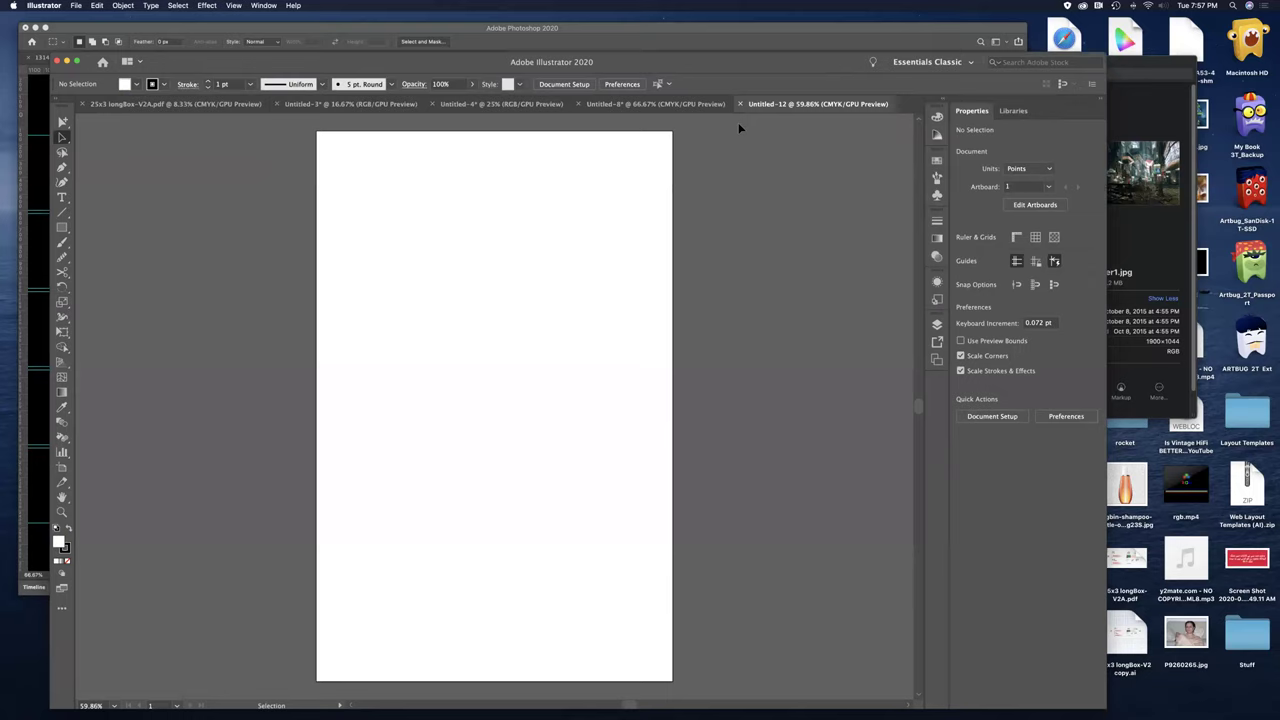
# - Draw a rectangle about 160 × 200 pt in the artboard's upper left area and fill it with green
pyautogui.click(61, 228)
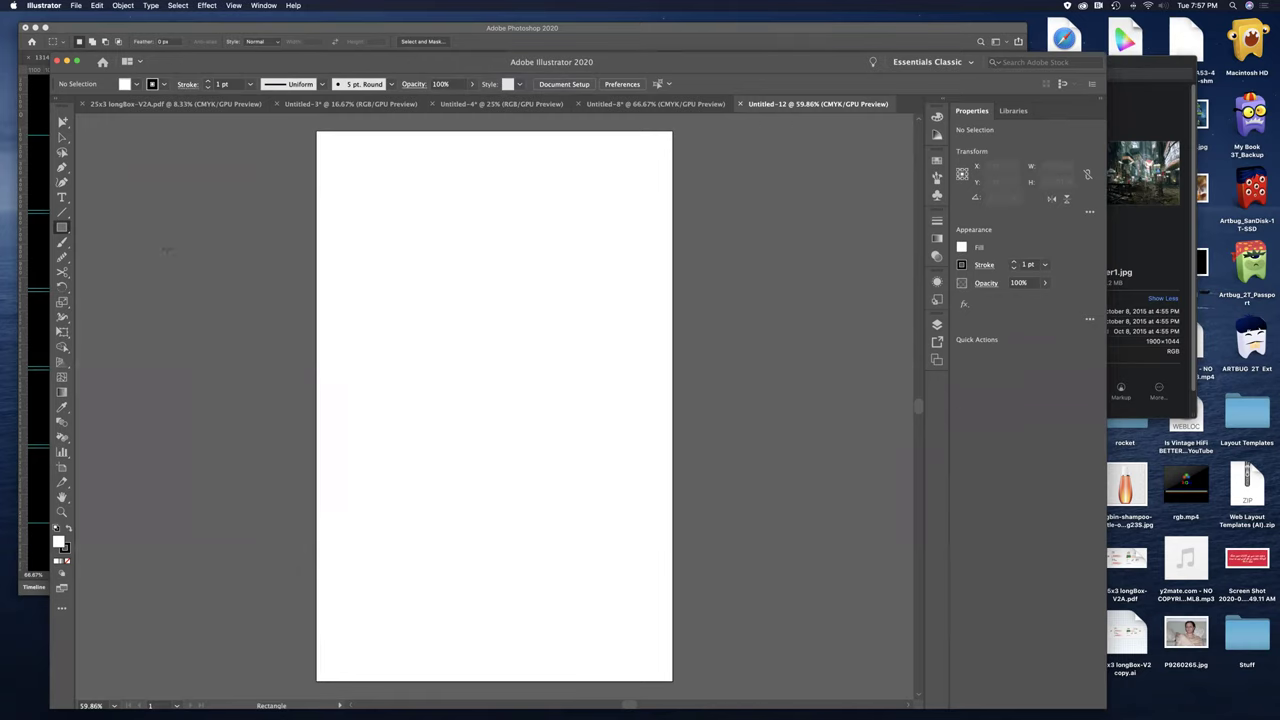
pyautogui.moveTo(362, 215)
pyautogui.mouseDown()
pyautogui.moveTo(421, 307)
pyautogui.moveTo(435, 305)
pyautogui.mouseUp()
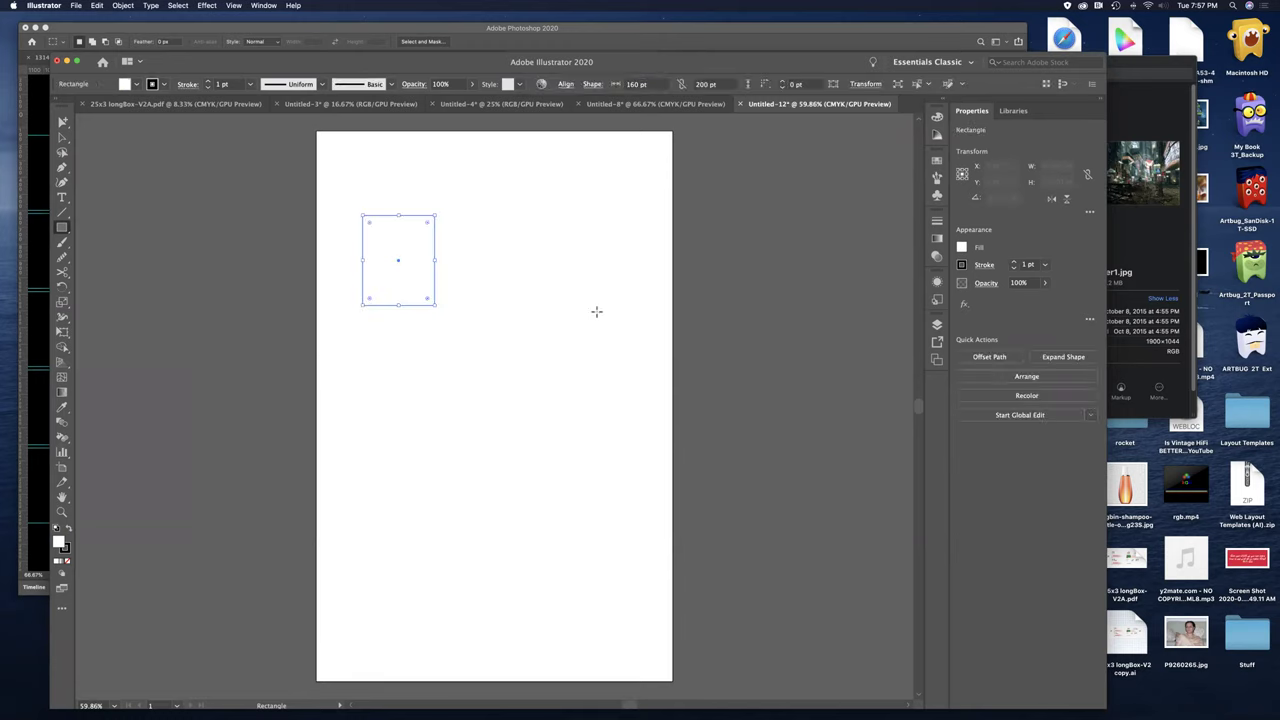
pyautogui.click(937, 161)
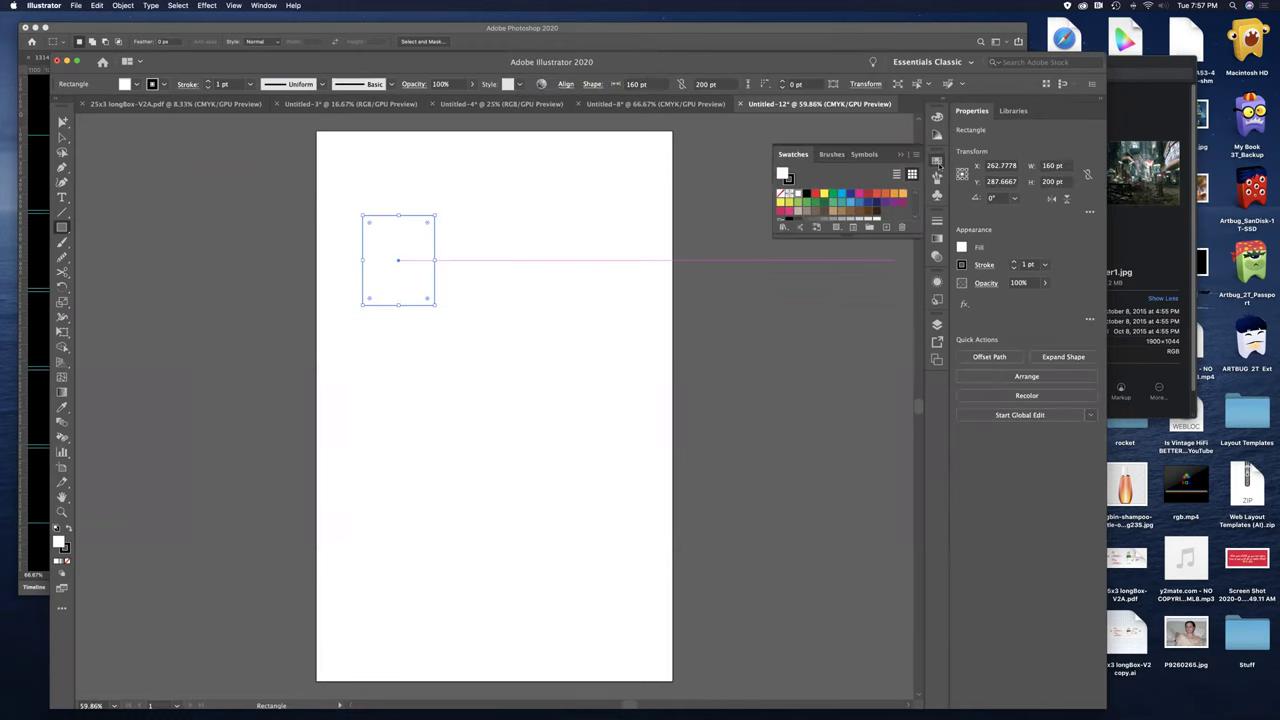
pyautogui.click(834, 201)
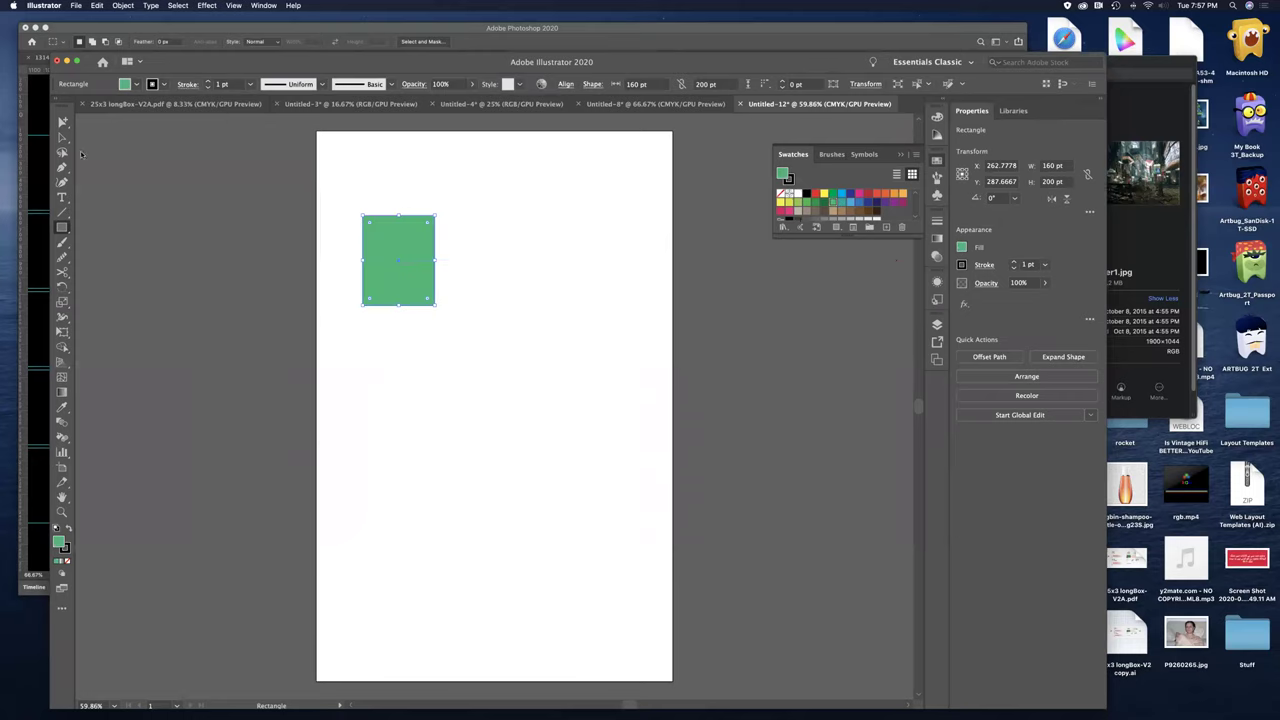
# - Draw a circle about 53 pt across and move it to overlap the rectangle's right edge near its upper corner
pyautogui.moveTo(63, 228); pyautogui.dragTo(107, 245)
pyautogui.moveTo(466, 244); pyautogui.dragTo(482, 258)
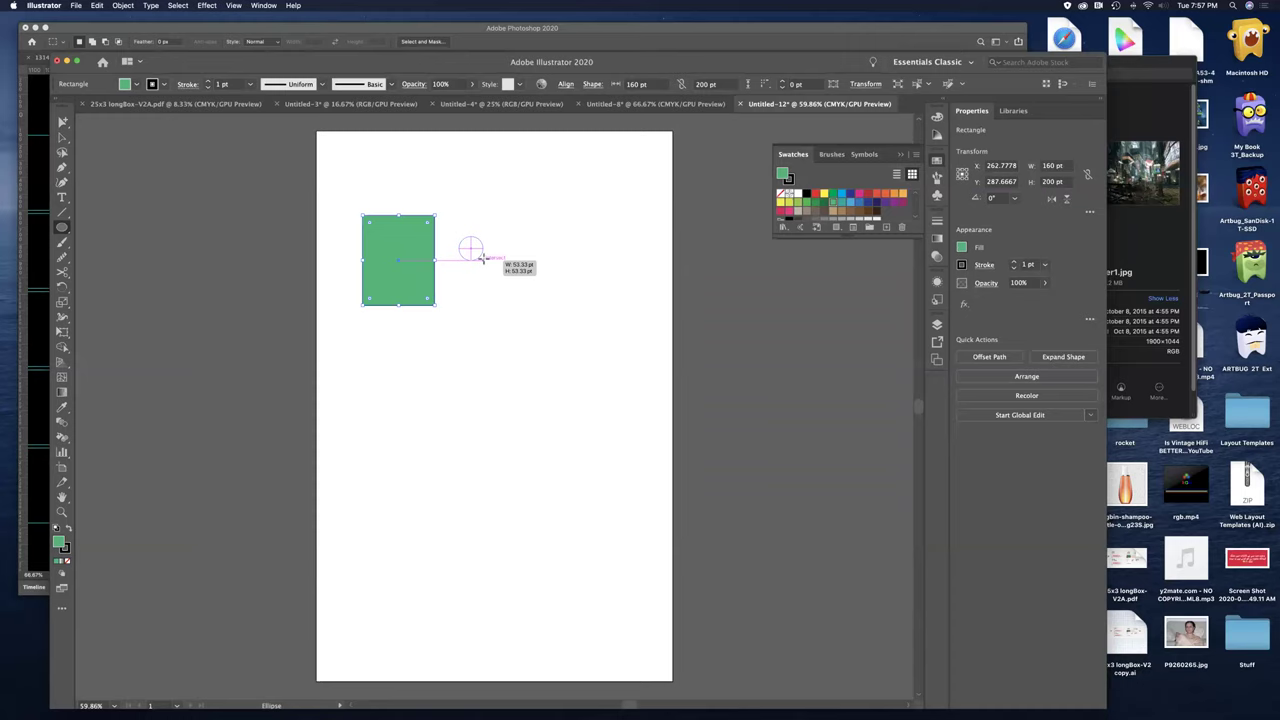
pyautogui.moveTo(482, 258); pyautogui.dragTo(482, 258)
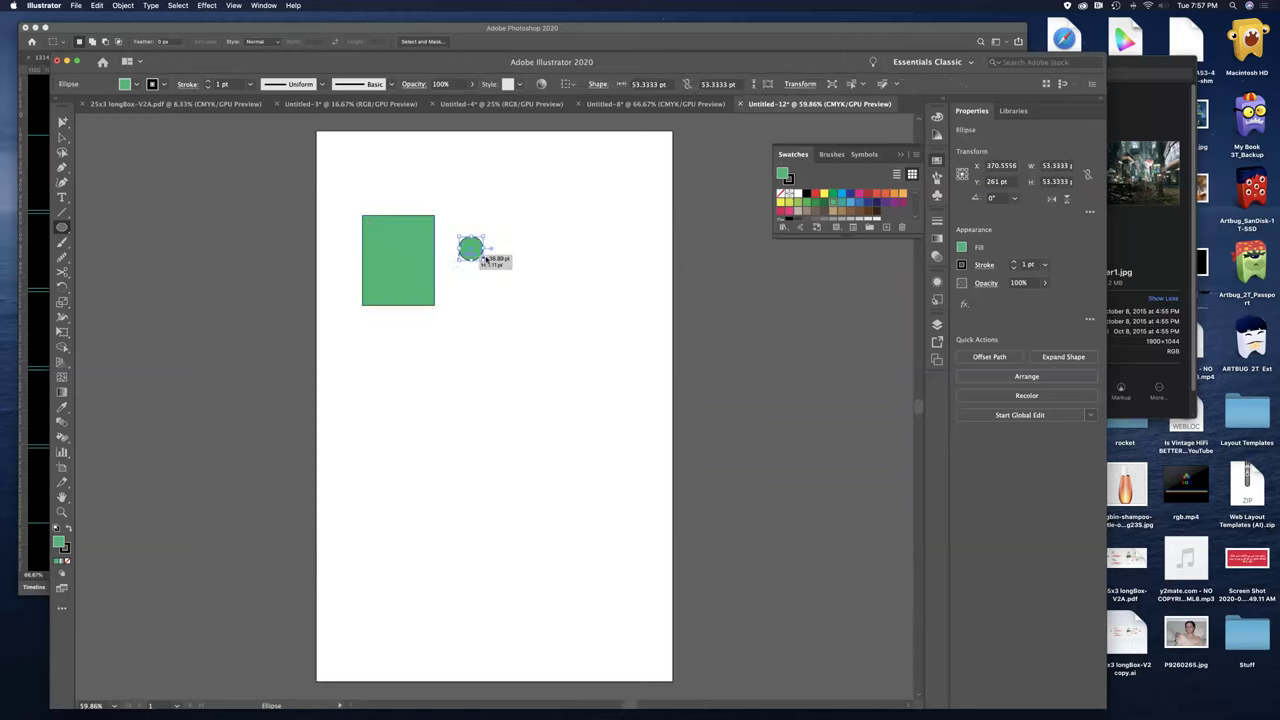
pyautogui.press('v')
pyautogui.moveTo(470, 248); pyautogui.dragTo(439, 240)
pyautogui.press('l')
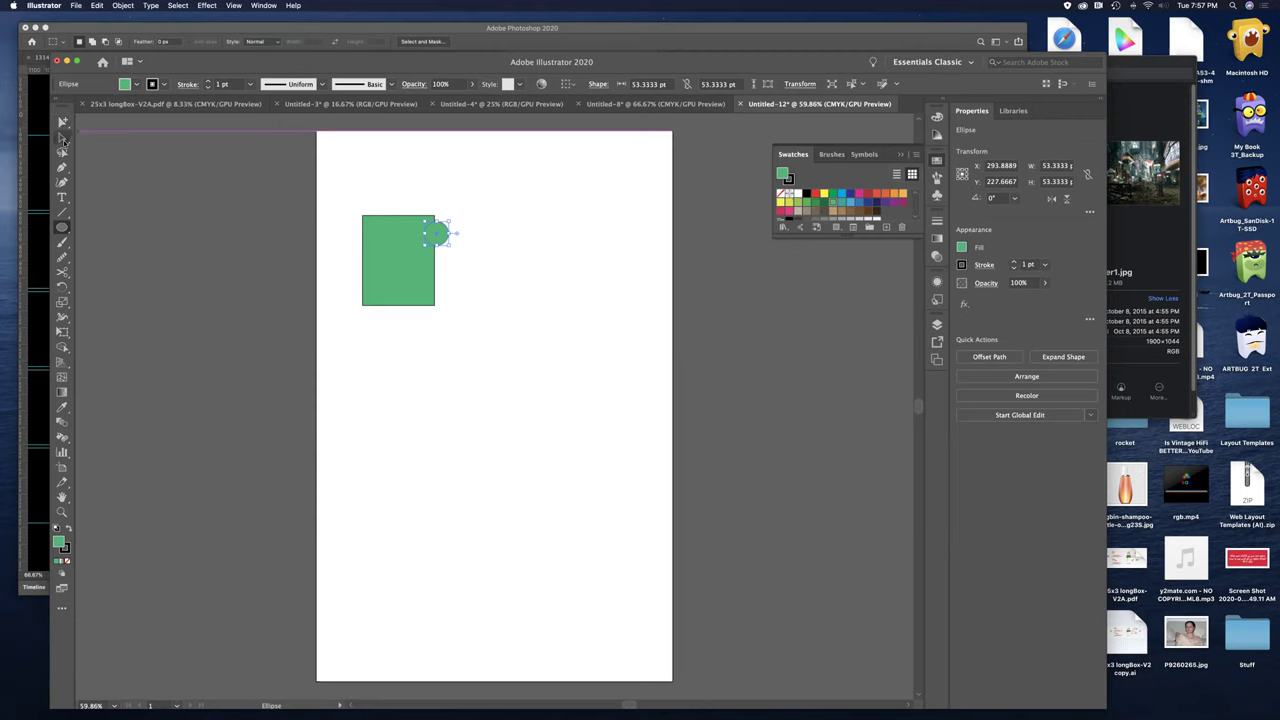
# - Remove the stroke from both the rectangle and the circle, and deselect them
pyautogui.click(63, 137)
pyautogui.moveTo(345, 194); pyautogui.dragTo(484, 344)
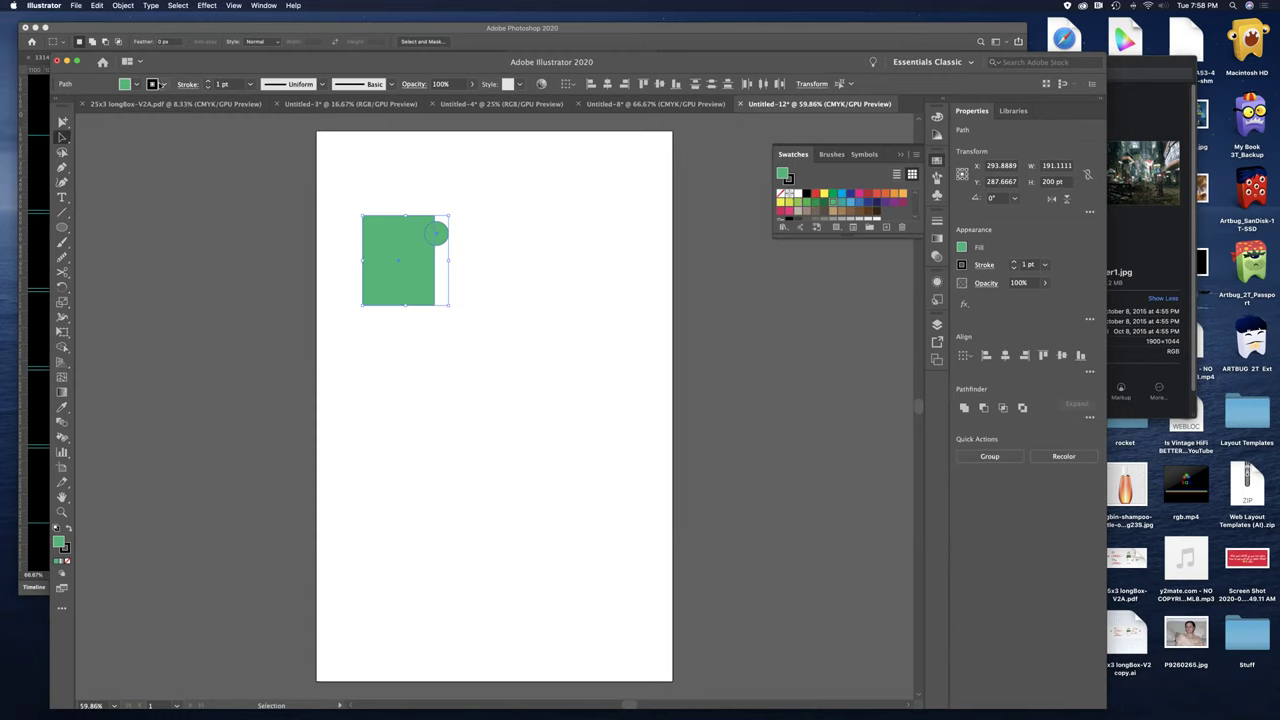
pyautogui.click(161, 84)
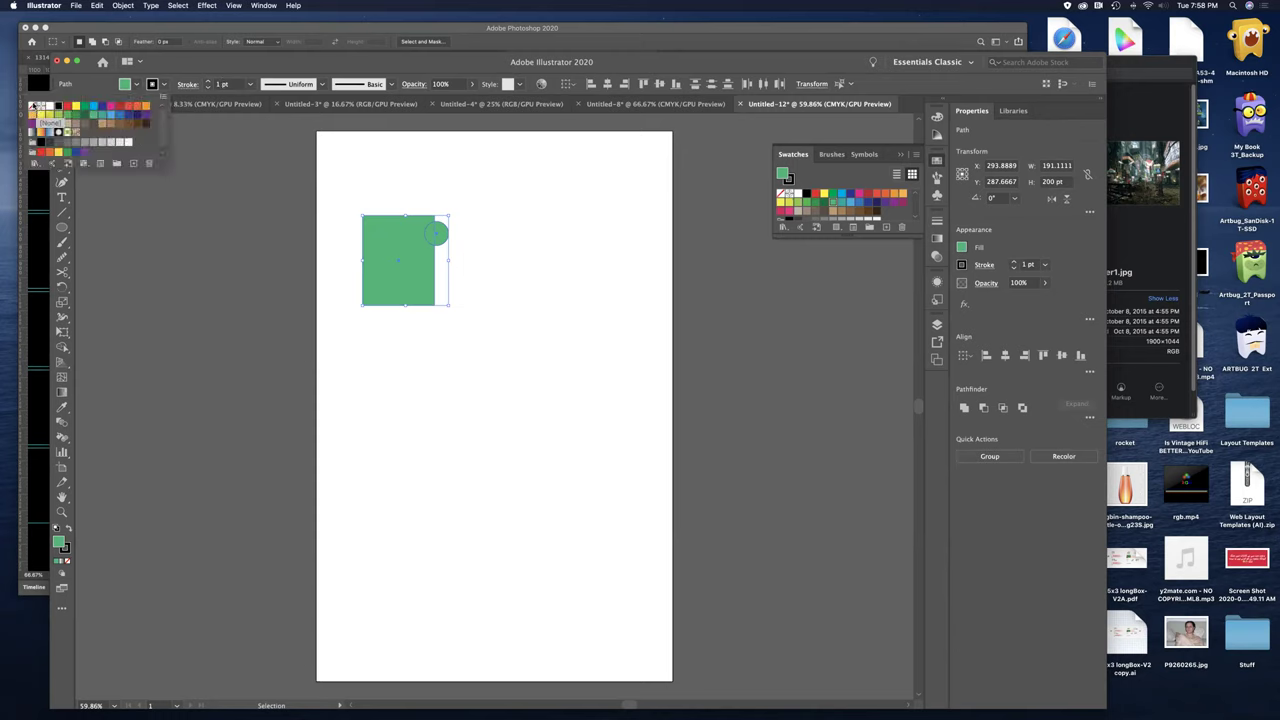
pyautogui.click(33, 105)
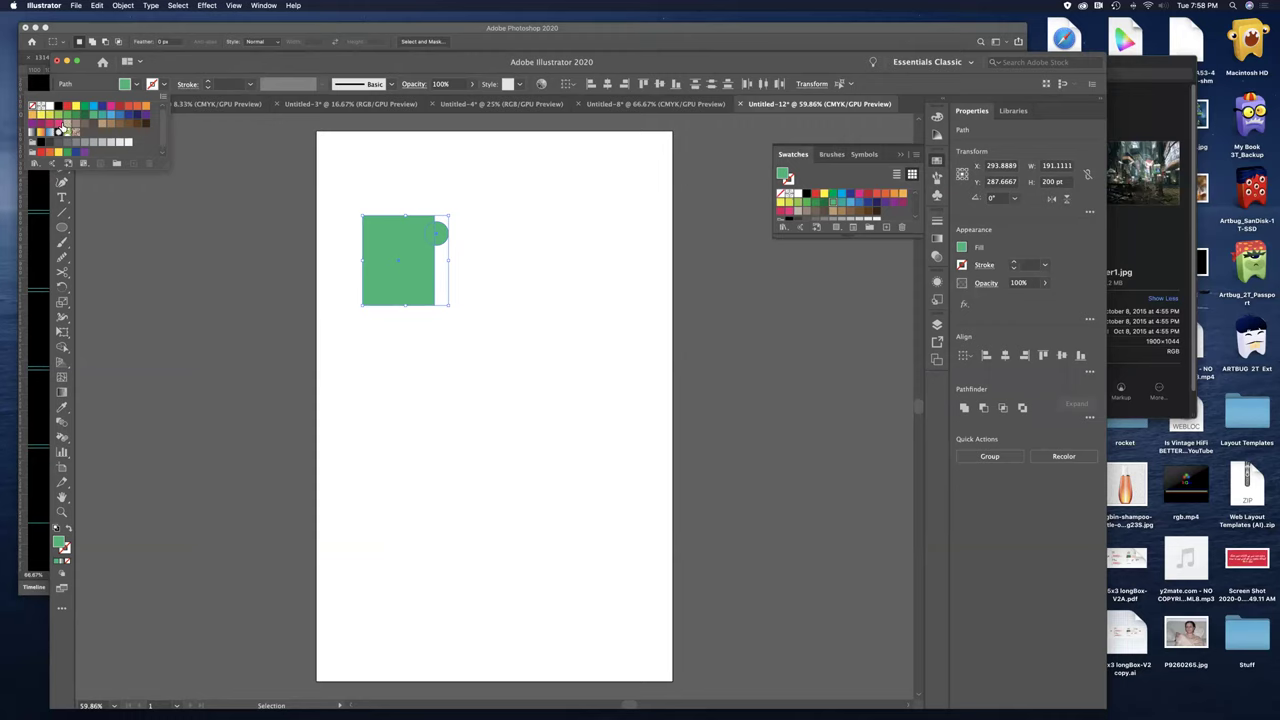
pyautogui.click(543, 346)
pyautogui.click(533, 345)
# - Fill the small circle on the rectangle's right edge with yellow
pyautogui.press('super+equal')
pyautogui.press('super+equal')
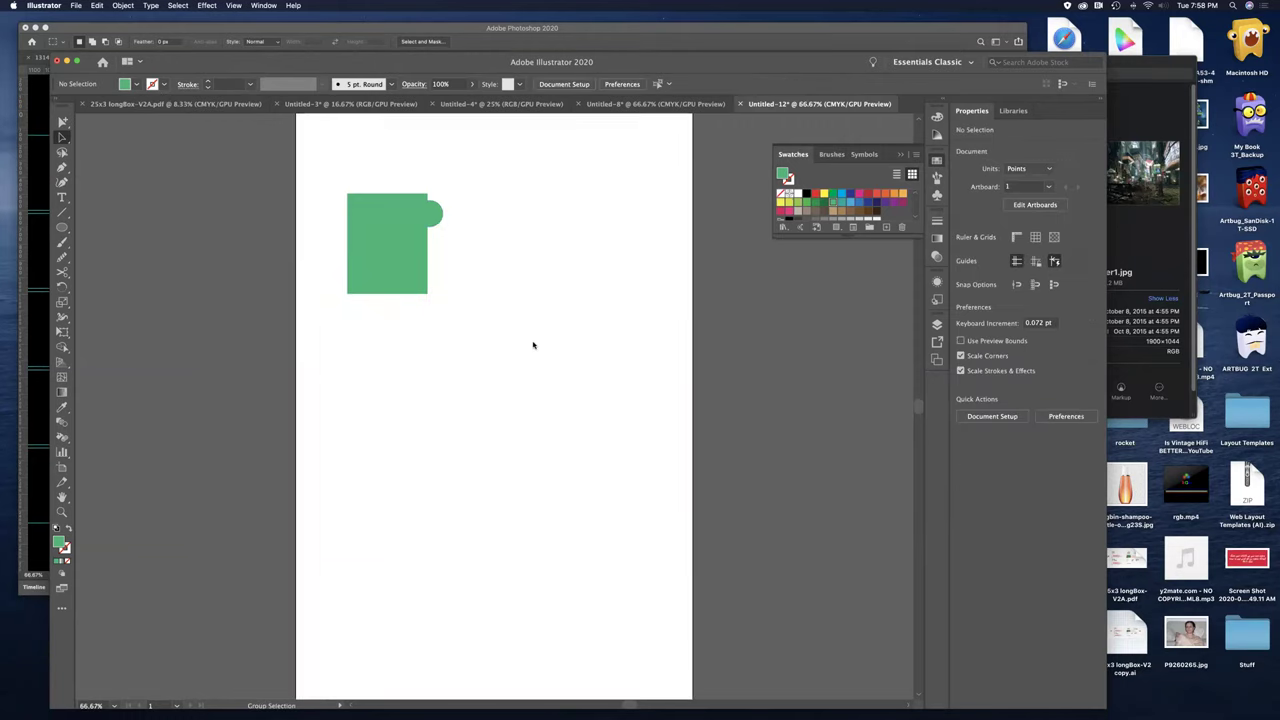
pyautogui.moveTo(469, 263); pyautogui.dragTo(558, 386)
pyautogui.press('v')
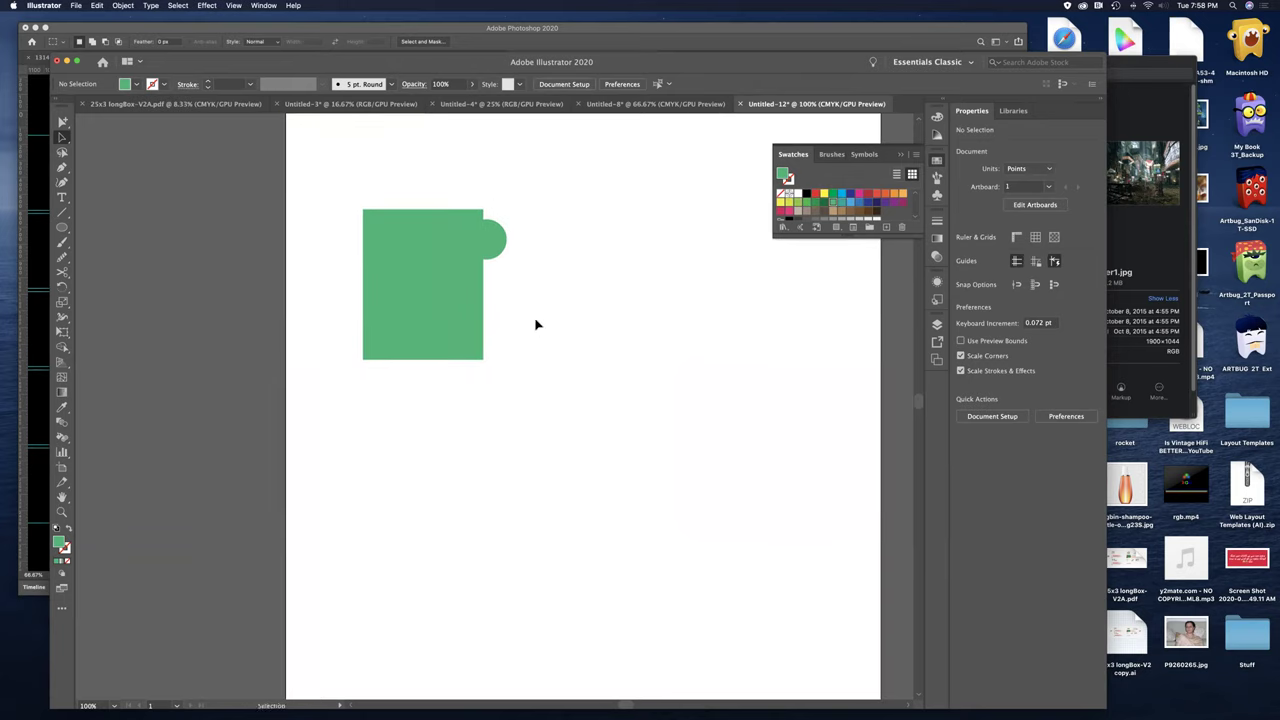
pyautogui.click(502, 243)
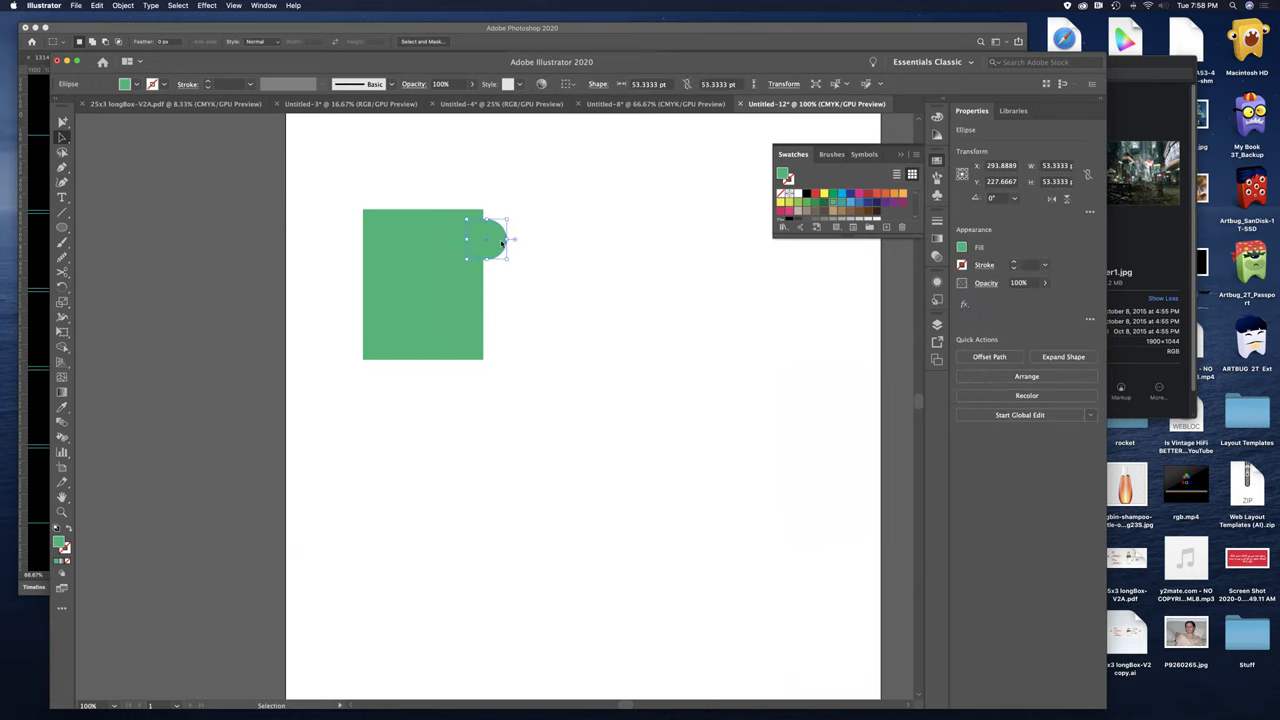
pyautogui.click(781, 202)
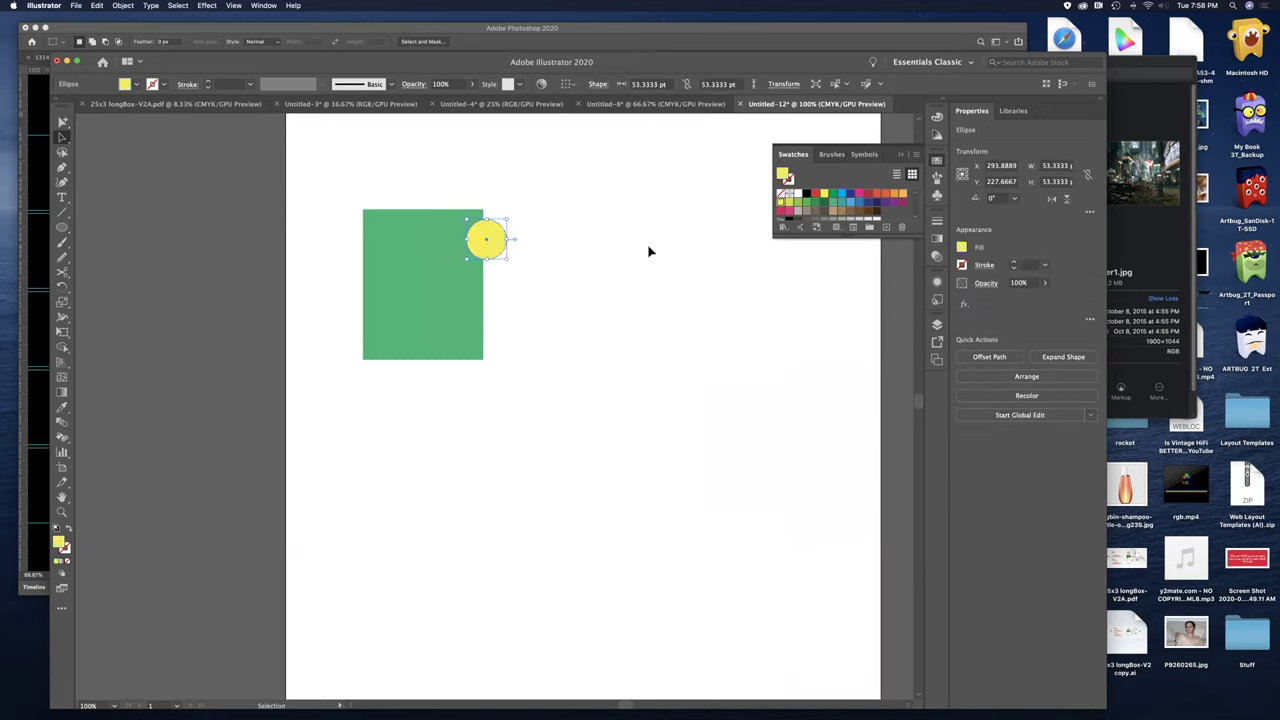
pyautogui.click(519, 270)
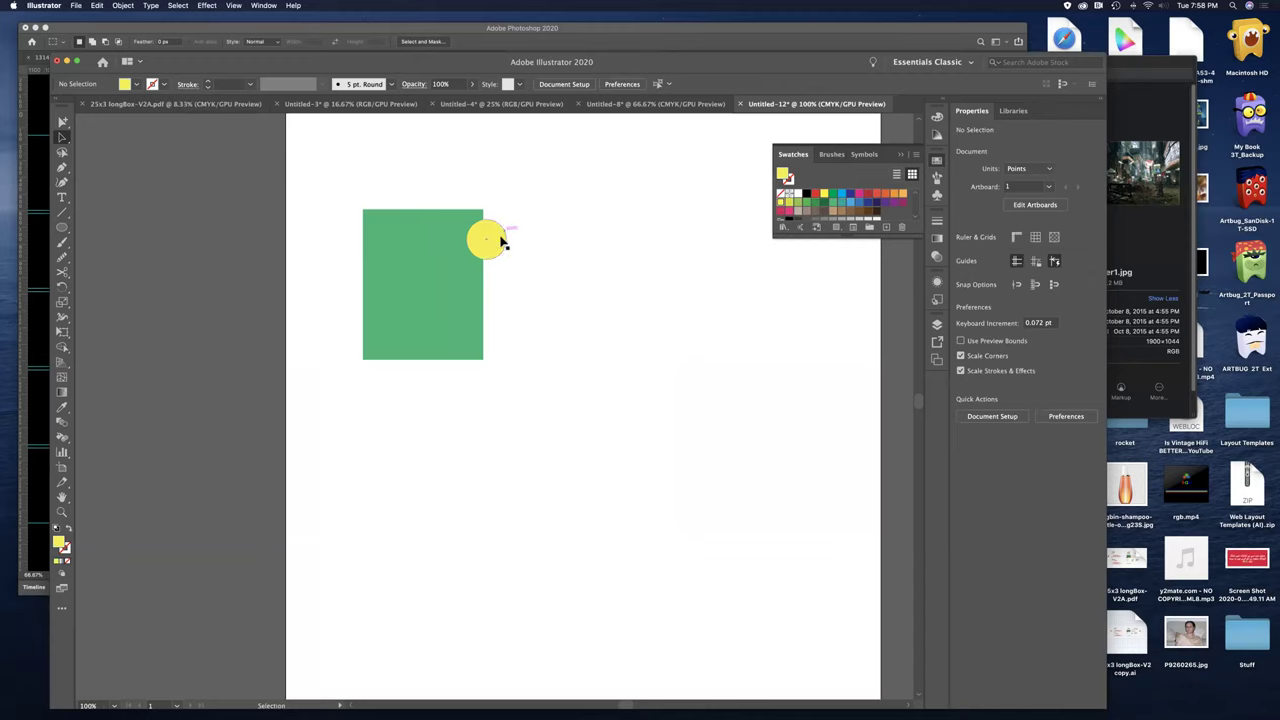
# - Draw a yellow circle about 113 pt across overlapping the rectangle's lower-left corner
pyautogui.click(61, 227)
pyautogui.moveTo(337, 277); pyautogui.dragTo(406, 361)
pyautogui.press('shift')
pyautogui.moveTo(405, 361); pyautogui.dragTo(389, 381)
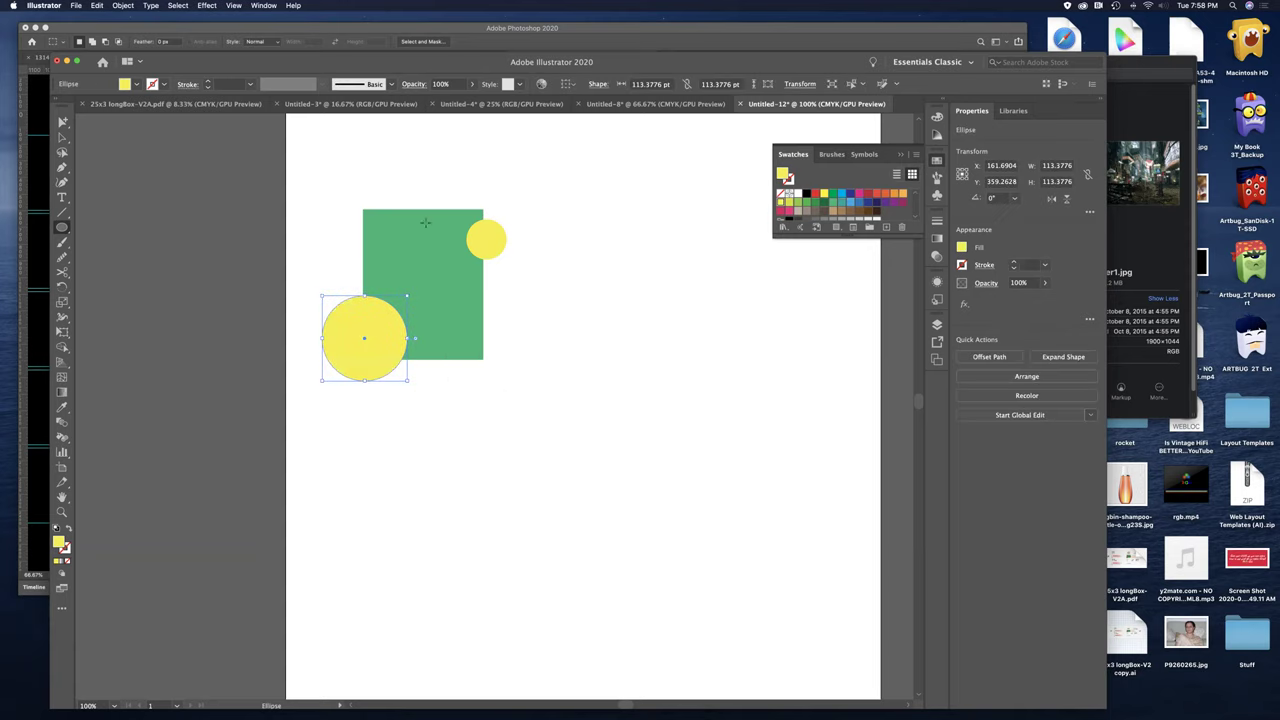
# - With Shape Builder, cut the large circle out of the rectangle and merge the small circle into the remaining shape
pyautogui.press('v')
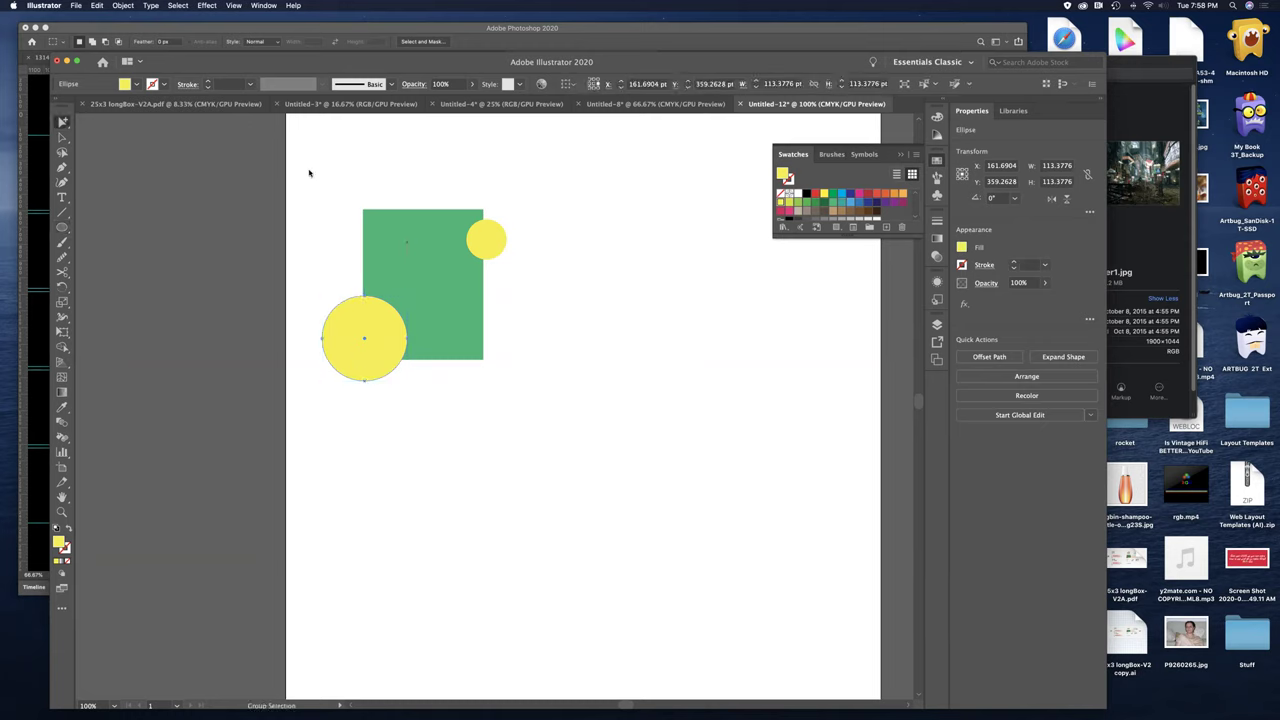
pyautogui.moveTo(298, 172); pyautogui.dragTo(600, 431)
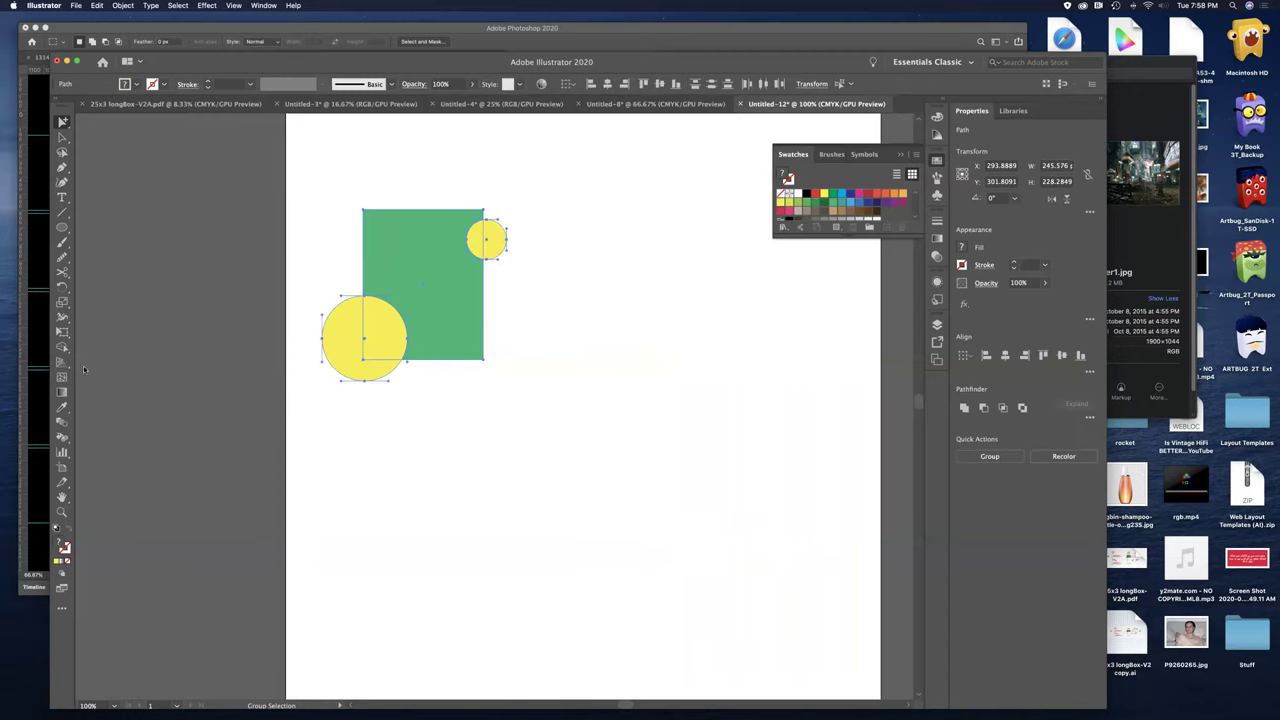
pyautogui.click(62, 347)
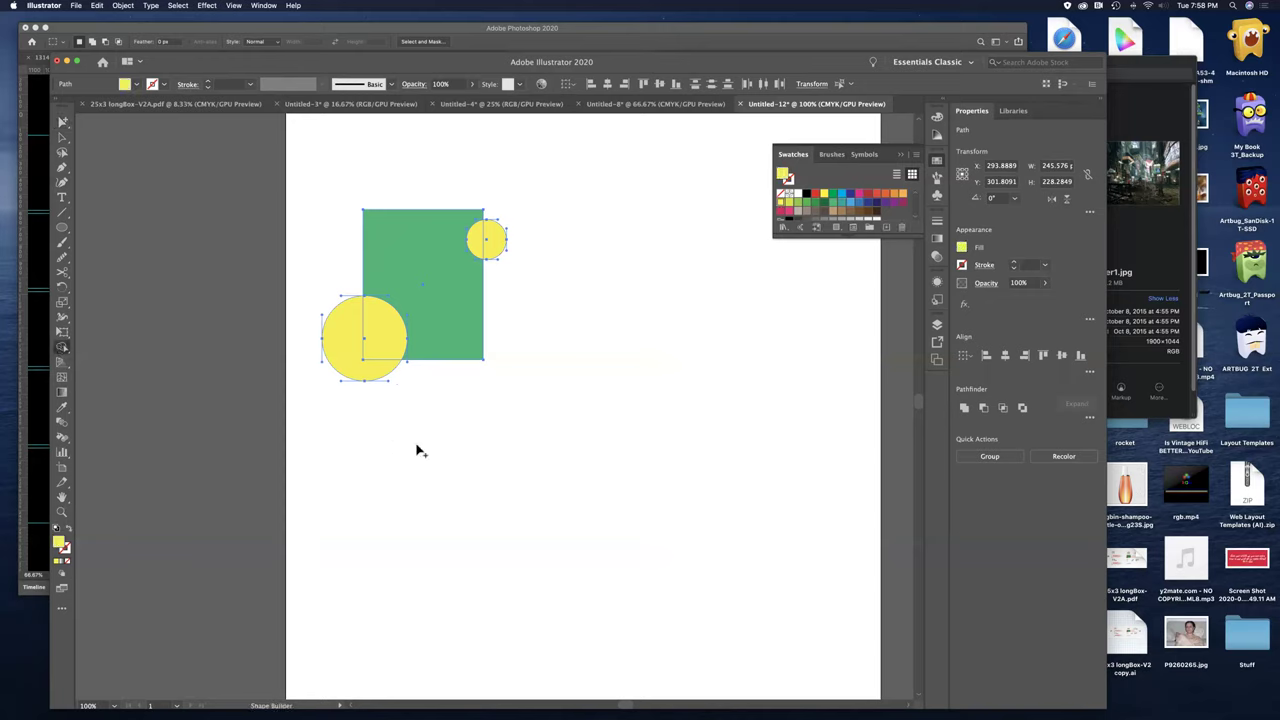
pyautogui.click(372, 350)
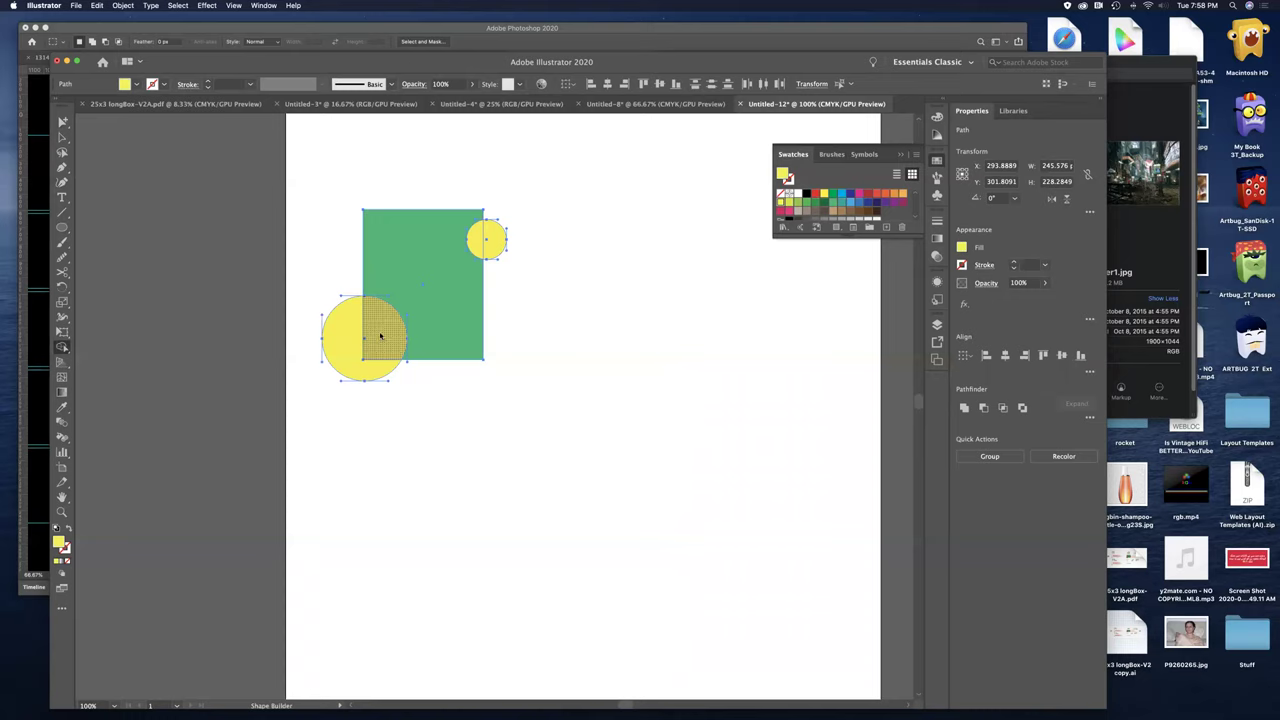
pyautogui.moveTo(383, 335); pyautogui.dragTo(355, 354)
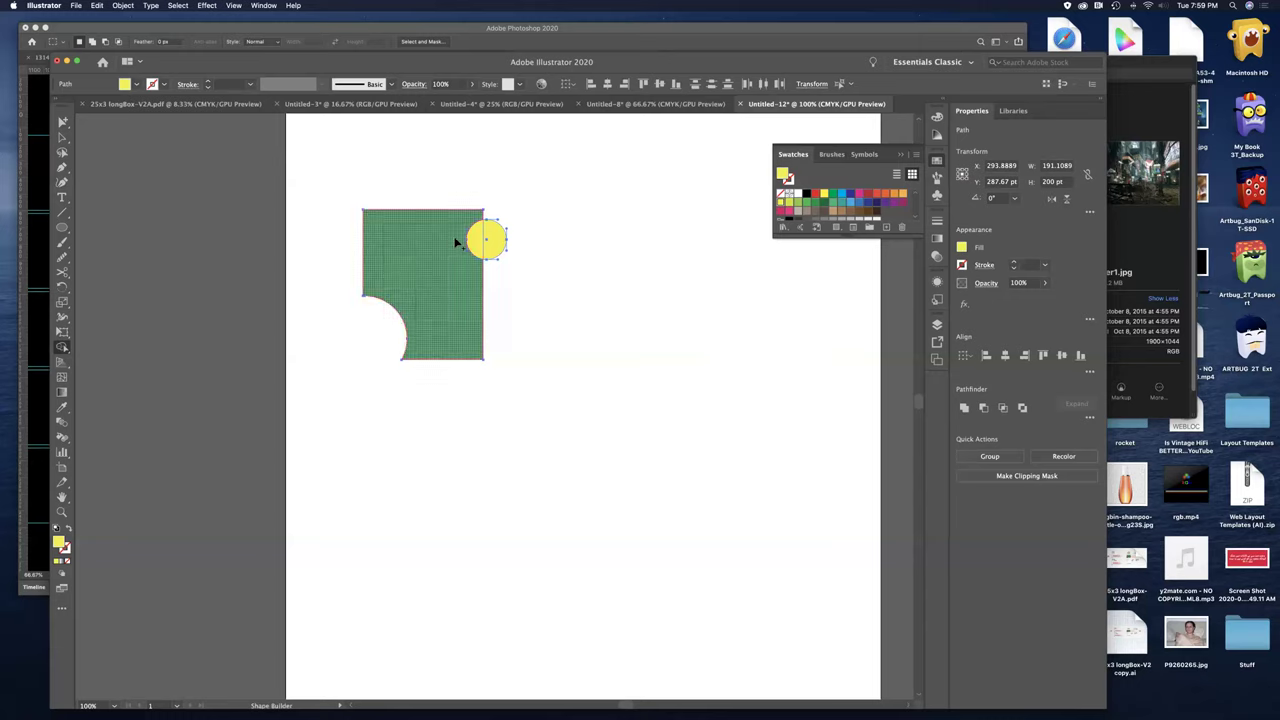
pyautogui.moveTo(467, 243); pyautogui.dragTo(497, 243)
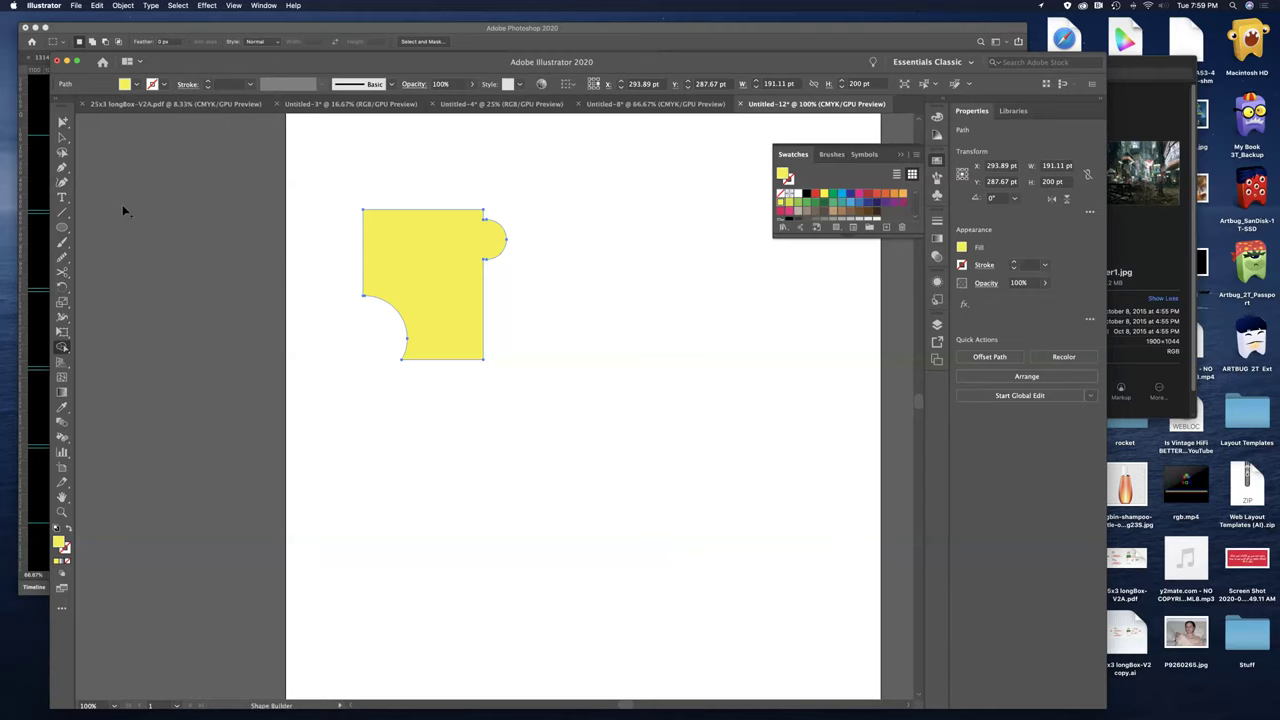
# - Move the merged puzzle-like shape slightly up and to the left on the artboard
pyautogui.click(62, 140)
pyautogui.click(739, 385)
pyautogui.moveTo(460, 321); pyautogui.dragTo(431, 294)
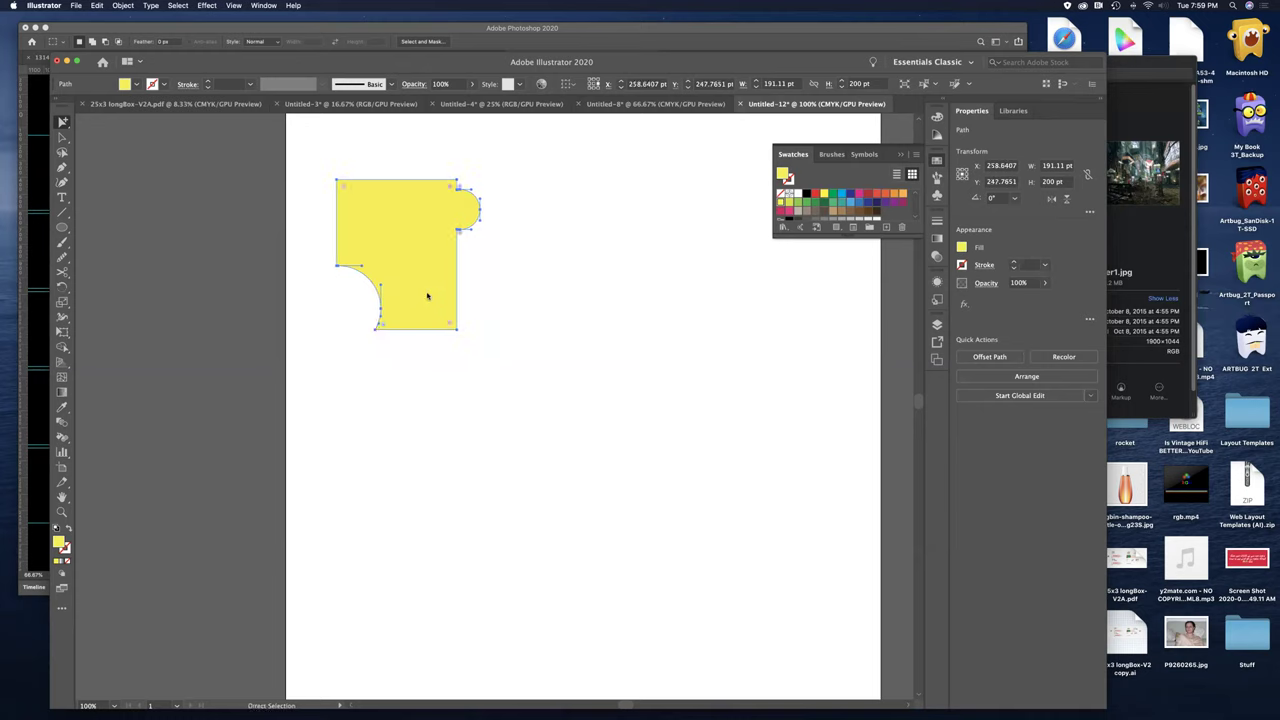
# - Form a row of three pieces by copying the shape twice to the right, rotating the copies to 270° and 180°
pyautogui.click(62, 121)
pyautogui.moveTo(445, 285); pyautogui.dragTo(613, 288)
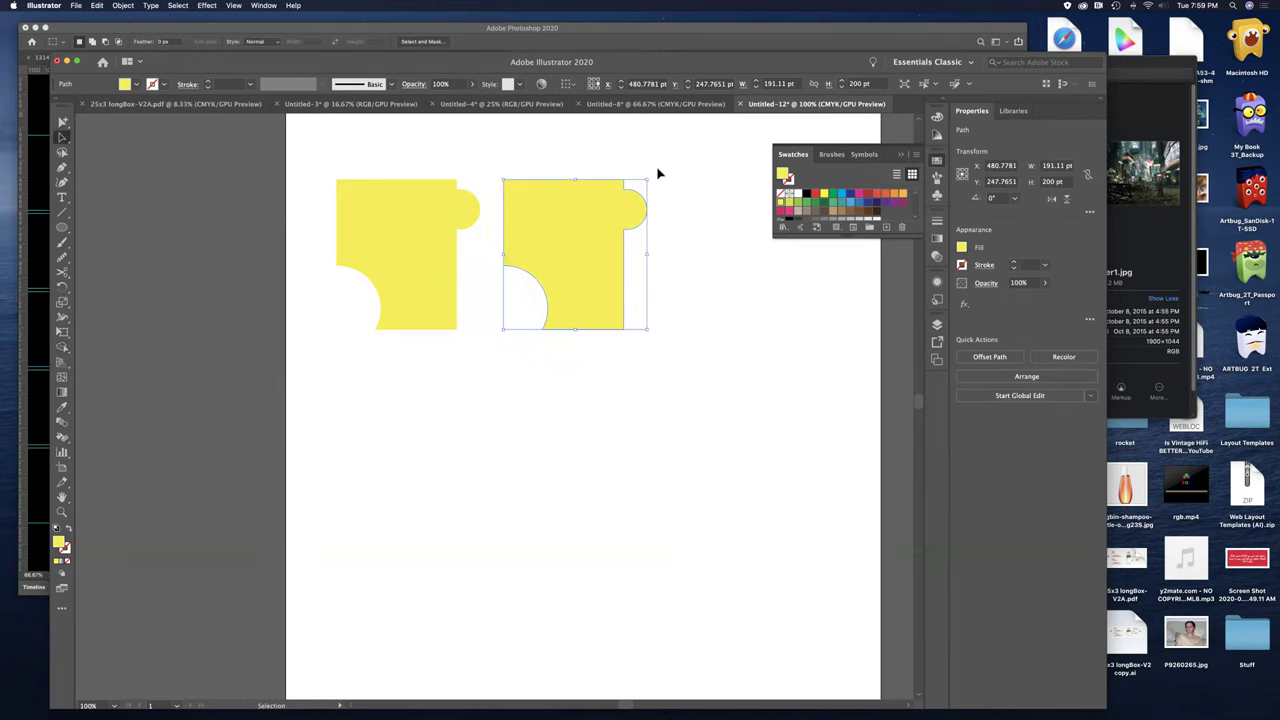
pyautogui.moveTo(648, 174); pyautogui.dragTo(667, 339)
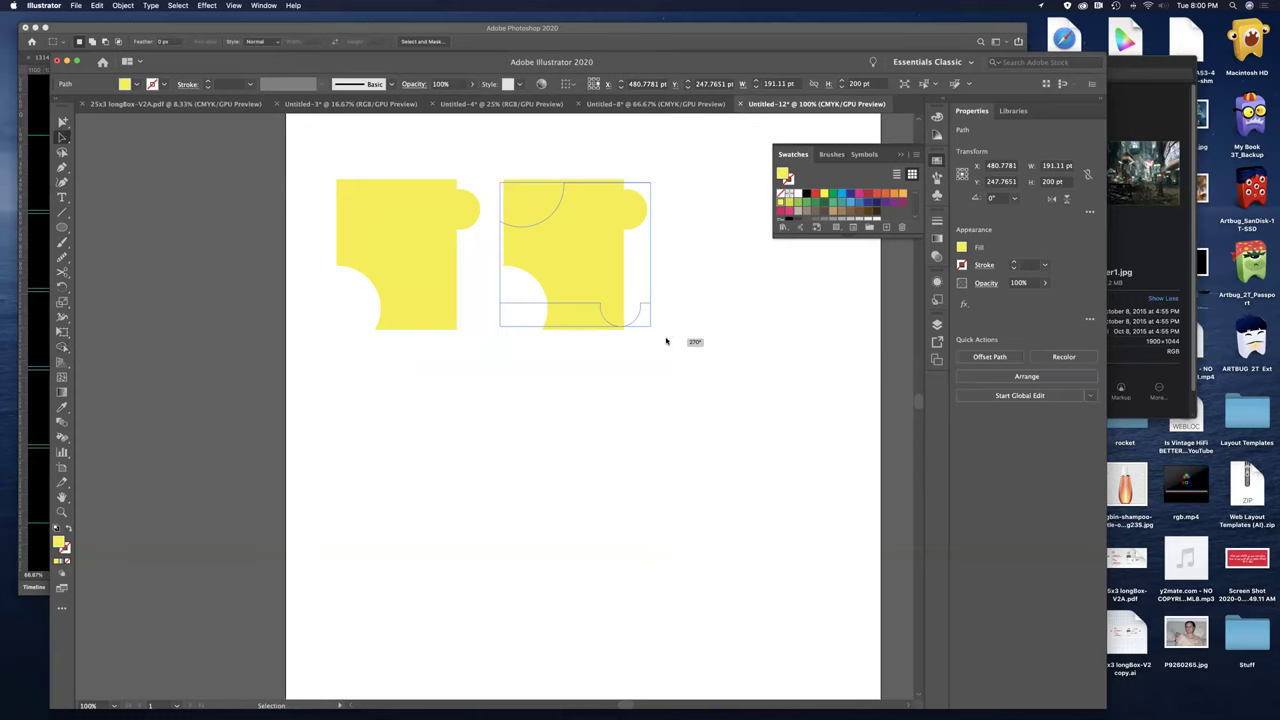
pyautogui.moveTo(666, 341); pyautogui.dragTo(667, 342)
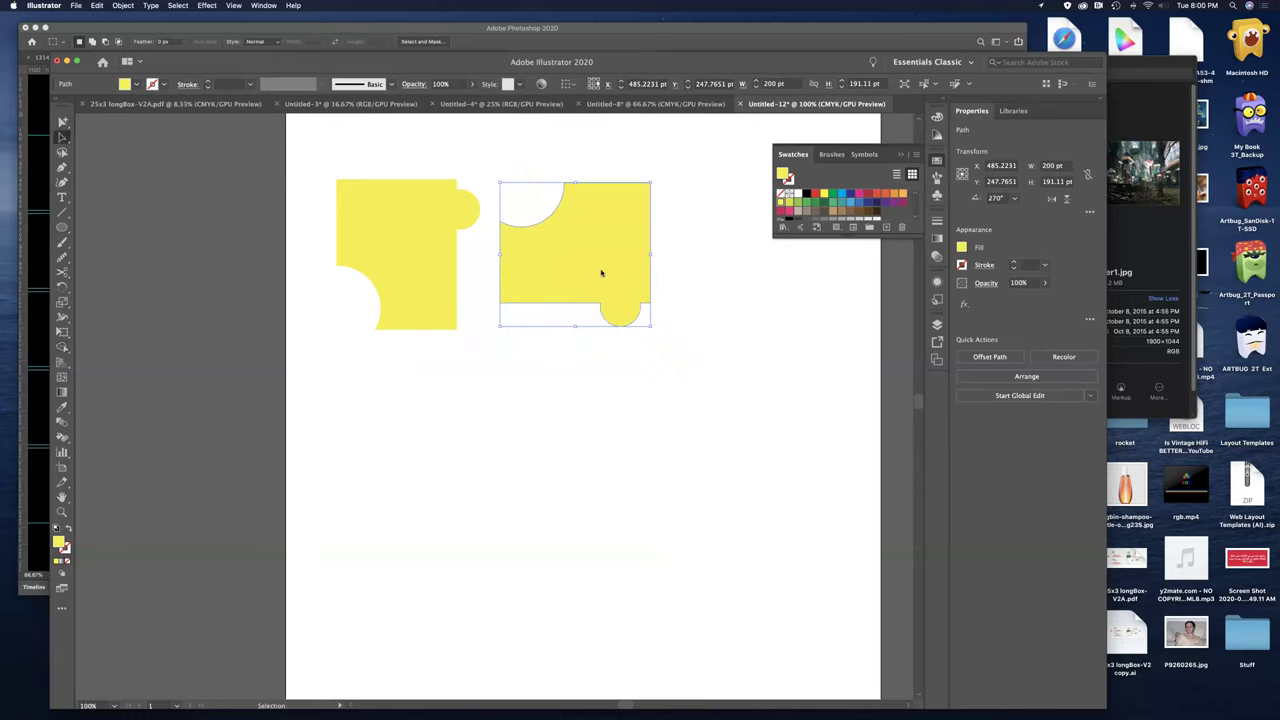
pyautogui.moveTo(602, 275); pyautogui.dragTo(782, 279)
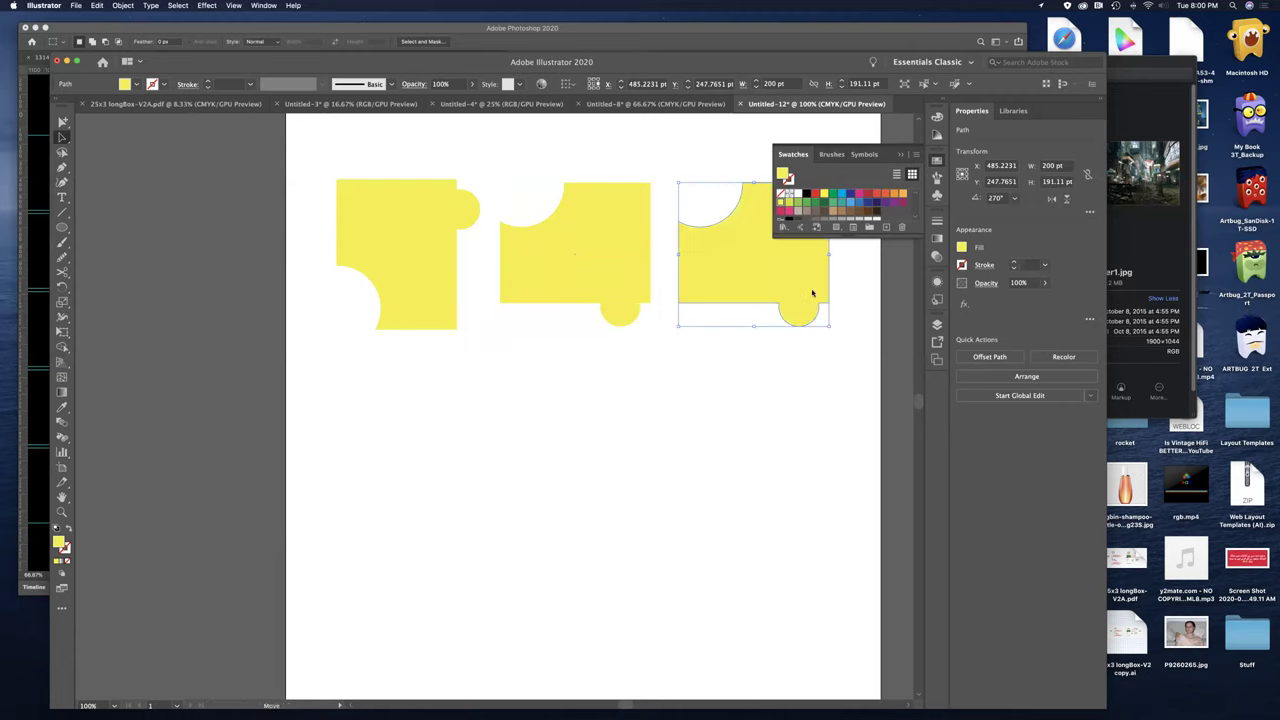
pyautogui.moveTo(831, 329); pyautogui.dragTo(629, 380)
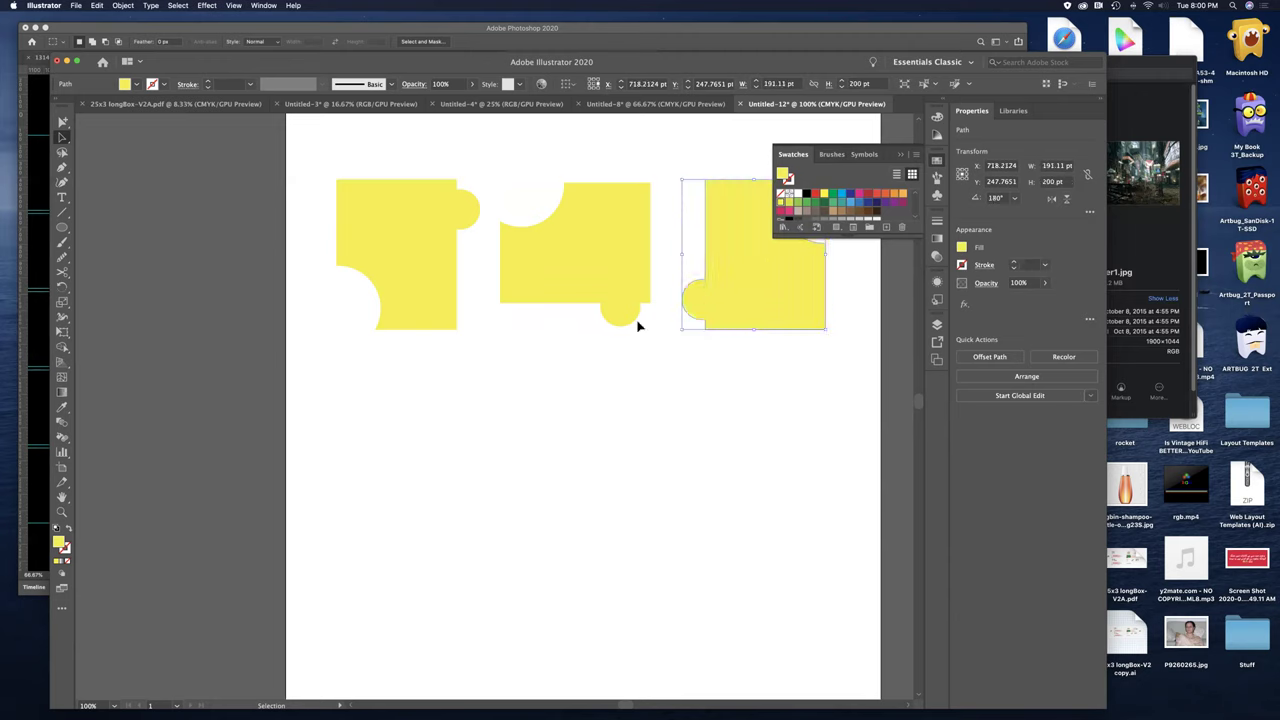
# - Duplicate the whole row of three pieces directly below itself and deselect the copies
pyautogui.press('super+a')
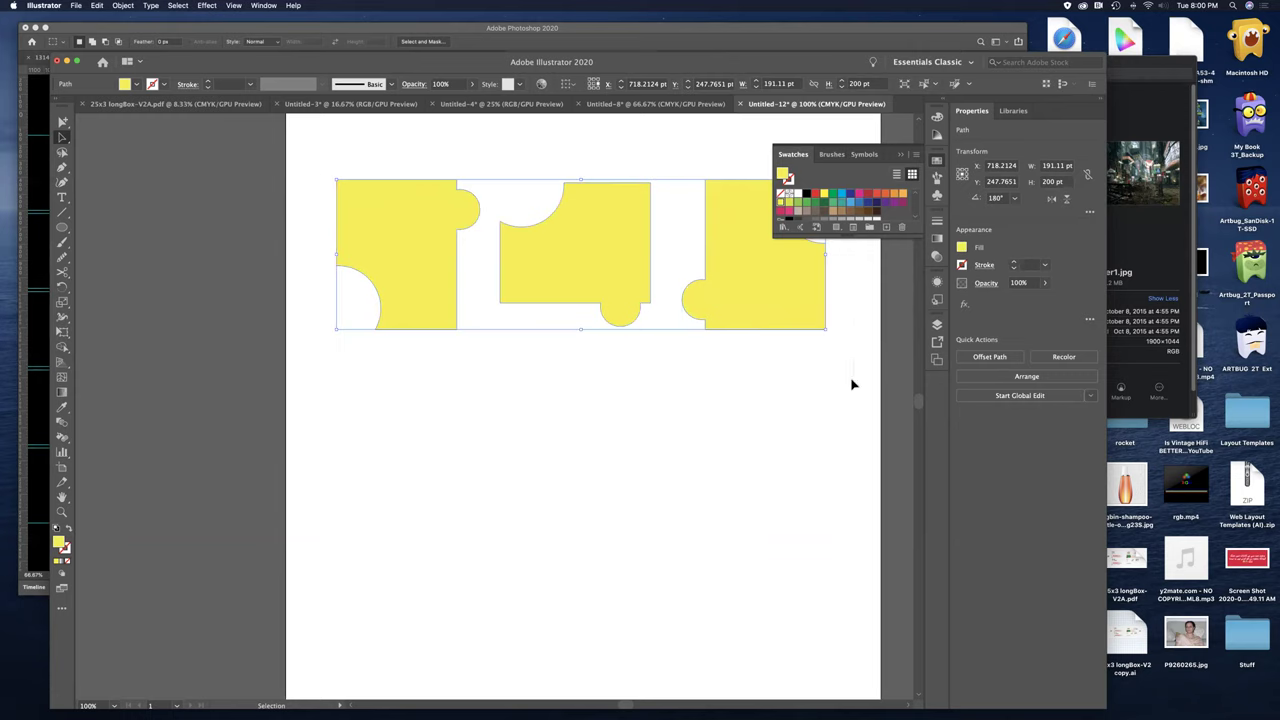
pyautogui.moveTo(580, 277); pyautogui.dragTo(585, 440)
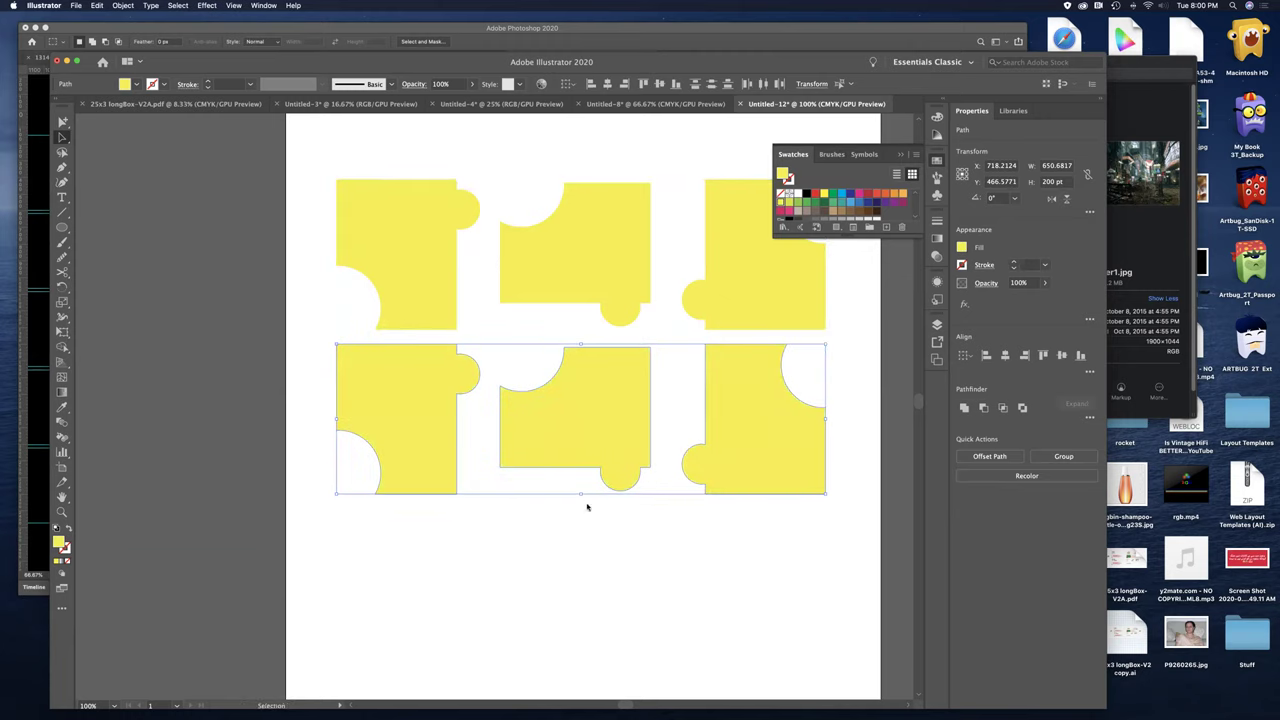
pyautogui.click(597, 536)
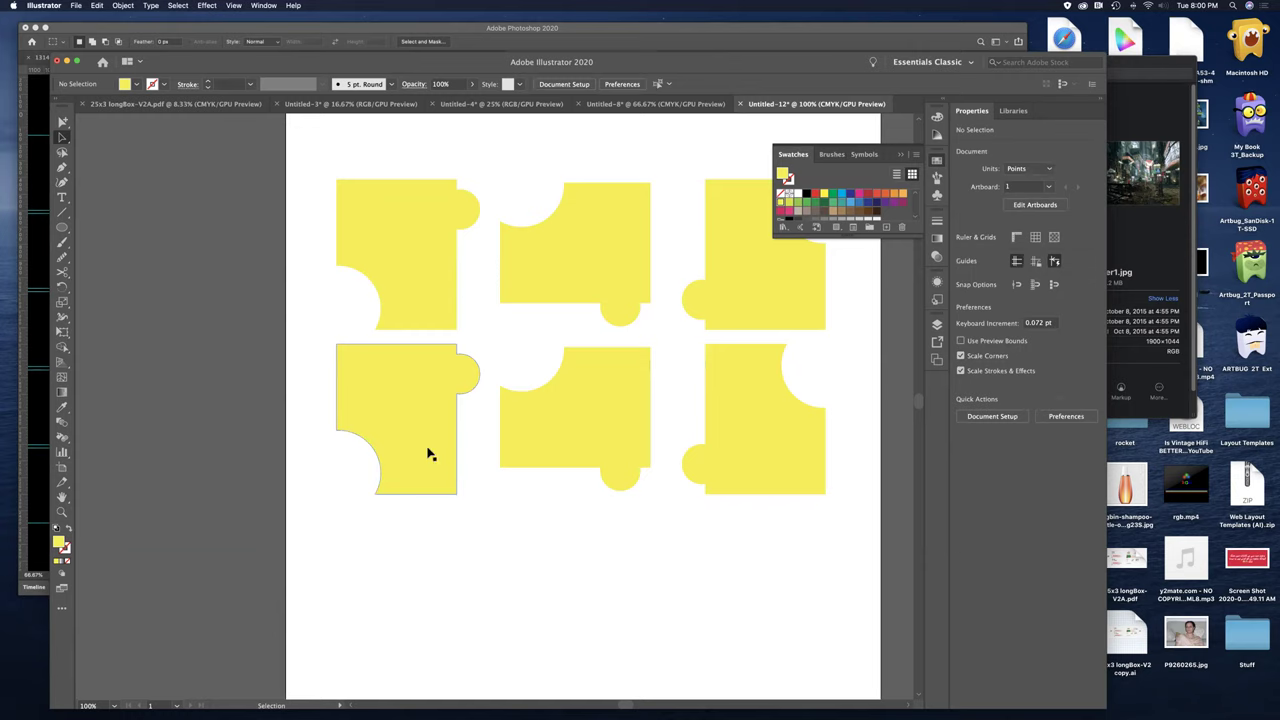
# - Reflect the first piece of the lower row across the vertical axis, with the preview enabled
pyautogui.click(422, 437)
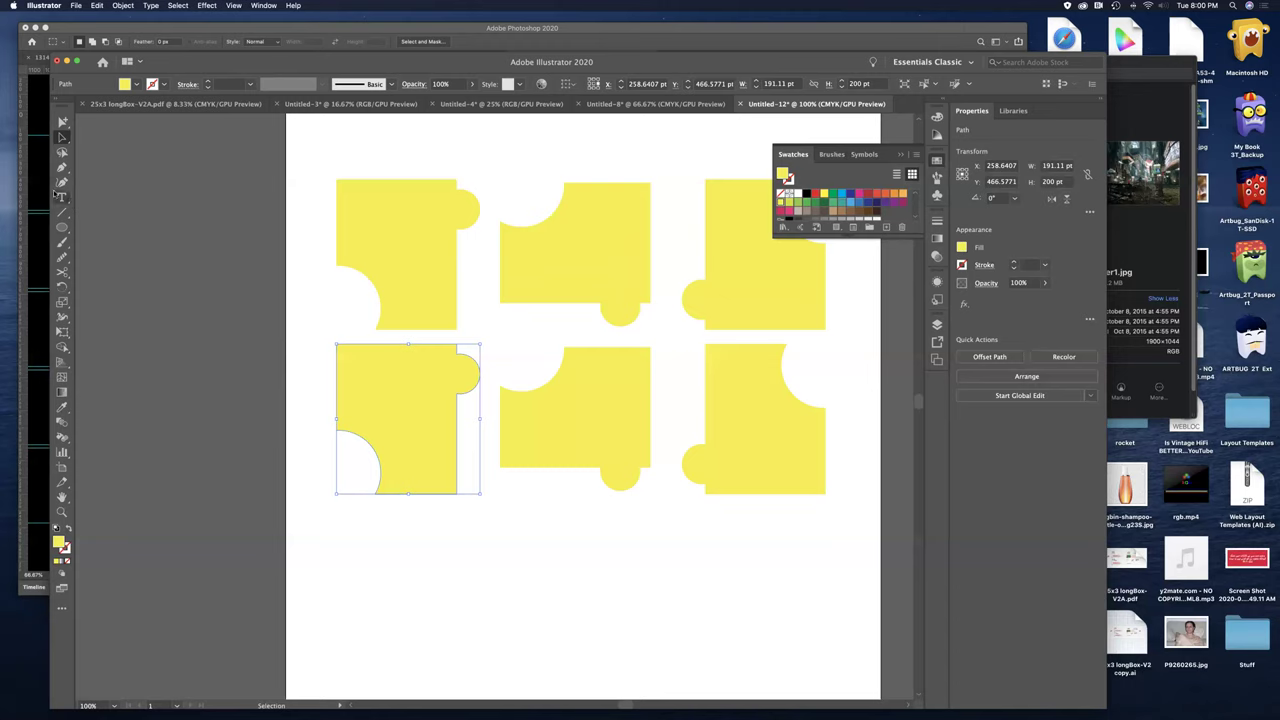
pyautogui.click(62, 287)
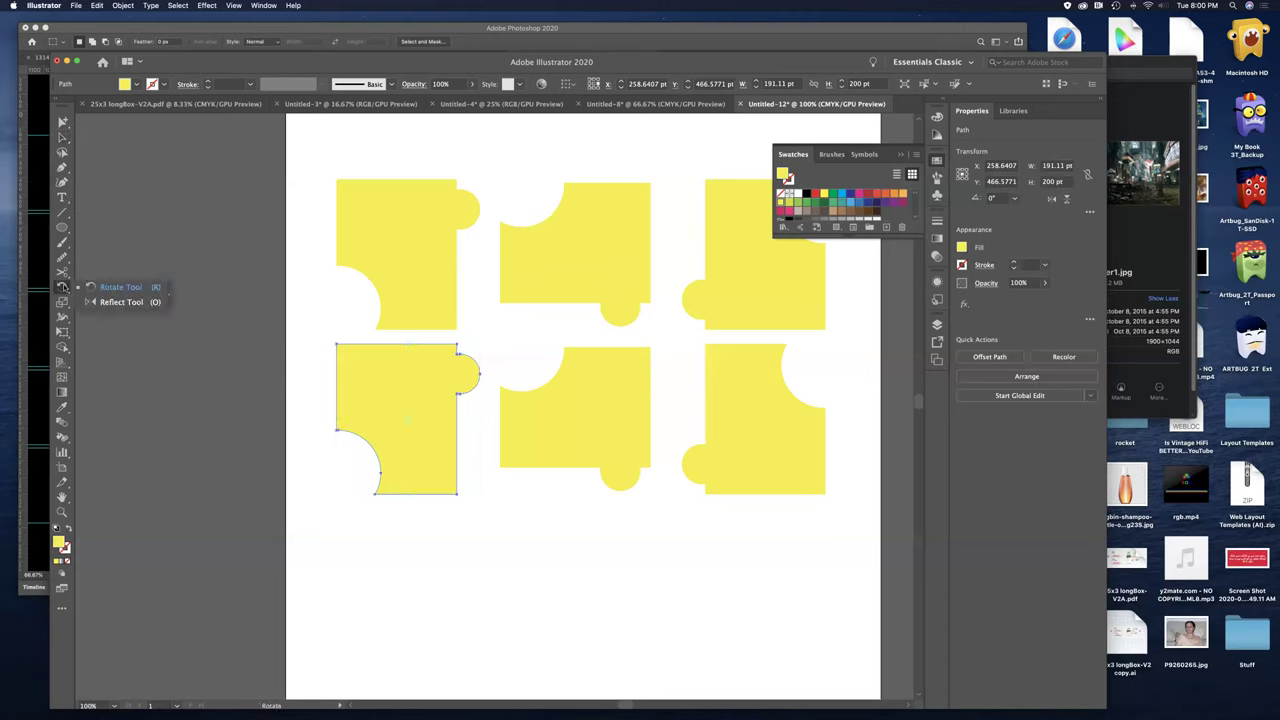
pyautogui.click(114, 302)
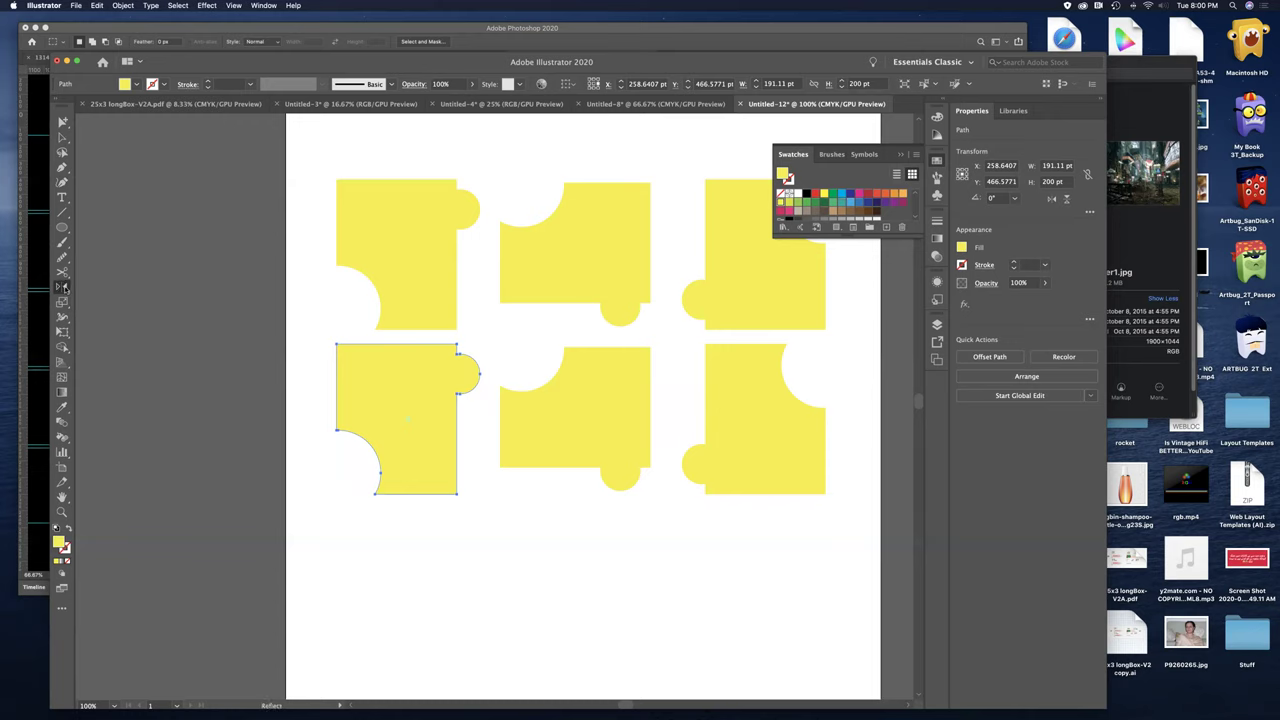
pyautogui.doubleClick(63, 288)
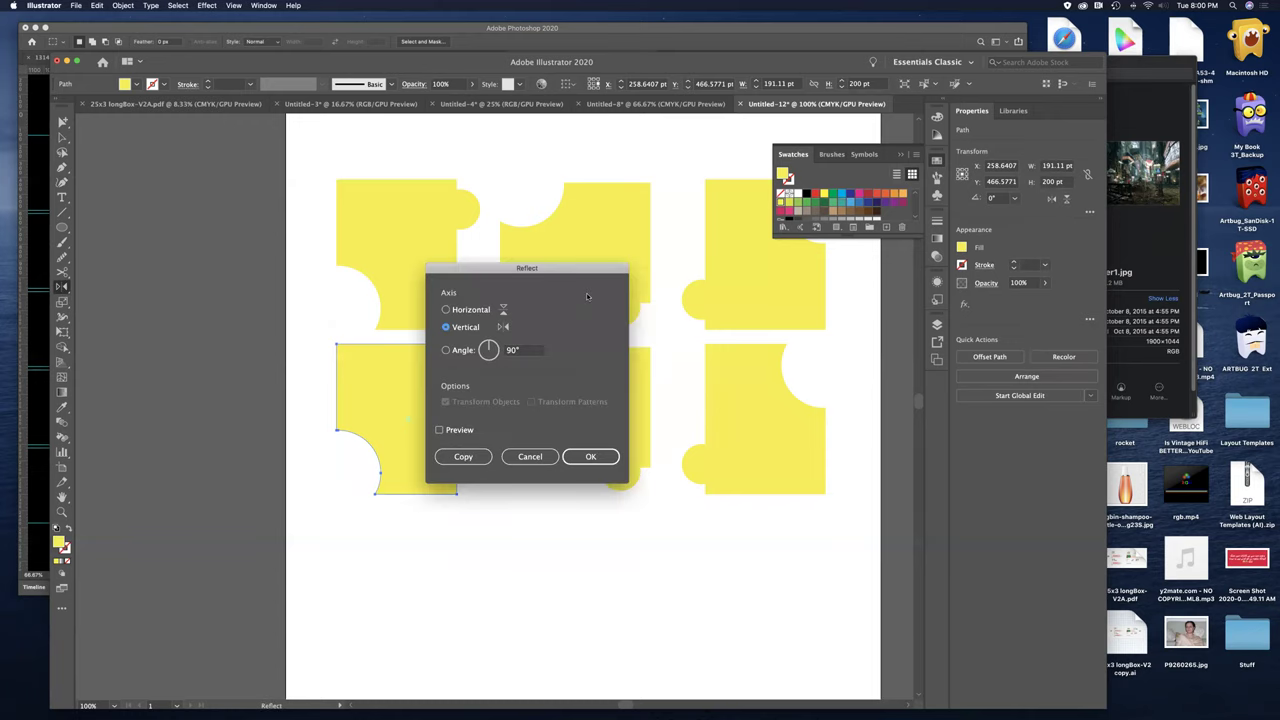
pyautogui.moveTo(583, 275); pyautogui.dragTo(250, 151)
pyautogui.click(107, 308)
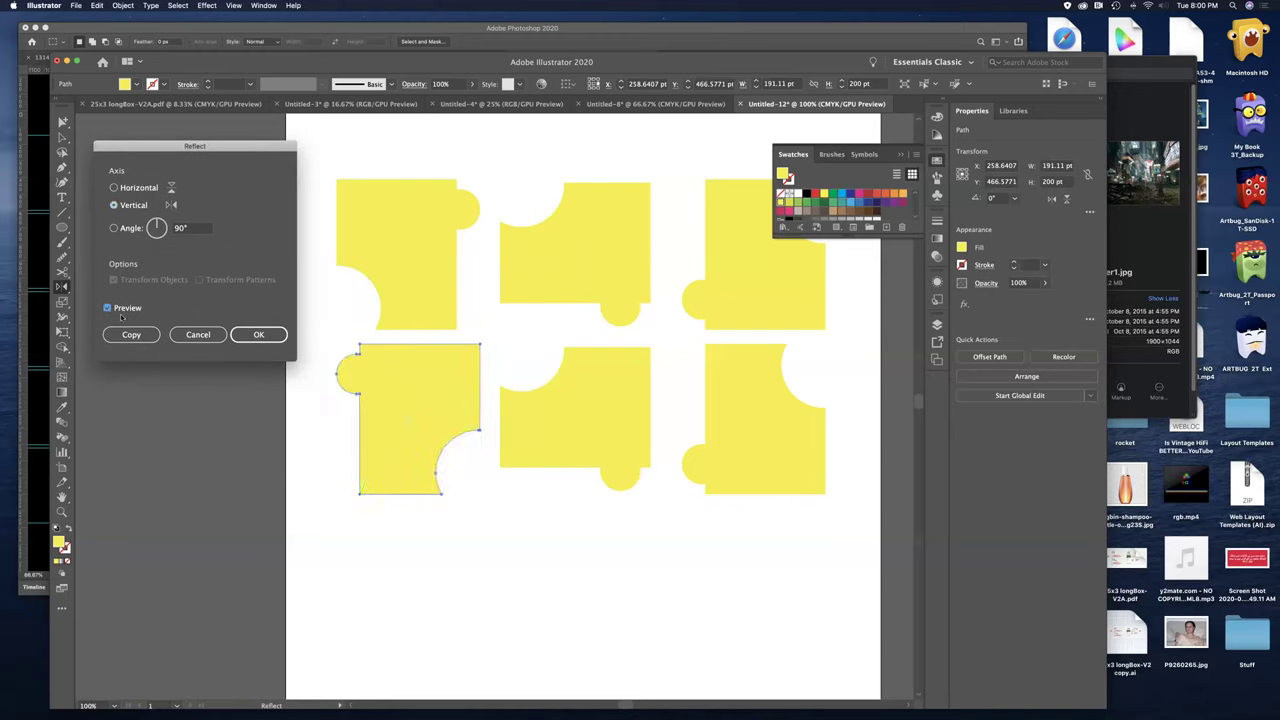
pyautogui.click(256, 334)
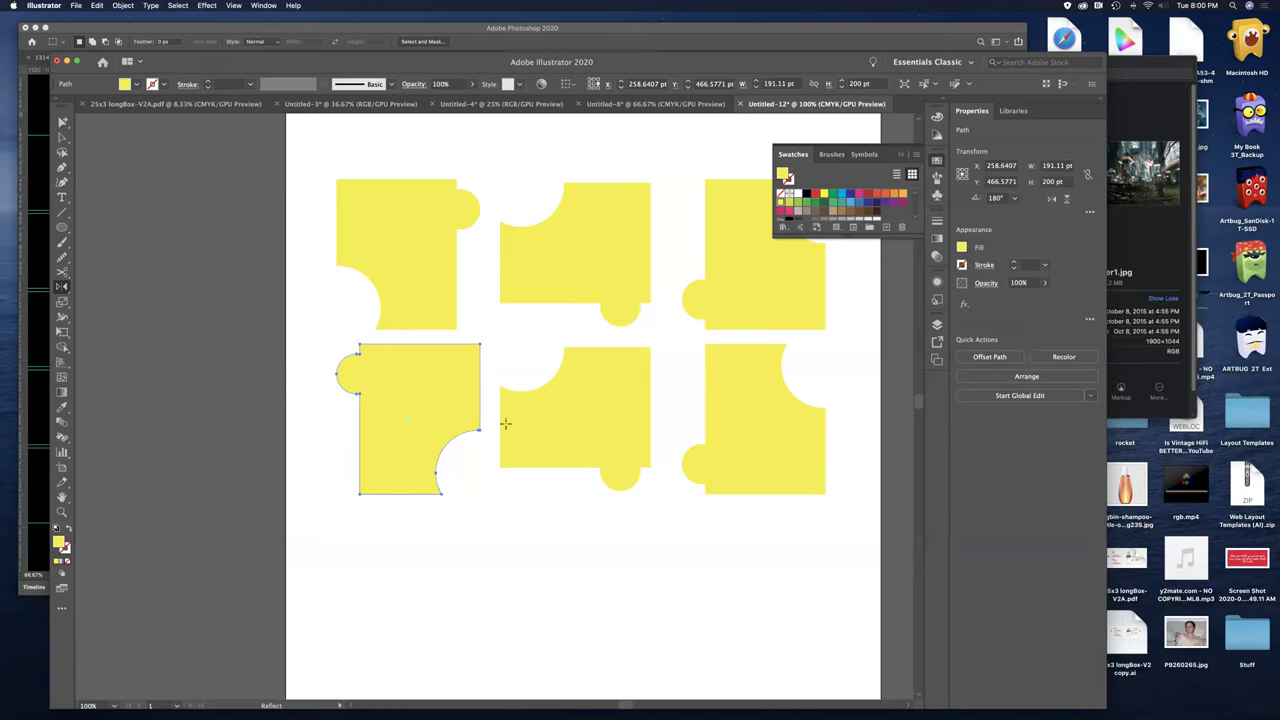
# - Compare the horizontal and vertical reflections of the lower row's second piece and apply the vertical one
pyautogui.click(576, 422)
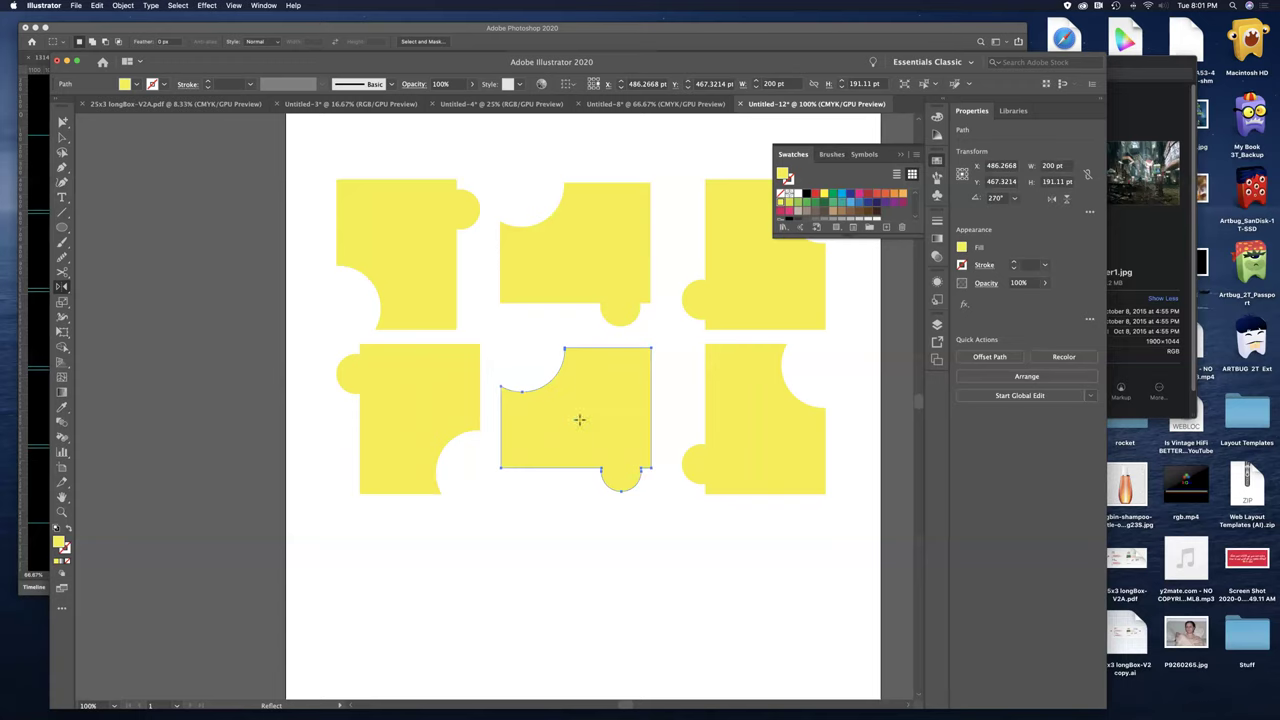
pyautogui.doubleClick(63, 286)
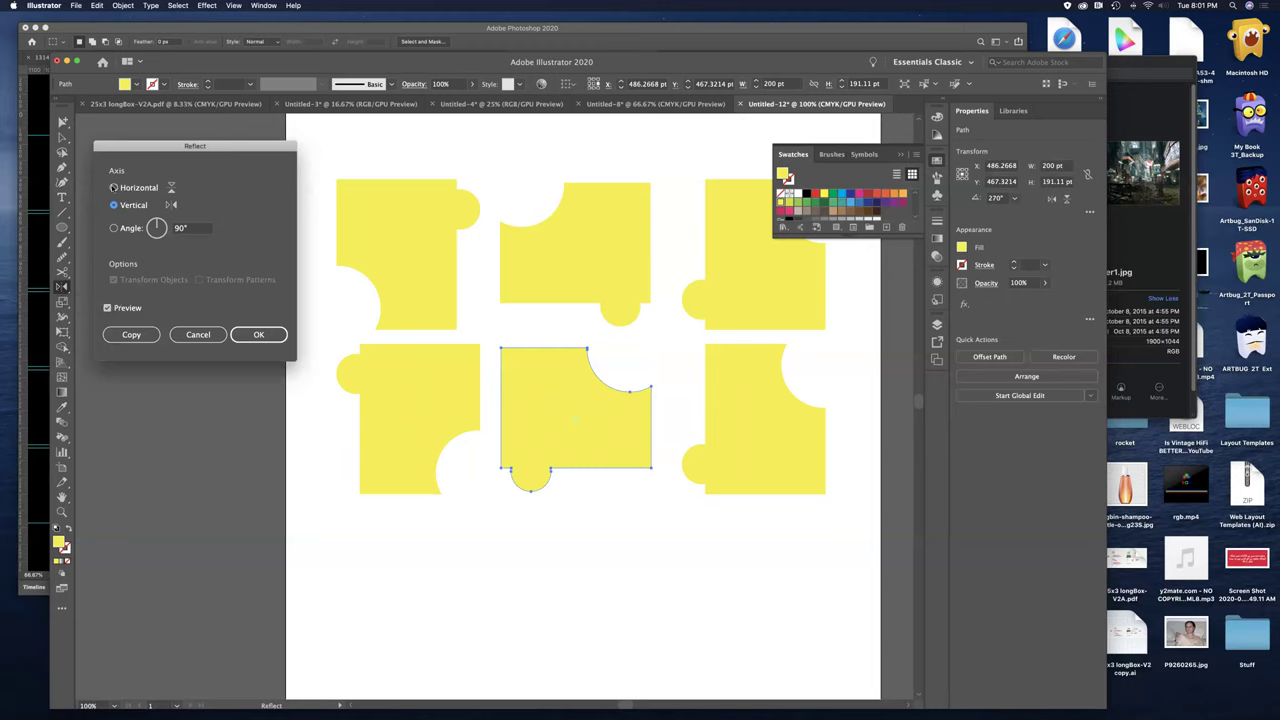
pyautogui.click(114, 188)
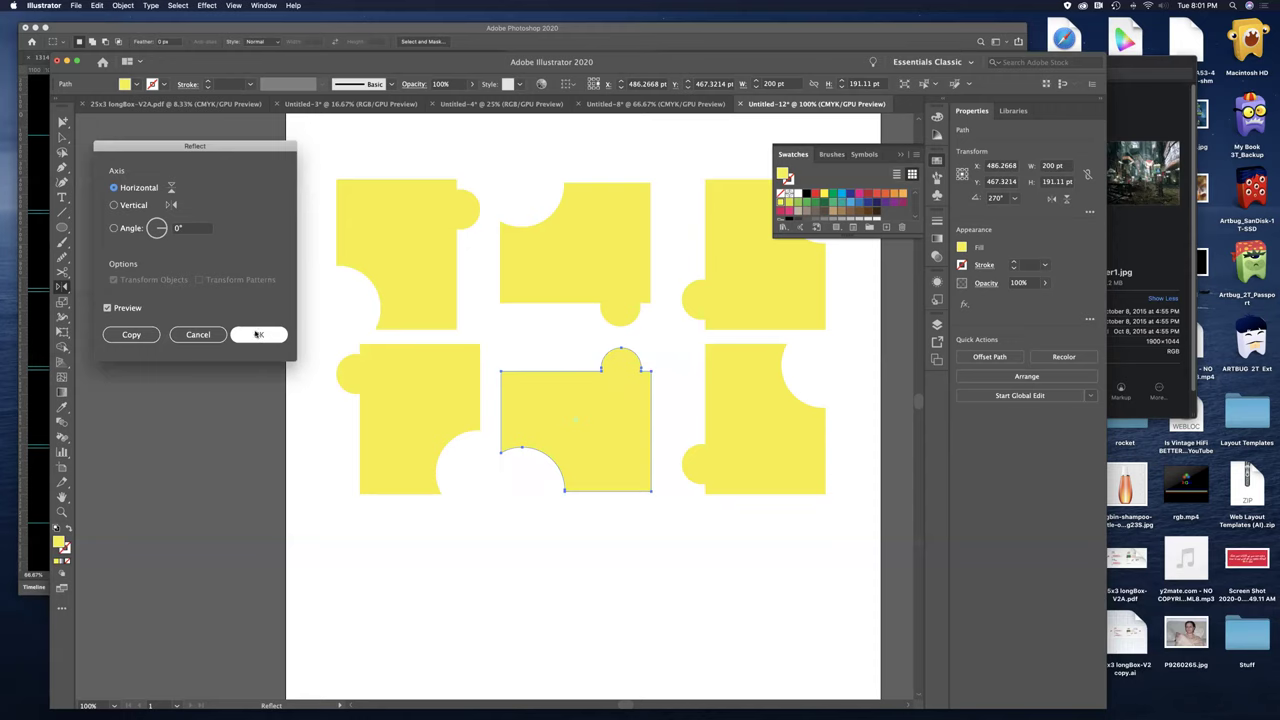
pyautogui.click(159, 227)
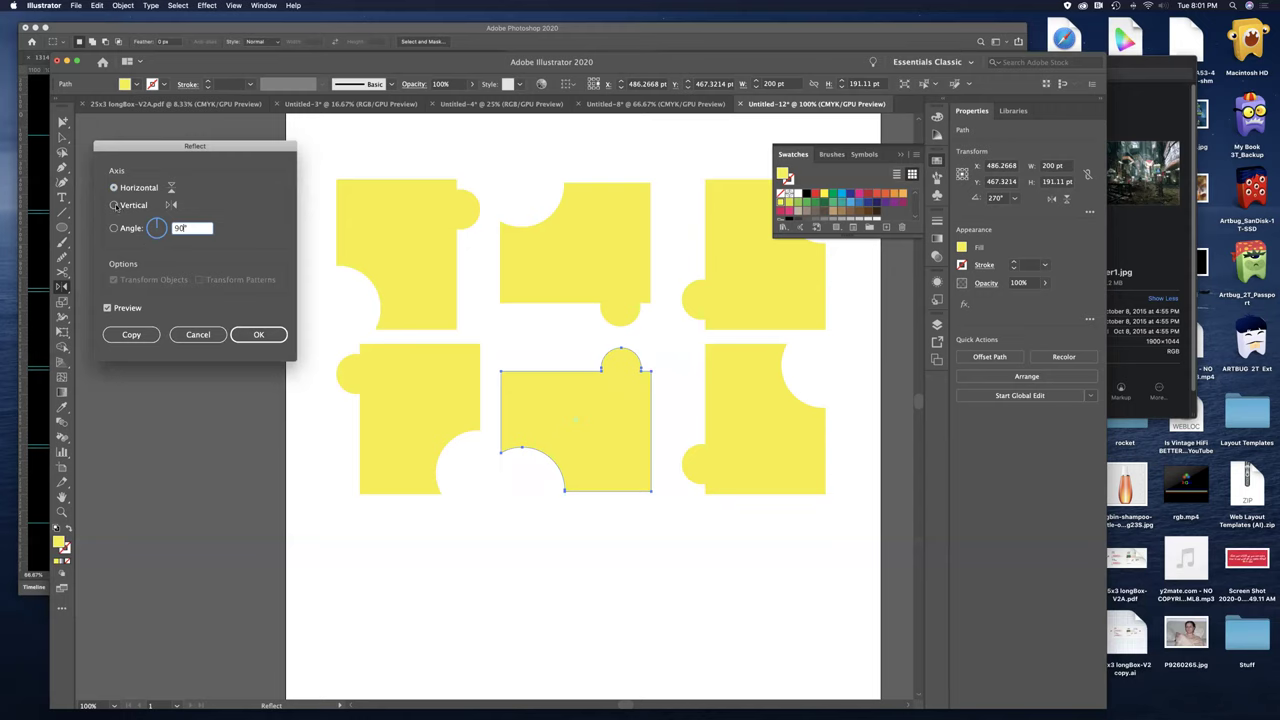
pyautogui.click(132, 206)
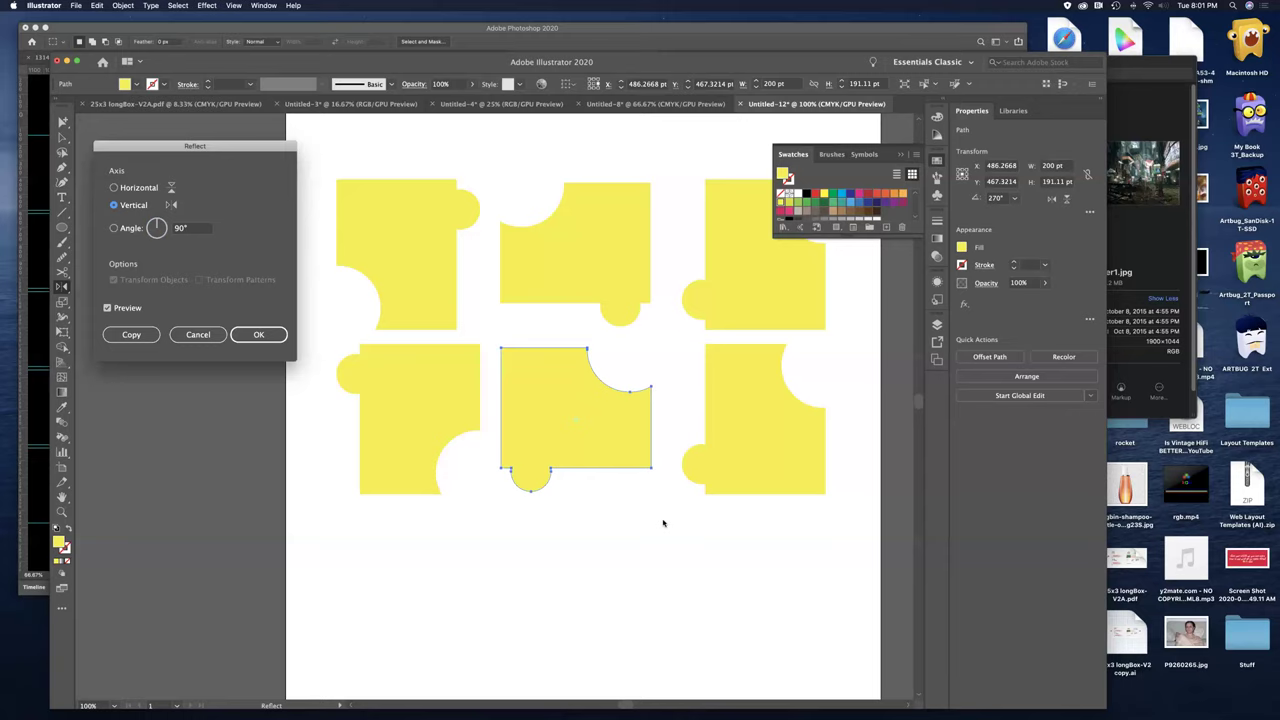
pyautogui.click(258, 334)
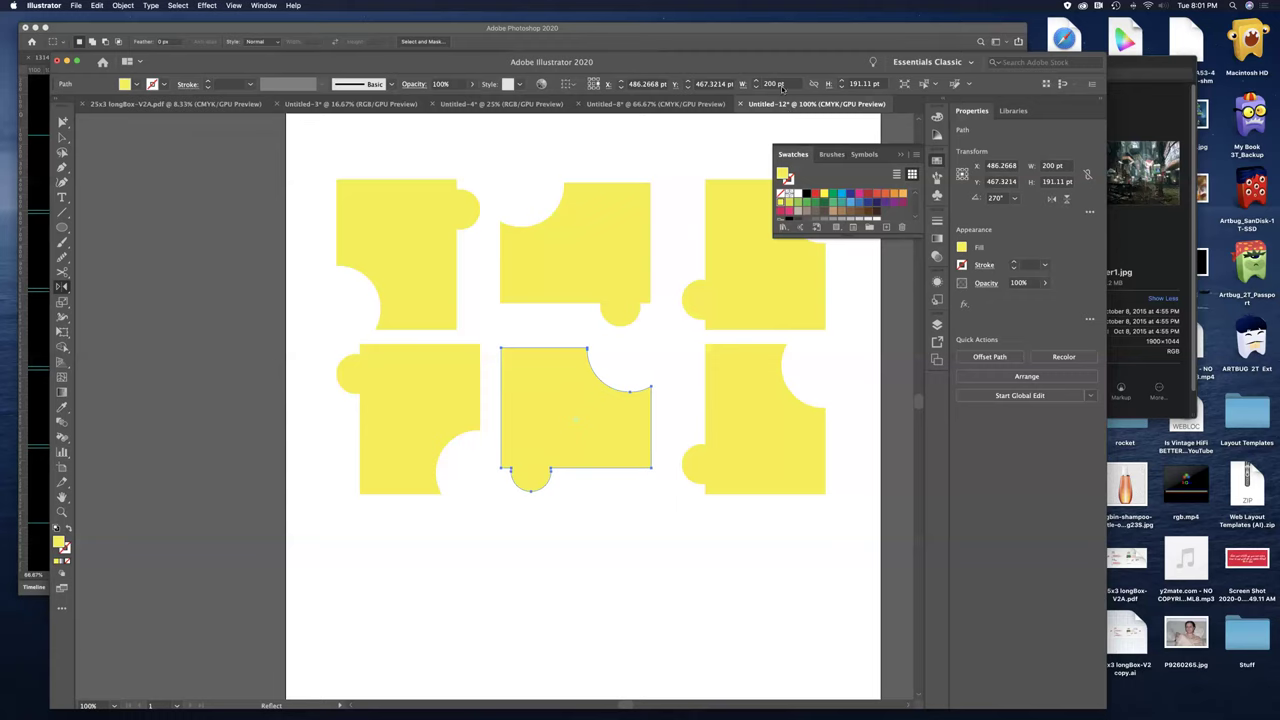
# - Review the gridded Blade Runner poster in Photoshop and return to the Illustrator document with the pieces
pyautogui.moveTo(711, 58); pyautogui.dragTo(700, 58)
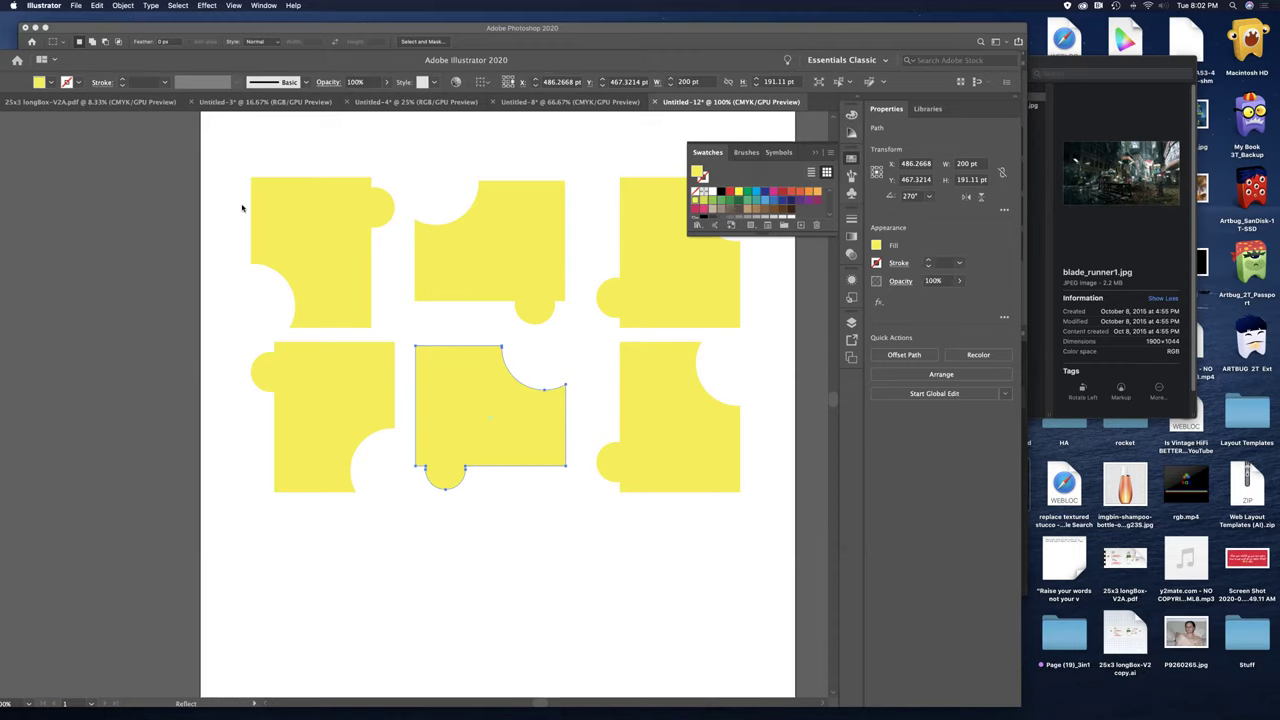
pyautogui.press('super+minus')
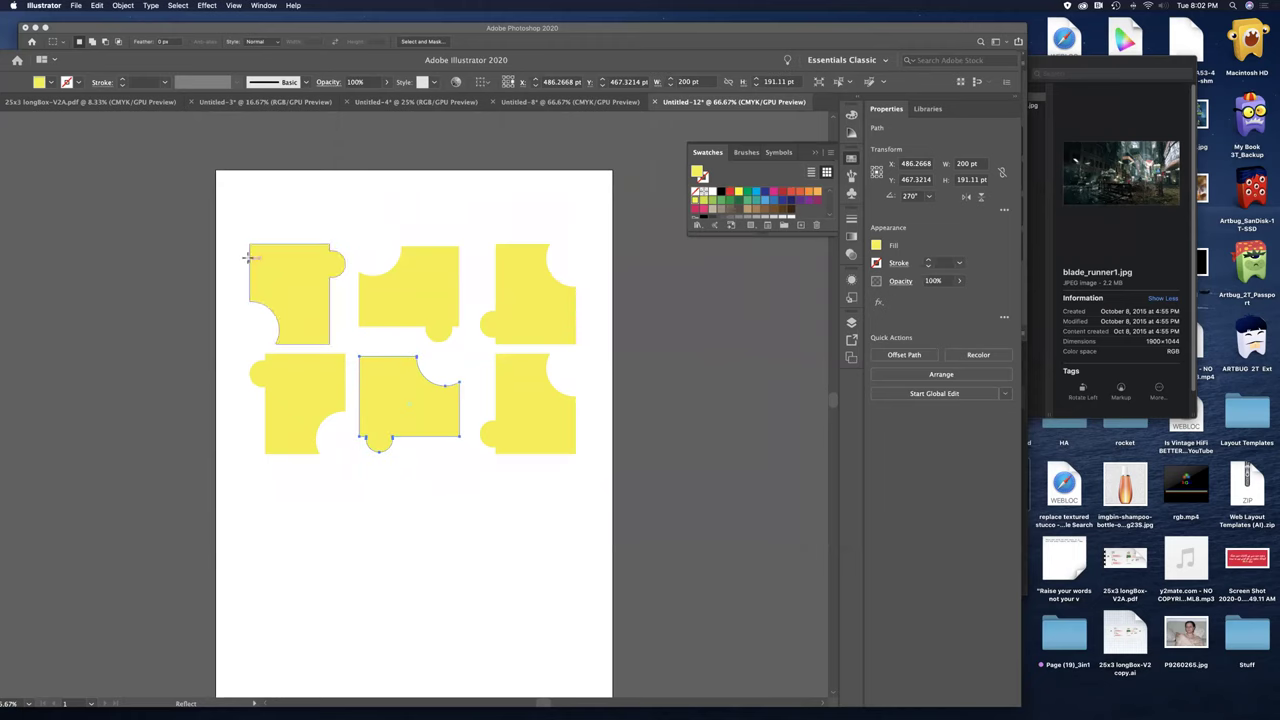
pyautogui.click(487, 28)
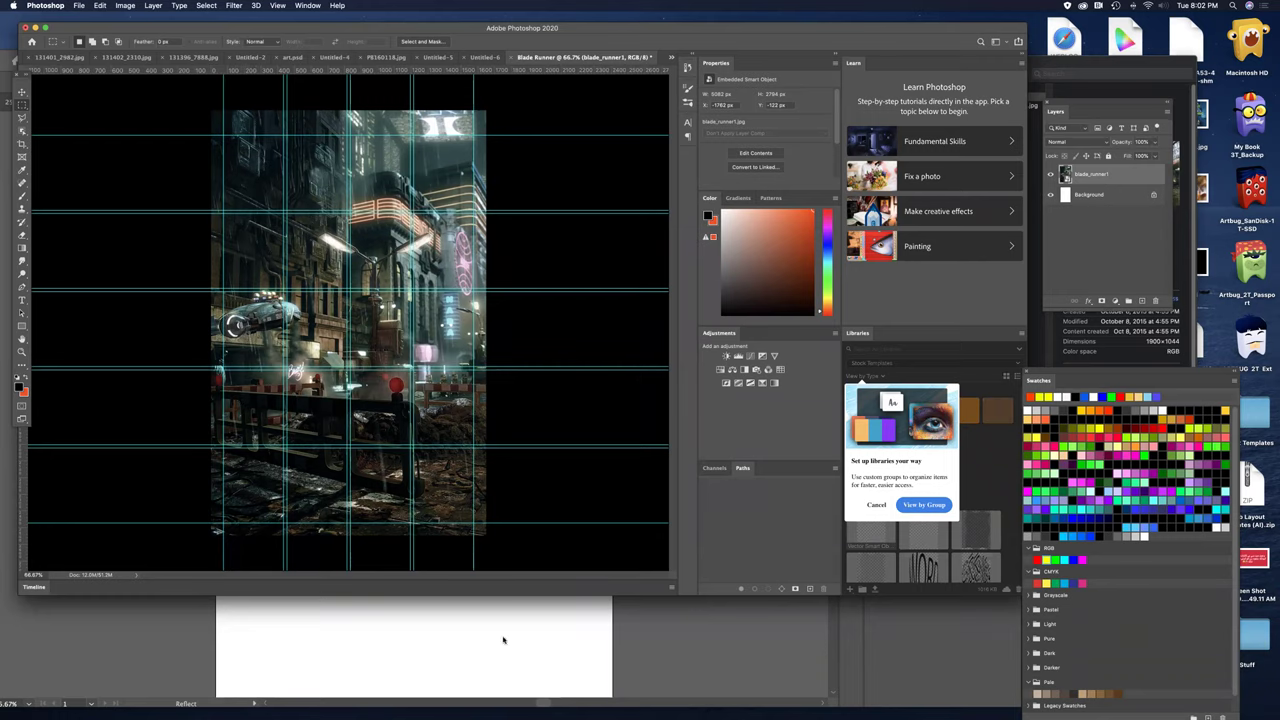
pyautogui.click(527, 655)
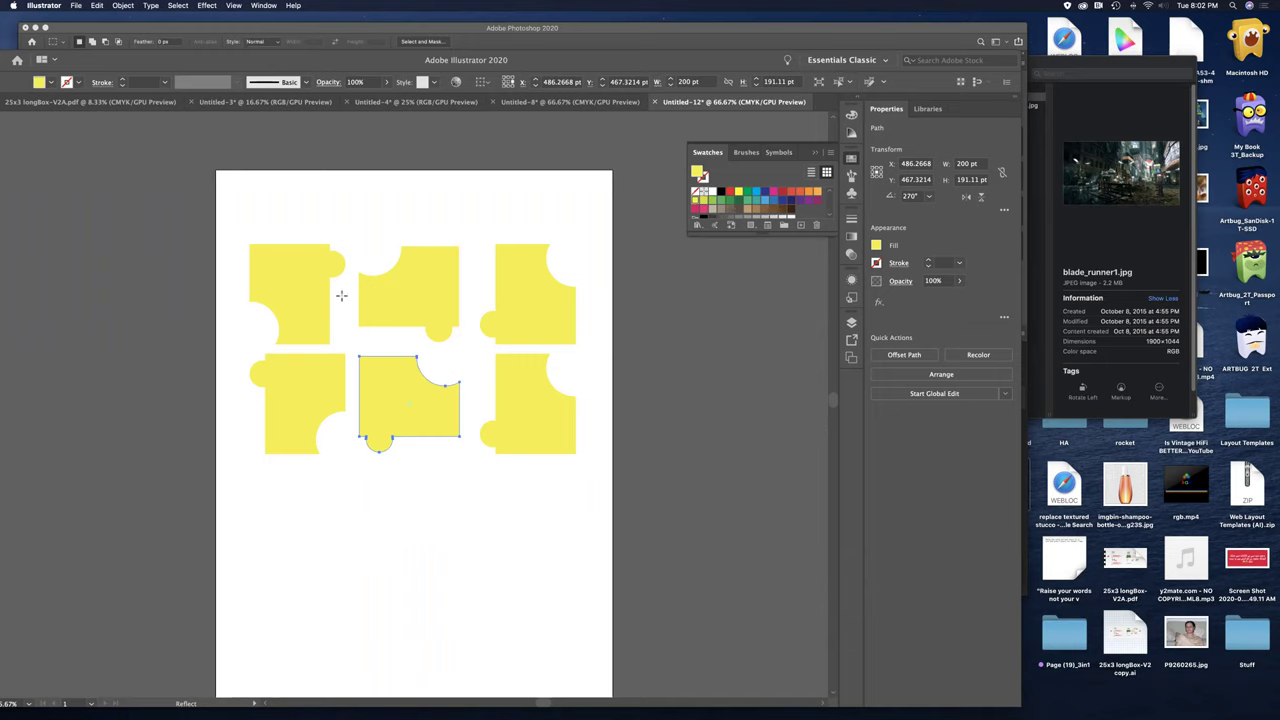
pyautogui.moveTo(294, 59); pyautogui.dragTo(339, 51)
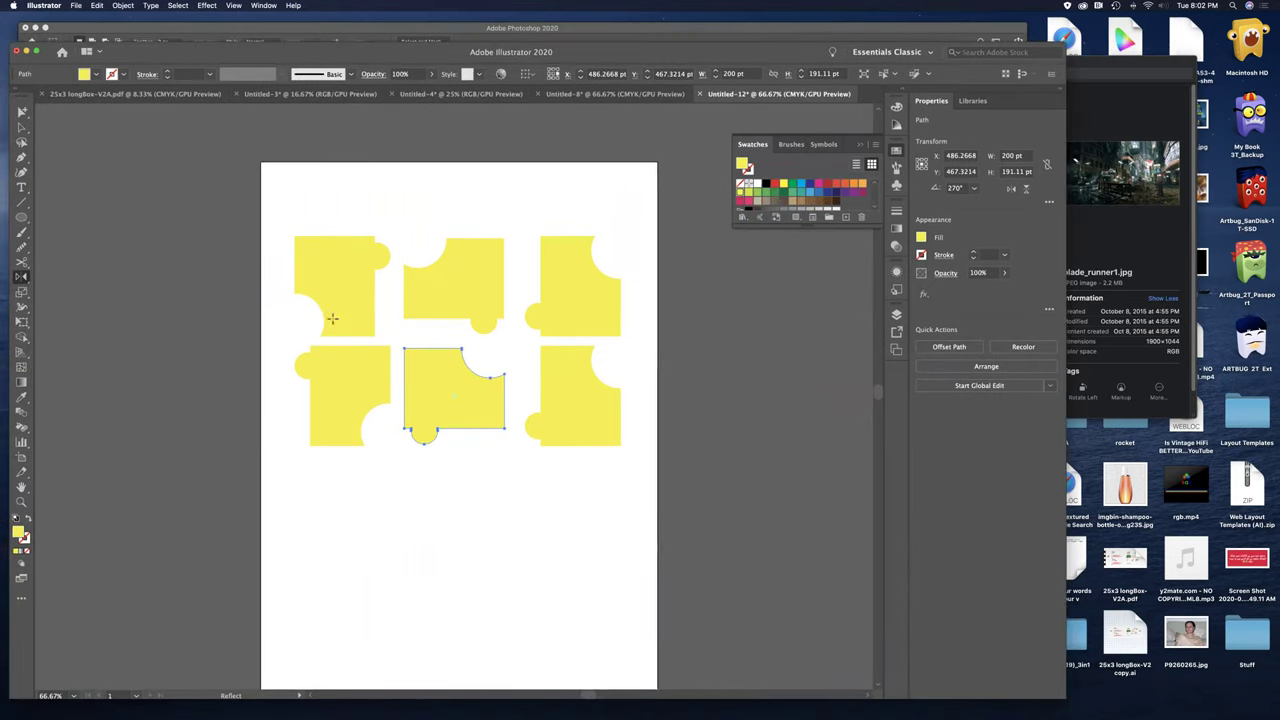
# - Duplicate the first column of two pieces to form a fourth column beyond the third, overlapping the artboard edge
pyautogui.click(22, 111)
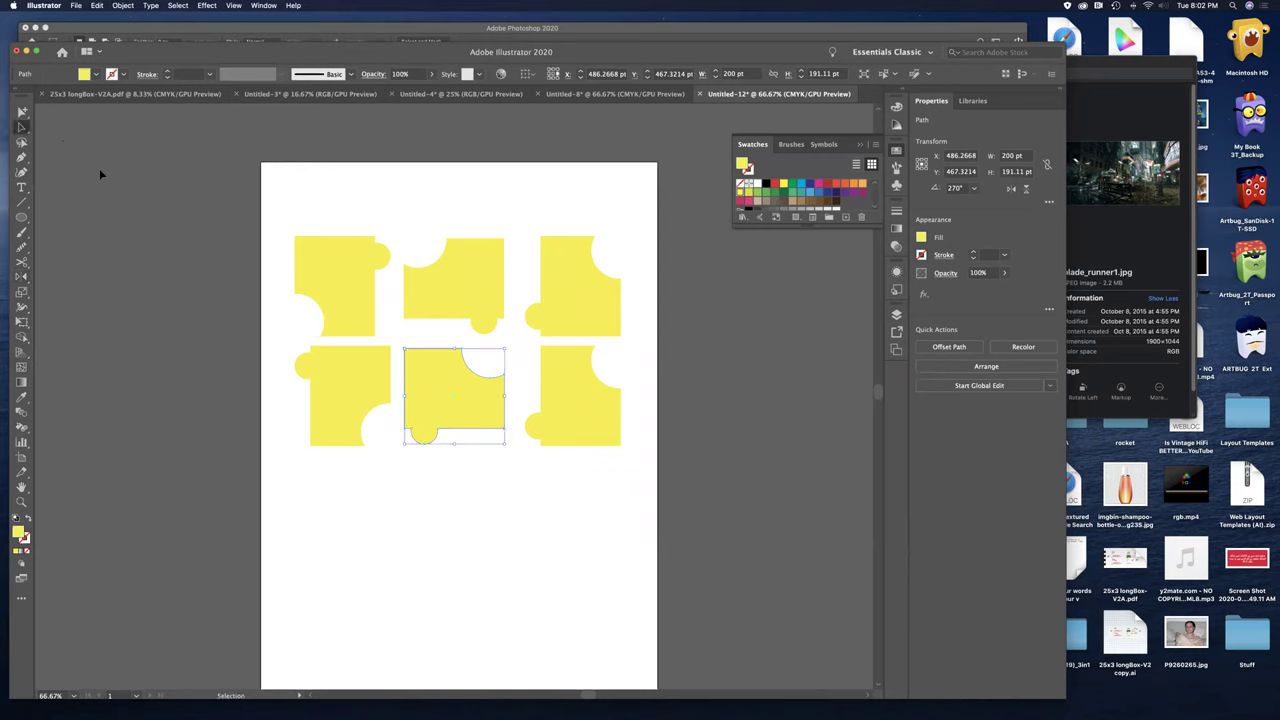
pyautogui.moveTo(268, 266); pyautogui.dragTo(689, 419)
pyautogui.click(745, 300)
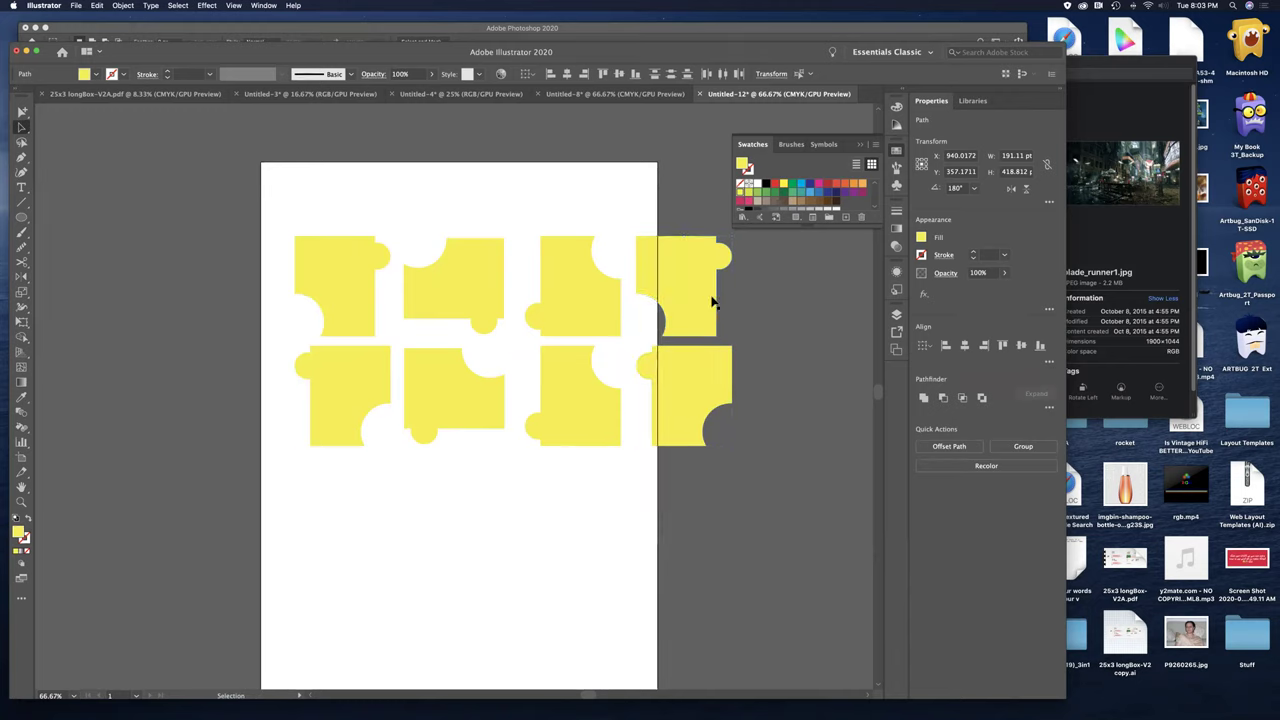
# - Rotate the upper piece of the fourth column by 180° and reflect it across the horizontal axis
pyautogui.click(706, 295)
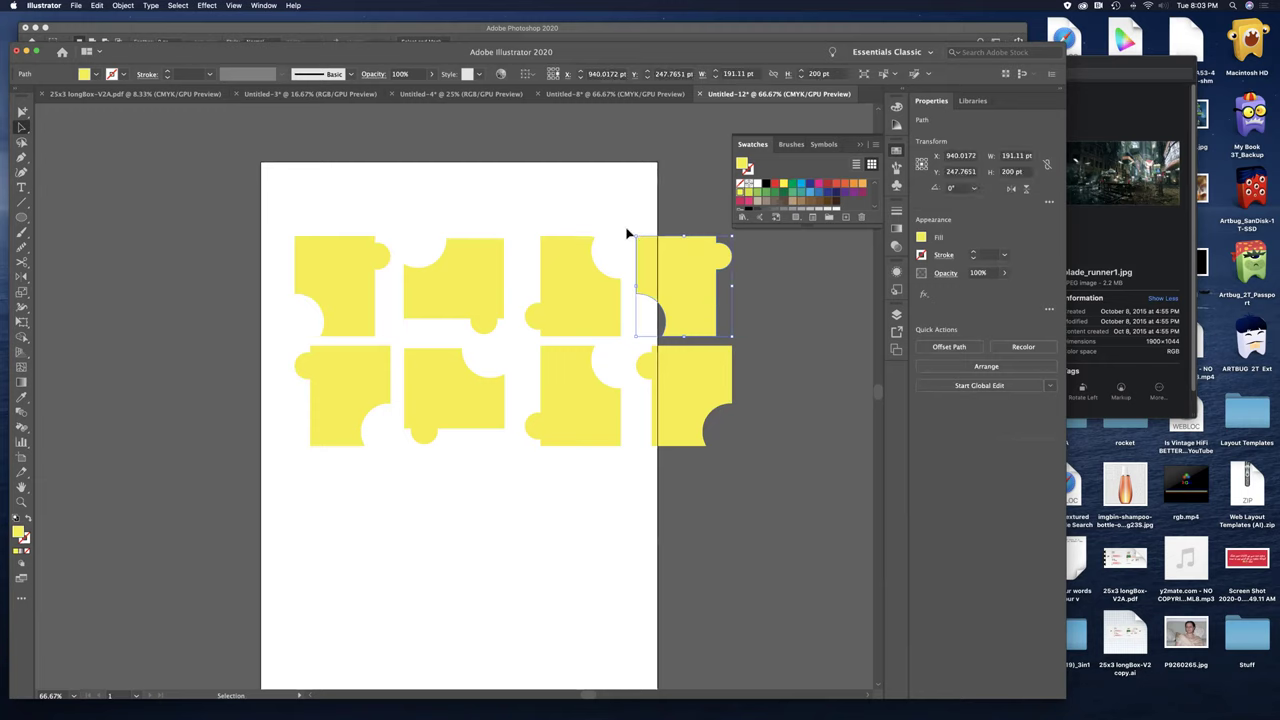
pyautogui.moveTo(631, 235); pyautogui.dragTo(743, 348)
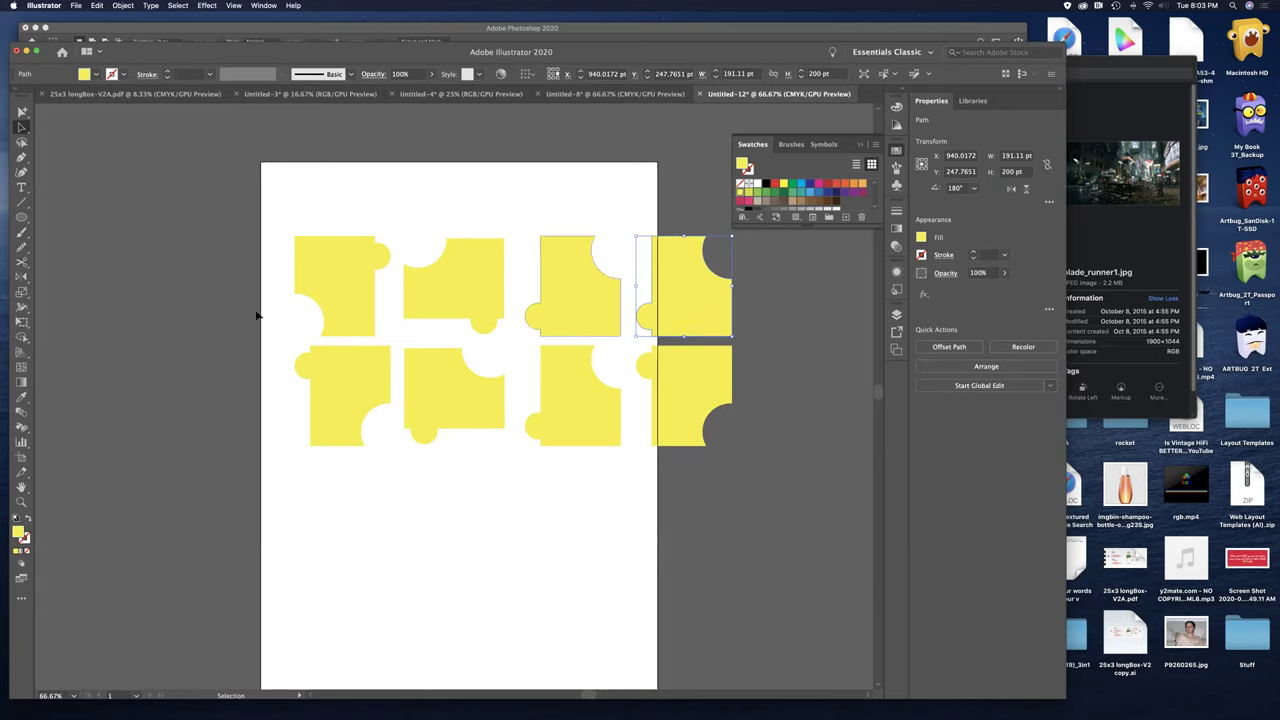
pyautogui.doubleClick(22, 277)
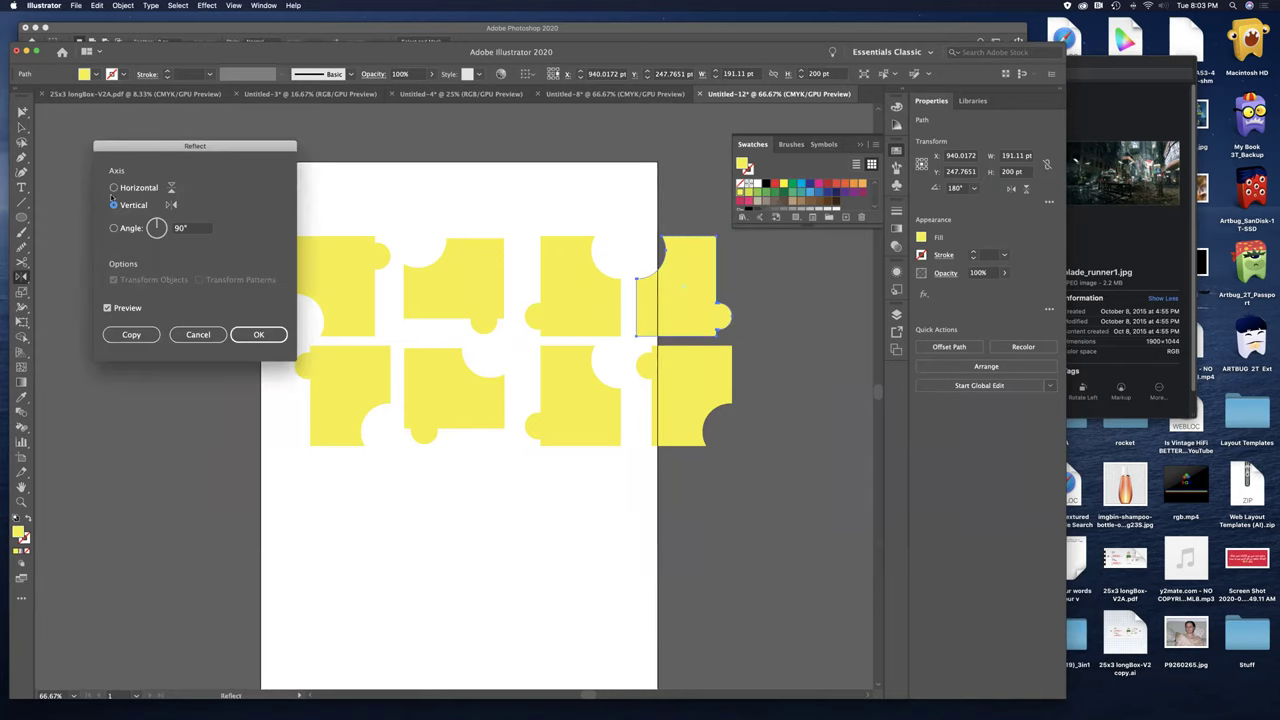
pyautogui.click(113, 187)
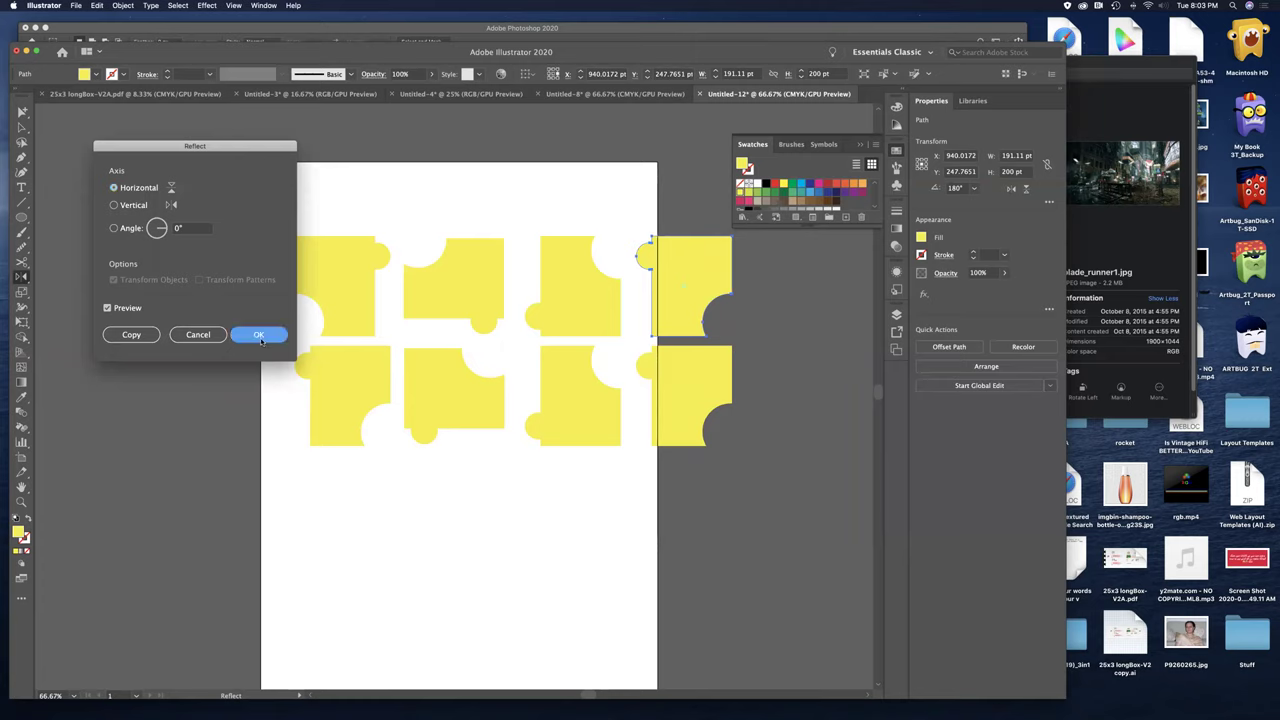
pyautogui.press('Return')
pyautogui.press('v')
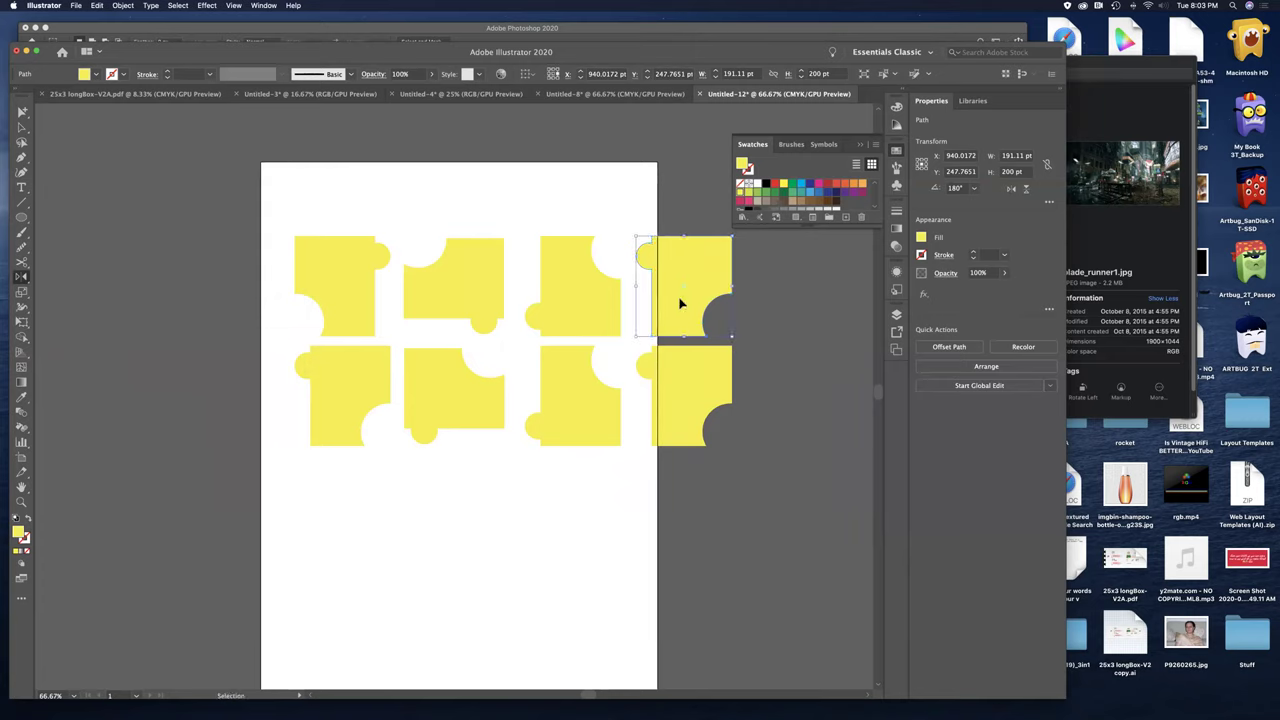
pyautogui.press('o')
pyautogui.moveTo(740, 300); pyautogui.dragTo(767, 307)
pyautogui.press('v')
pyautogui.keyDown('shift'); pyautogui.click(704, 384); pyautogui.keyUp('shift')
pyautogui.press('o')
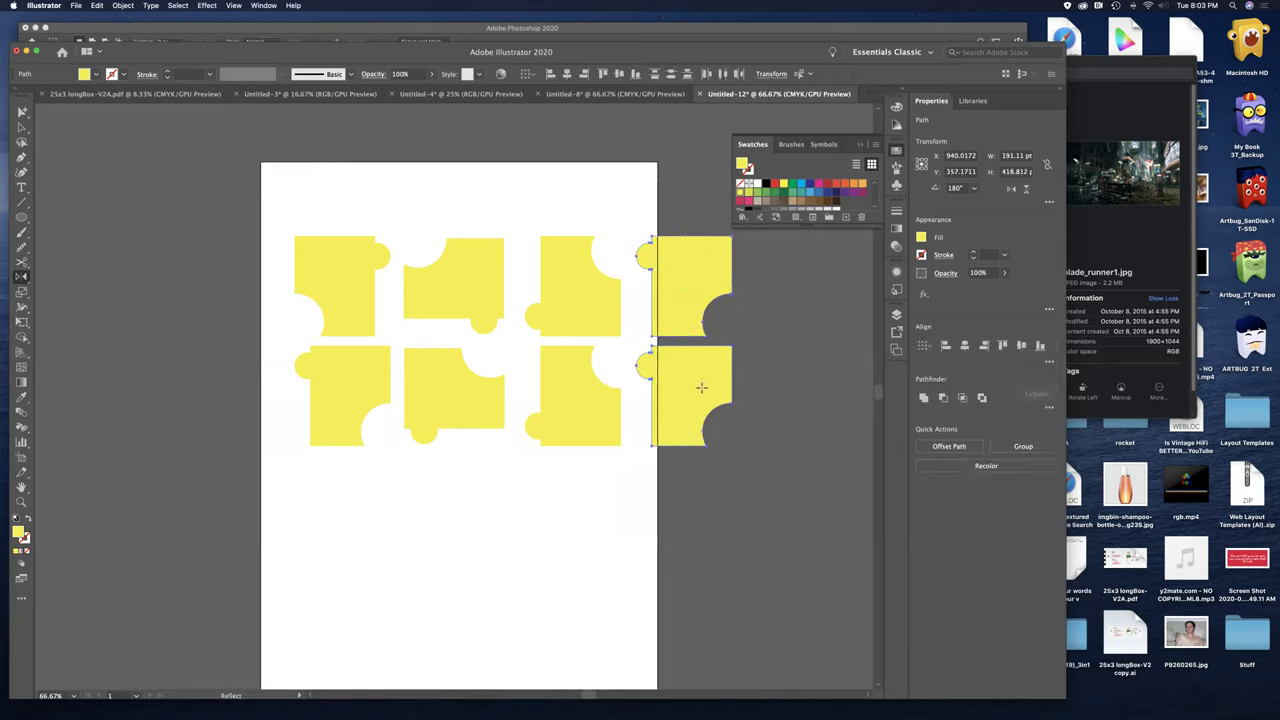
pyautogui.keyDown('alt'); pyautogui.click(701, 387); pyautogui.keyUp('alt')
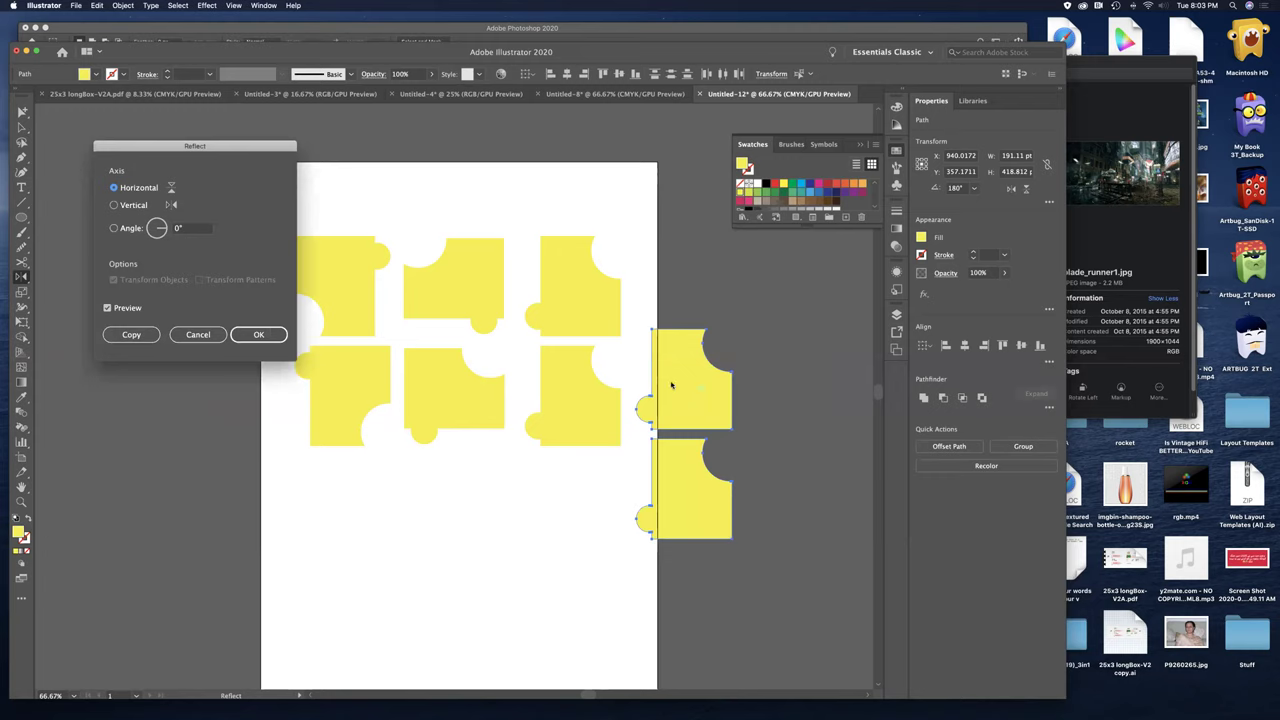
pyautogui.click(258, 334)
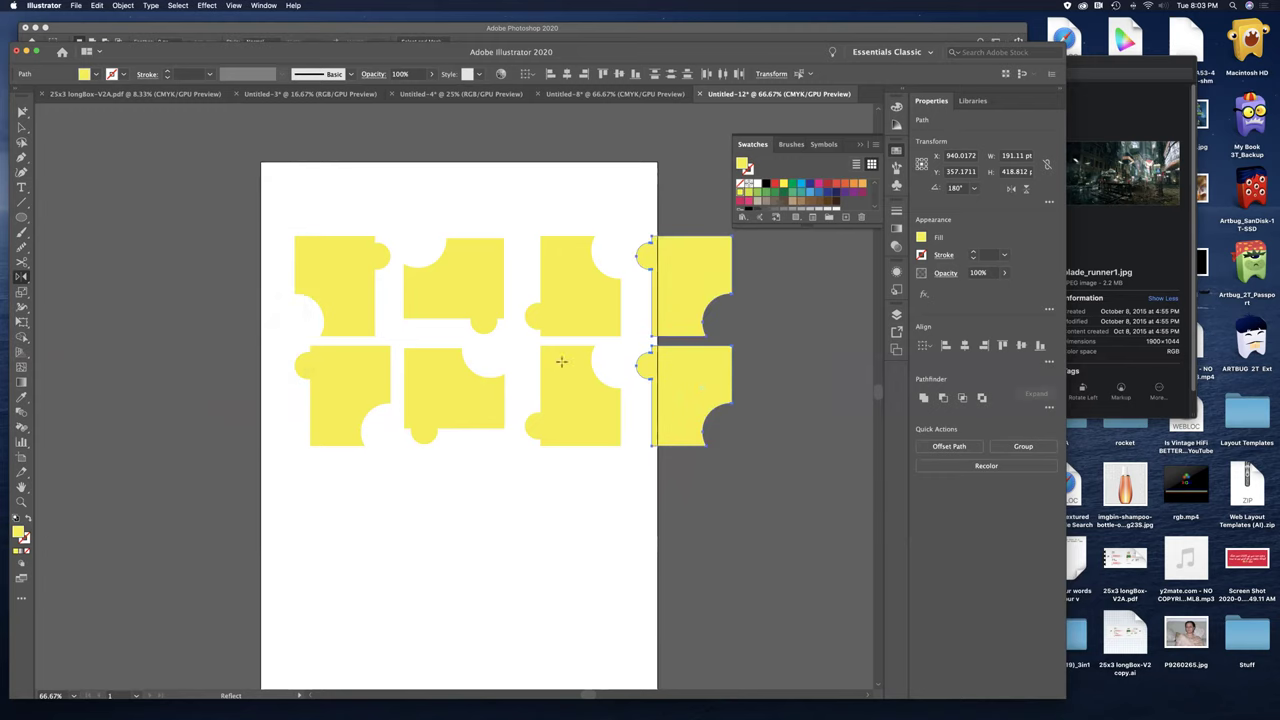
# - Move both pieces of the fourth column about 31 pt left, closer to the third column
pyautogui.press('v')
pyautogui.moveTo(693, 396); pyautogui.dragTo(680, 395)
pyautogui.press('o')
pyautogui.moveTo(737, 260); pyautogui.dragTo(608, 406)
pyautogui.press('Escape')
pyautogui.click(21, 127)
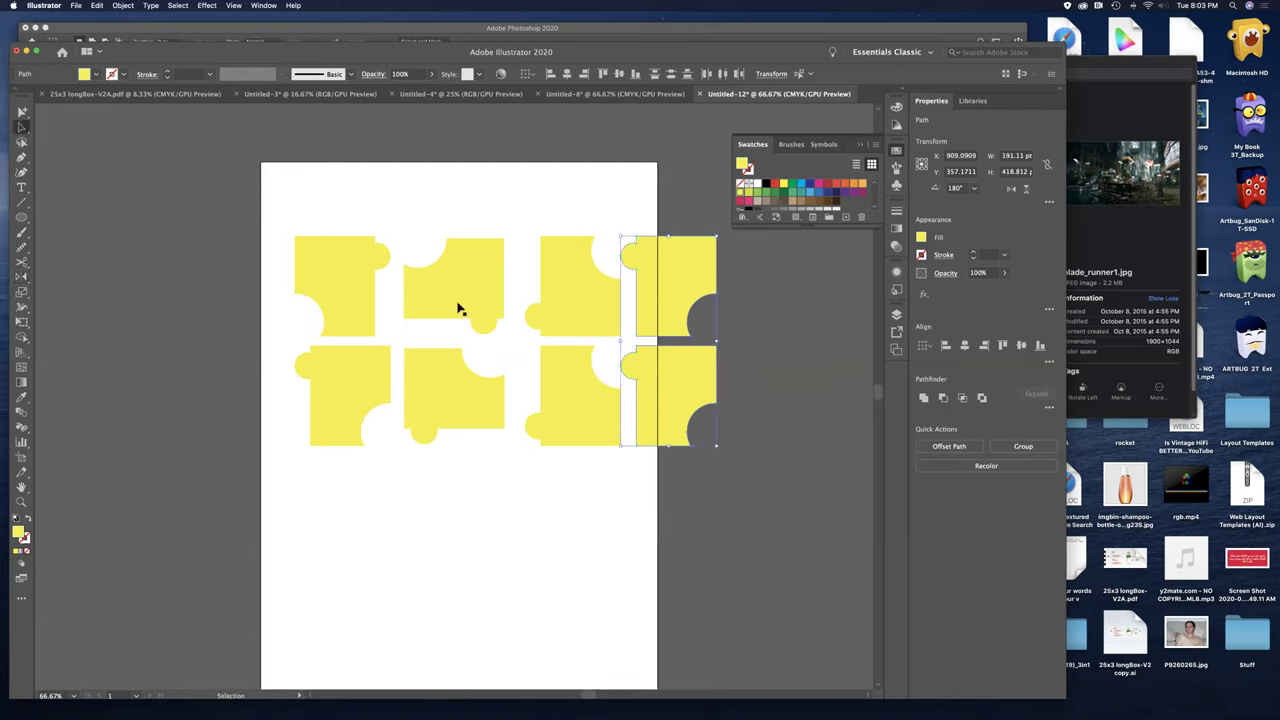
# - Nudge the four pieces of the third and fourth columns together about 18 pt left and deselect them
pyautogui.moveTo(523, 229); pyautogui.dragTo(769, 459)
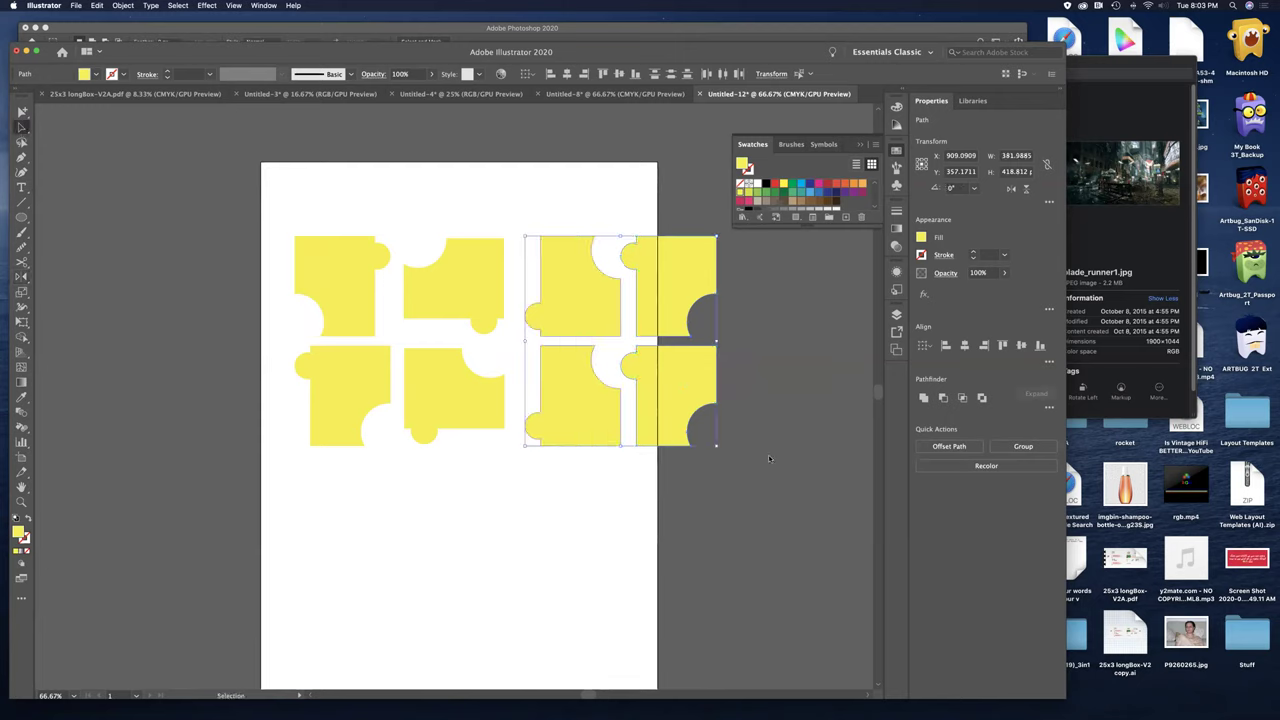
pyautogui.press('Left')
pyautogui.press('Left')
pyautogui.press('Left')
pyautogui.press('Left')
pyautogui.press('Left')
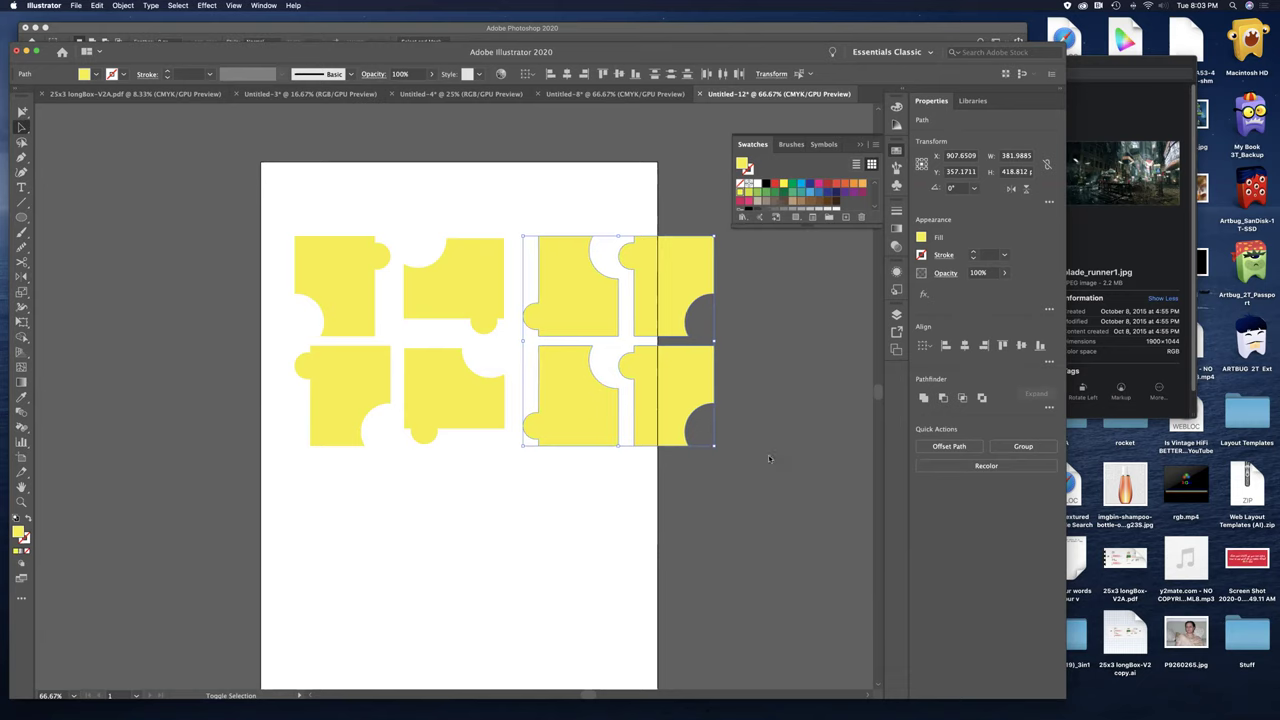
pyautogui.press('Left')
pyautogui.press('Left')
pyautogui.press('Left')
pyautogui.press('Left')
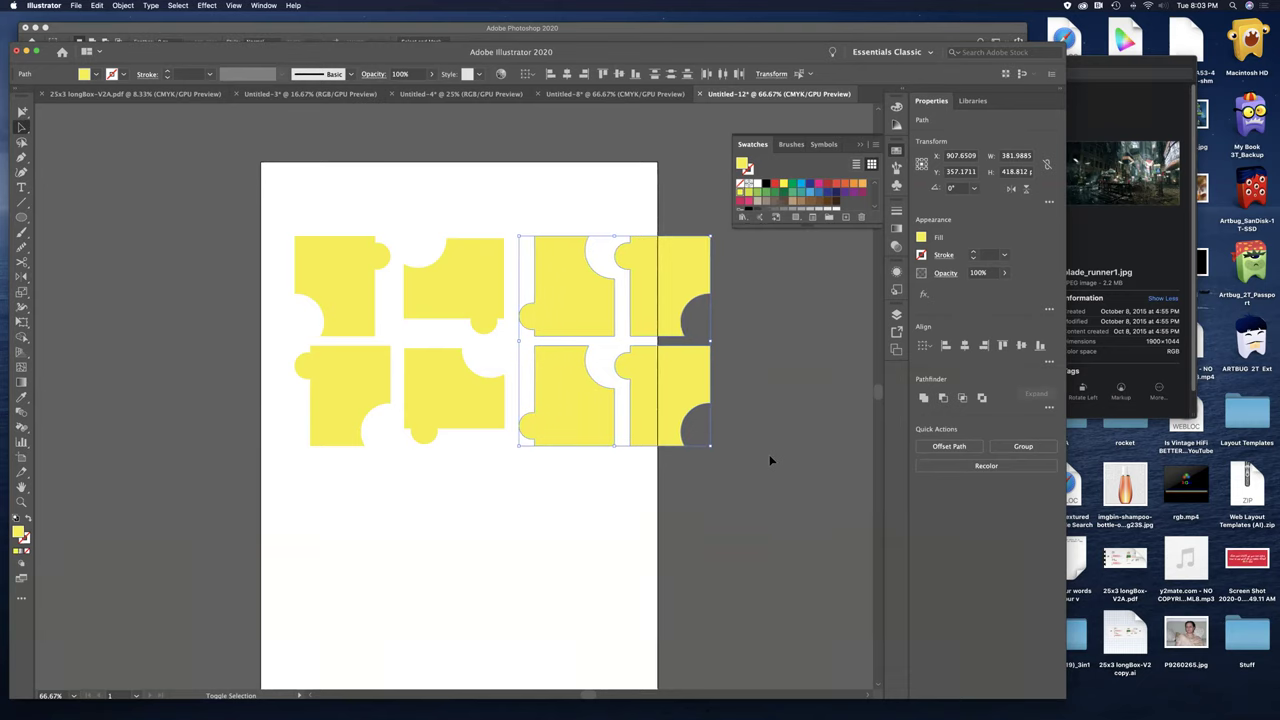
pyautogui.press('Left')
pyautogui.press('Left')
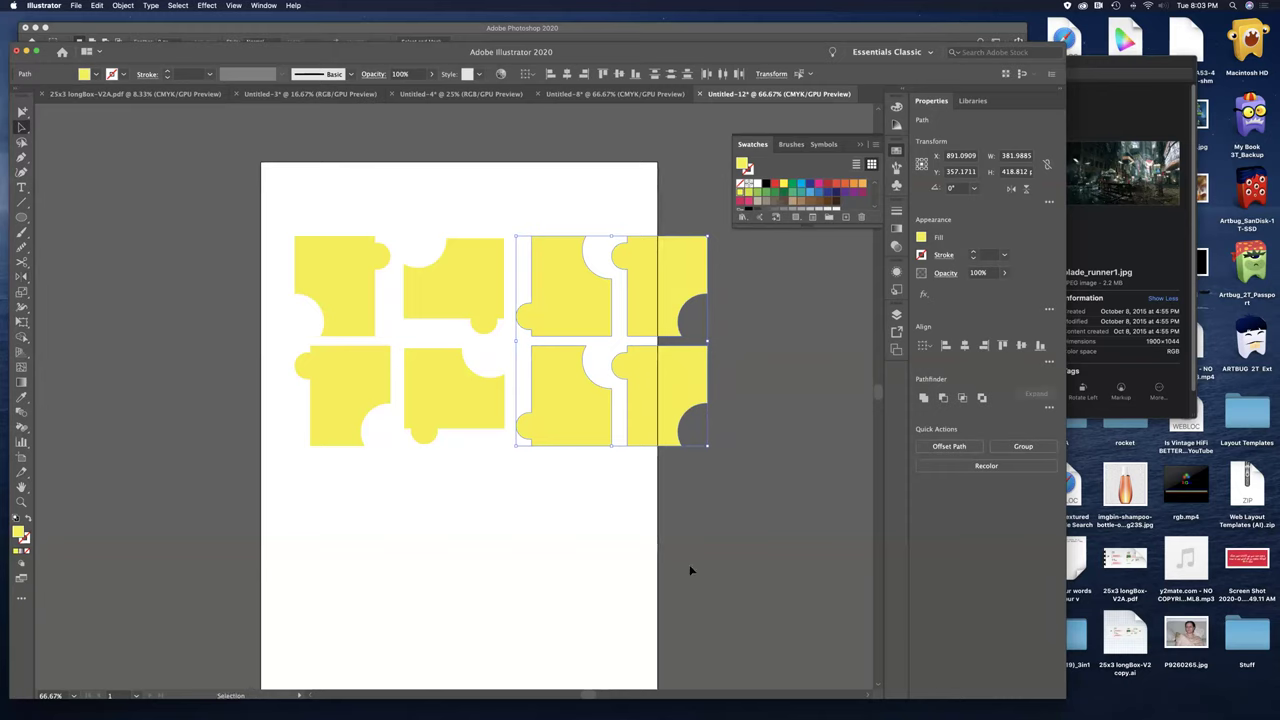
pyautogui.click(615, 568)
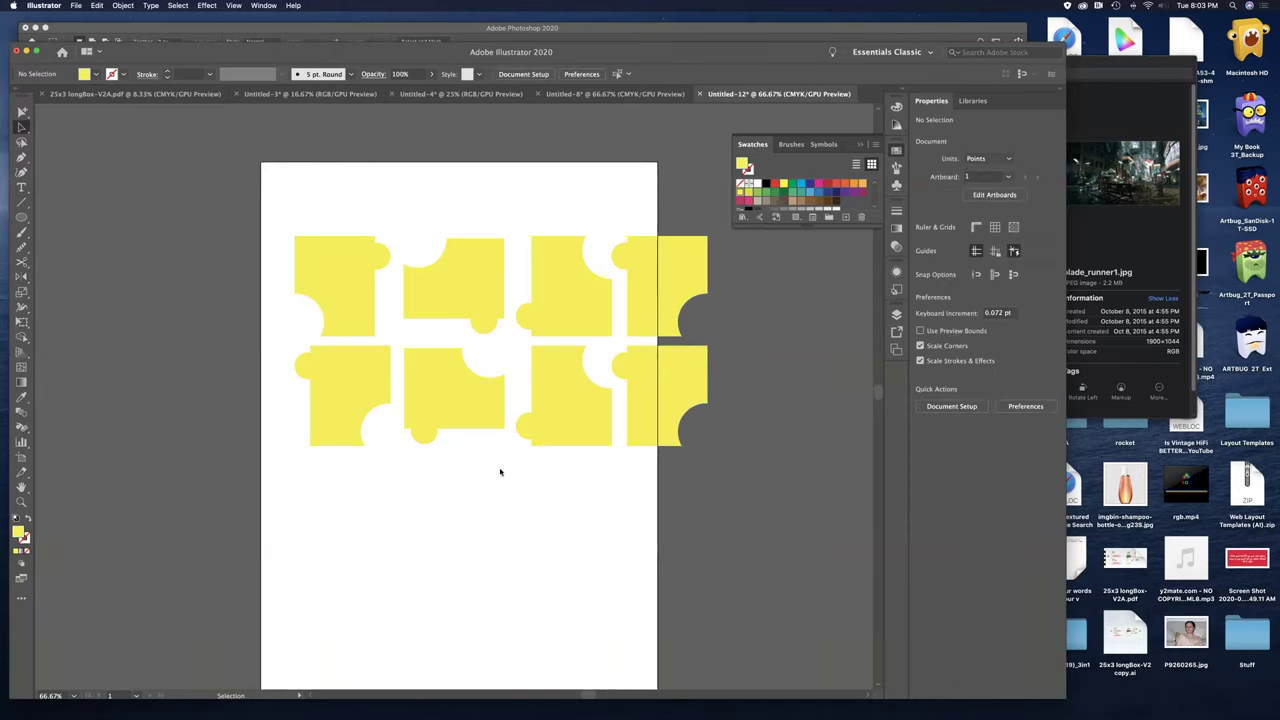
# - Nudge the two pieces of the first column about 8 pt right and select all the pieces
pyautogui.moveTo(265, 213); pyautogui.dragTo(363, 437)
pyautogui.press('Right')
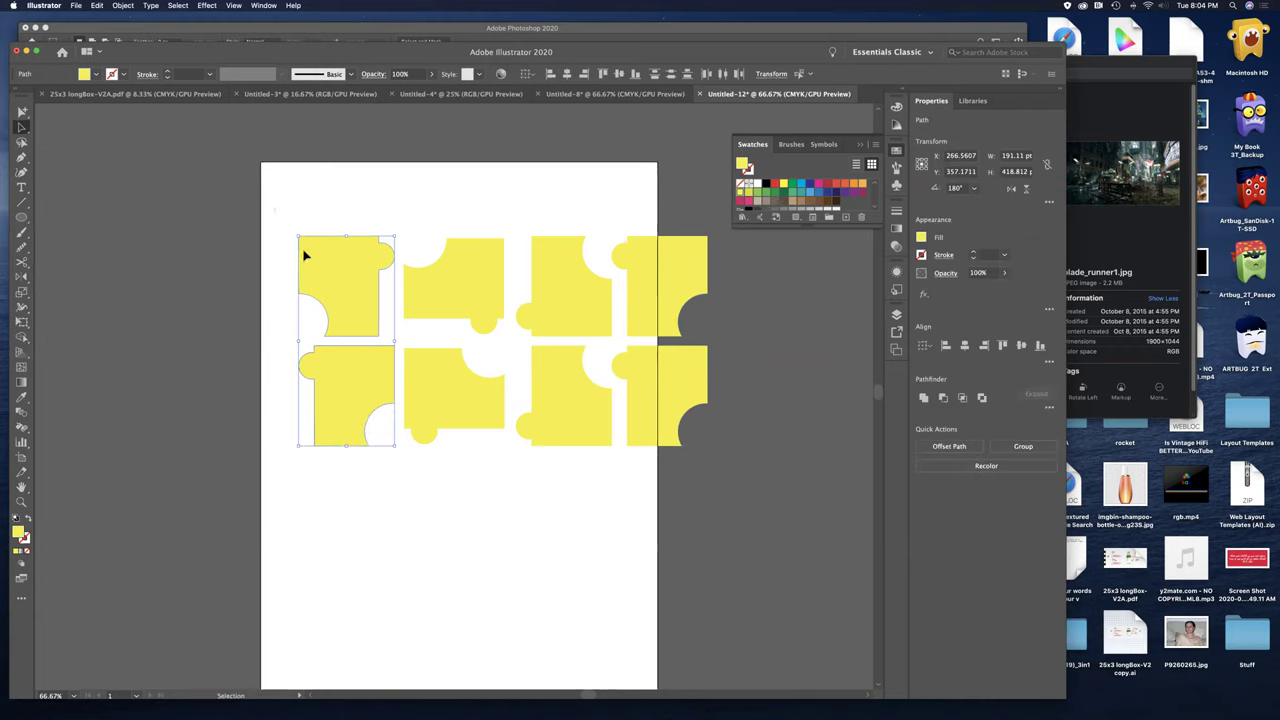
pyautogui.press('super+a')
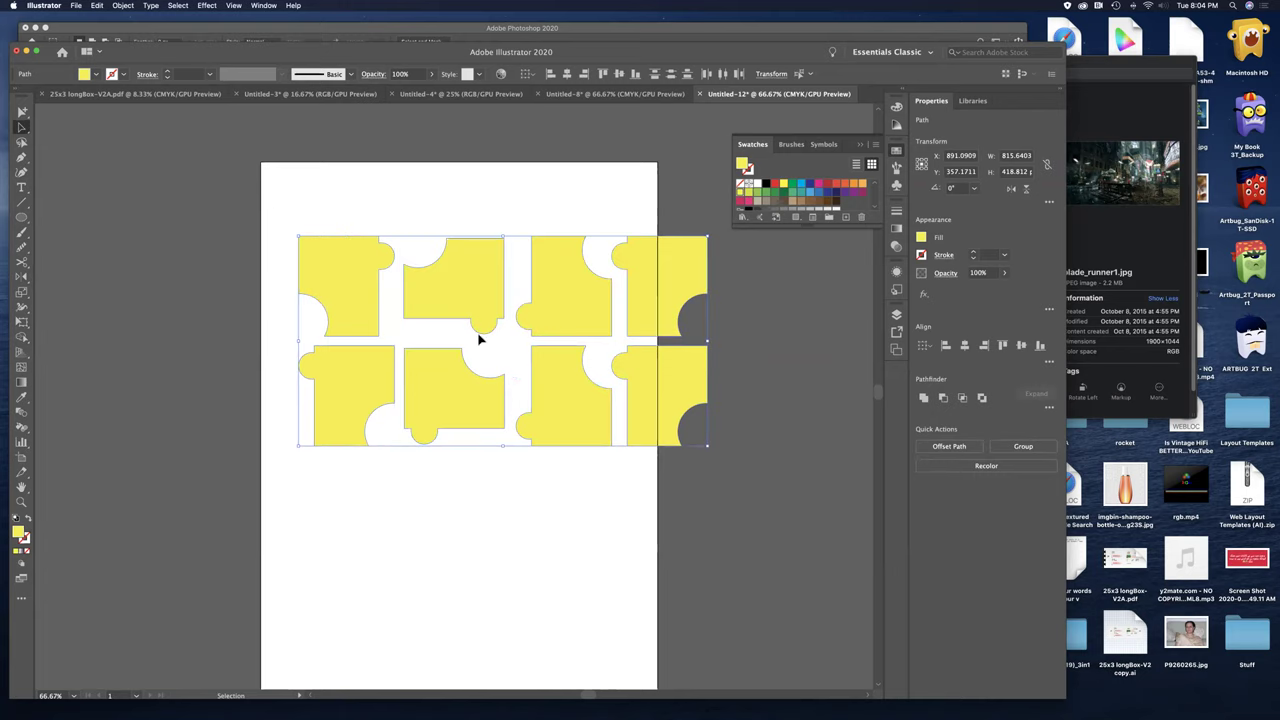
# - Duplicate all eight puzzle pieces about 438 pt below the originals, reflect the copies across the horizontal axis and deselect them
pyautogui.moveTo(476, 316); pyautogui.dragTo(478, 537)
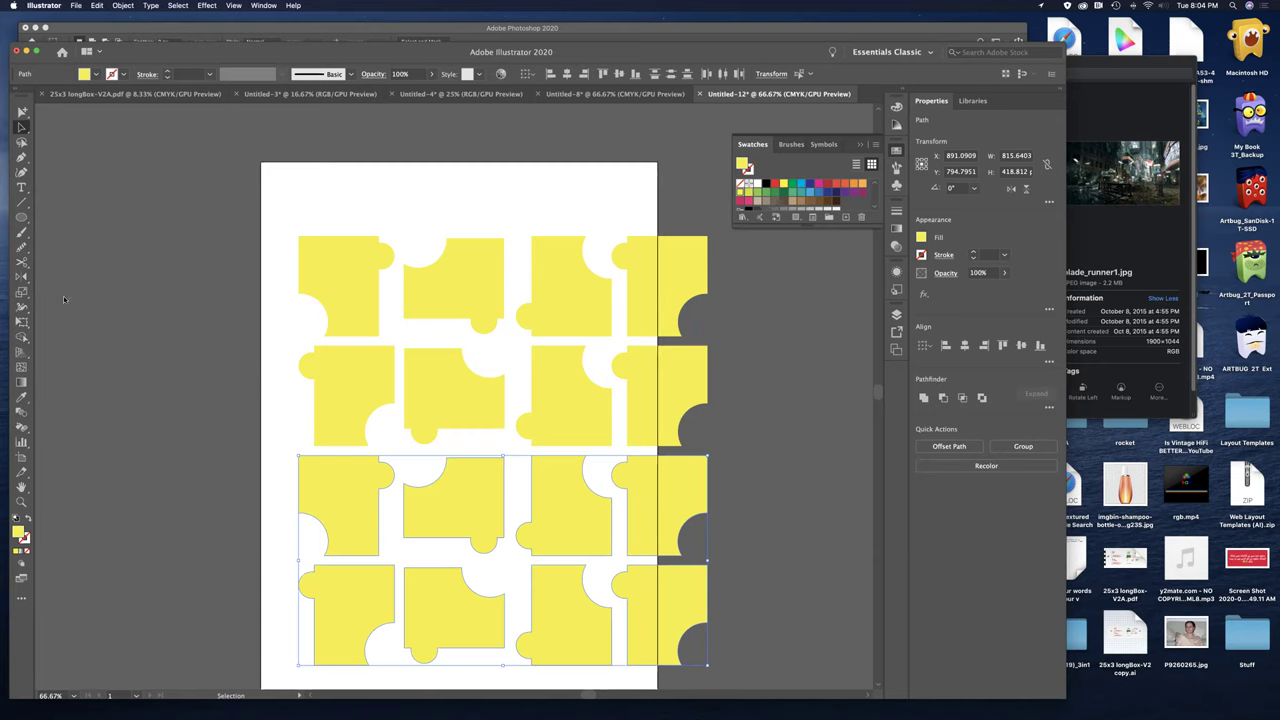
pyautogui.doubleClick(22, 276)
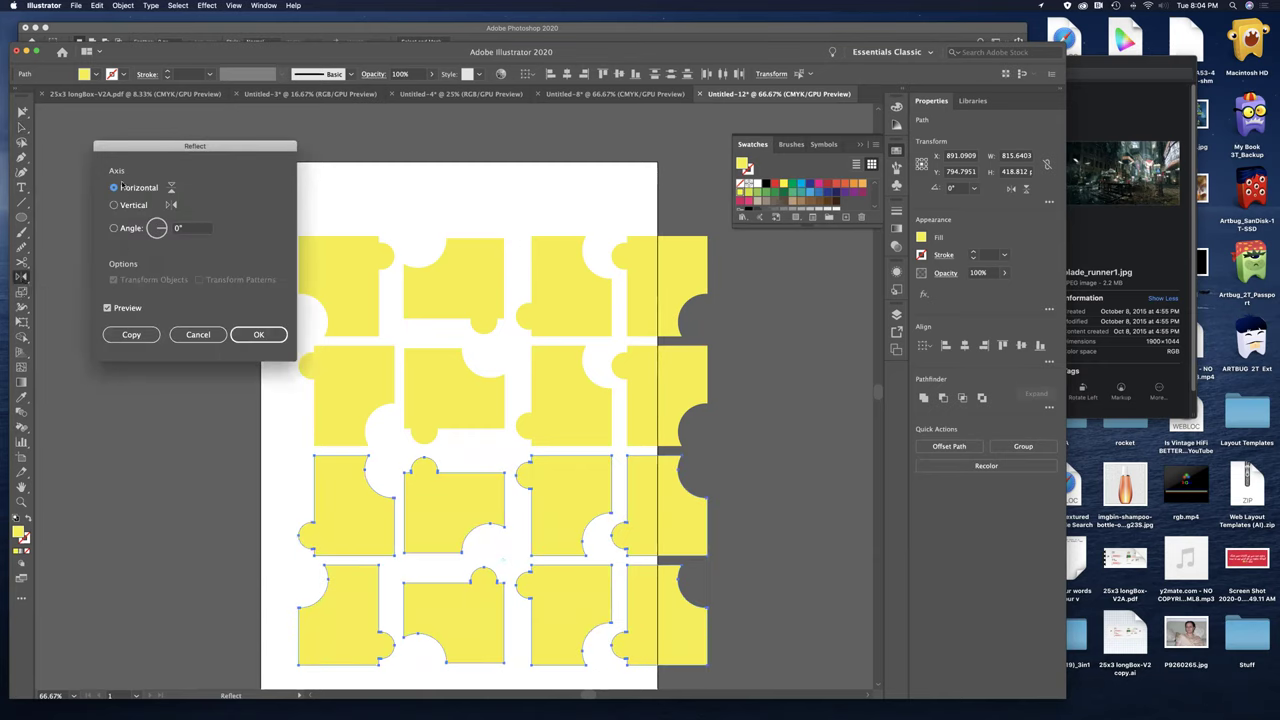
pyautogui.click(258, 334)
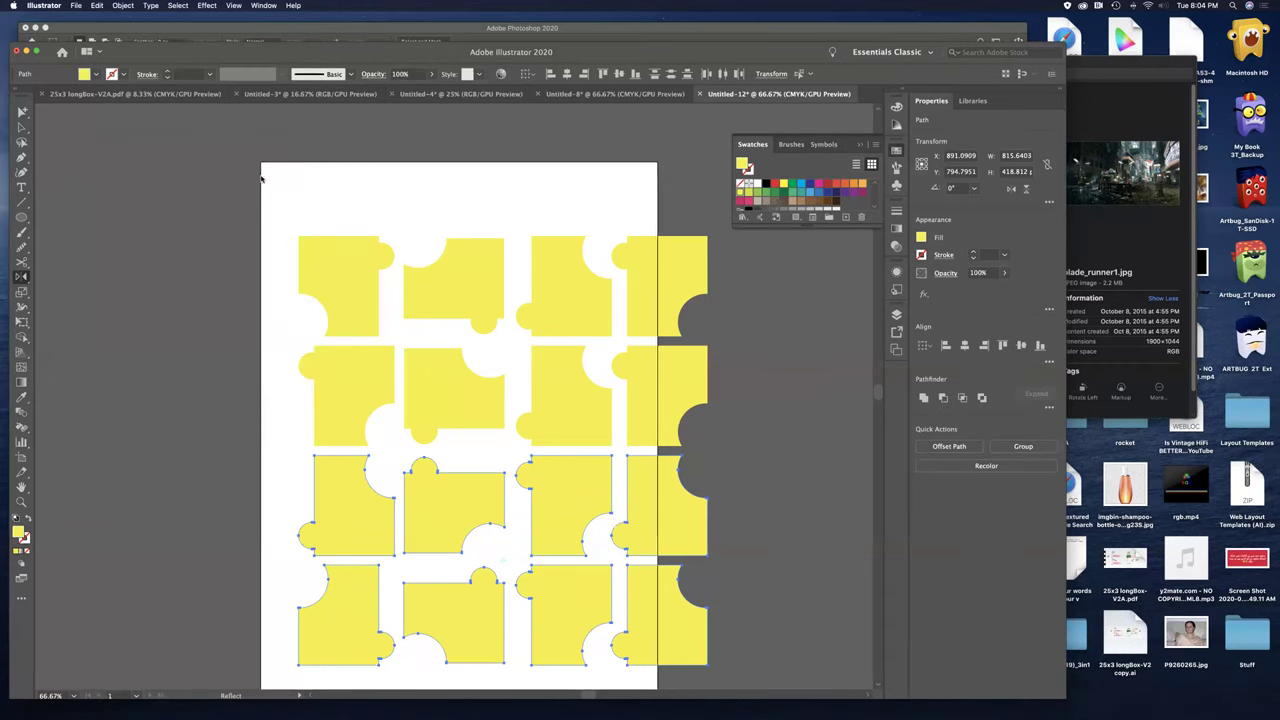
pyautogui.click(22, 125)
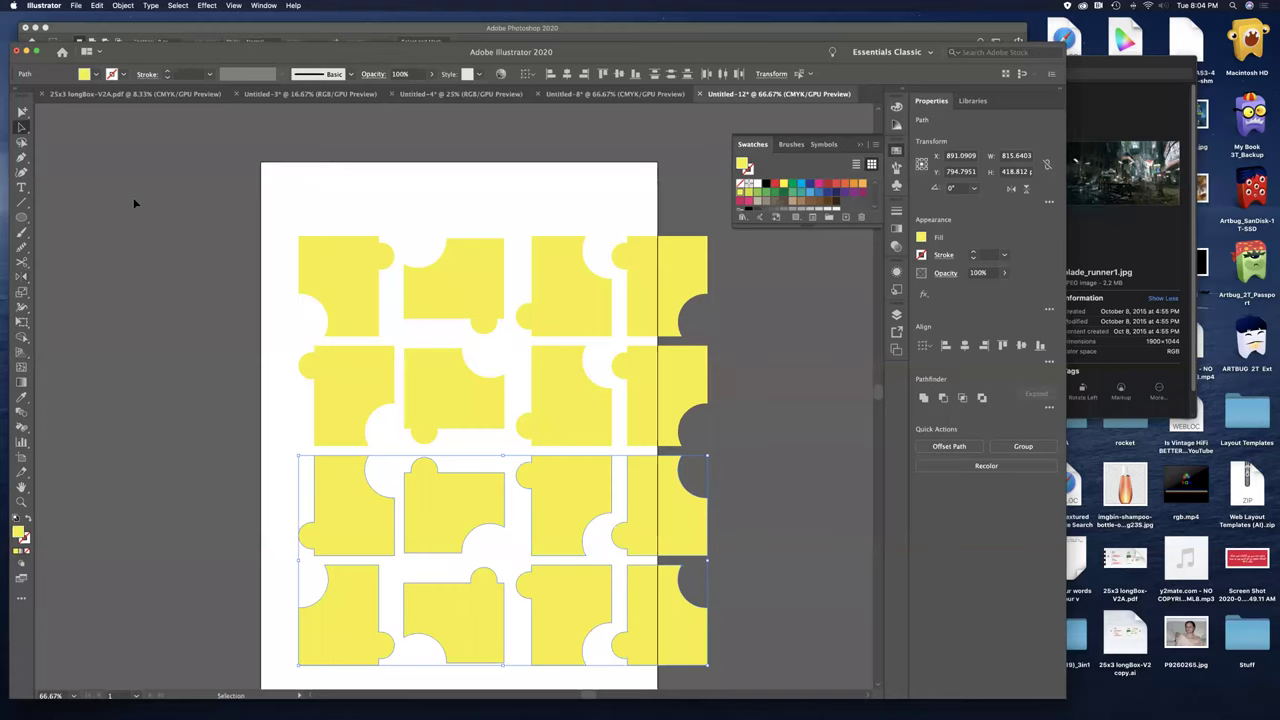
pyautogui.click(240, 241)
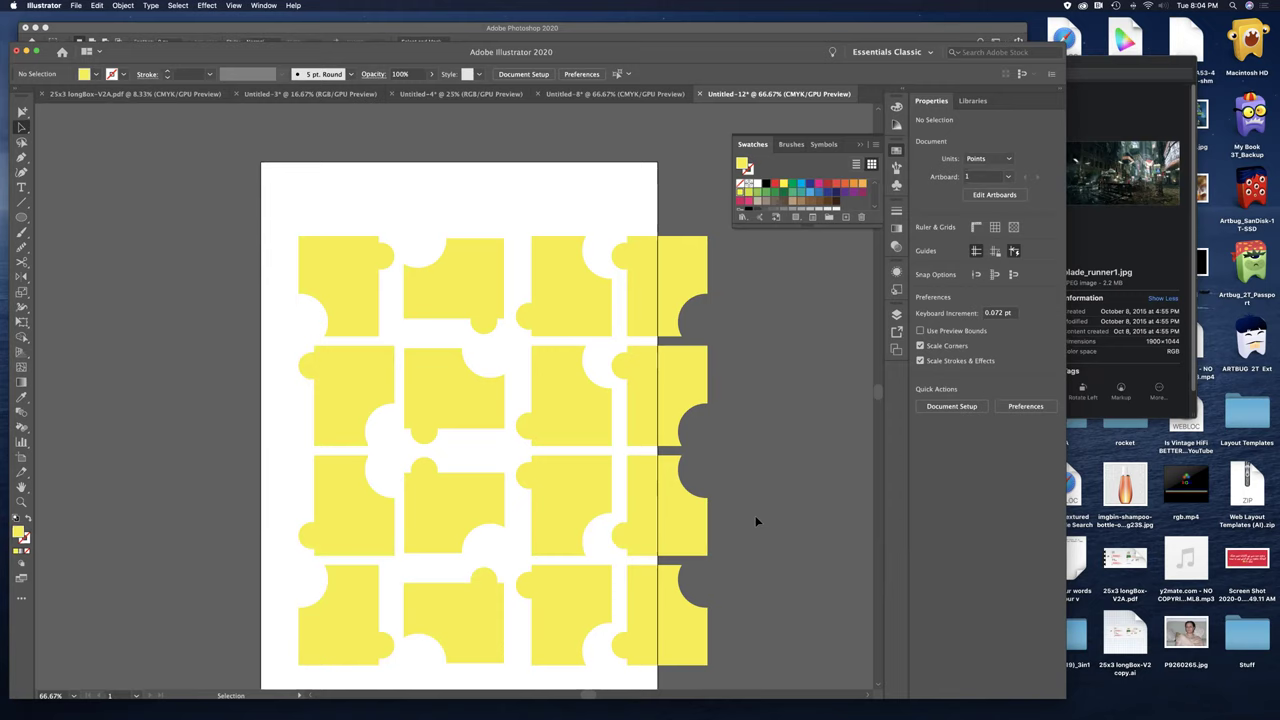
# - Copy all sixteen puzzle pieces and paste them into the Blade Runner poster in Photoshop as a Smart Object
pyautogui.scroll(-2, 795, 521)
pyautogui.hscroll(2, 795, 521)
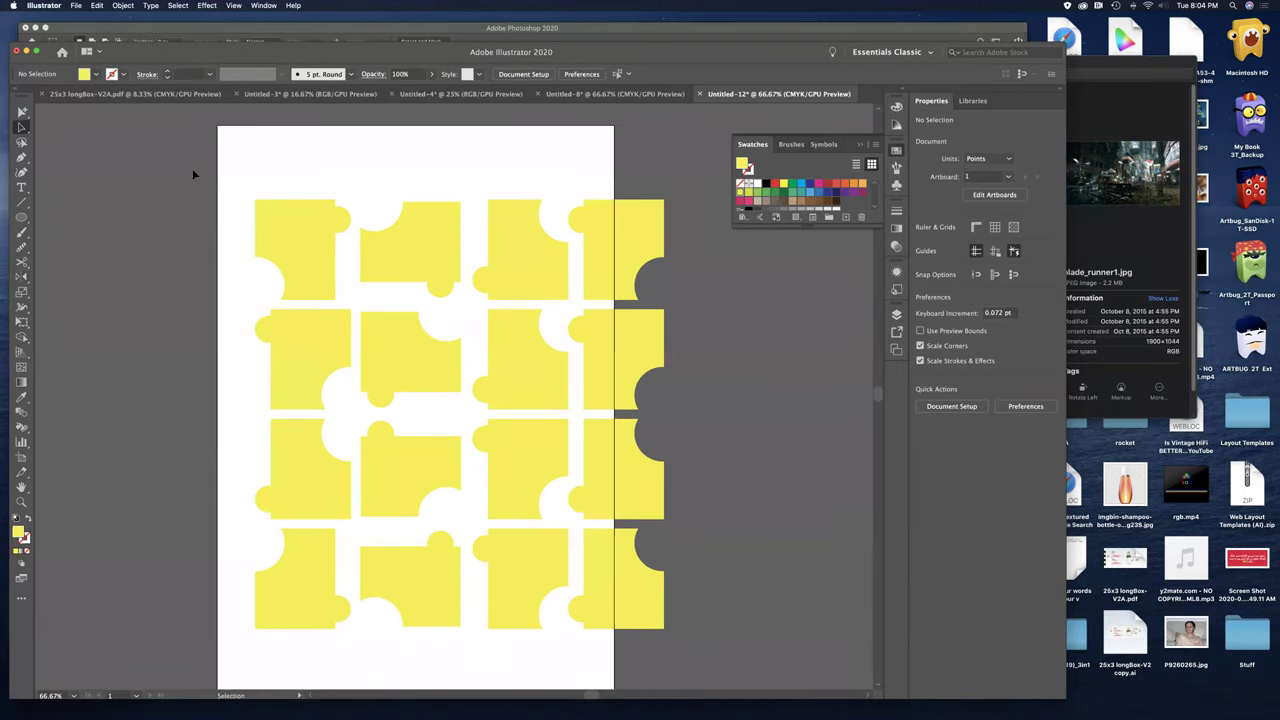
pyautogui.scroll(-4, 818, 674)
pyautogui.press('super+a')
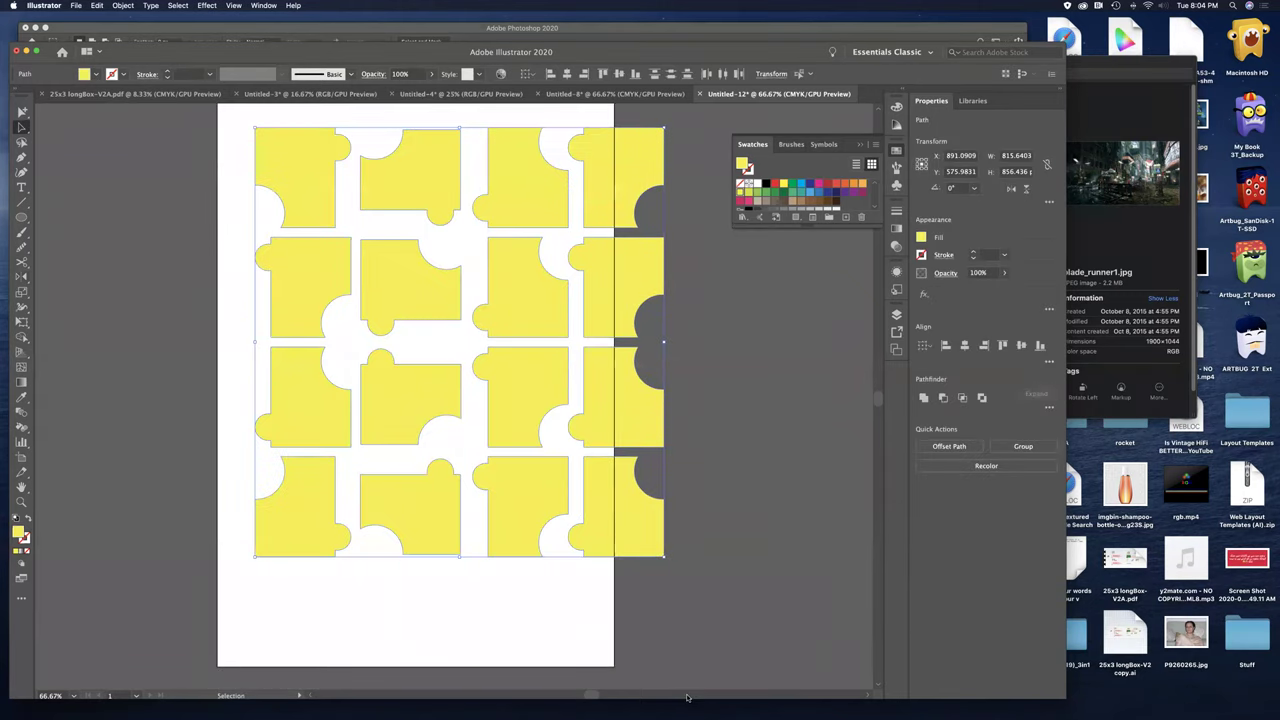
pyautogui.press('super+Tab')
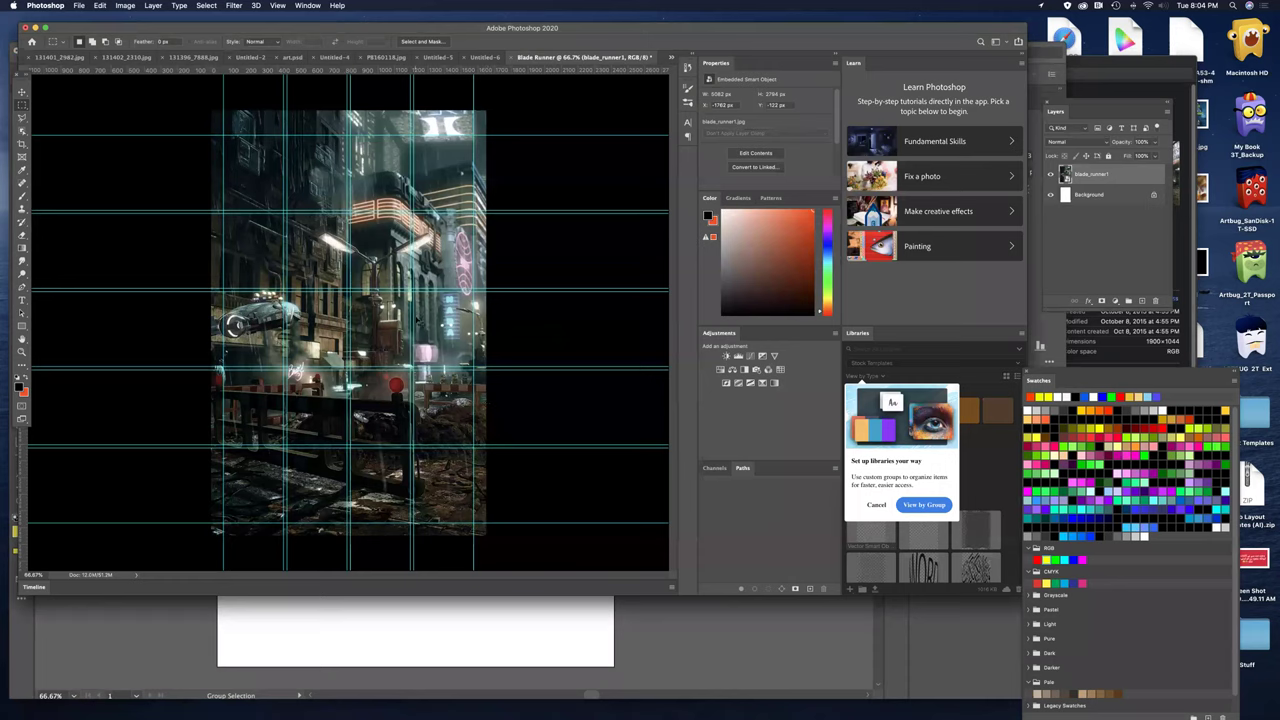
pyautogui.press('super+v')
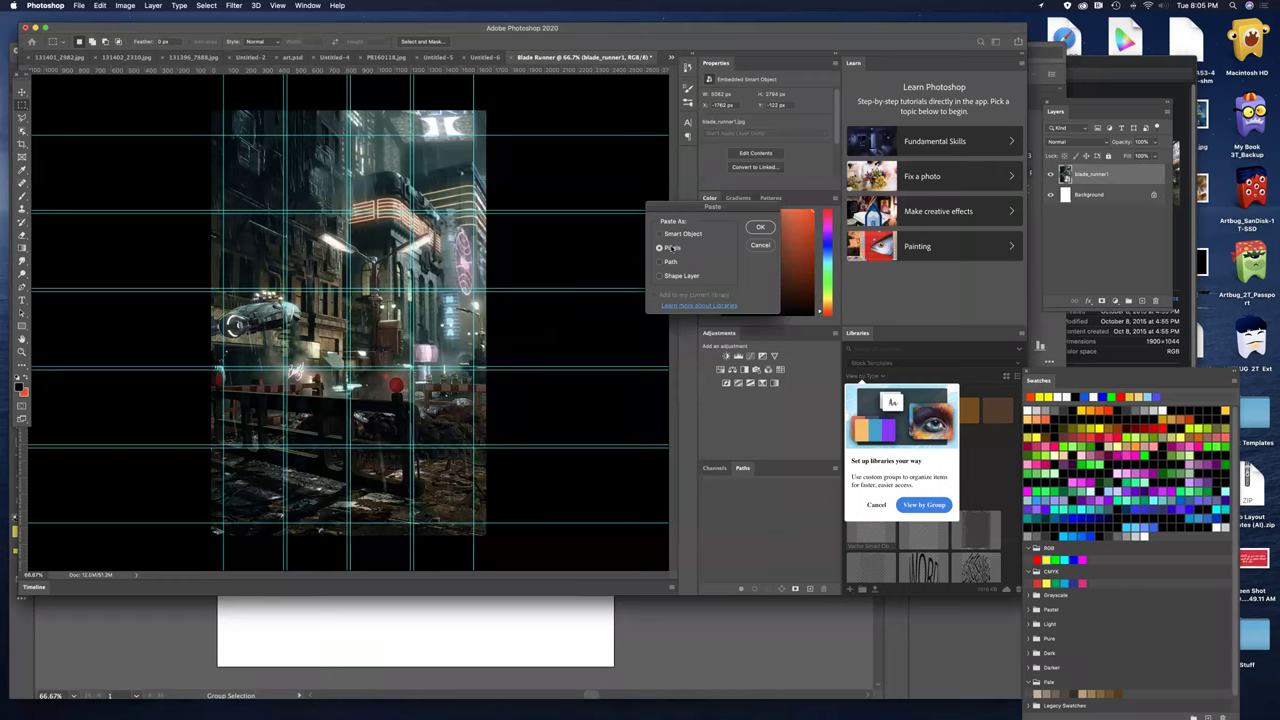
pyautogui.click(660, 234)
pyautogui.click(758, 230)
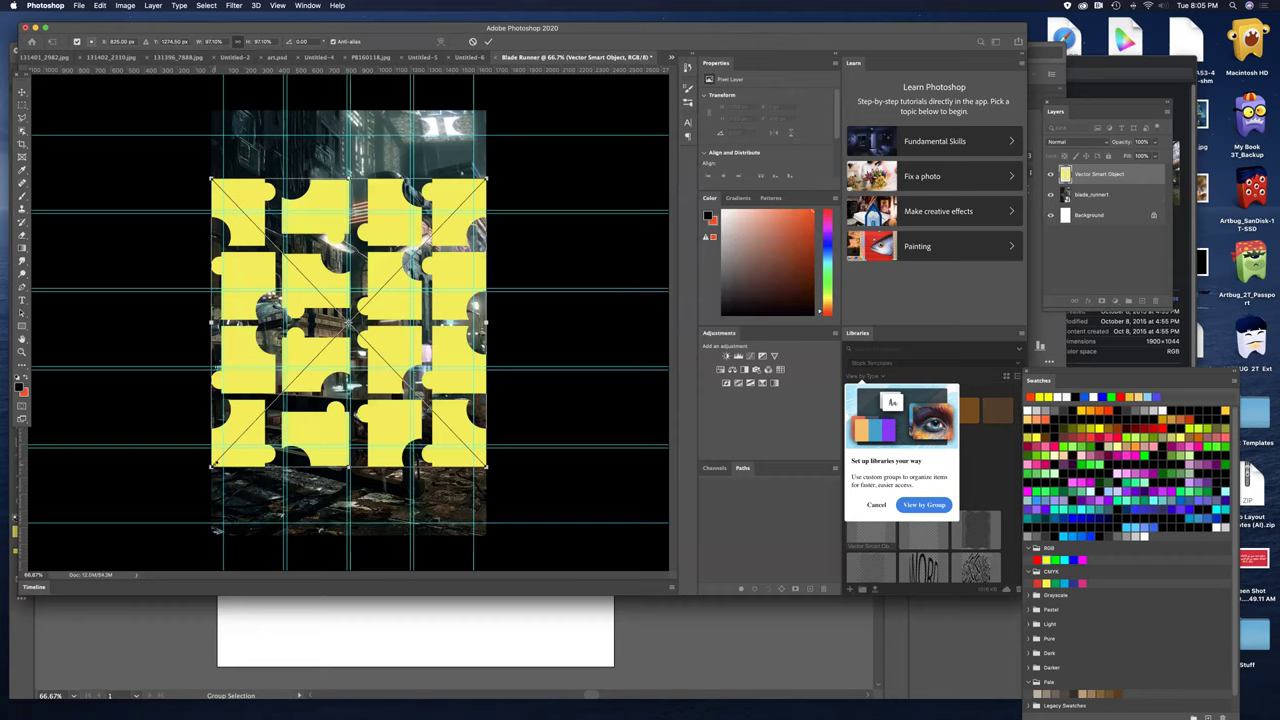
# - Scale the pasted puzzle pieces to about 60%, align them with the guides in the poster's upper area and commit the placement
pyautogui.moveTo(212, 466)
pyautogui.mouseDown()
pyautogui.moveTo(216, 526)
pyautogui.moveTo(228, 450)
pyautogui.mouseUp()
pyautogui.moveTo(487, 451); pyautogui.dragTo(472, 435)
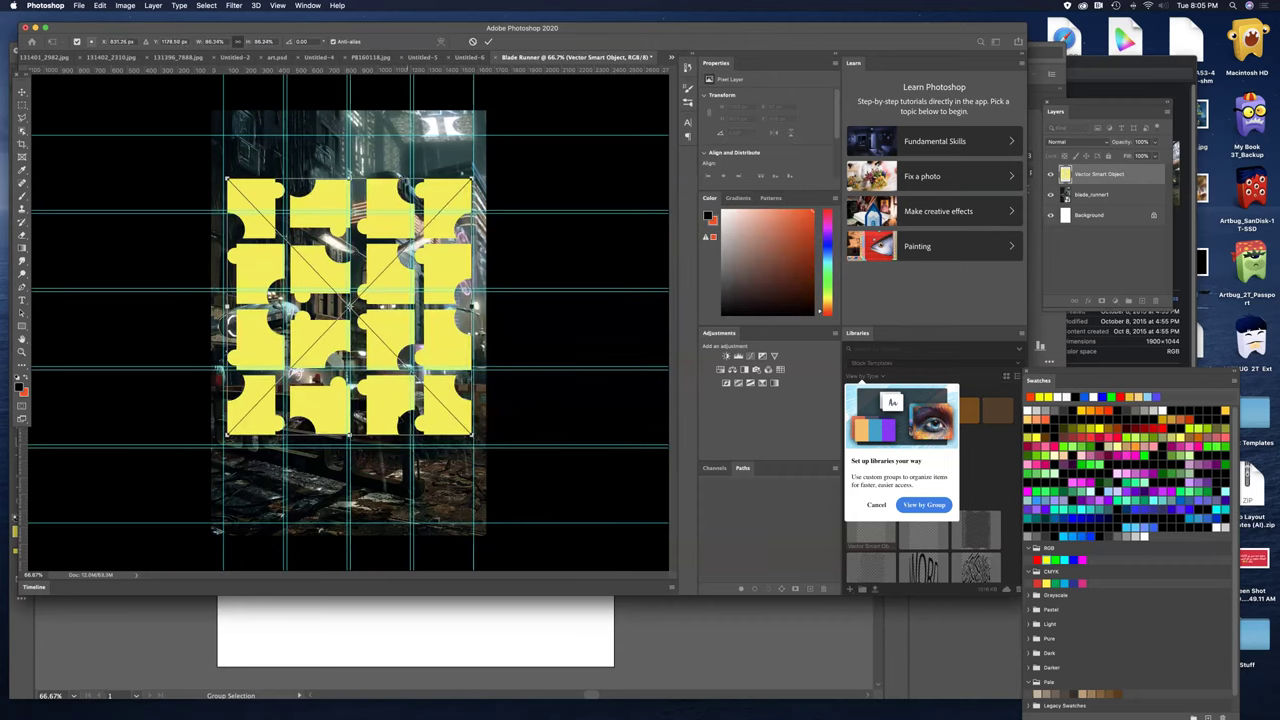
pyautogui.moveTo(383, 415); pyautogui.dragTo(383, 385)
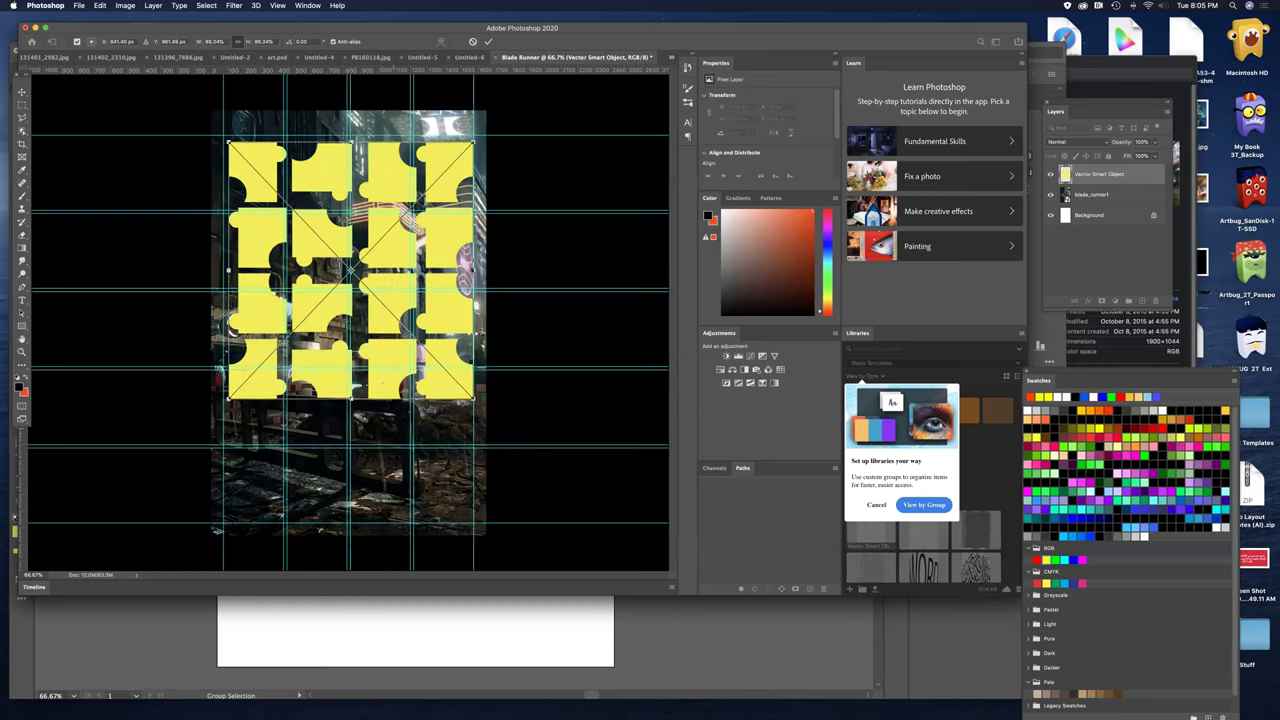
pyautogui.press('Escape')
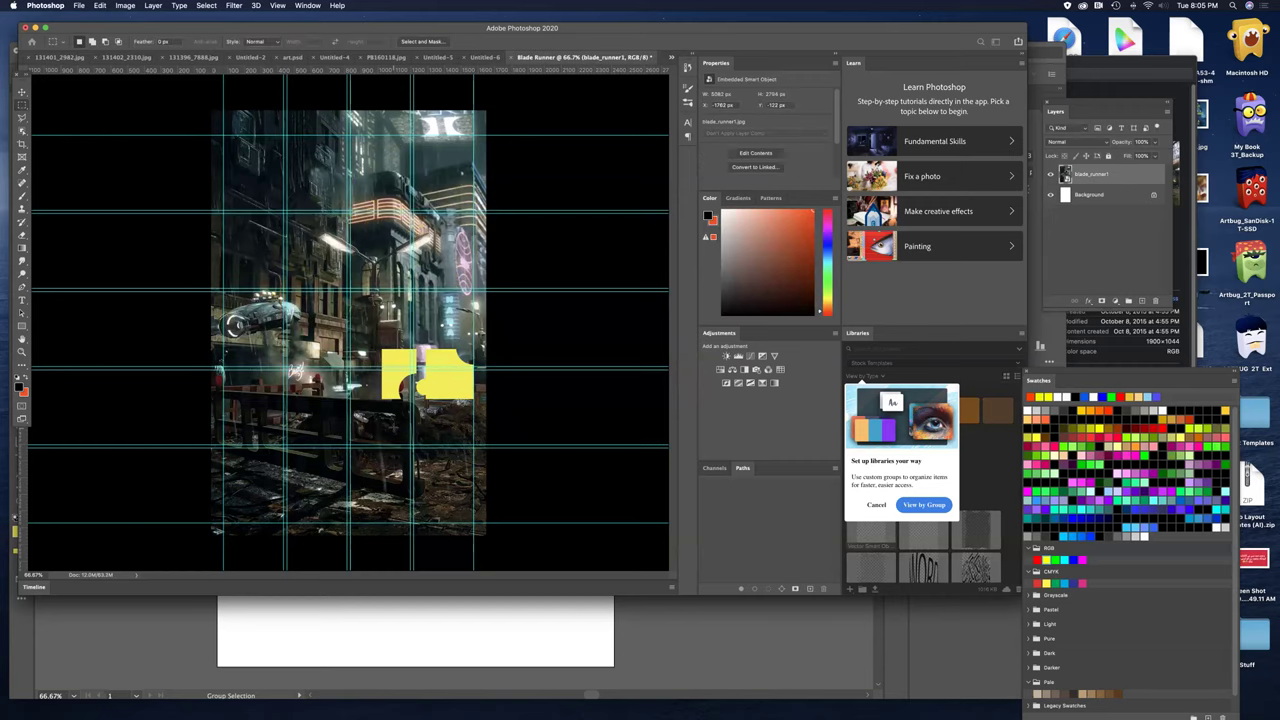
pyautogui.moveTo(420, 378); pyautogui.dragTo(425, 380)
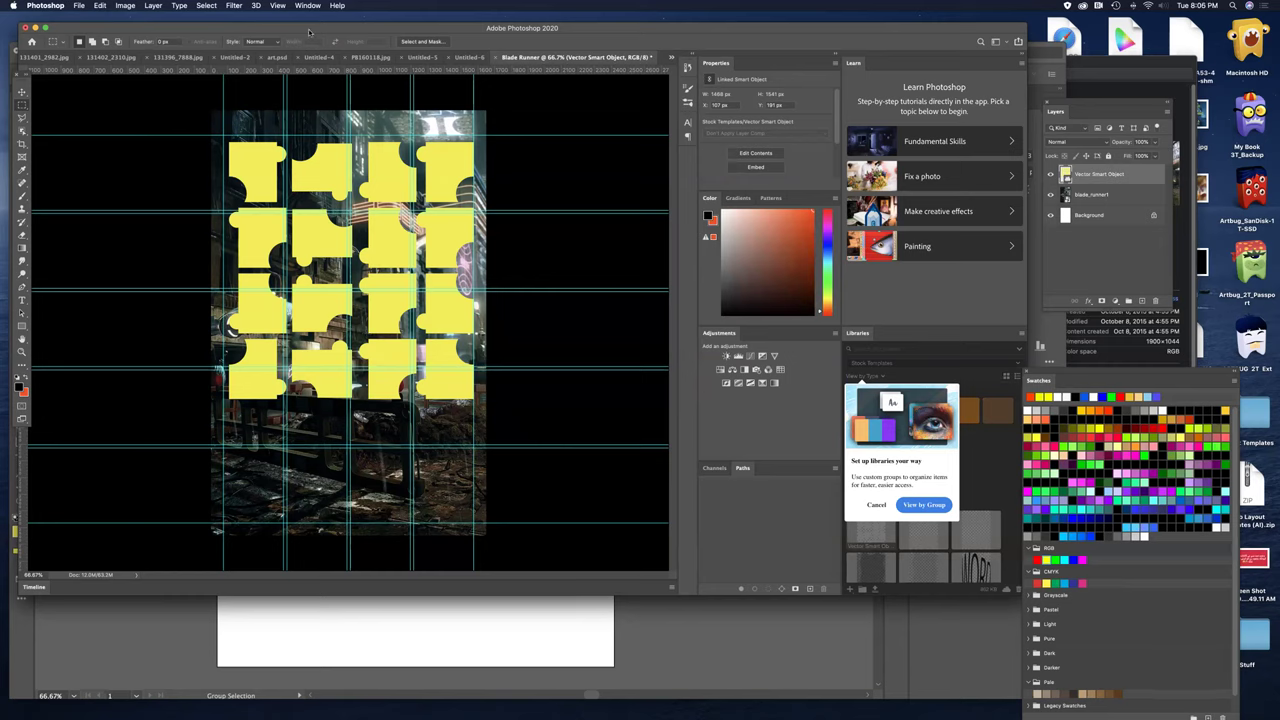
# - Place the blade_runner__rachel image from the Blade Runner folder in Finder into the Photoshop poster
pyautogui.press('super+Tab')
pyautogui.press('super+Tab')
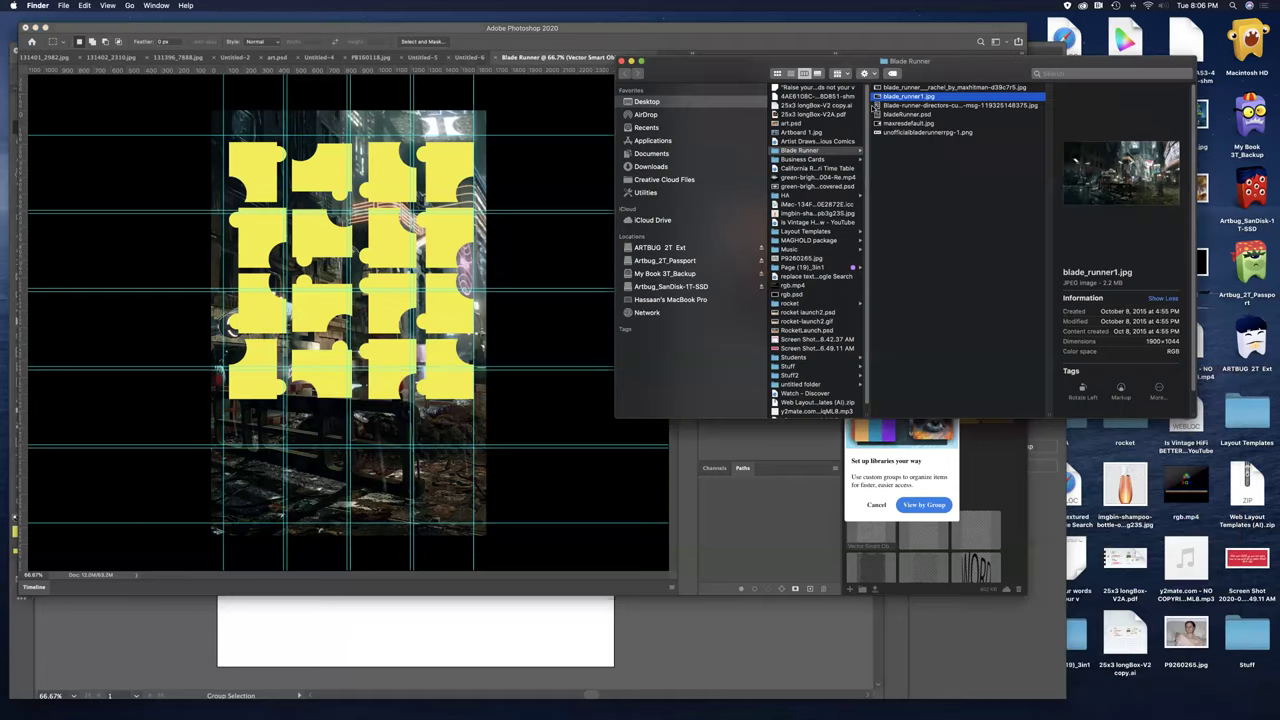
pyautogui.click(889, 88)
pyautogui.moveTo(878, 89); pyautogui.dragTo(295, 245)
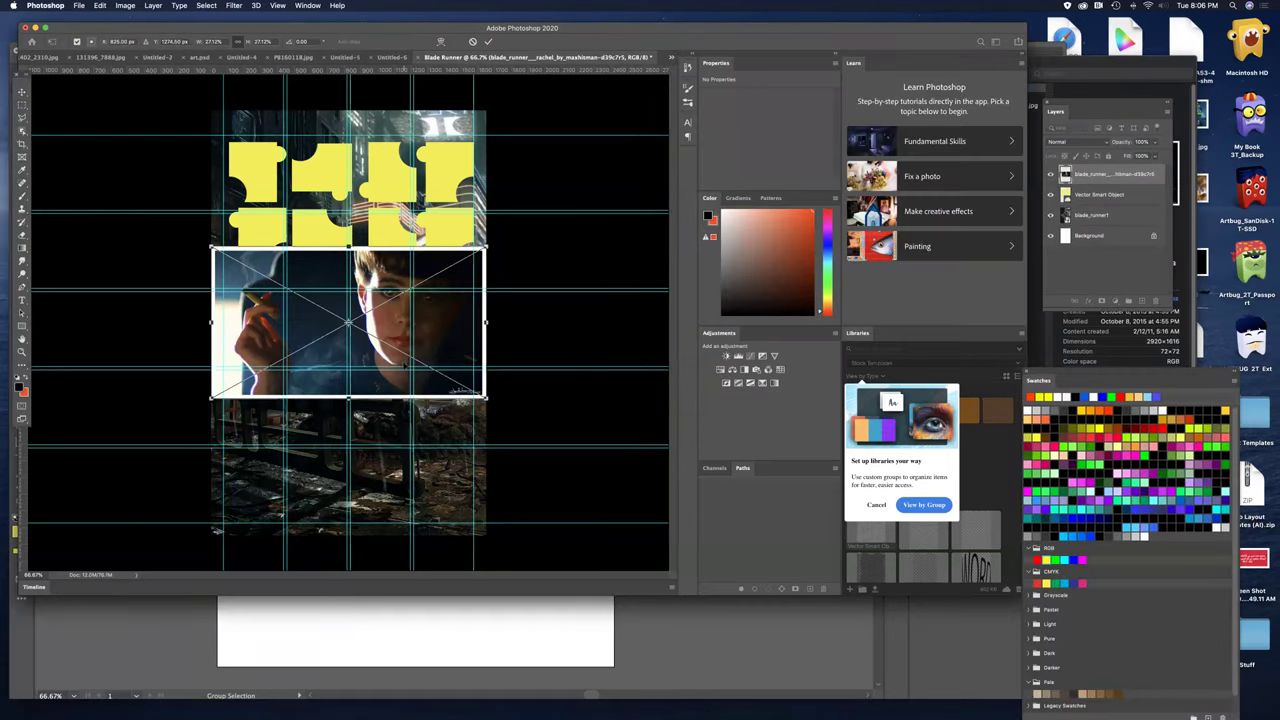
# - Enlarge the placed portrait to about 67% and position the woman's face over the puzzle pieces
pyautogui.moveTo(410, 380); pyautogui.dragTo(413, 298)
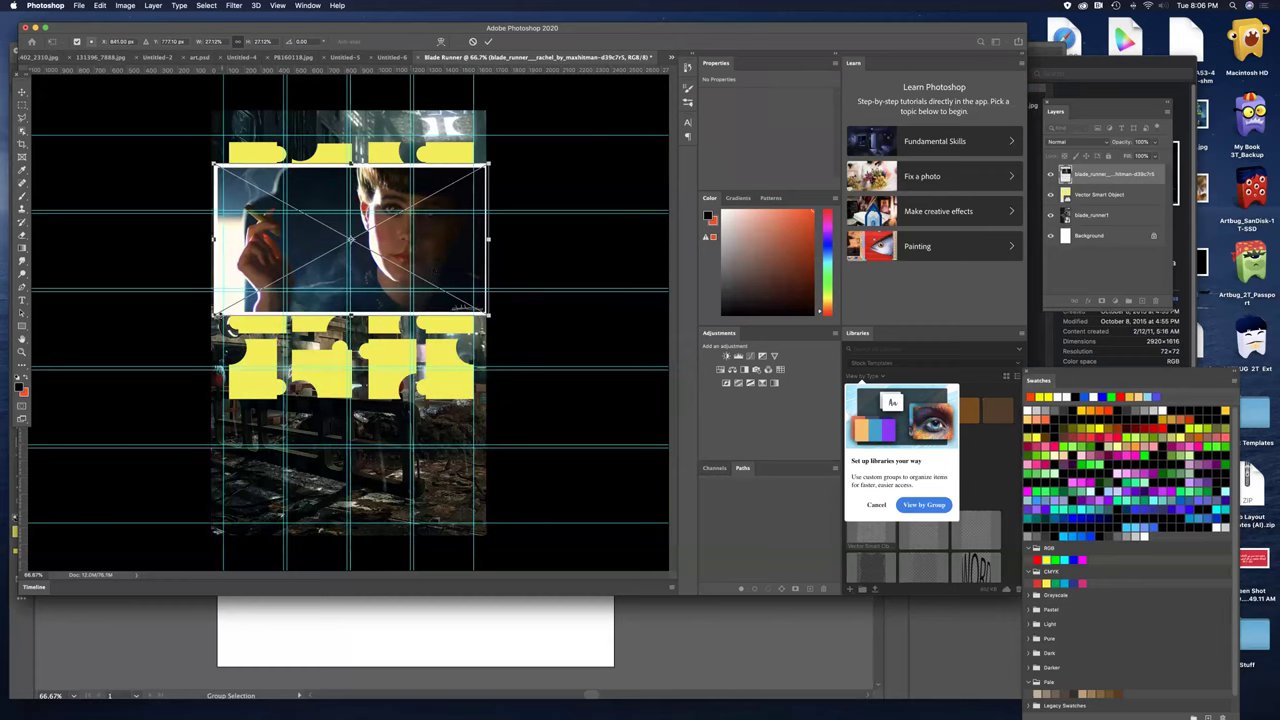
pyautogui.moveTo(214, 315); pyautogui.dragTo(5, 478)
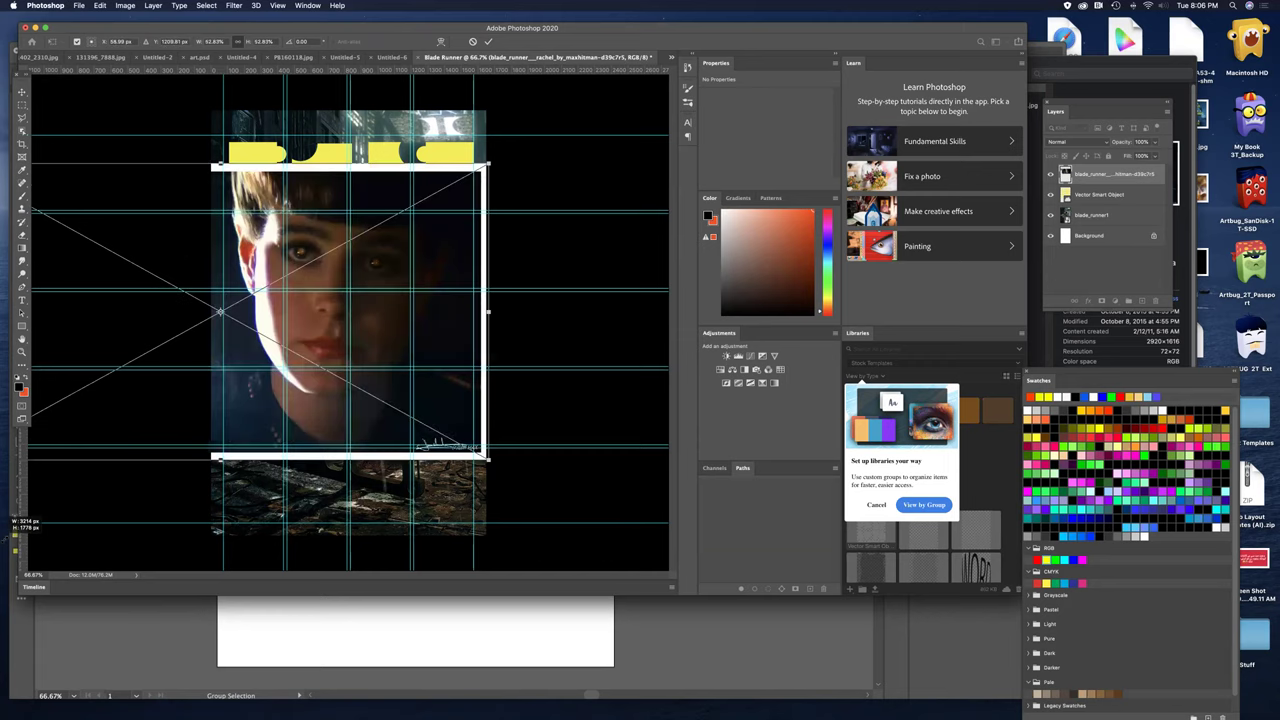
pyautogui.moveTo(391, 390); pyautogui.dragTo(430, 320)
pyautogui.moveTo(522, 387); pyautogui.dragTo(665, 465)
pyautogui.moveTo(577, 346); pyautogui.dragTo(557, 347)
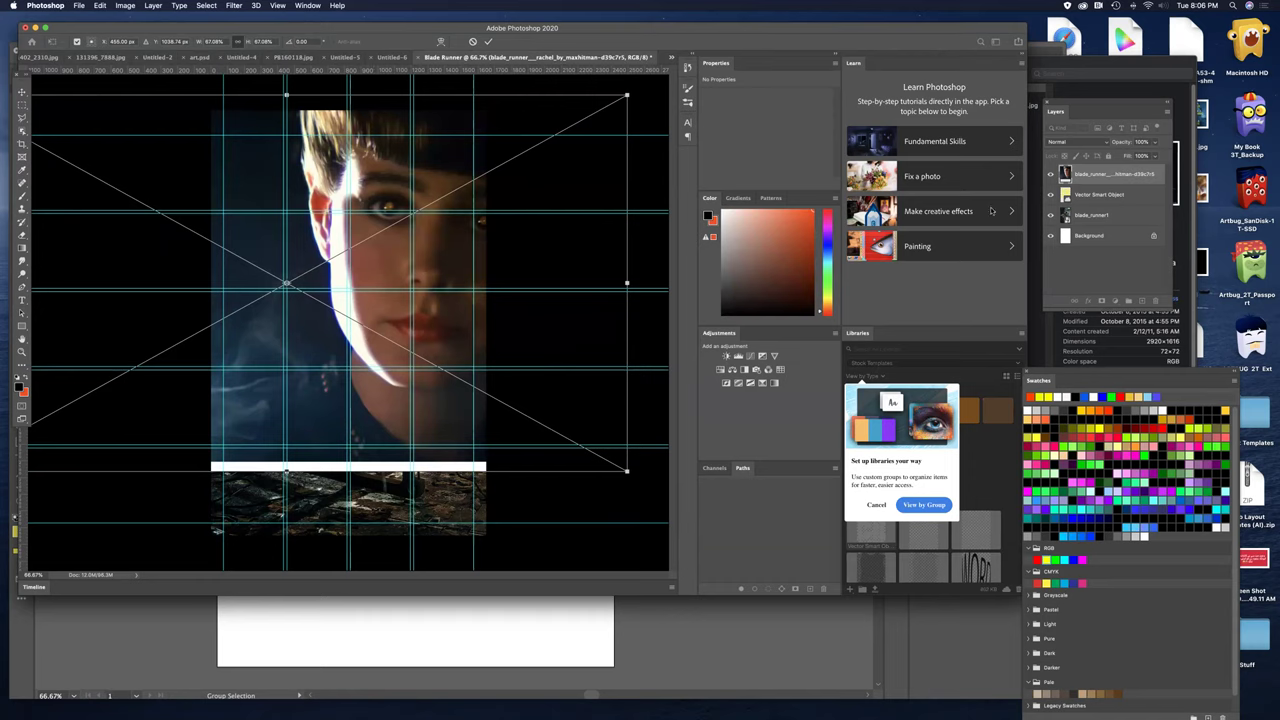
# - Lower the portrait layer's opacity to 64%, then enlarge it to about 72% and commit its position over the puzzle pieces
pyautogui.moveTo(1137, 103); pyautogui.dragTo(800, 157)
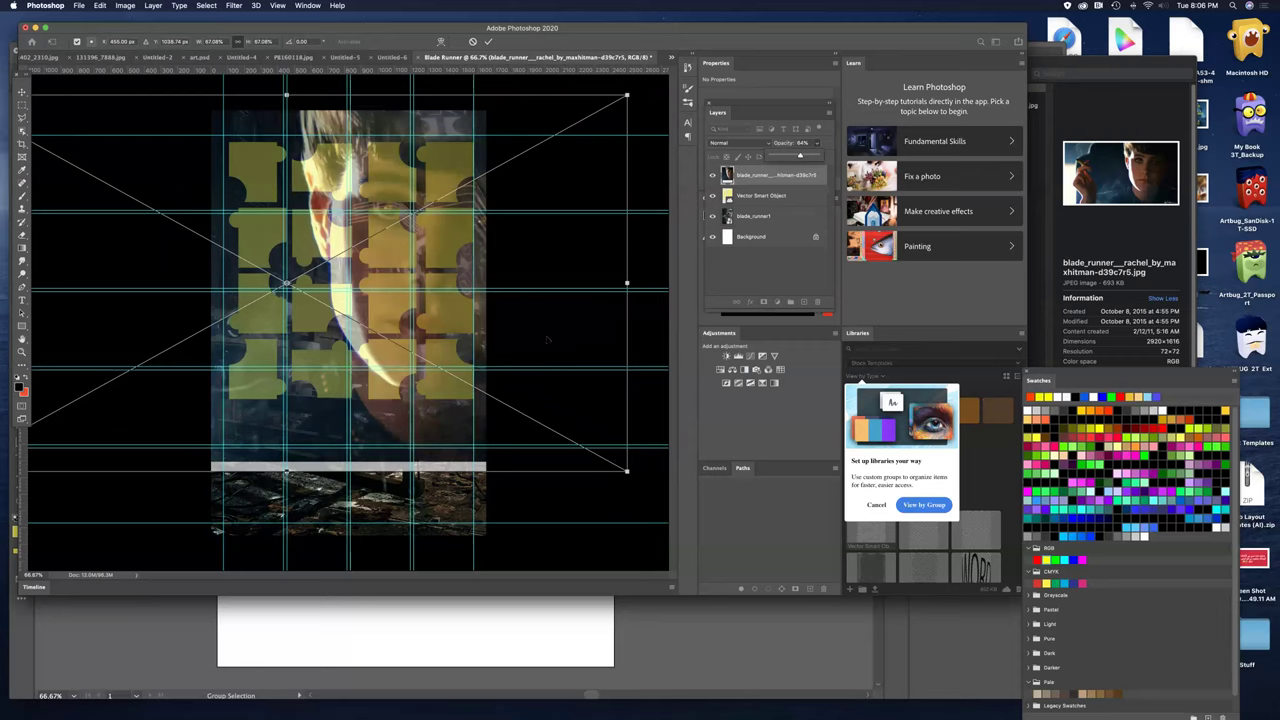
pyautogui.moveTo(628, 471); pyautogui.dragTo(675, 501)
pyautogui.moveTo(582, 409)
pyautogui.mouseDown()
pyautogui.moveTo(496, 426)
pyautogui.moveTo(566, 420)
pyautogui.mouseUp()
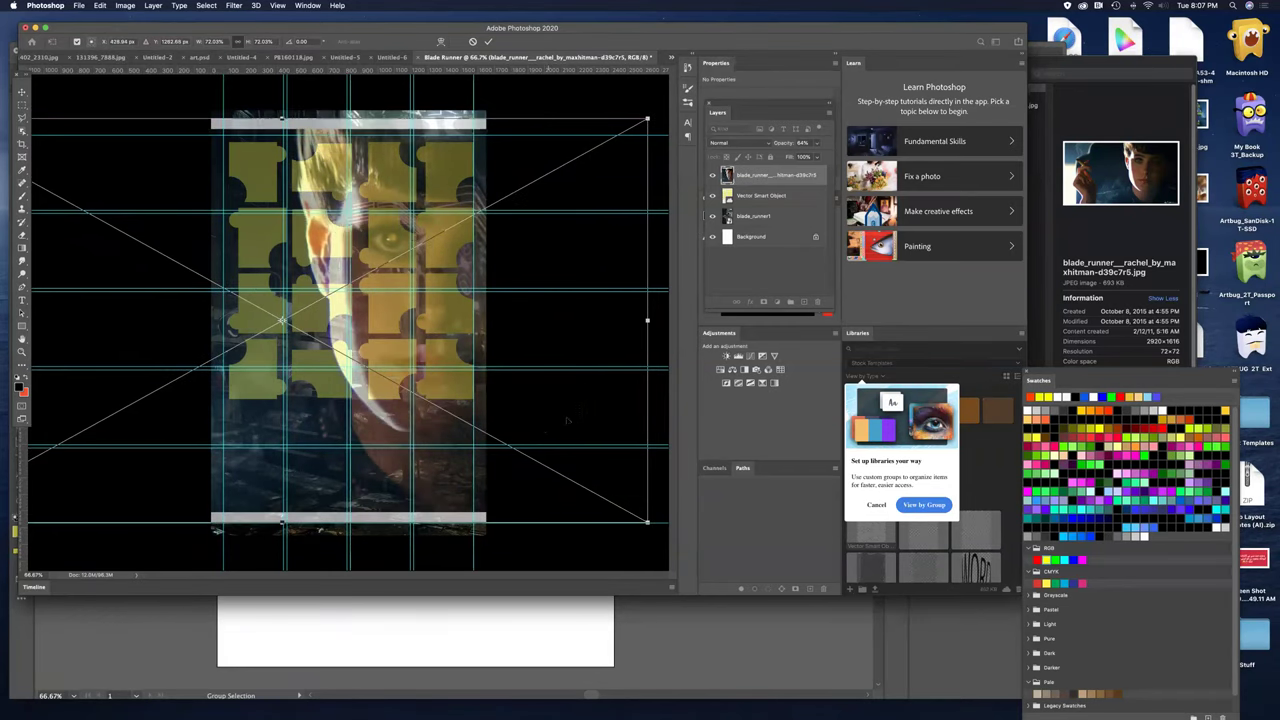
pyautogui.press('Return')
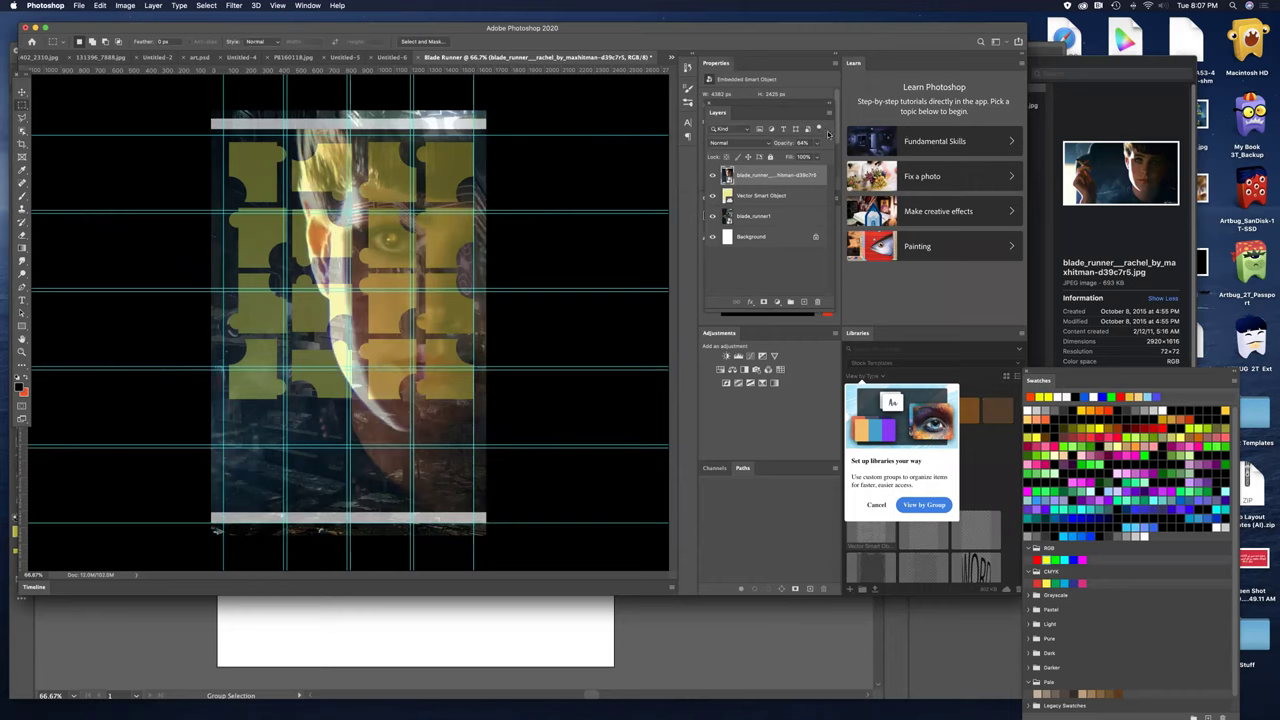
# - Set the portrait layer's opacity to 100% and toggle its visibility to compare it with the puzzle pieces underneath
pyautogui.click(816, 145)
pyautogui.moveTo(812, 155); pyautogui.dragTo(866, 158)
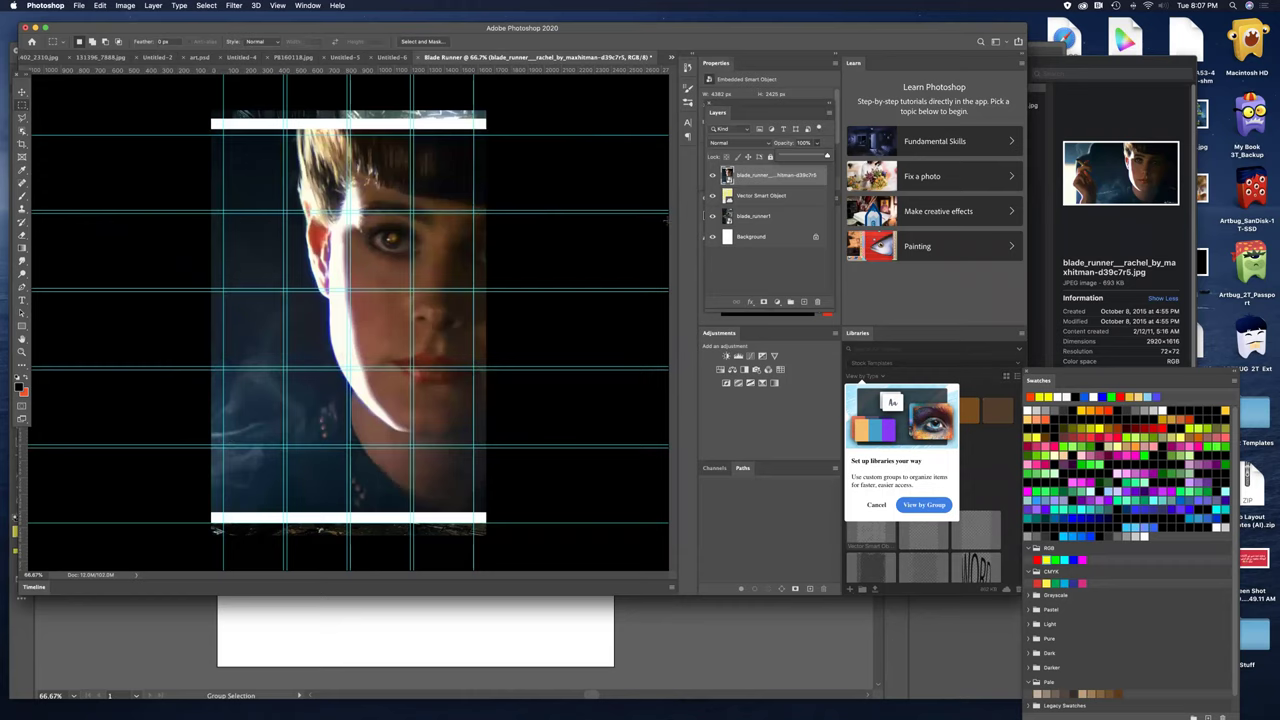
pyautogui.click(713, 175)
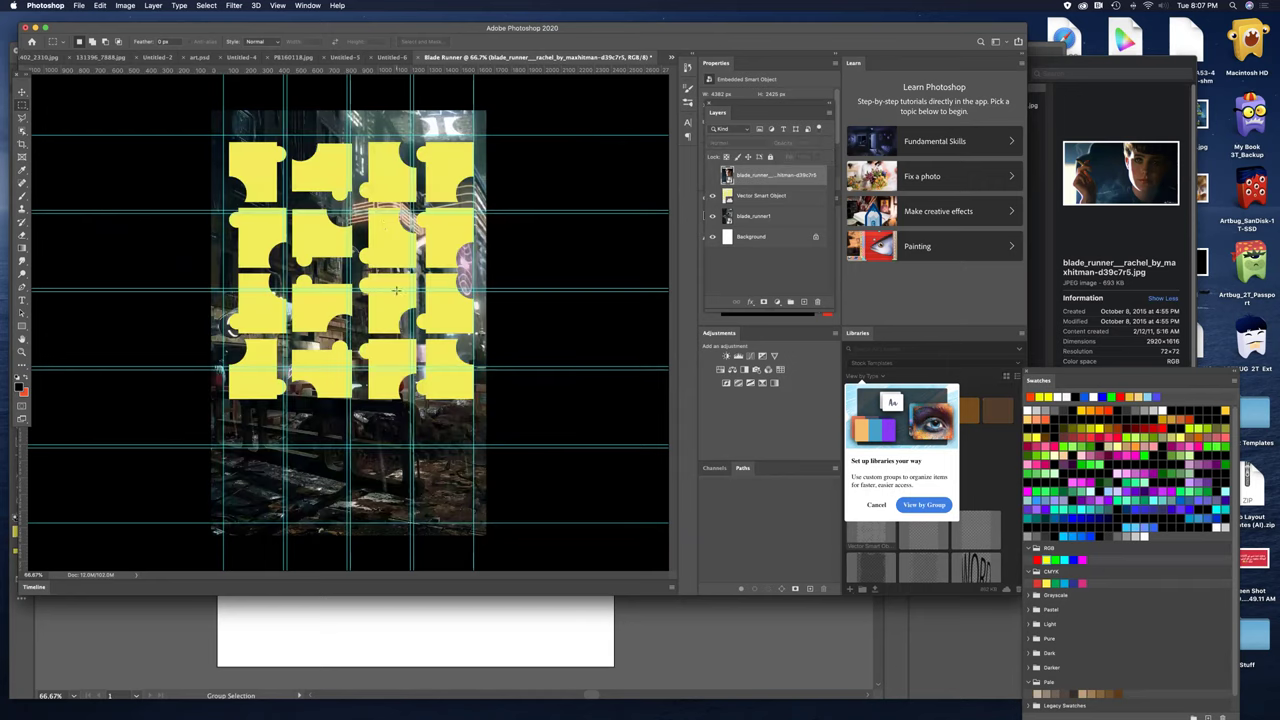
pyautogui.click(713, 176)
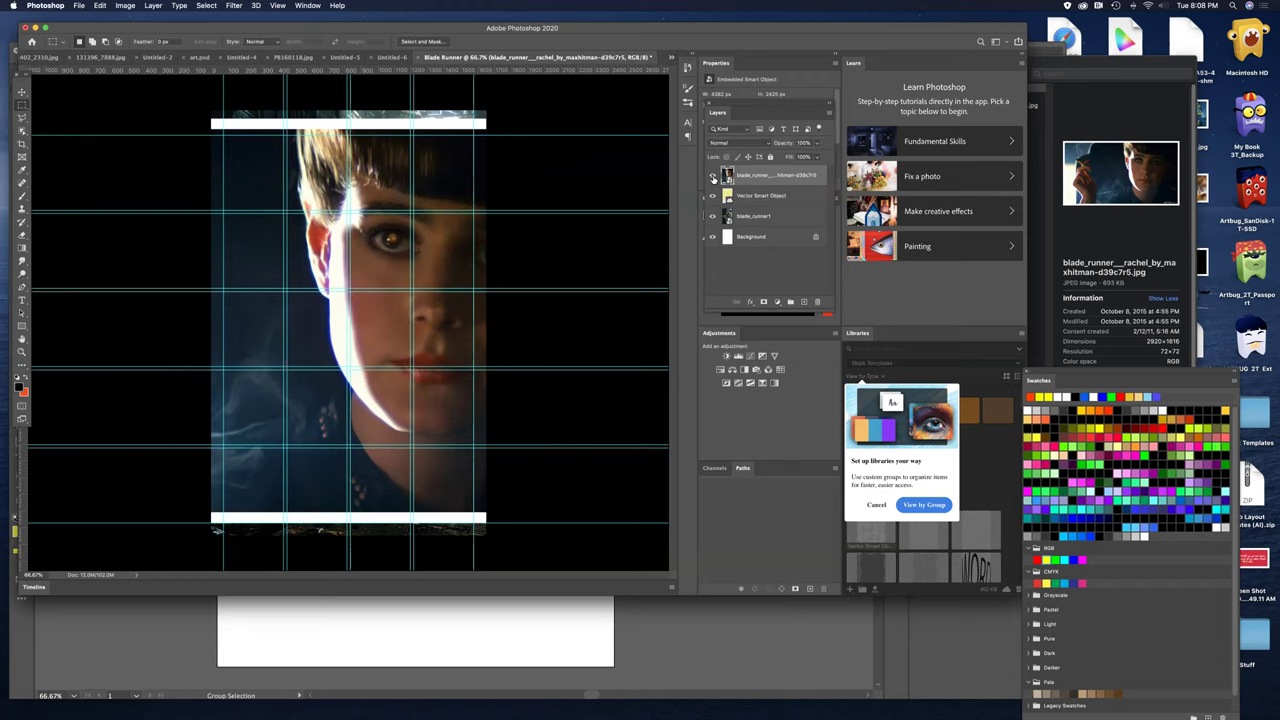
pyautogui.click(714, 178)
pyautogui.click(714, 178)
pyautogui.press('super+comma')
pyautogui.press('super+comma')
pyautogui.press('super+comma')
pyautogui.press('super+comma')
# - Clip the portrait layer to the puzzle-piece Smart Object with a clipping mask and hide the guides
pyautogui.moveTo(765, 103); pyautogui.dragTo(571, 147)
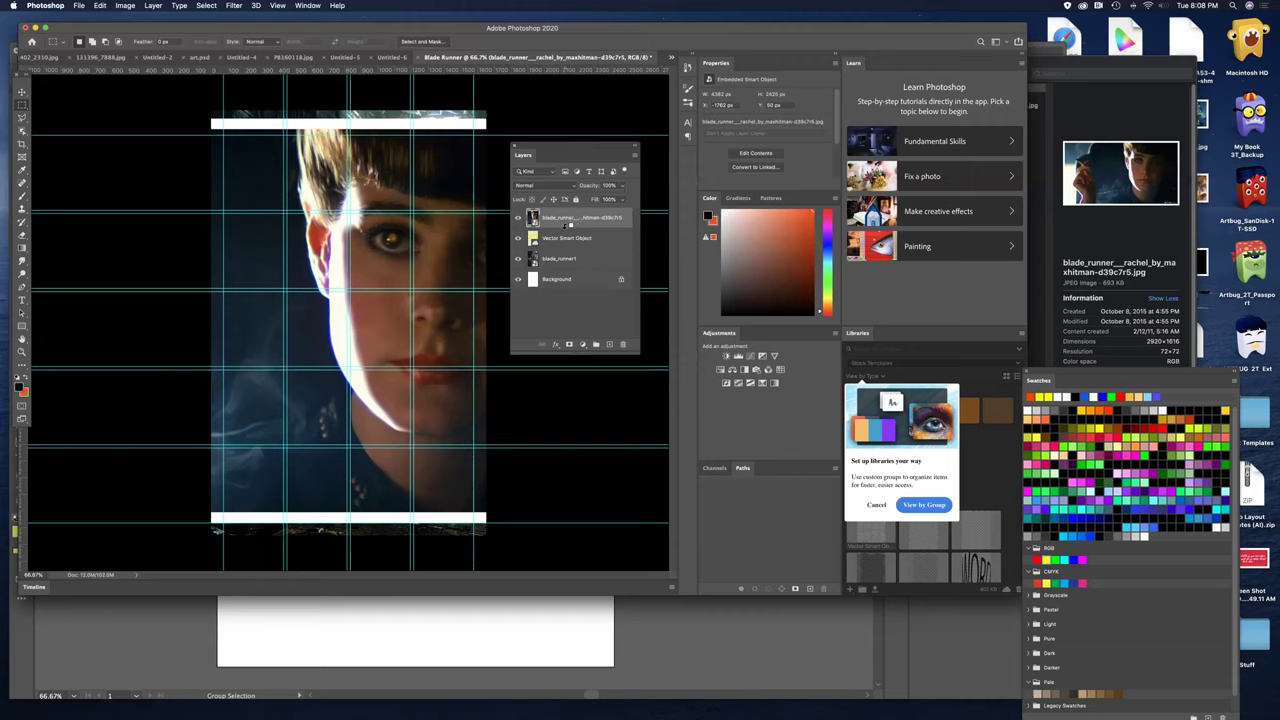
pyautogui.keyDown('alt'); pyautogui.click(565, 226); pyautogui.keyUp('alt')
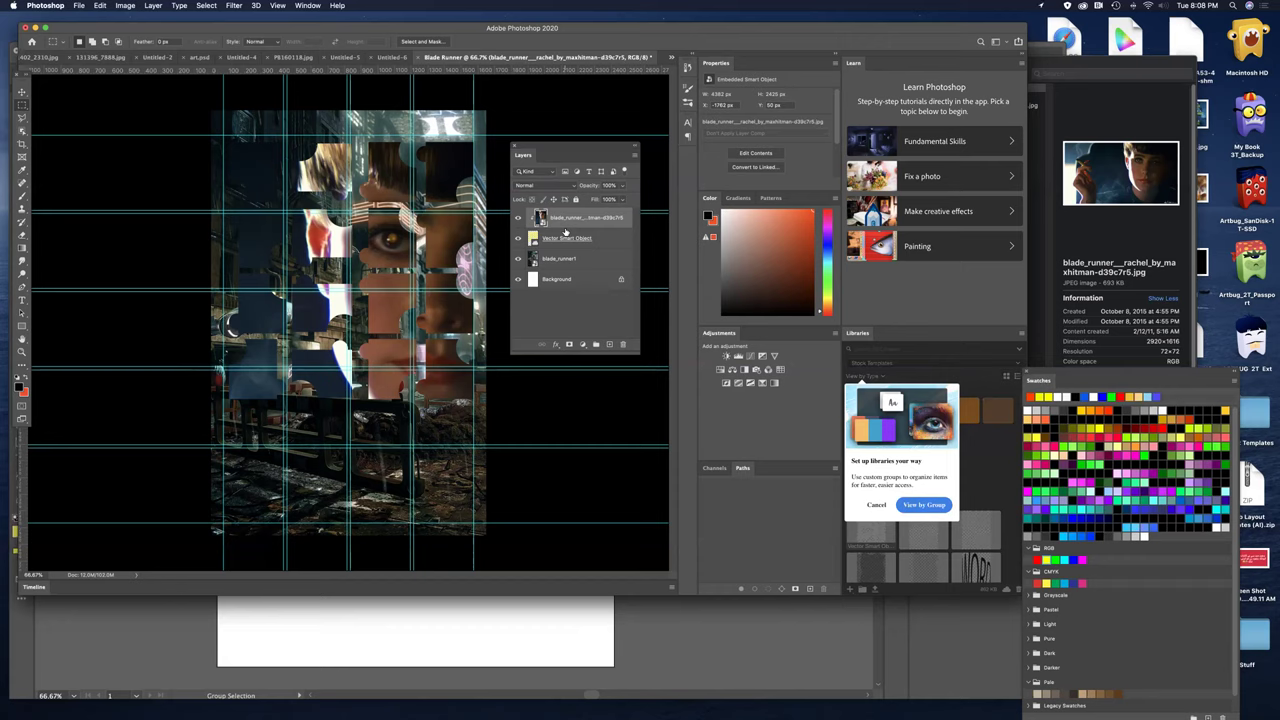
pyautogui.press('super+semicolon')
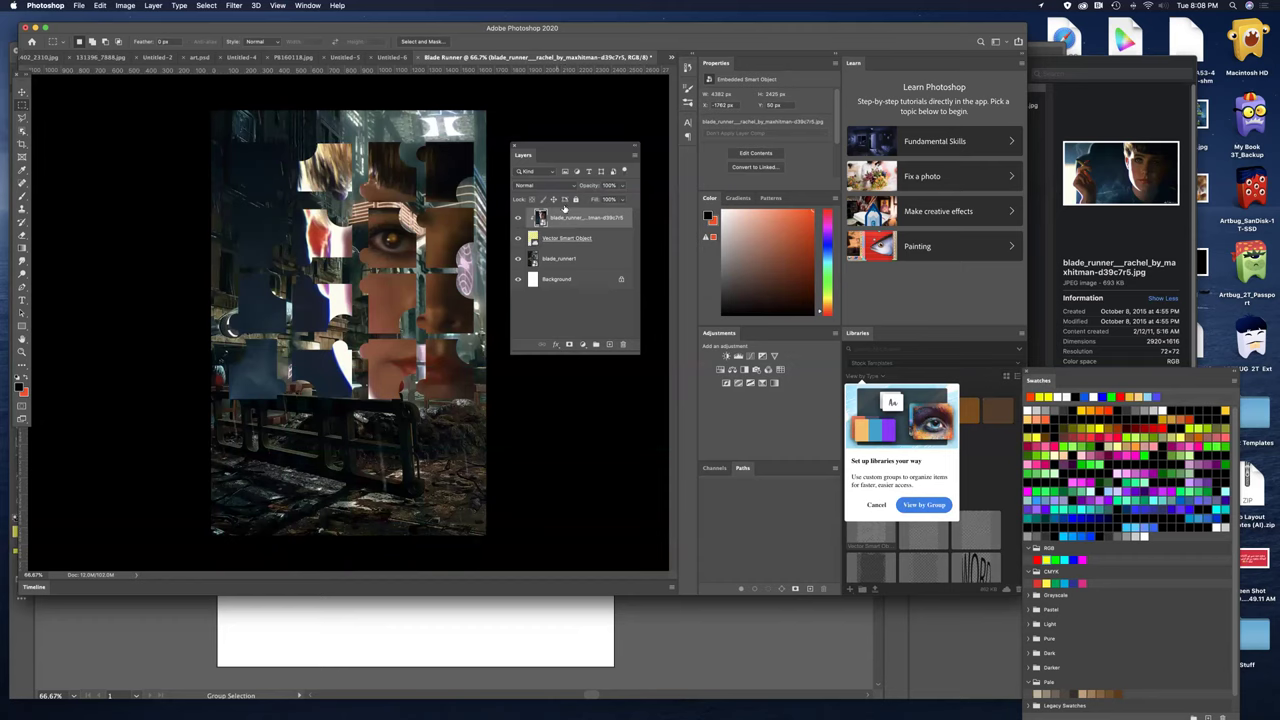
pyautogui.moveTo(585, 148); pyautogui.dragTo(645, 140)
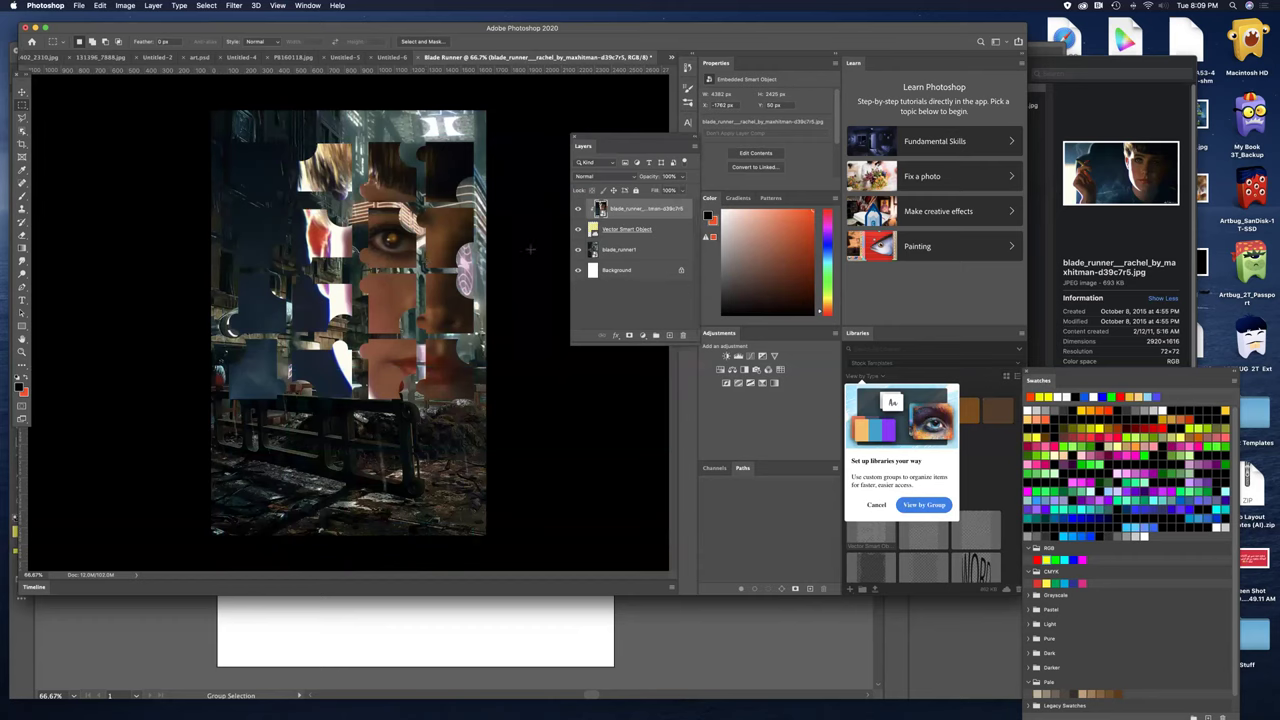
# - Hide the portrait and puzzle-piece layers and duplicate the blade_runner1 background image layer
pyautogui.click(577, 208)
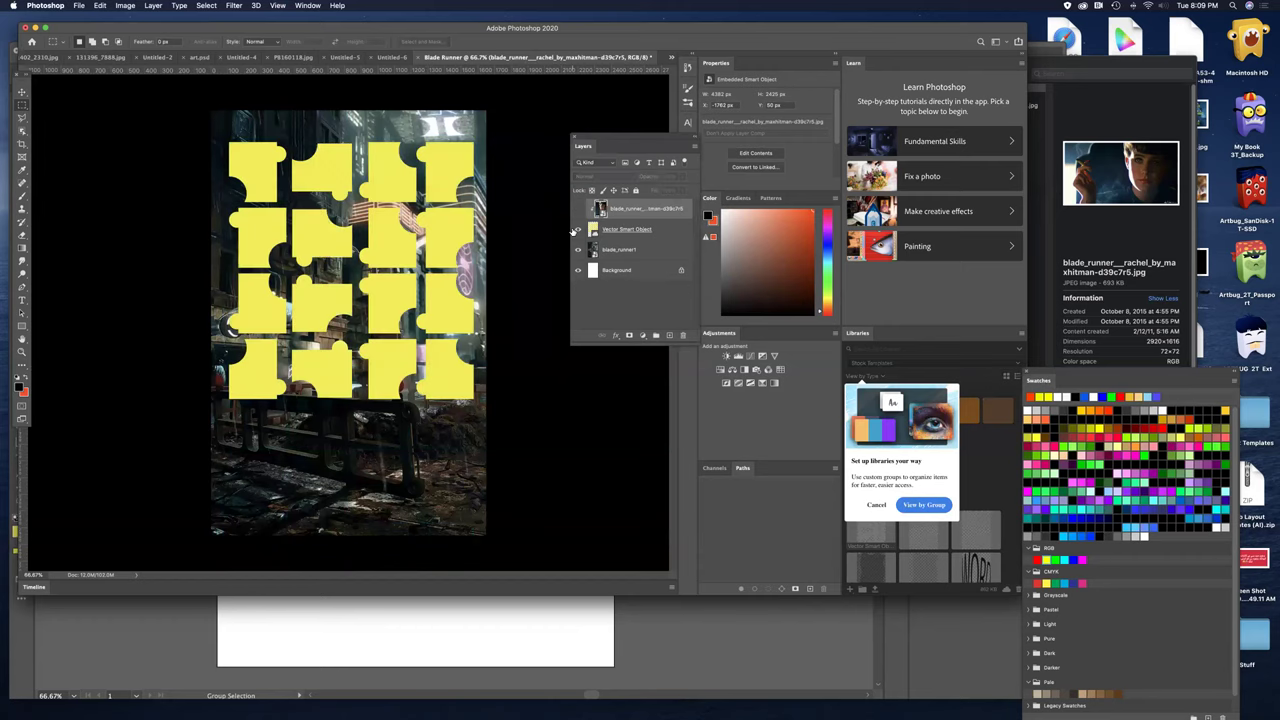
pyautogui.click(577, 229)
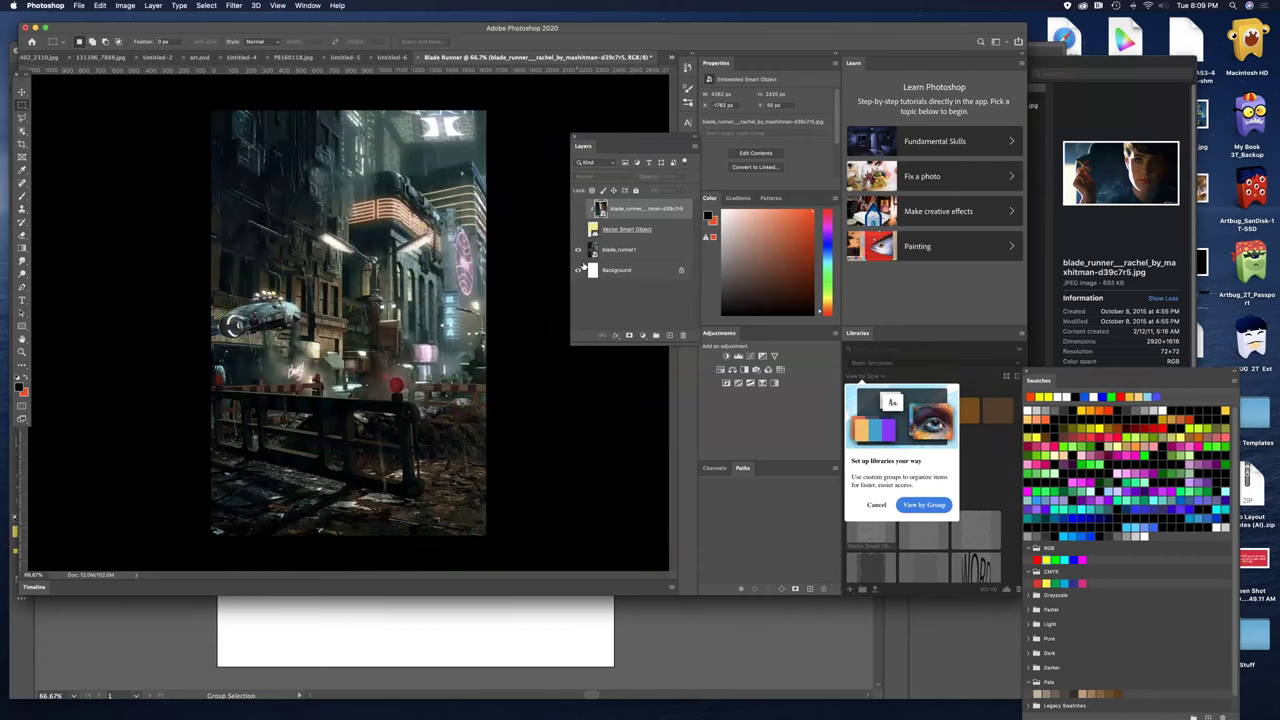
pyautogui.click(631, 251)
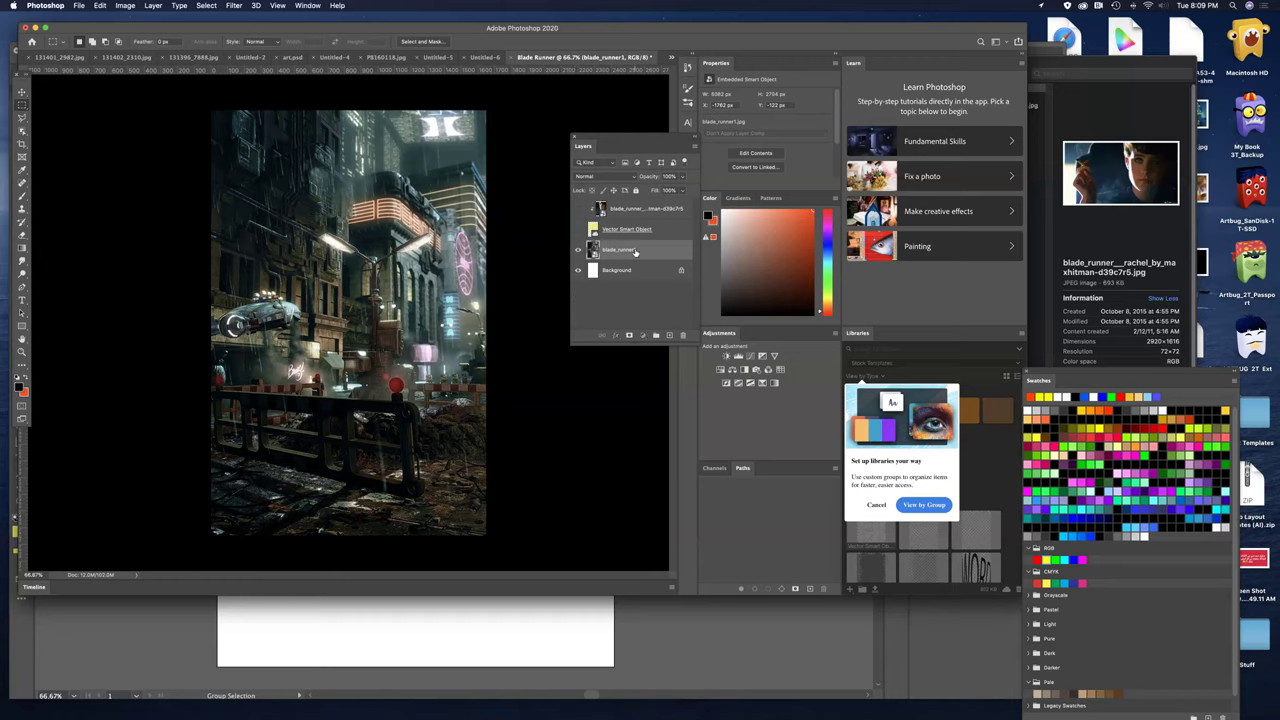
pyautogui.press('super+j')
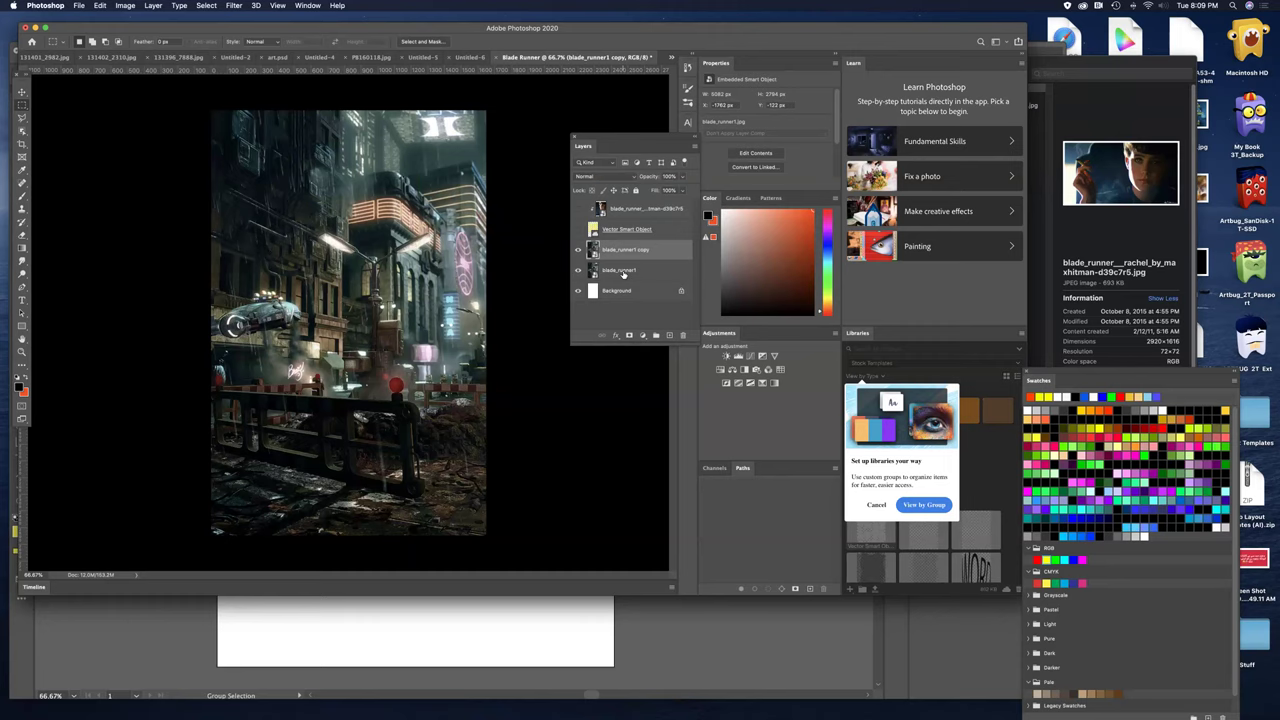
# - Invert the colors of the duplicated blade_runner1 layer
pyautogui.click(623, 273)
pyautogui.click(628, 252)
pyautogui.press('super+i')
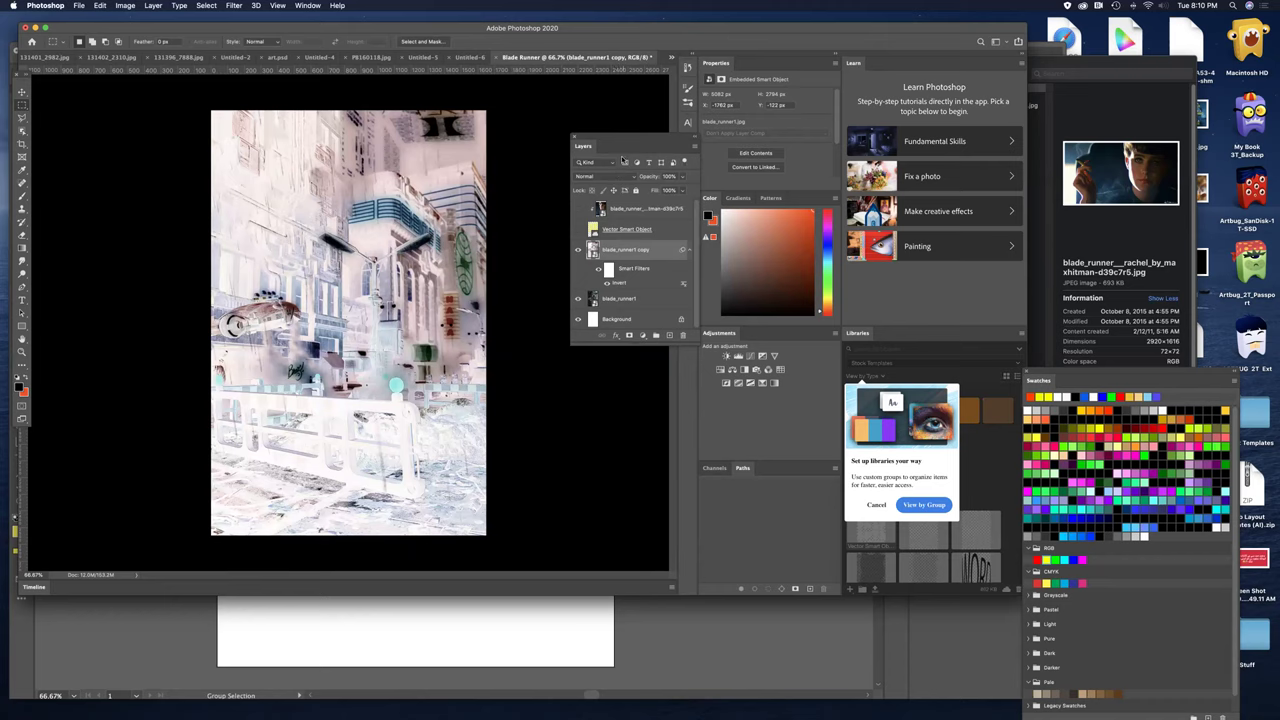
pyautogui.moveTo(631, 137); pyautogui.dragTo(569, 131)
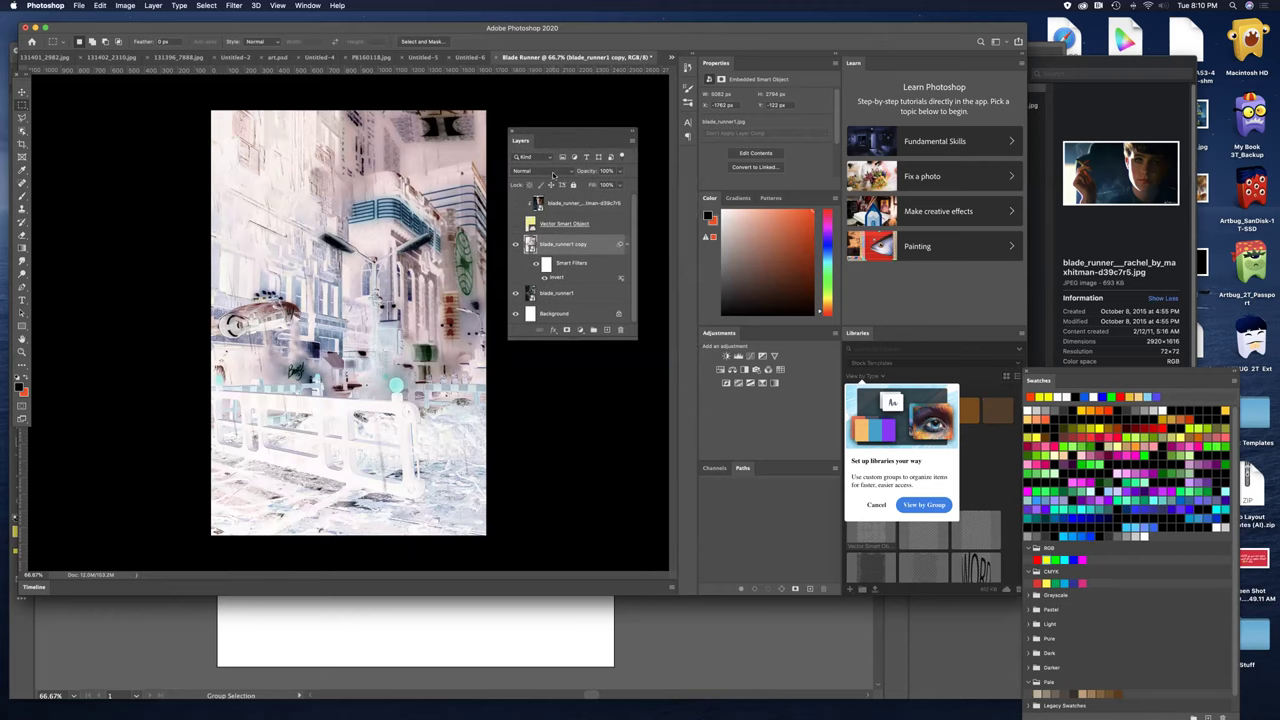
# - Set the inverted blade_runner1 copy layer's blend mode to Color Dodge and toggle its visibility to compare the effect
pyautogui.click(553, 175)
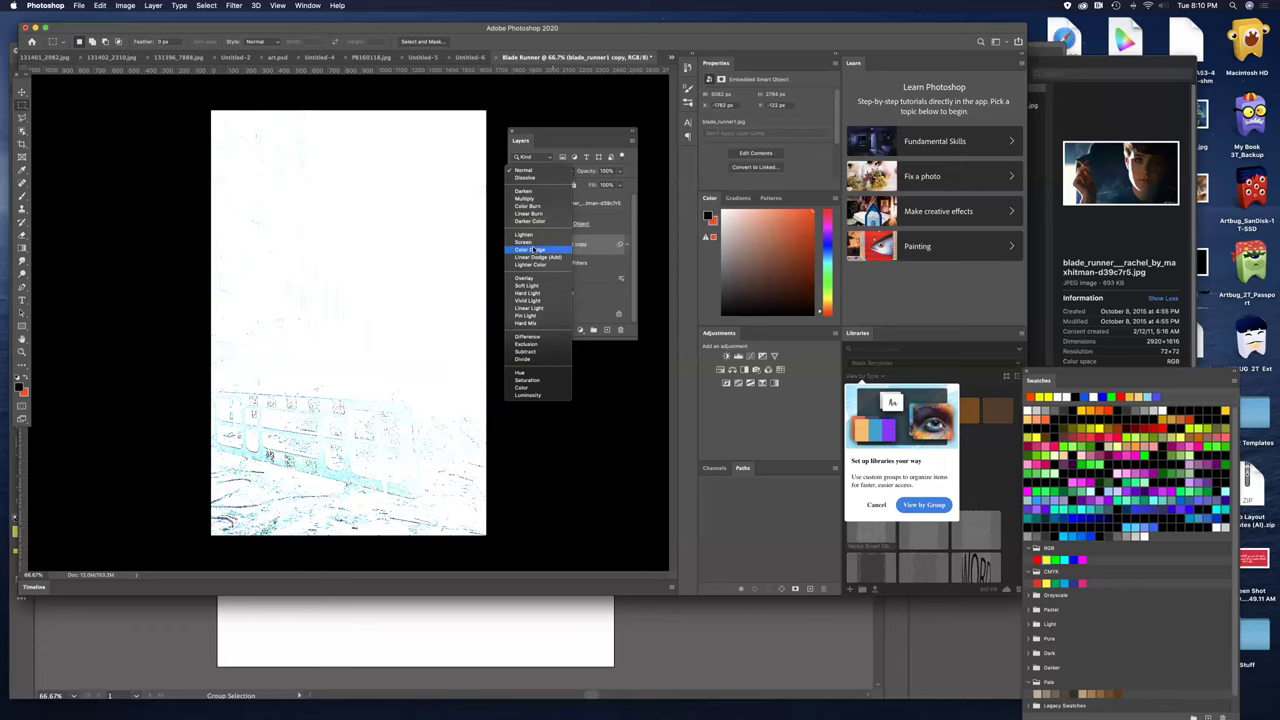
pyautogui.click(533, 250)
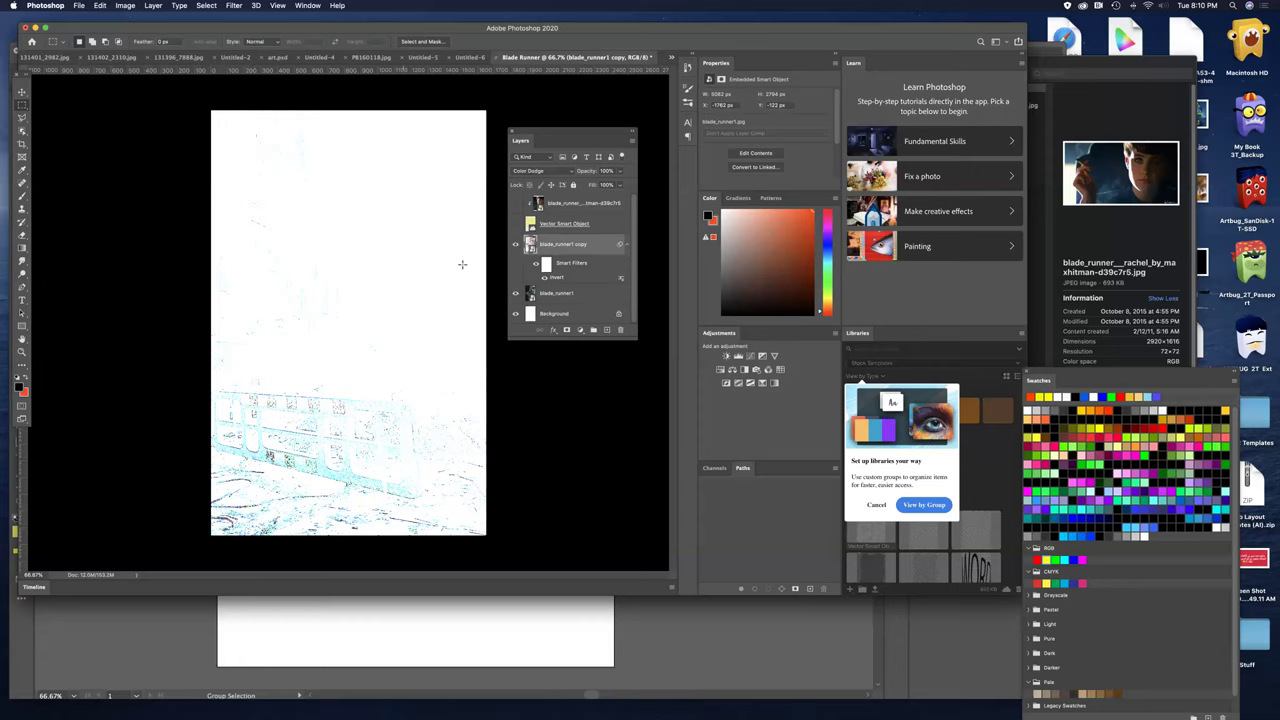
pyautogui.click(515, 244)
pyautogui.click(515, 244)
# - Apply a Gaussian Blur with a radius of about 3.8 pixels to the blade_runner1 copy layer for a colored line-drawing look
pyautogui.click(233, 6)
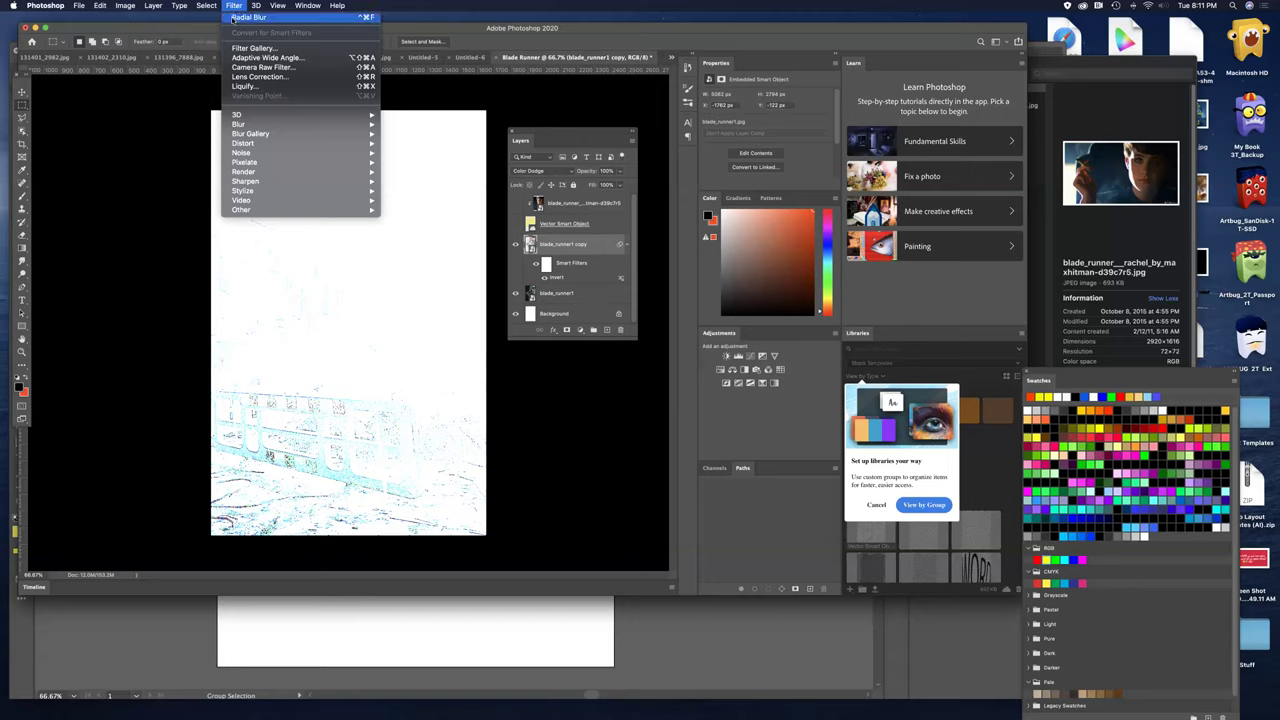
pyautogui.moveTo(237, 124)
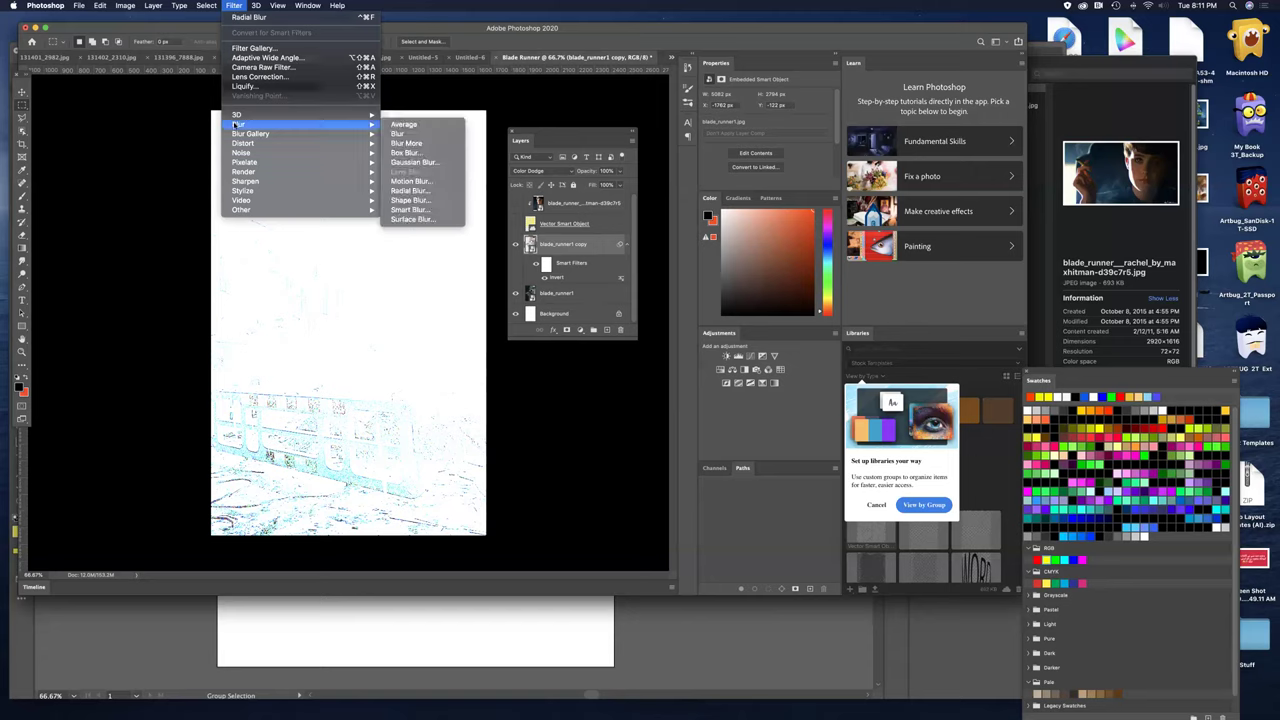
pyautogui.click(410, 163)
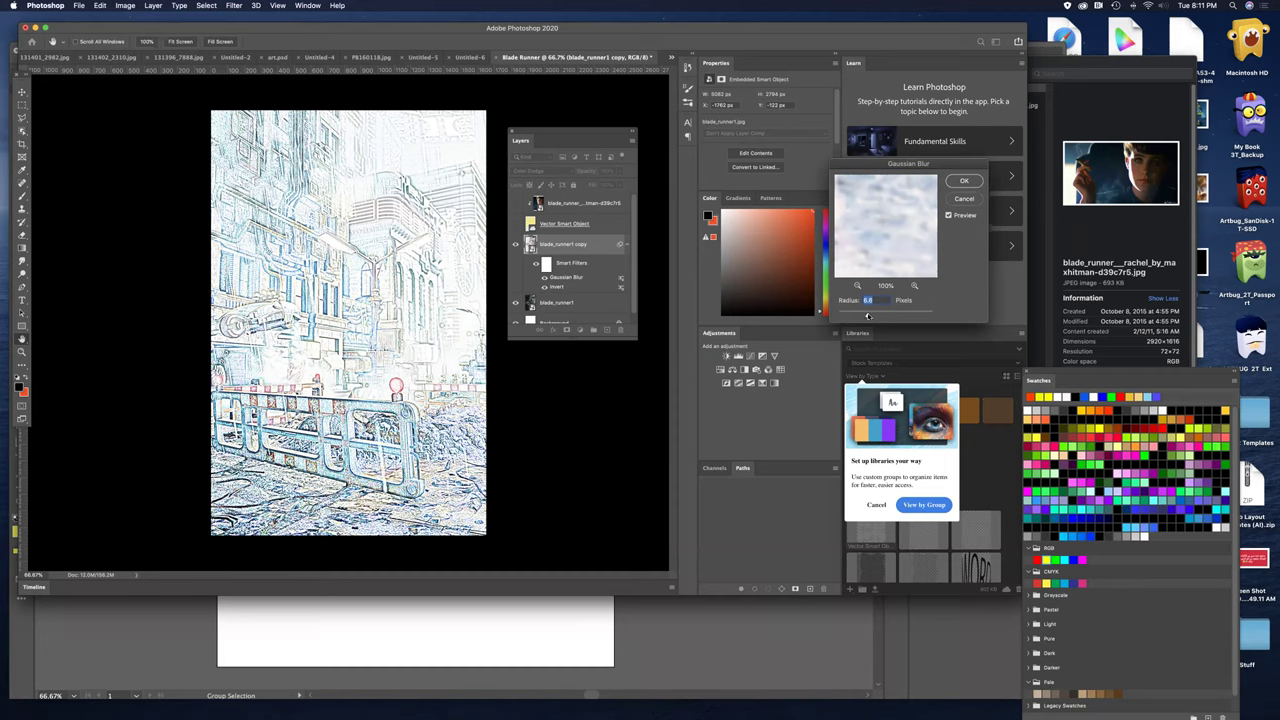
pyautogui.moveTo(867, 316); pyautogui.dragTo(859, 316)
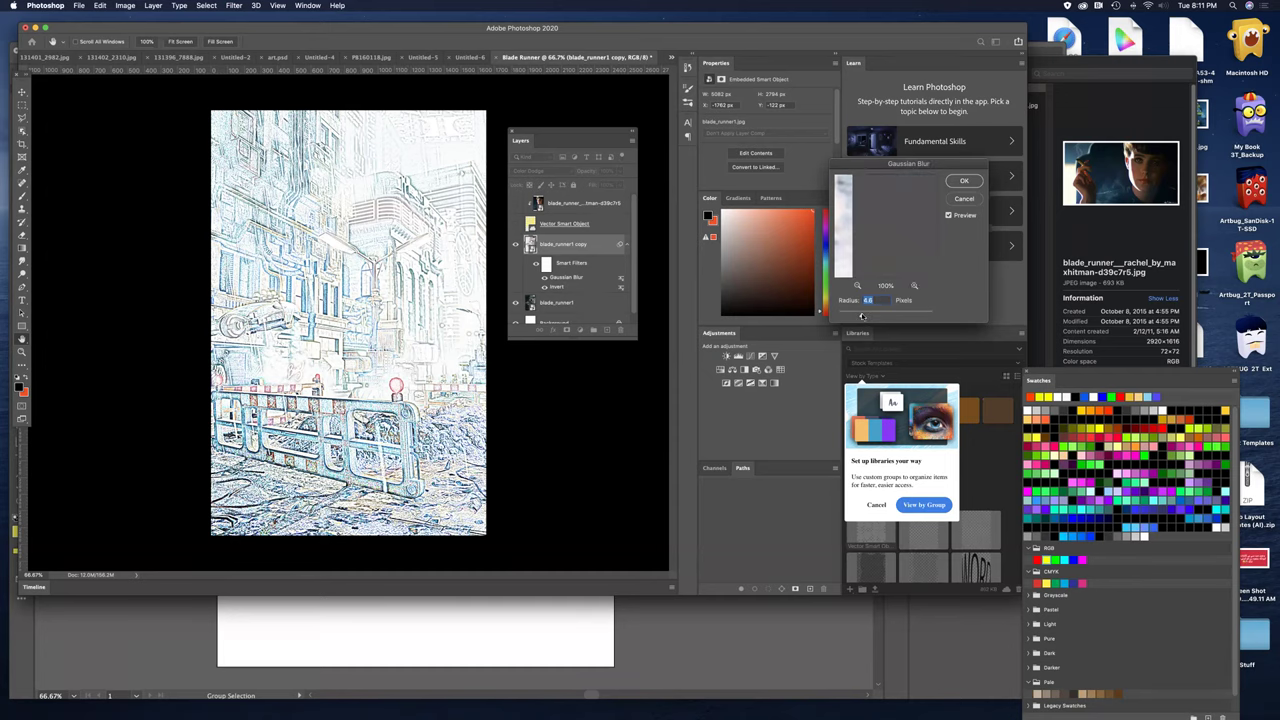
pyautogui.moveTo(940, 167); pyautogui.dragTo(687, 240)
pyautogui.moveTo(607, 388); pyautogui.dragTo(592, 391)
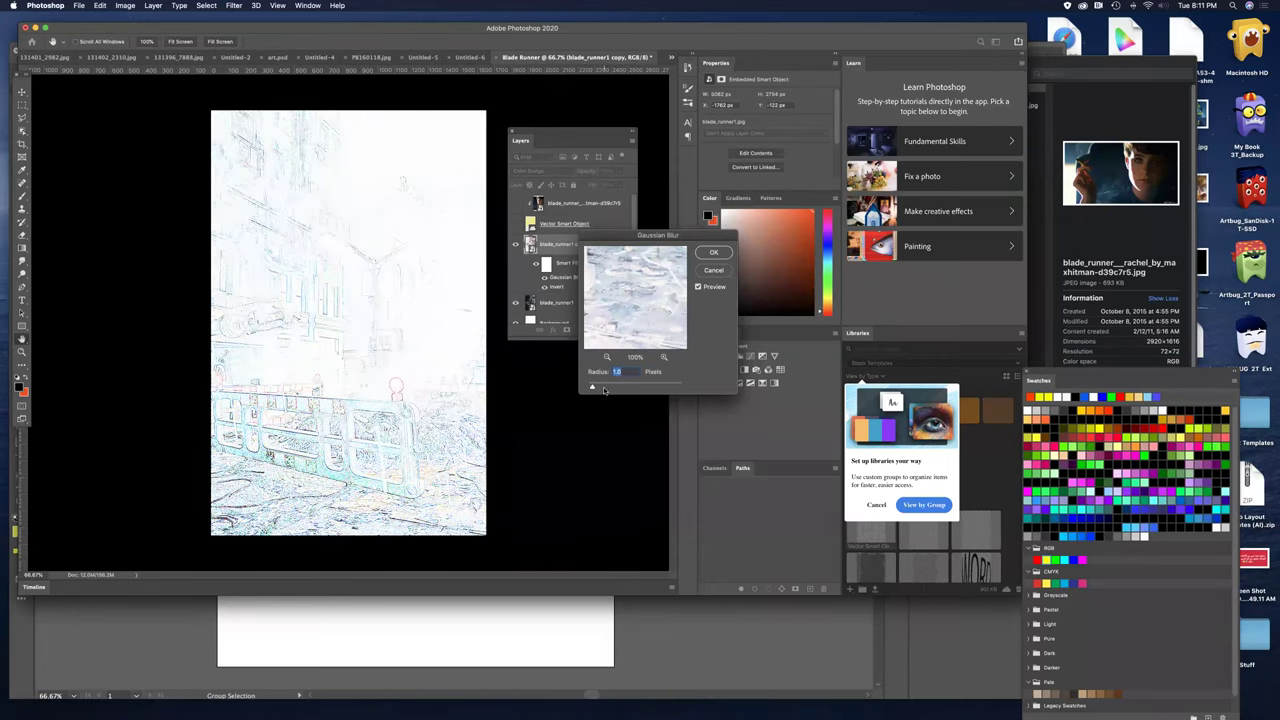
pyautogui.moveTo(591, 388); pyautogui.dragTo(610, 390)
pyautogui.moveTo(610, 388); pyautogui.dragTo(684, 389)
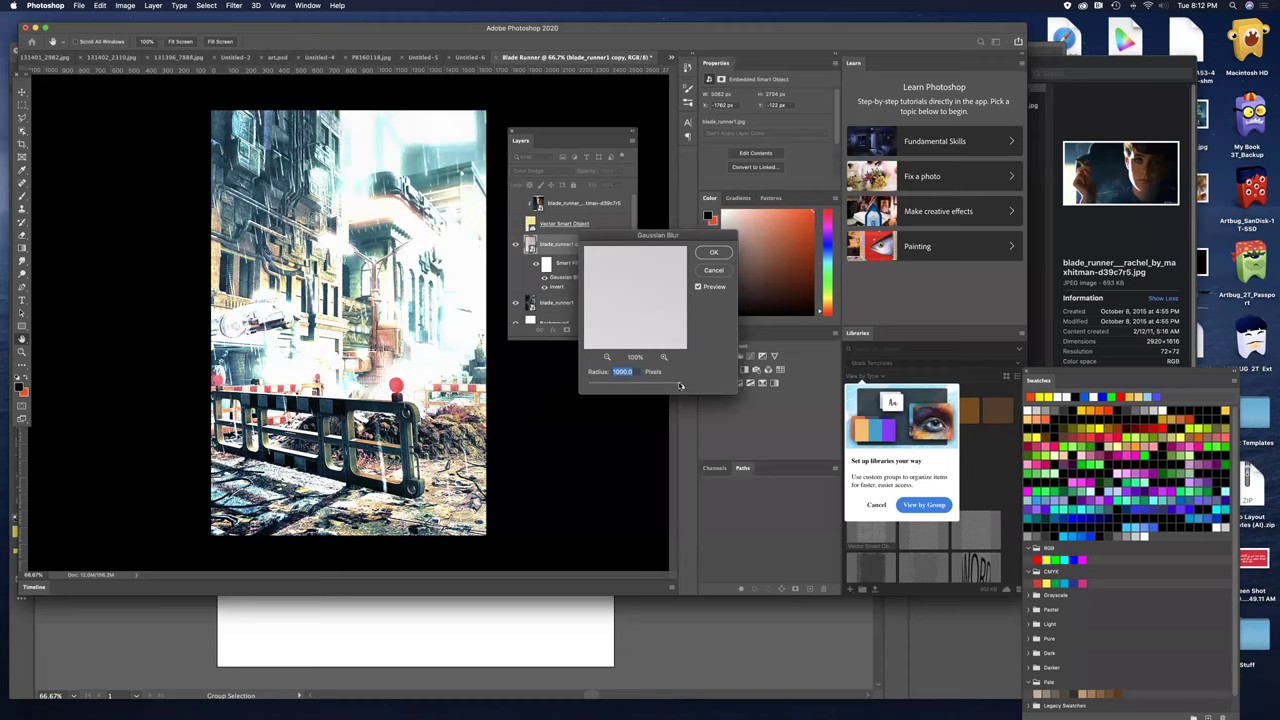
pyautogui.moveTo(682, 387); pyautogui.dragTo(637, 389)
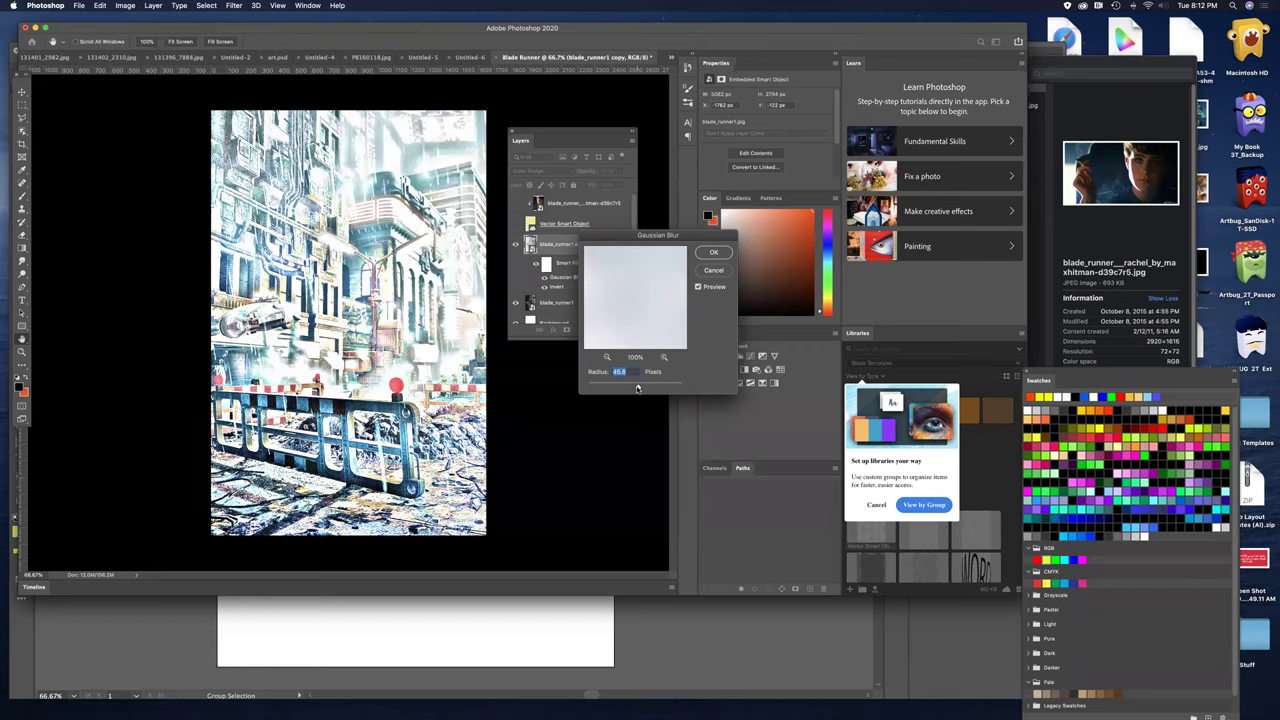
pyautogui.moveTo(638, 388); pyautogui.dragTo(606, 388)
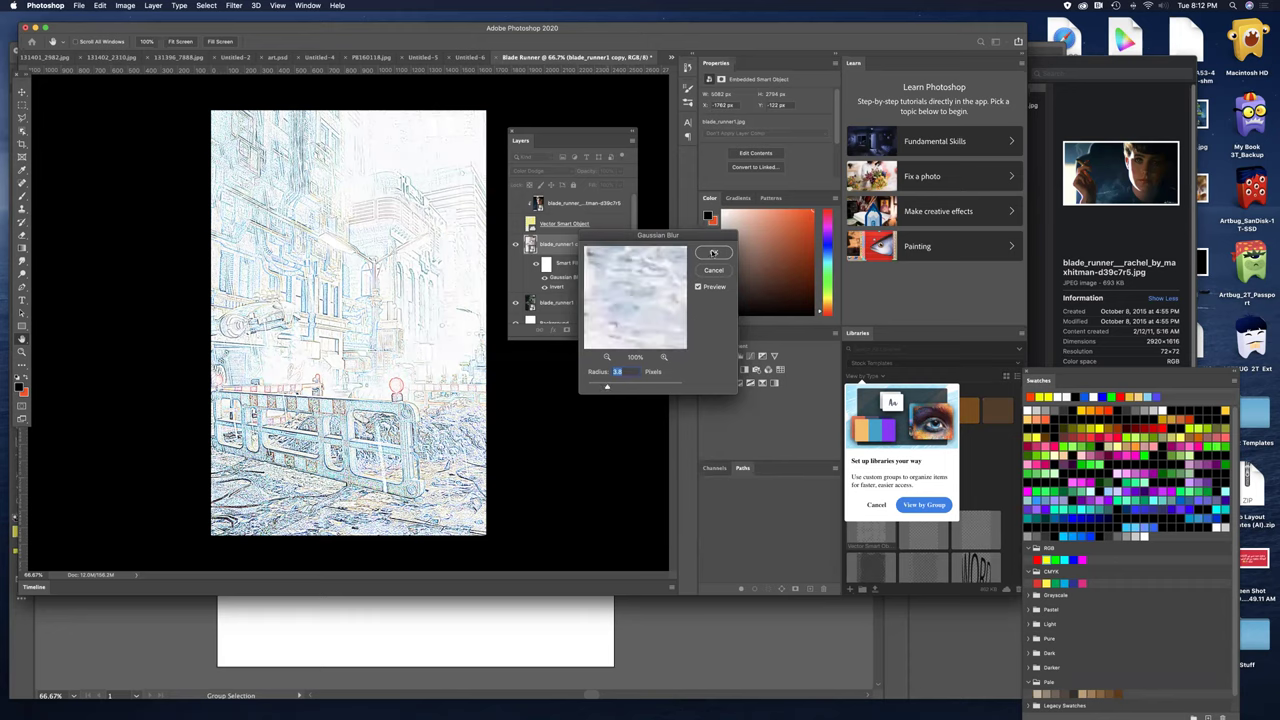
pyautogui.click(713, 253)
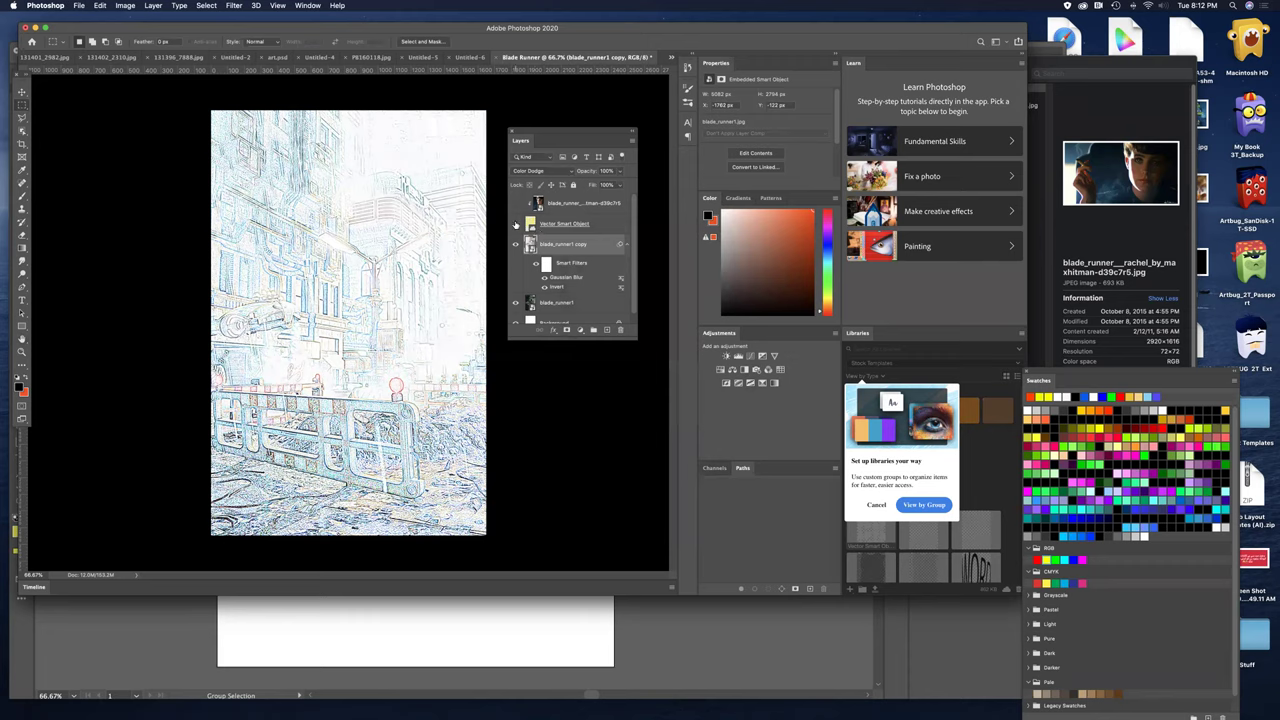
# - Show the puzzle-piece and clipped portrait layers again and shift the layer list clear of the poster
pyautogui.click(516, 224)
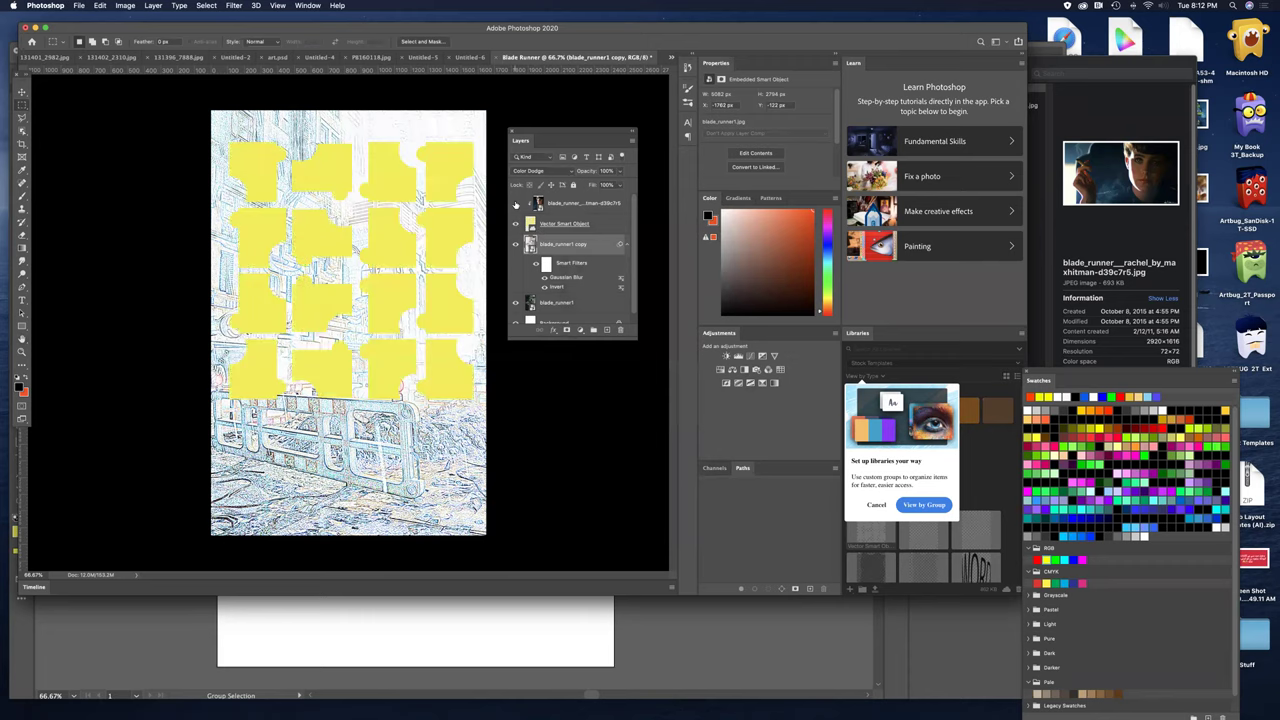
pyautogui.click(516, 204)
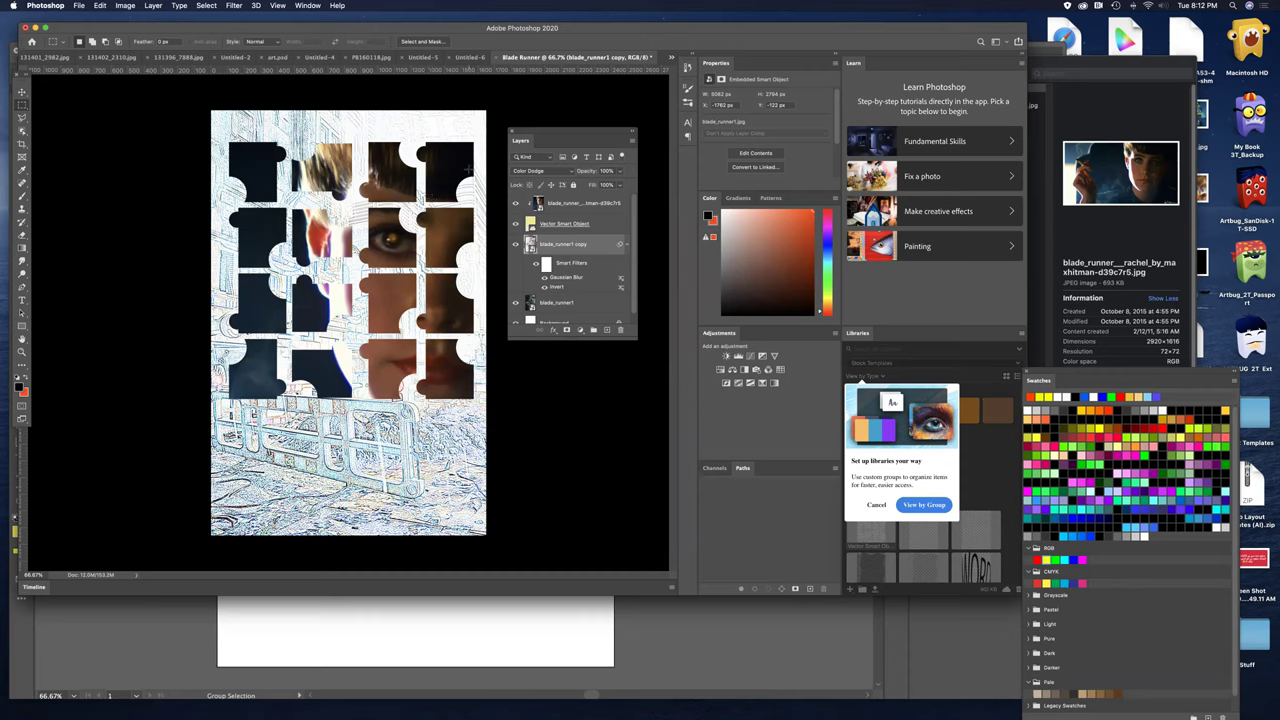
pyautogui.moveTo(558, 130); pyautogui.dragTo(592, 120)
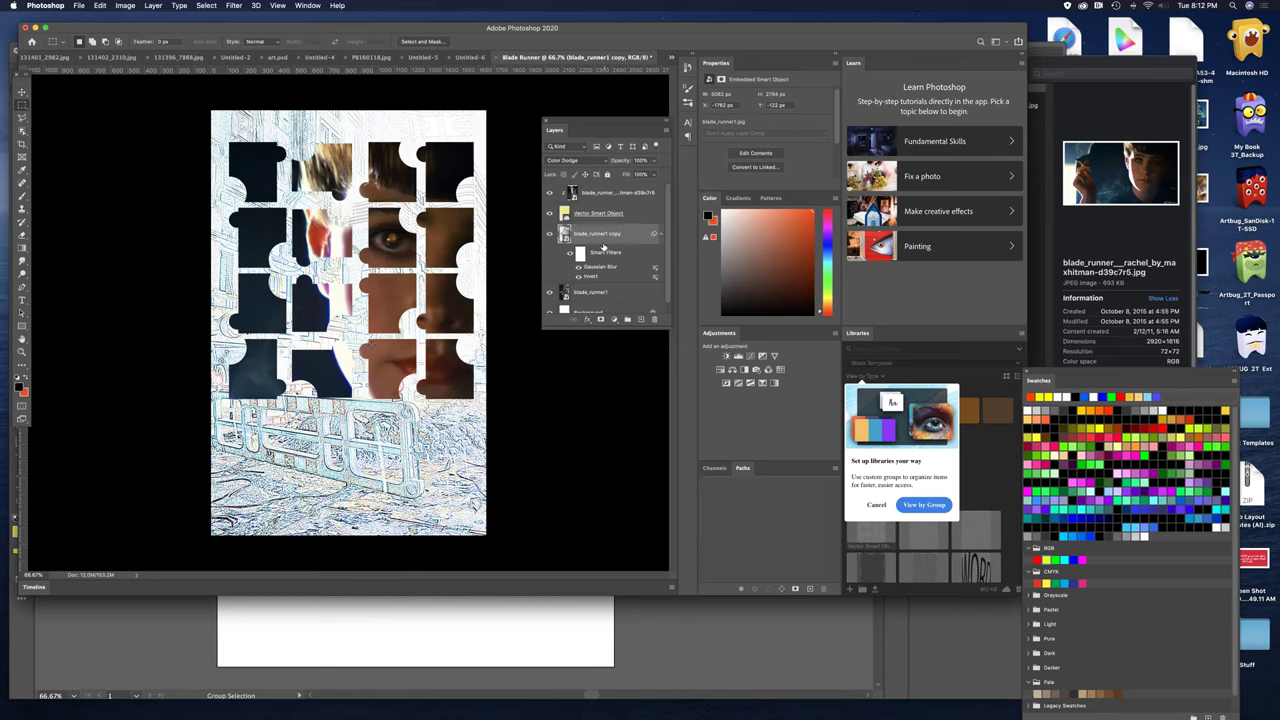
# - Add a Drop Shadow to the puzzle-piece Smart Object, reducing its distance and setting spread to about 14% and size to 32 px
pyautogui.click(582, 216)
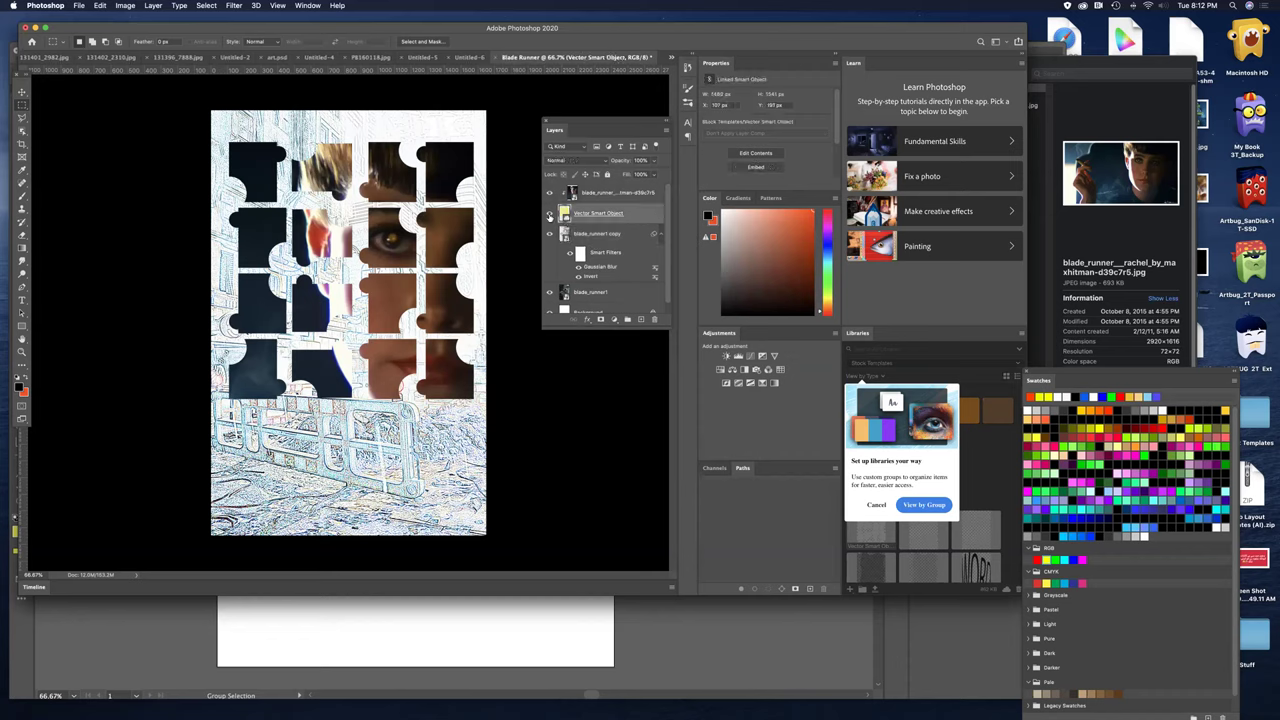
pyautogui.click(548, 214)
pyautogui.click(548, 214)
pyautogui.click(588, 319)
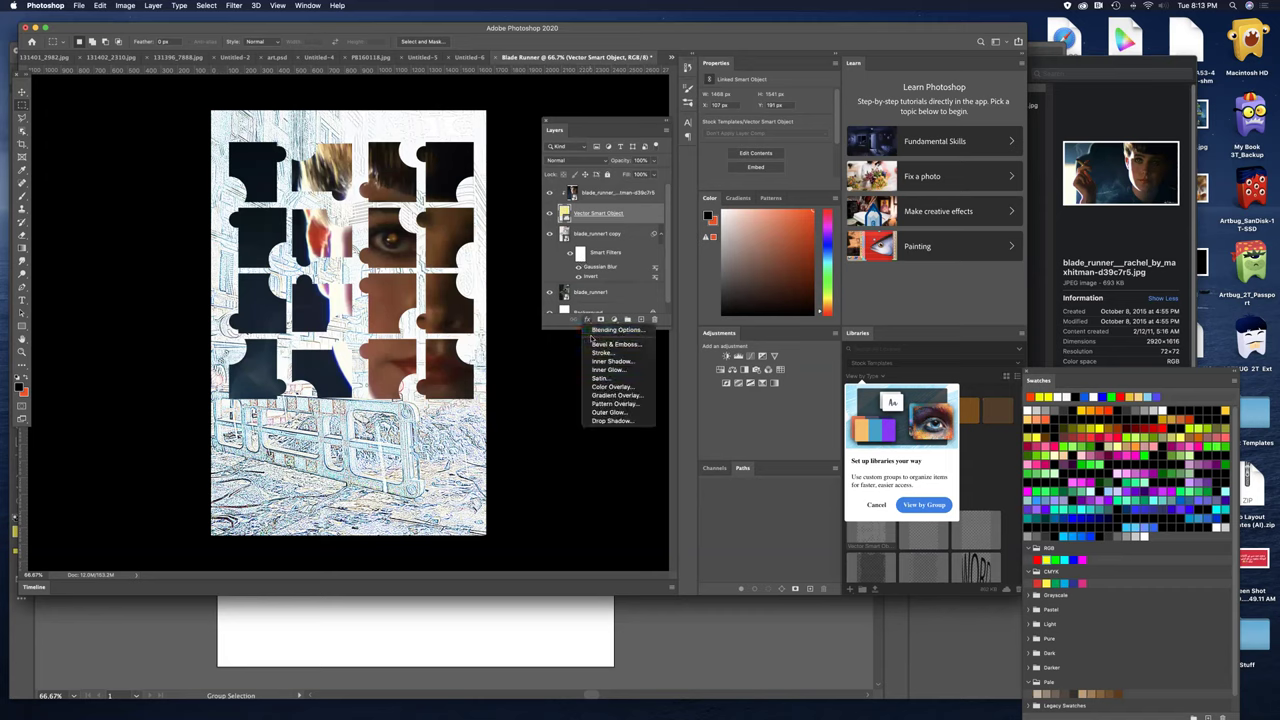
pyautogui.click(598, 421)
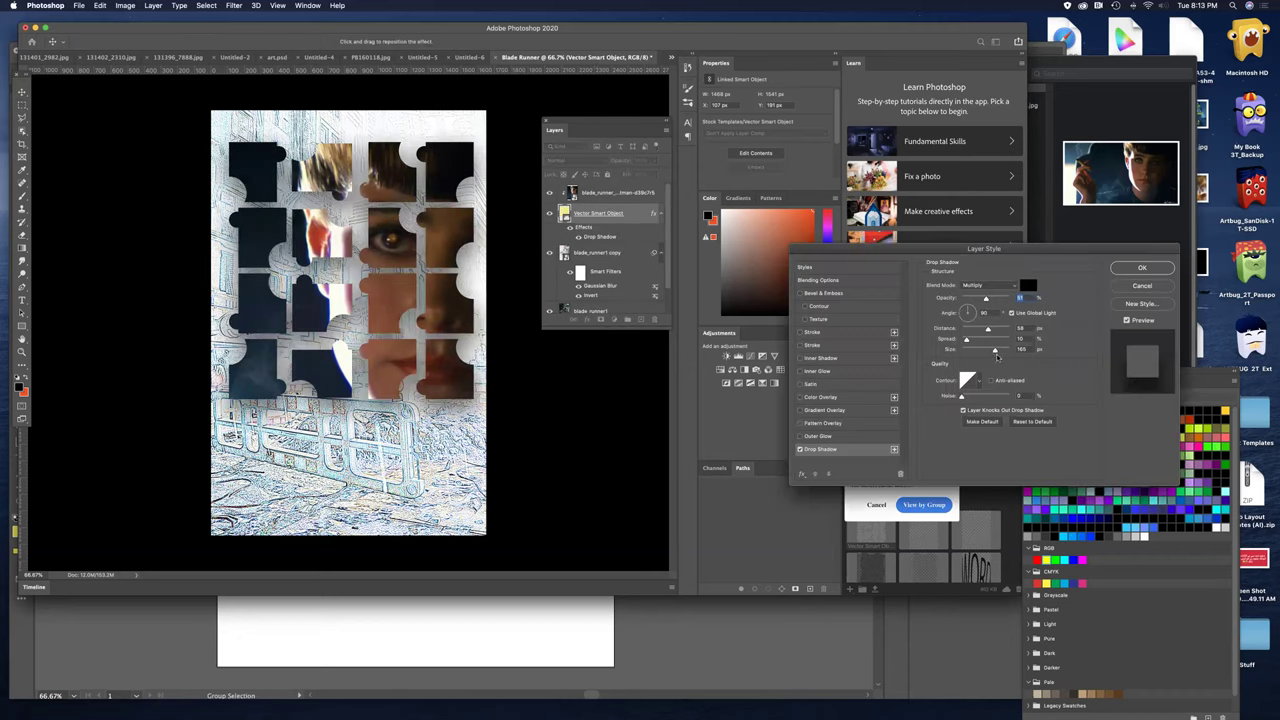
pyautogui.moveTo(994, 351); pyautogui.dragTo(967, 340)
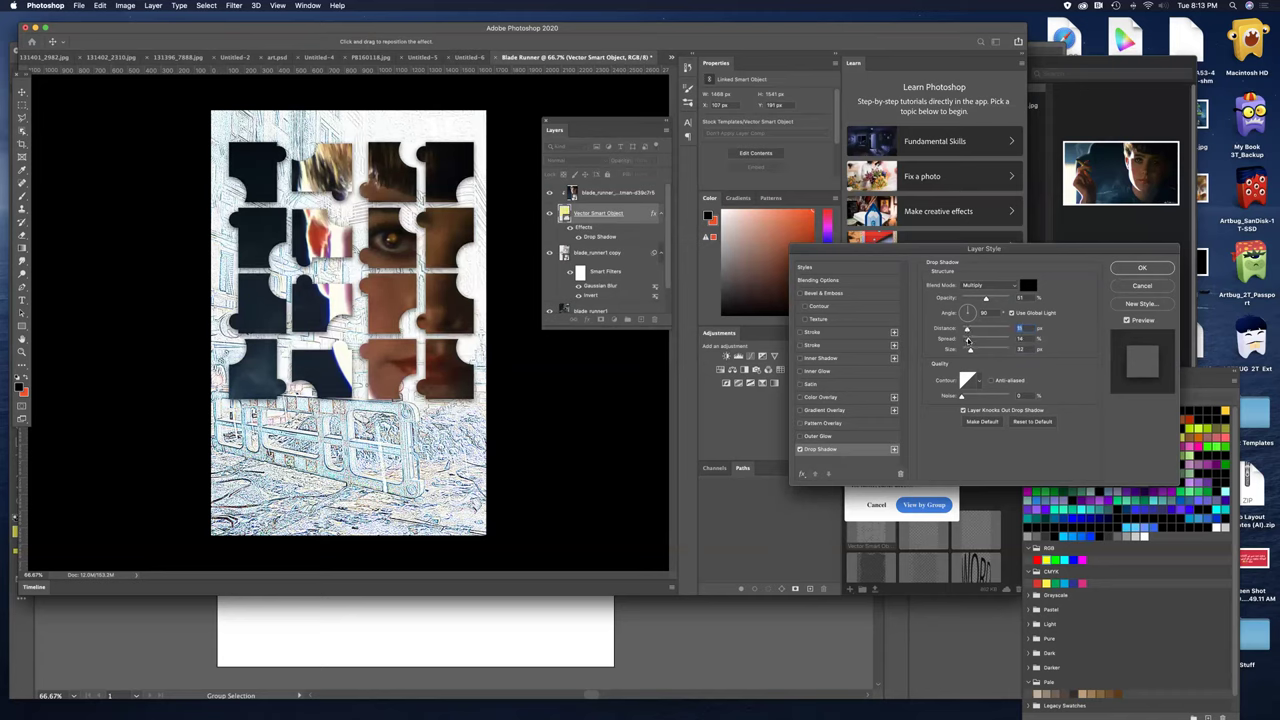
pyautogui.click(968, 340)
pyautogui.moveTo(343, 340)
pyautogui.mouseDown()
pyautogui.moveTo(356, 350)
pyautogui.moveTo(348, 315)
pyautogui.moveTo(333, 332)
pyautogui.moveTo(344, 340)
pyautogui.mouseUp()
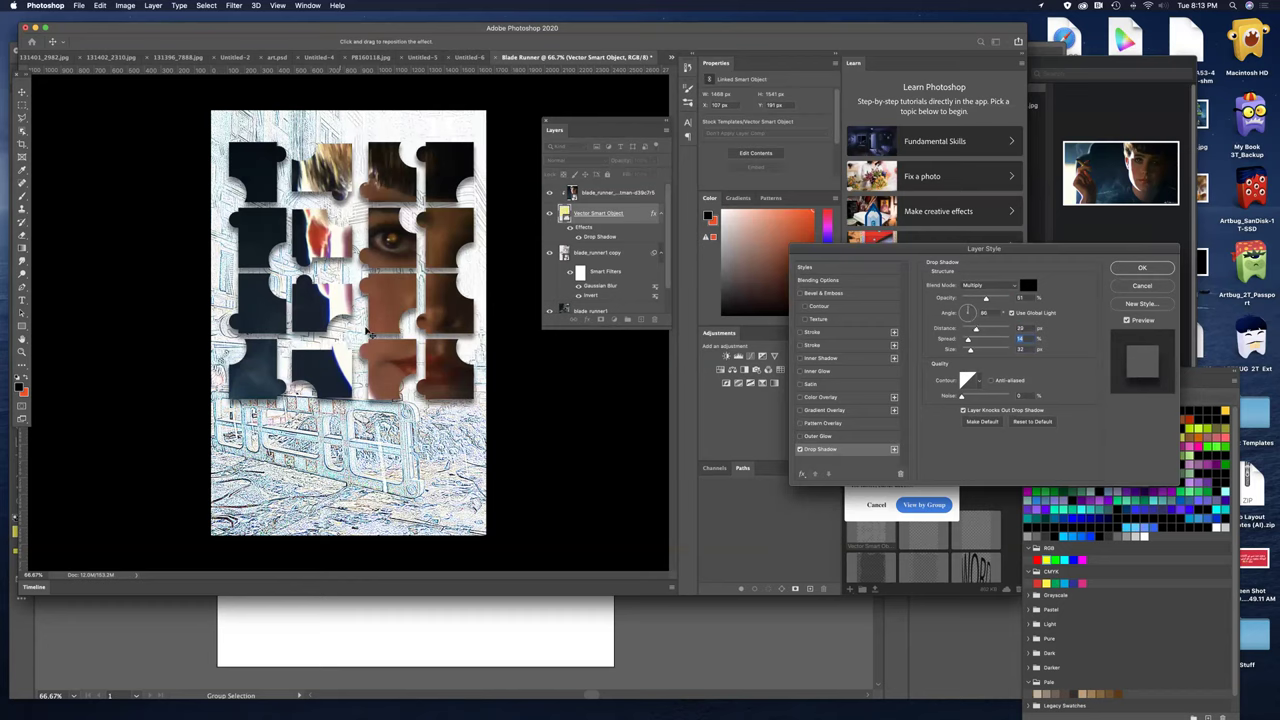
pyautogui.click(1130, 268)
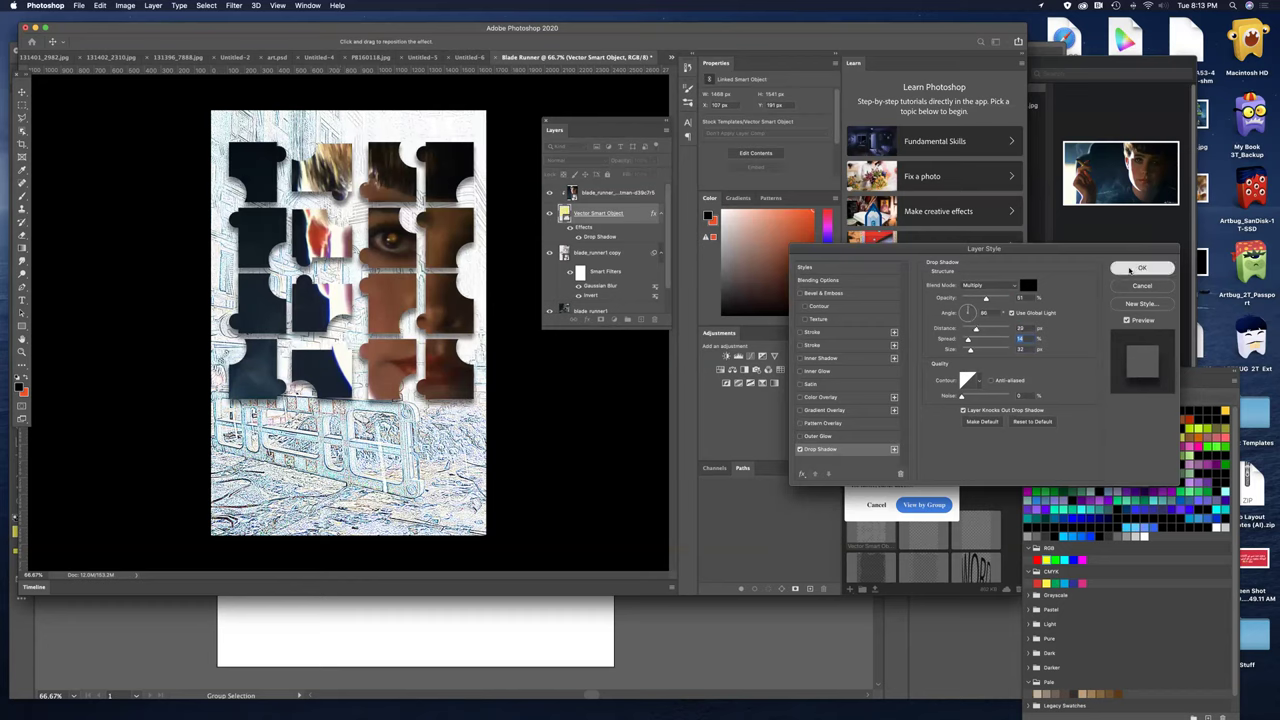
pyautogui.click(1131, 268)
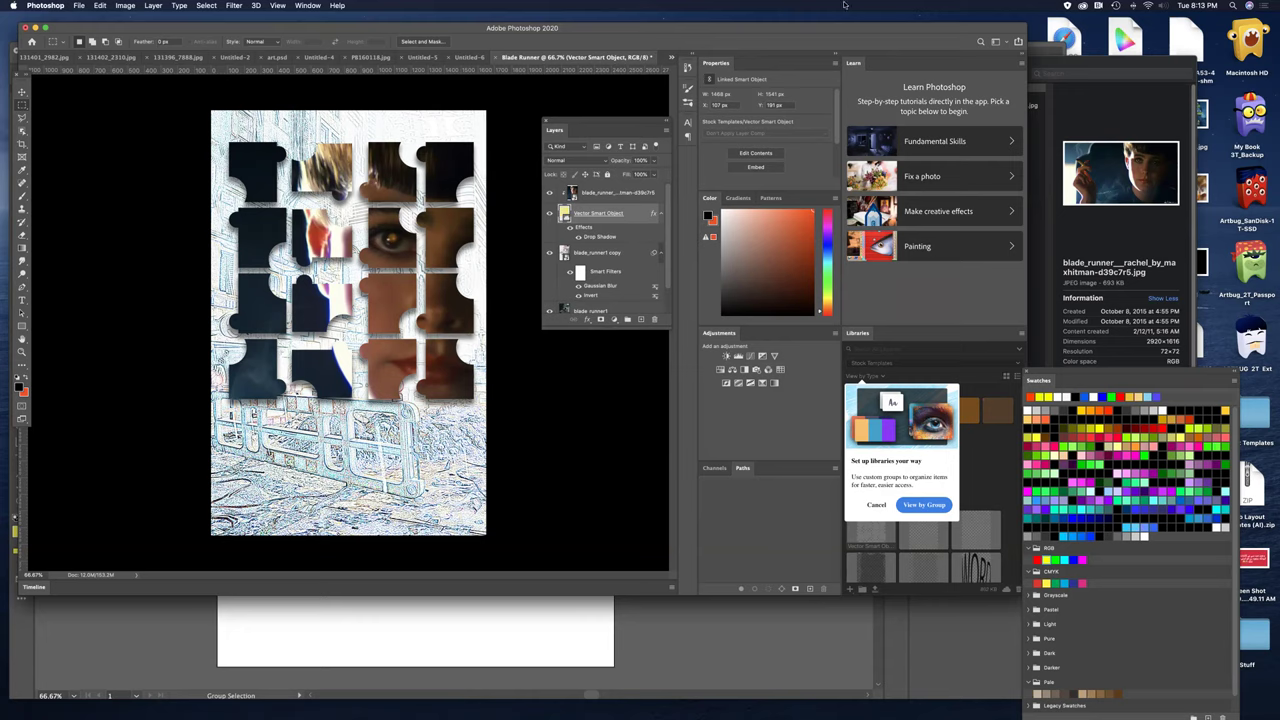
# - Place unofficialbladerunnerrpg-1.png from the Blade Runner folder in Finder into the Photoshop poster at its original size
pyautogui.moveTo(838, 29); pyautogui.dragTo(835, 147)
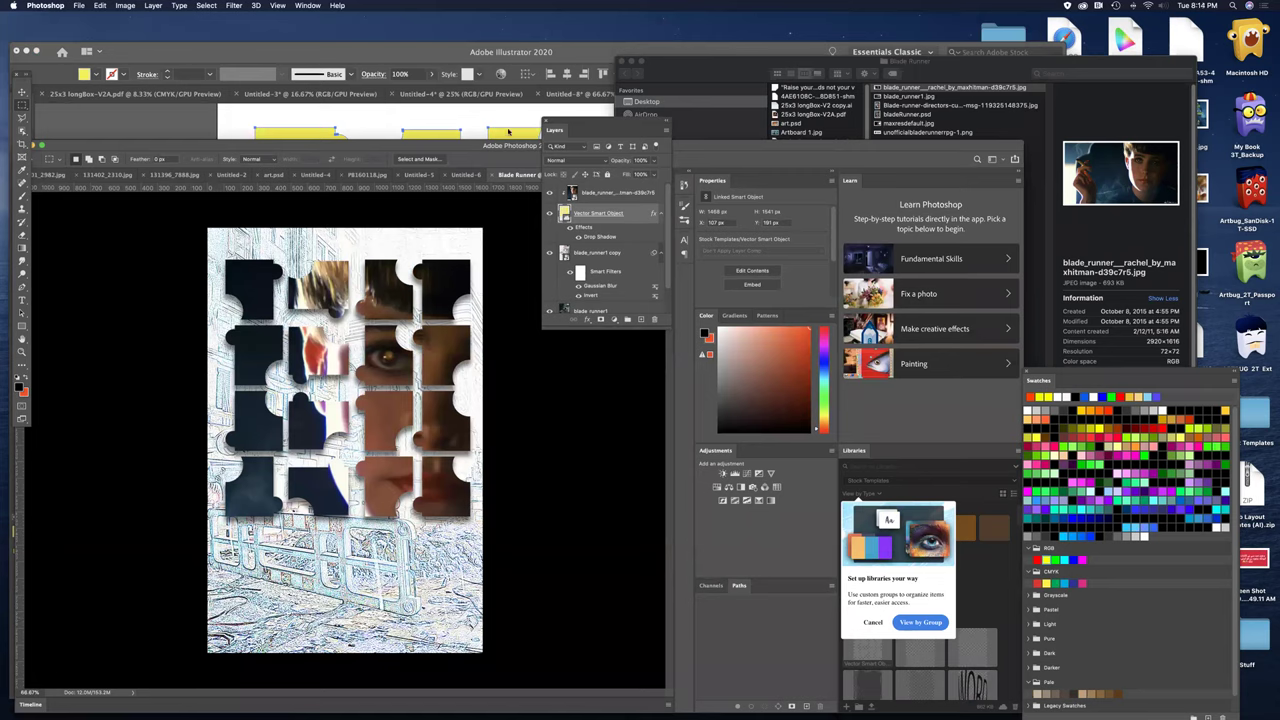
pyautogui.click(920, 63)
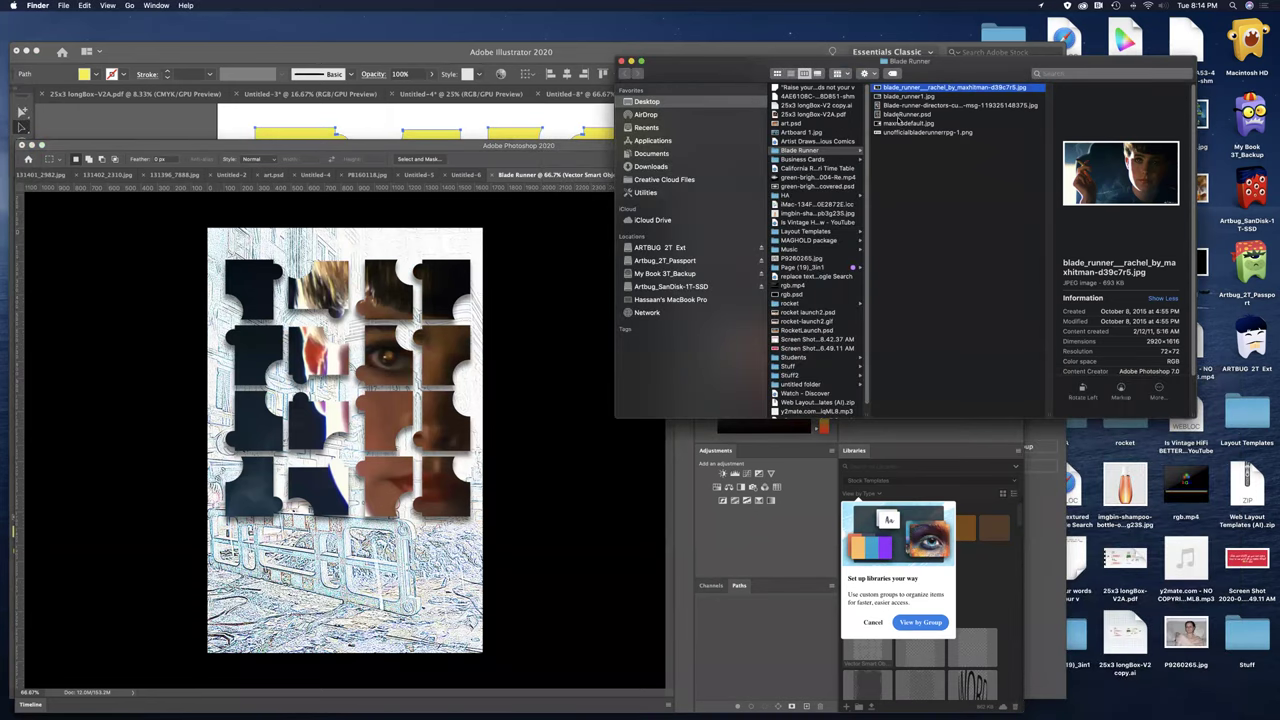
pyautogui.click(899, 123)
pyautogui.click(896, 131)
pyautogui.moveTo(897, 131); pyautogui.dragTo(316, 540)
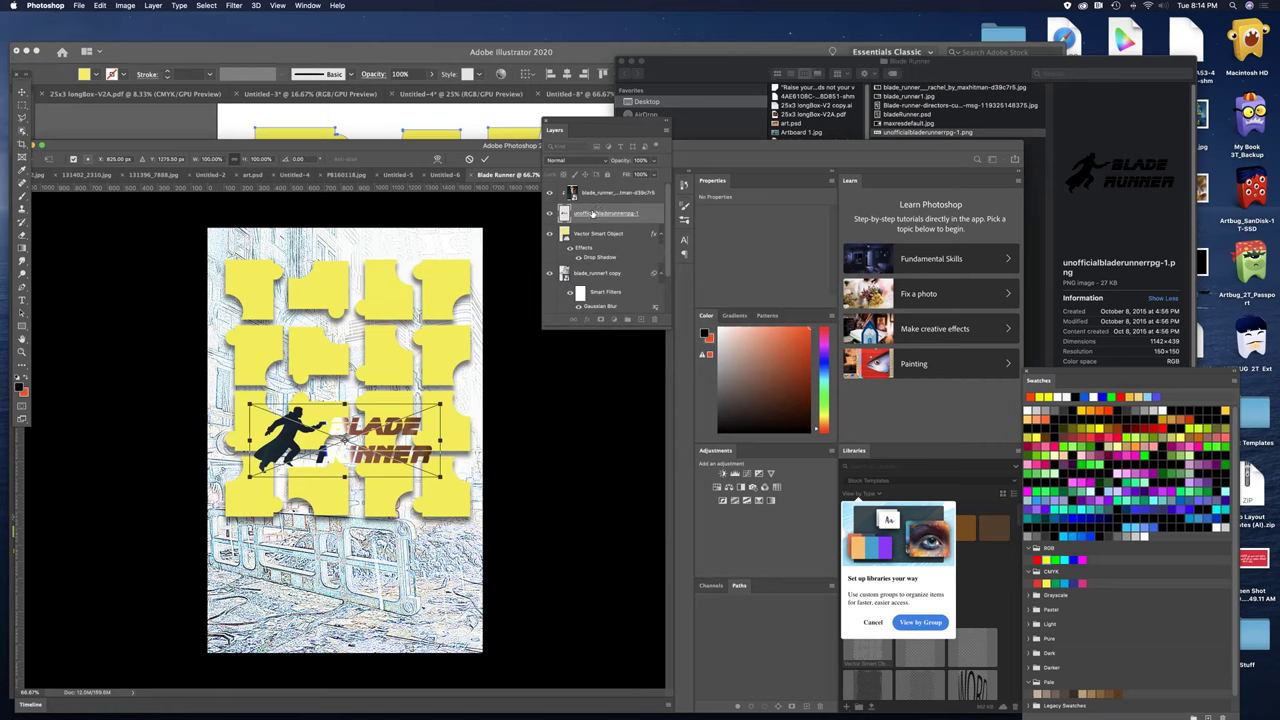
pyautogui.press('Return')
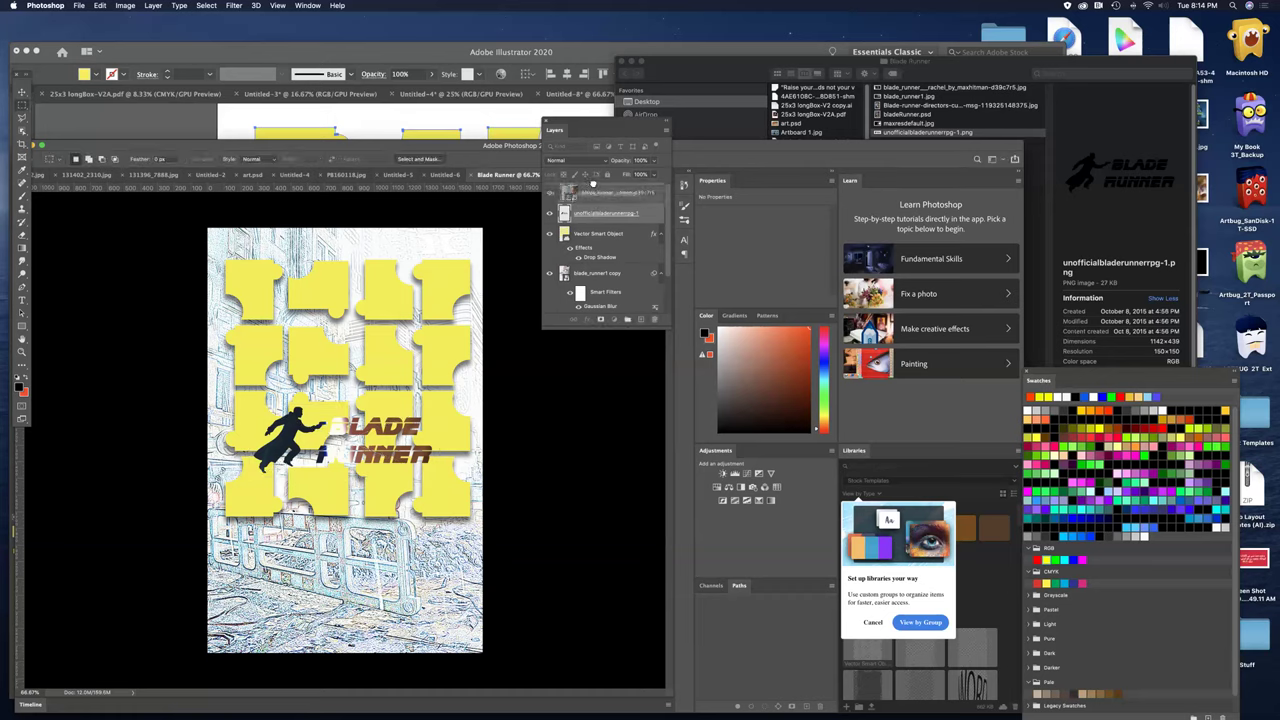
# - Move the logo layer above the portrait and clip the portrait to the puzzle pieces again
pyautogui.moveTo(592, 184); pyautogui.dragTo(590, 190)
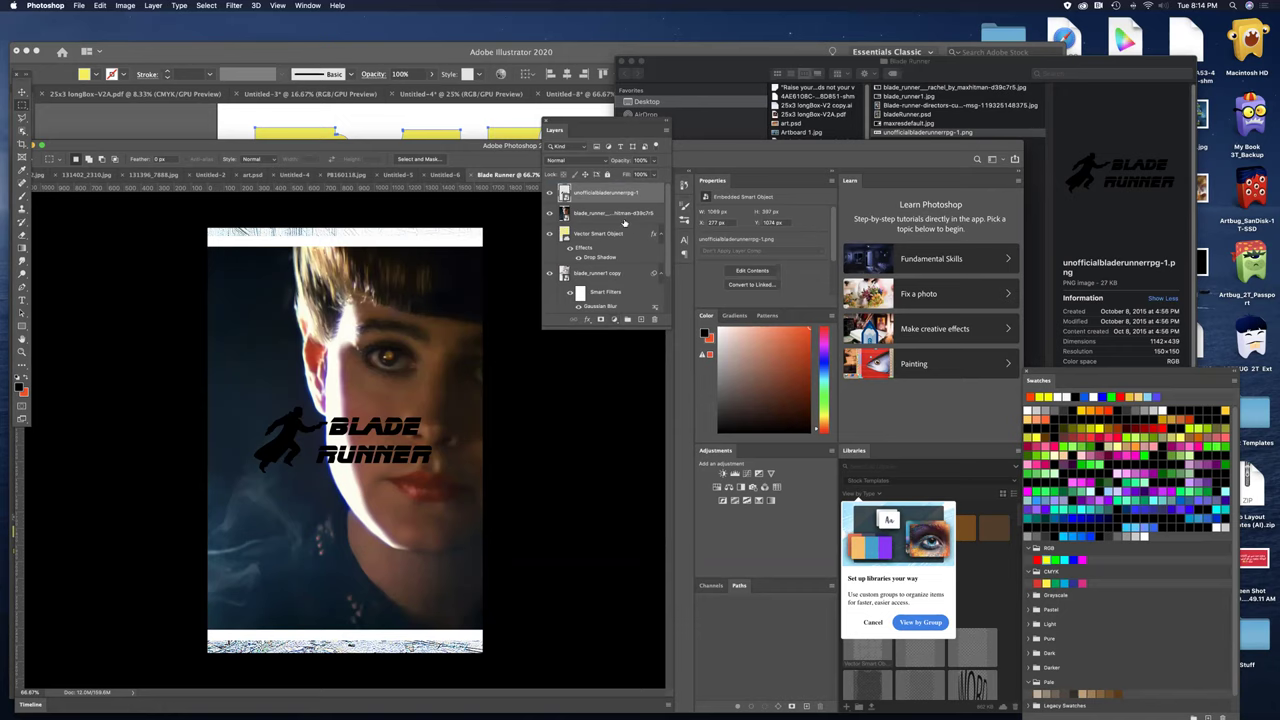
pyautogui.keyDown('alt'); pyautogui.click(620, 214); pyautogui.keyUp('alt')
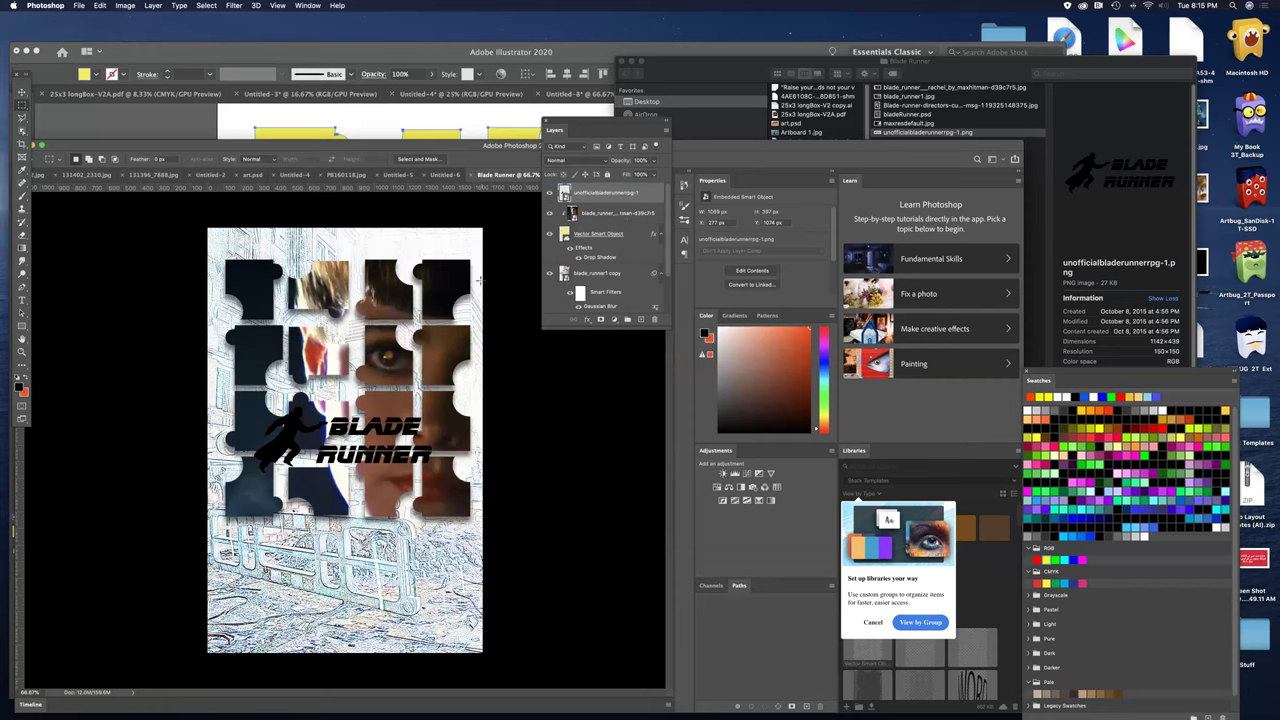
# - Position the Blade Runner logo below the puzzle pieces, over the street area of the poster
pyautogui.moveTo(390, 407); pyautogui.dragTo(380, 528)
pyautogui.moveTo(381, 546); pyautogui.dragTo(381, 543)
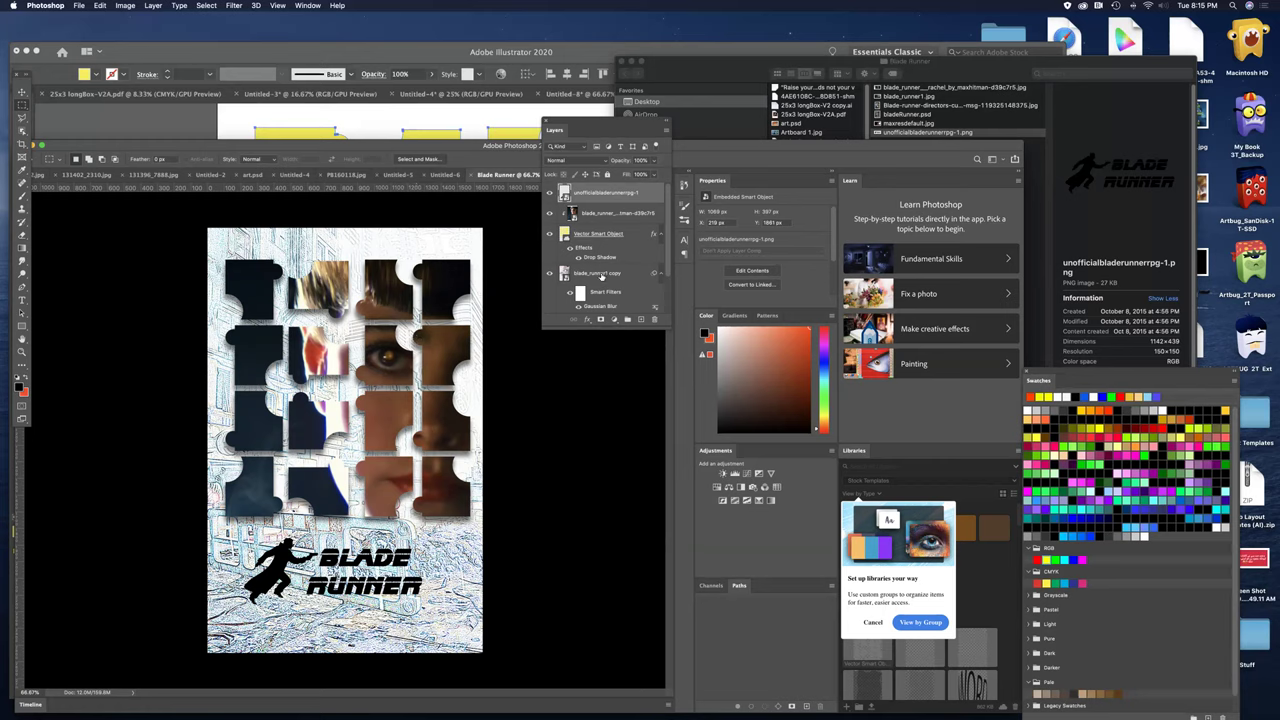
# - Toggle the blade_runner1 copy layer's visibility and lower its opacity to about 55% so the original city scene shows through
pyautogui.click(601, 277)
pyautogui.click(549, 264)
pyautogui.click(549, 264)
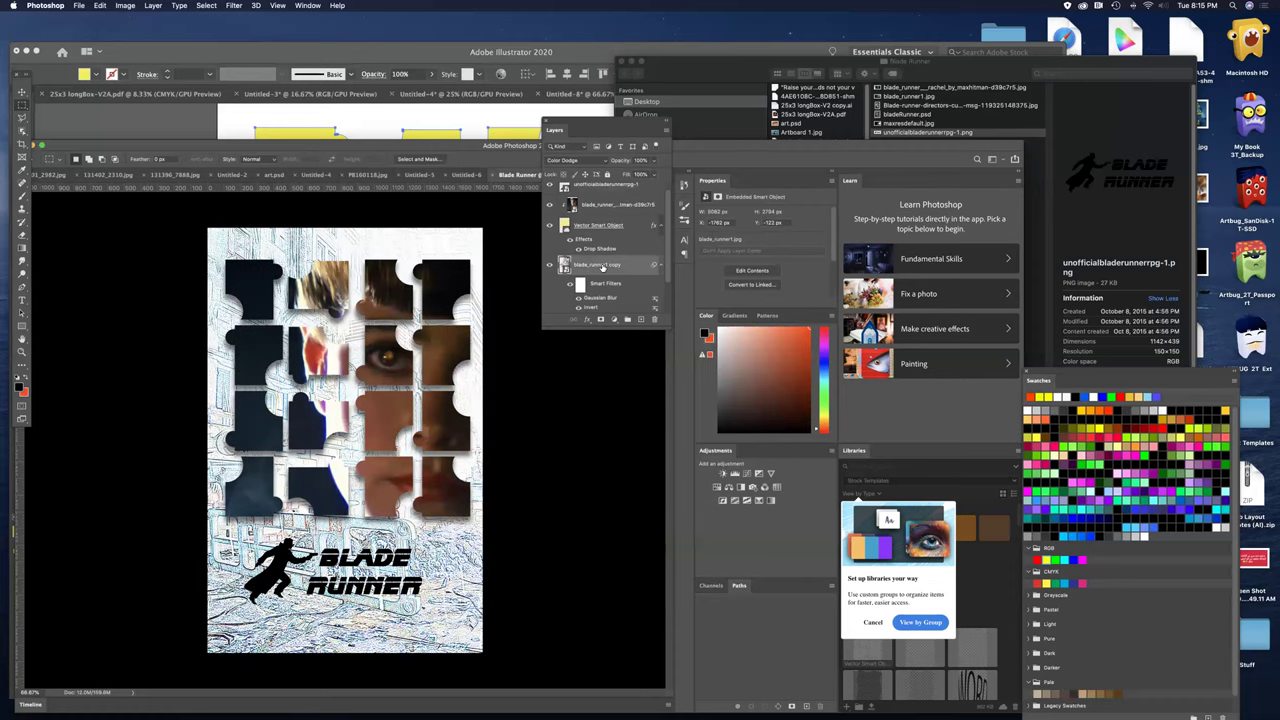
pyautogui.click(654, 161)
pyautogui.moveTo(652, 173); pyautogui.dragTo(624, 174)
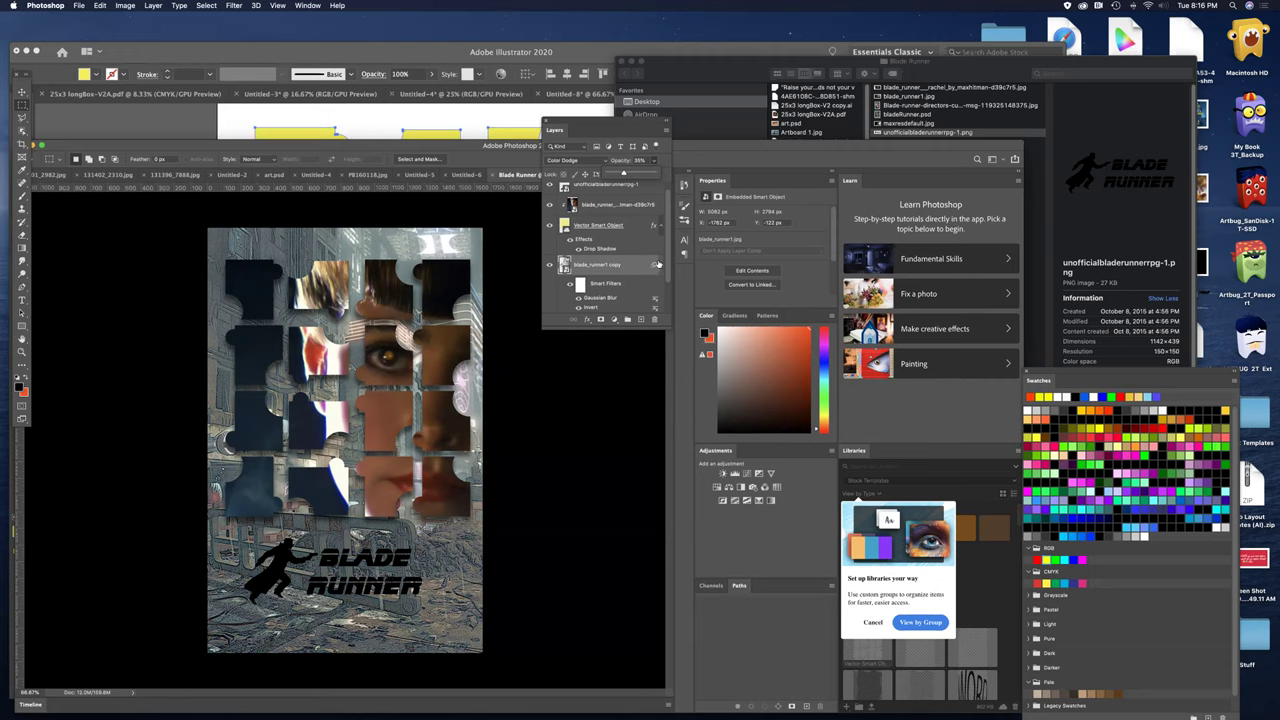
# - Select the Blade Runner logo layer and invert its color to white
pyautogui.scroll(1, 665, 223)
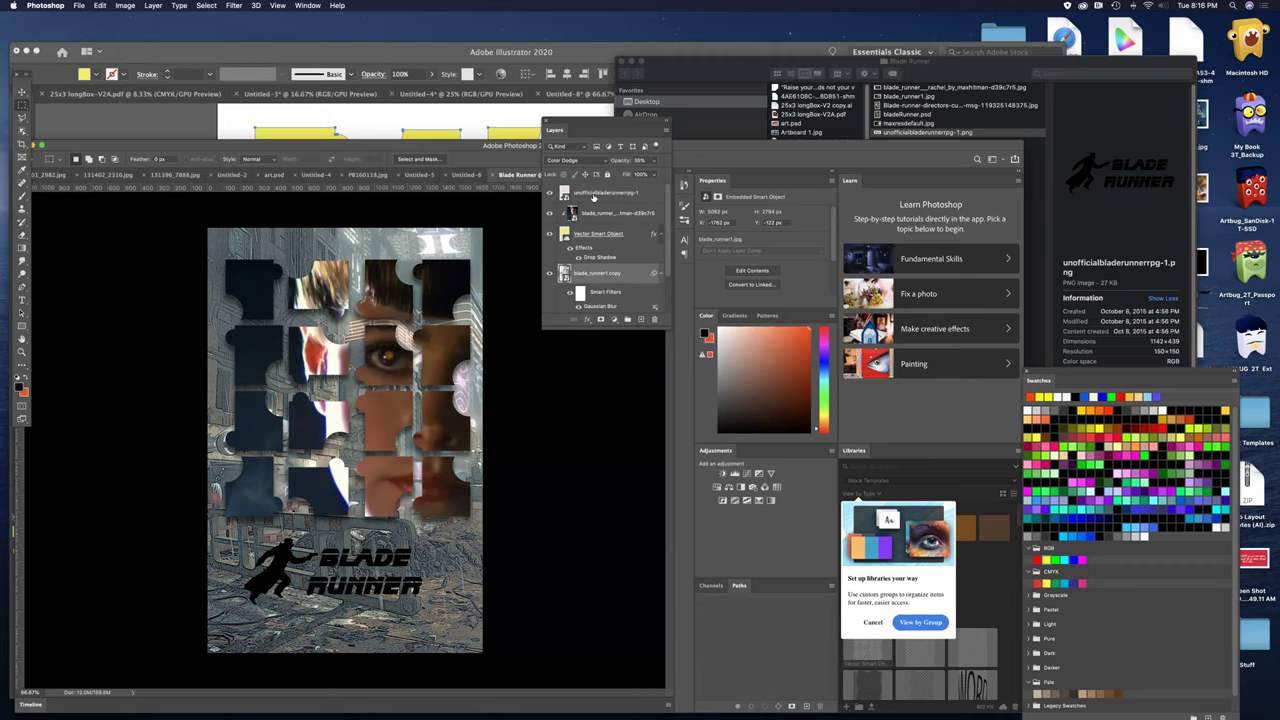
pyautogui.click(594, 195)
pyautogui.click(549, 194)
pyautogui.click(549, 194)
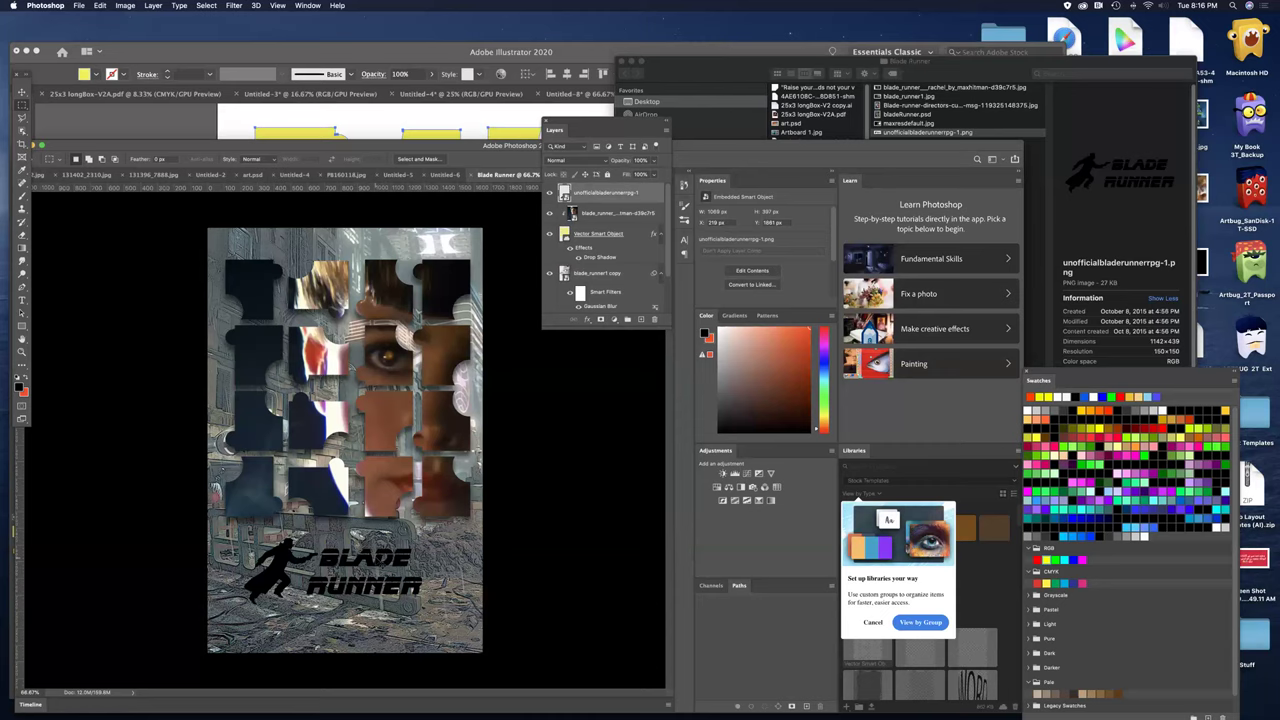
pyautogui.press('super+i')
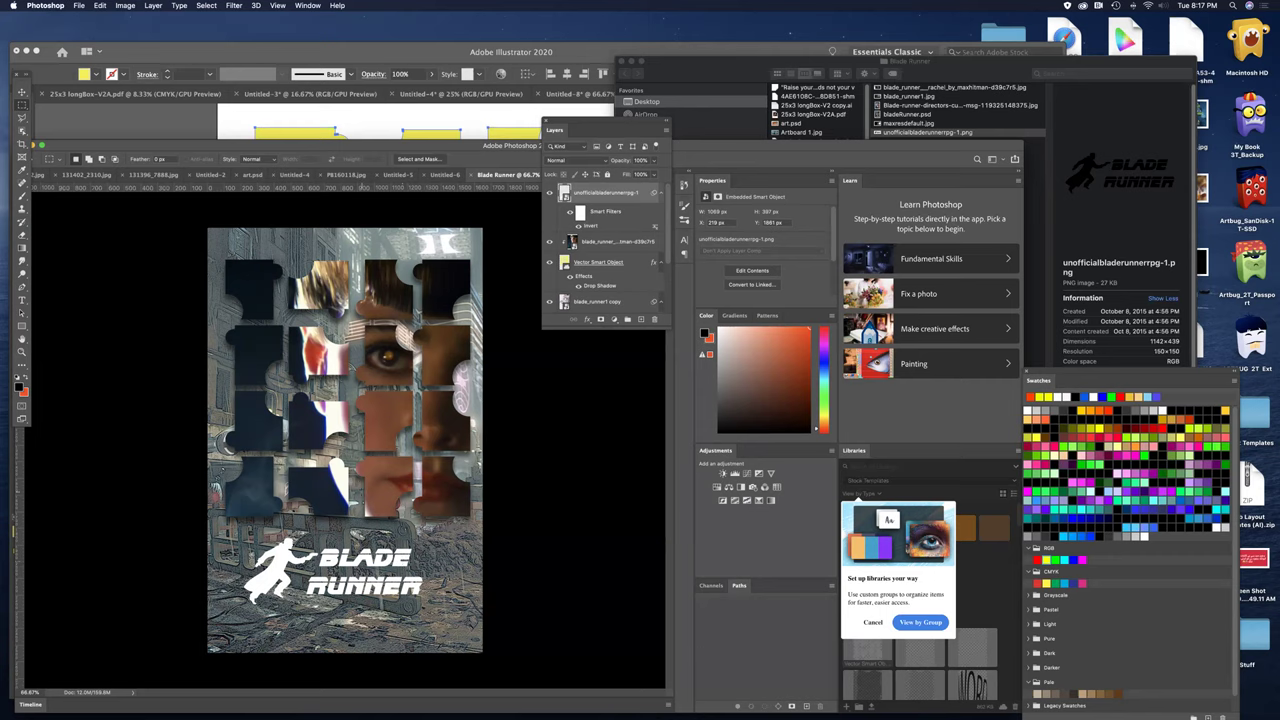
pyautogui.press('super+t')
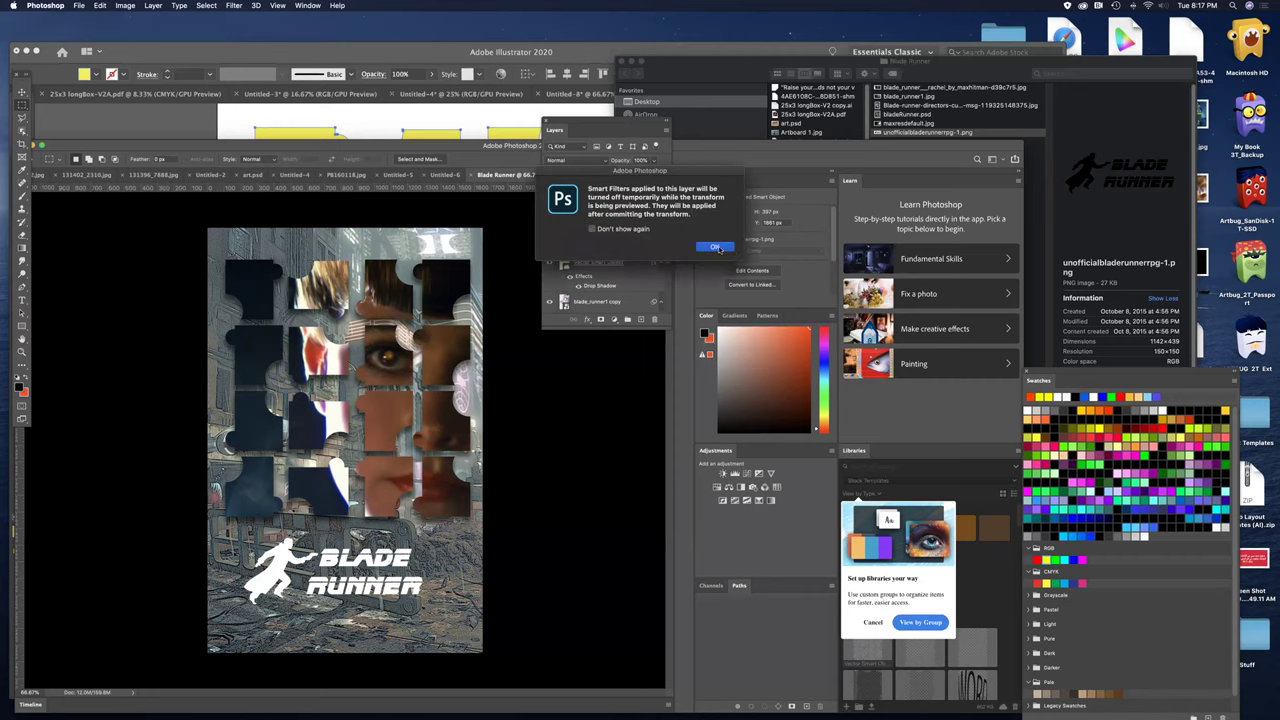
pyautogui.click(715, 247)
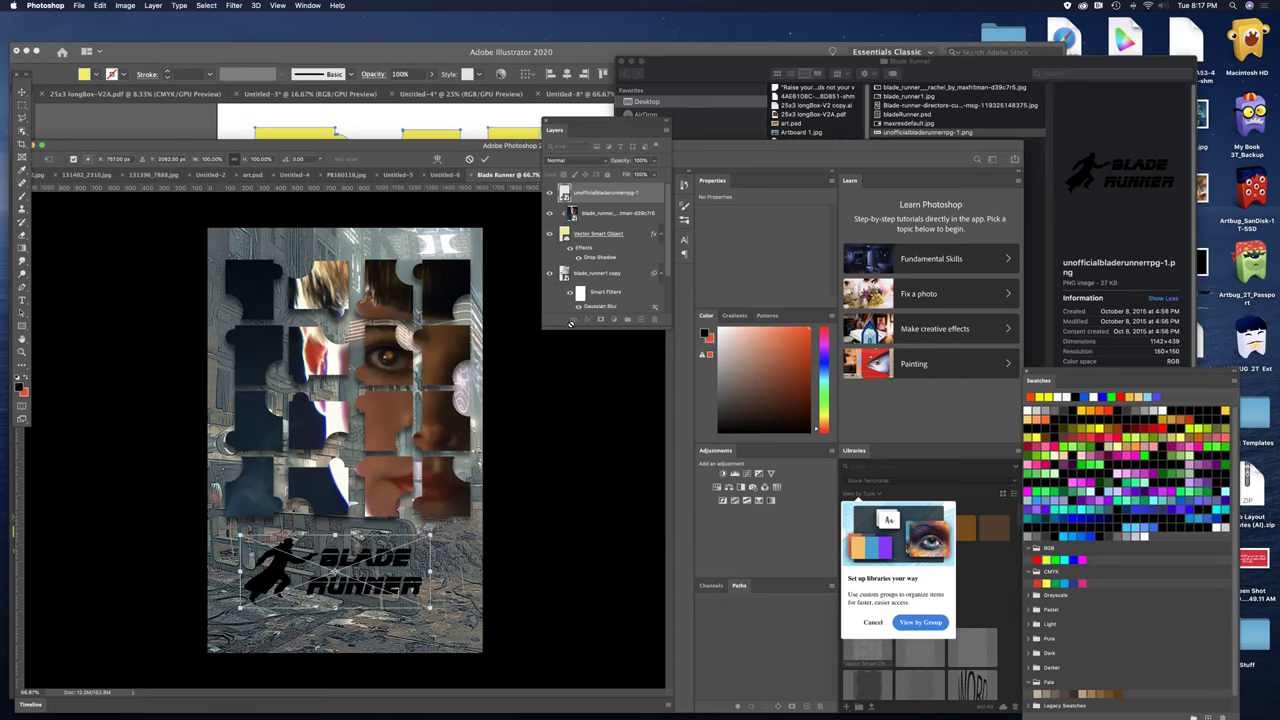
pyautogui.click(22, 110)
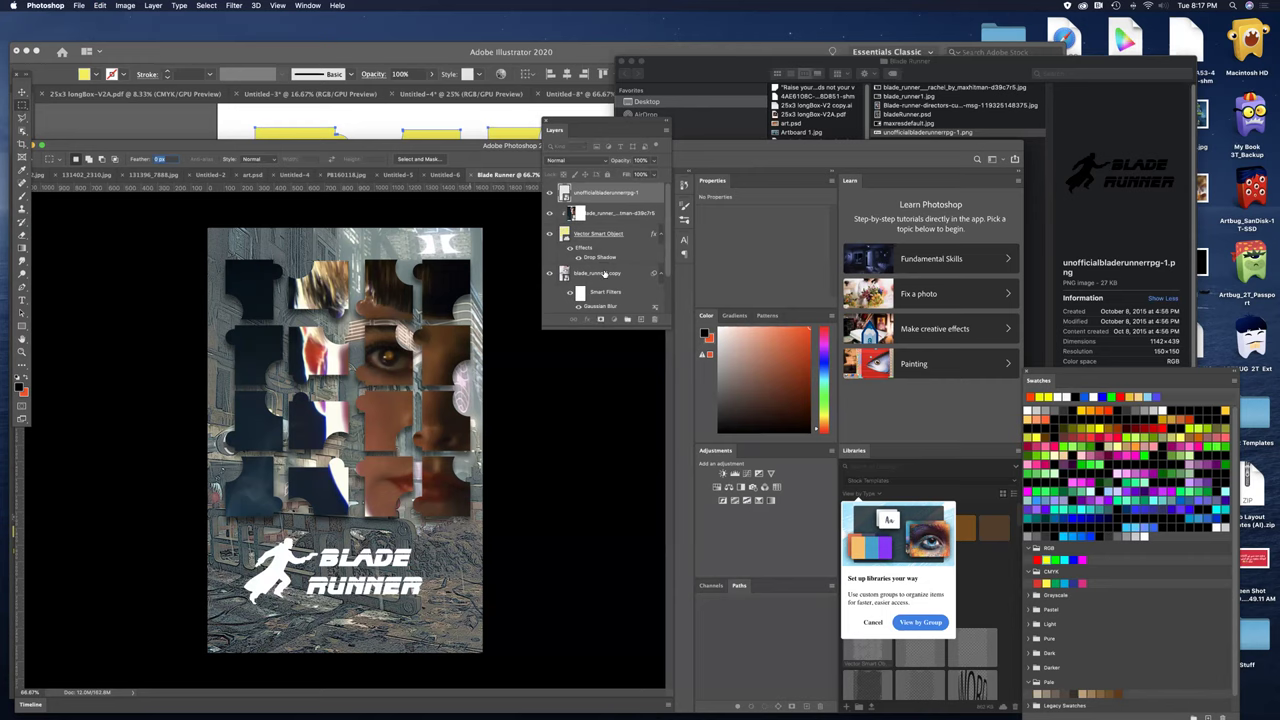
pyautogui.click(605, 268)
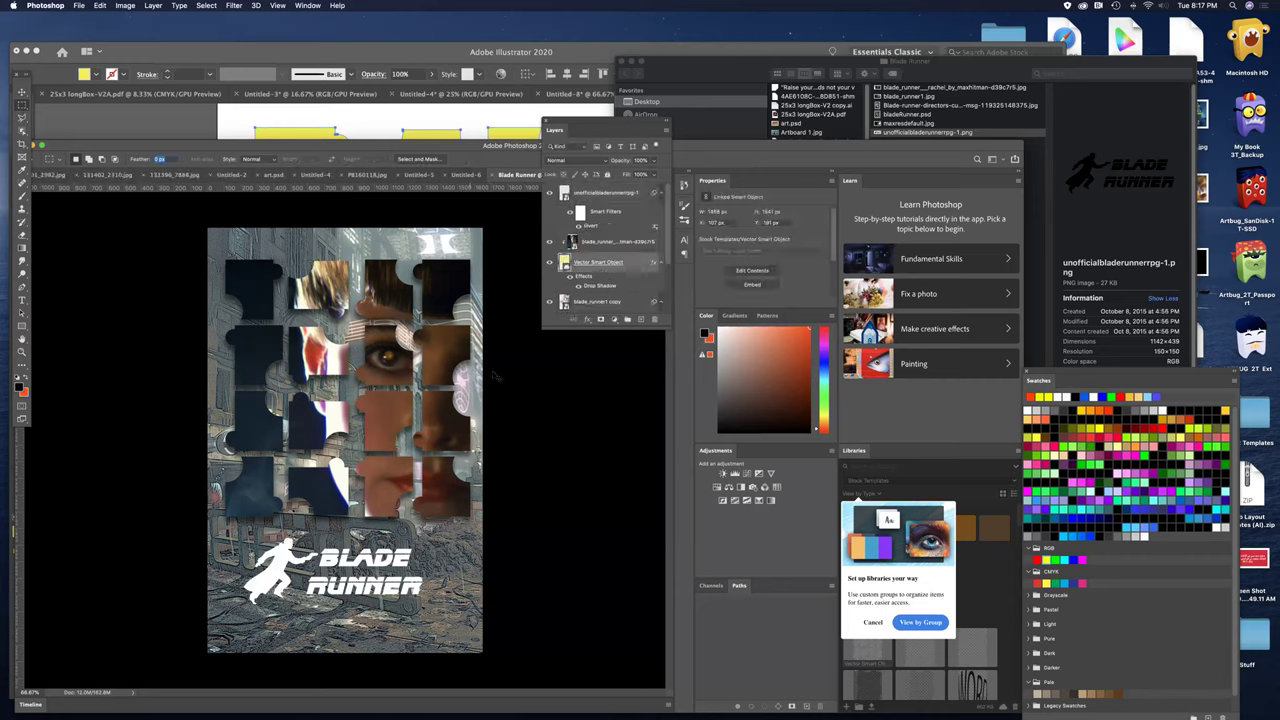
pyautogui.scroll(-3, 602, 192)
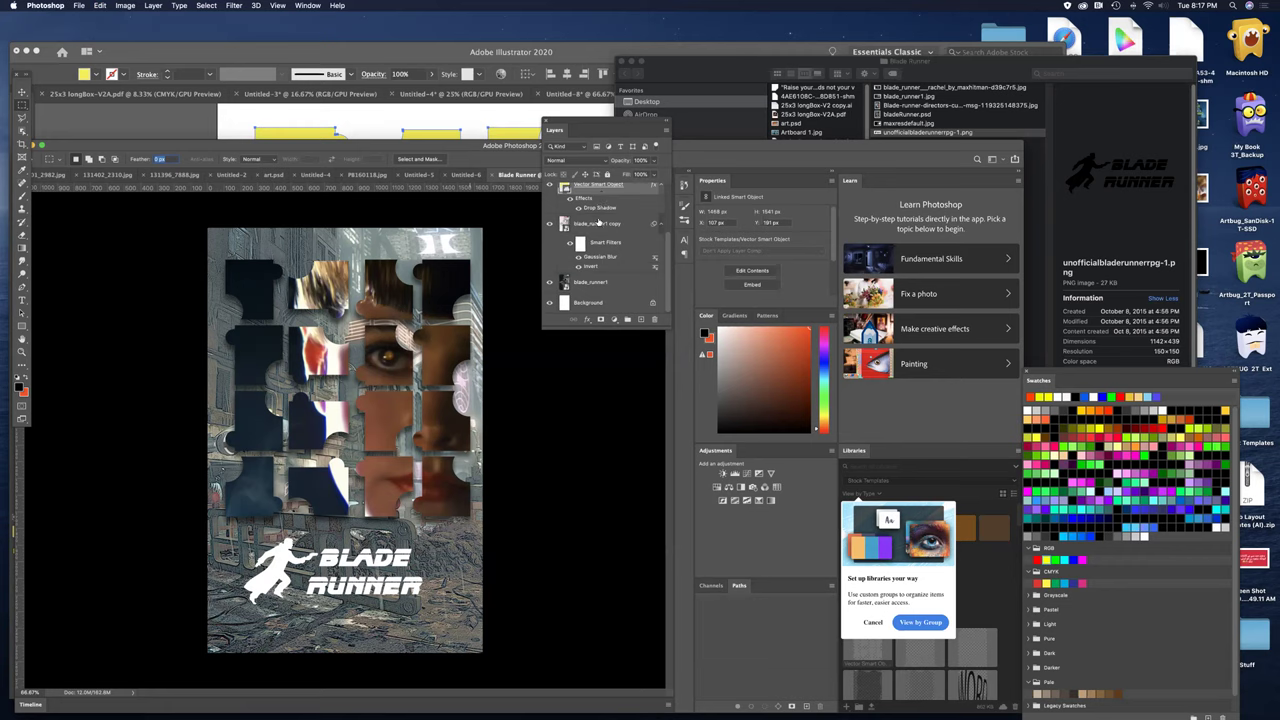
pyautogui.moveTo(668, 242); pyautogui.dragTo(672, 191)
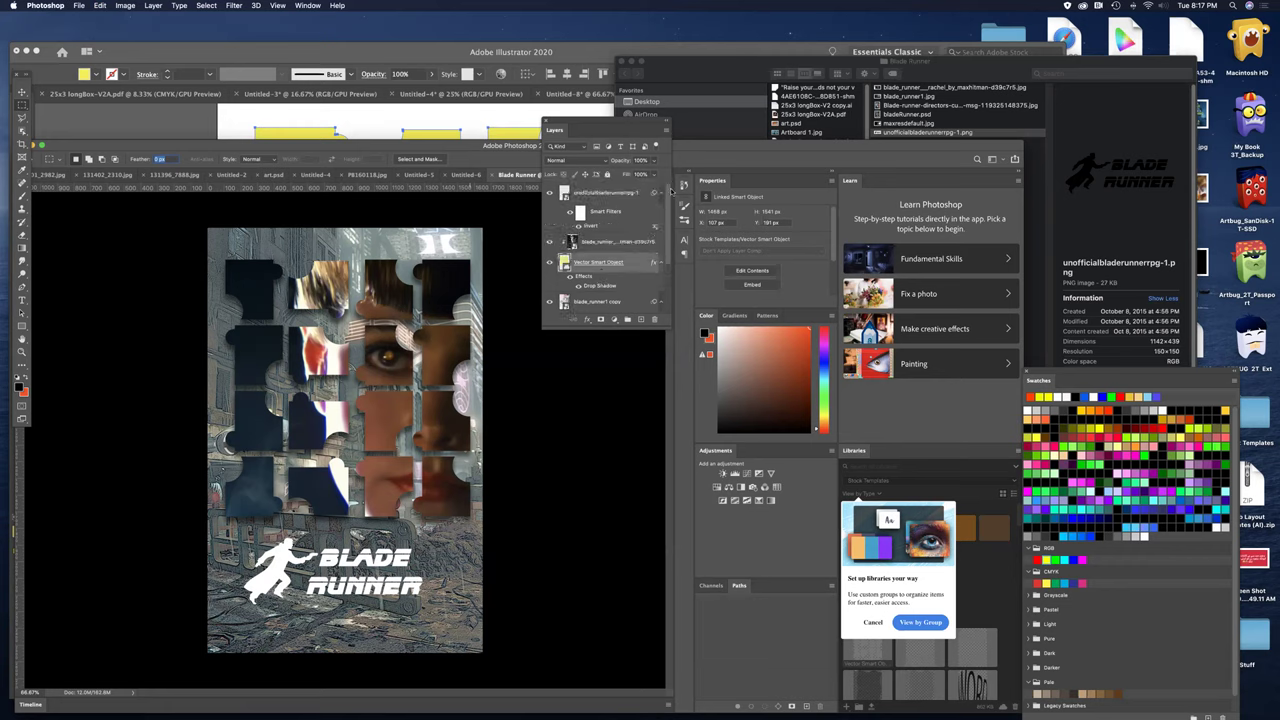
# - Scale the Blade Runner logo up proportionally to about 128% so it nearly spans the width of the puzzle pieces
pyautogui.click(591, 196)
pyautogui.press('super+c')
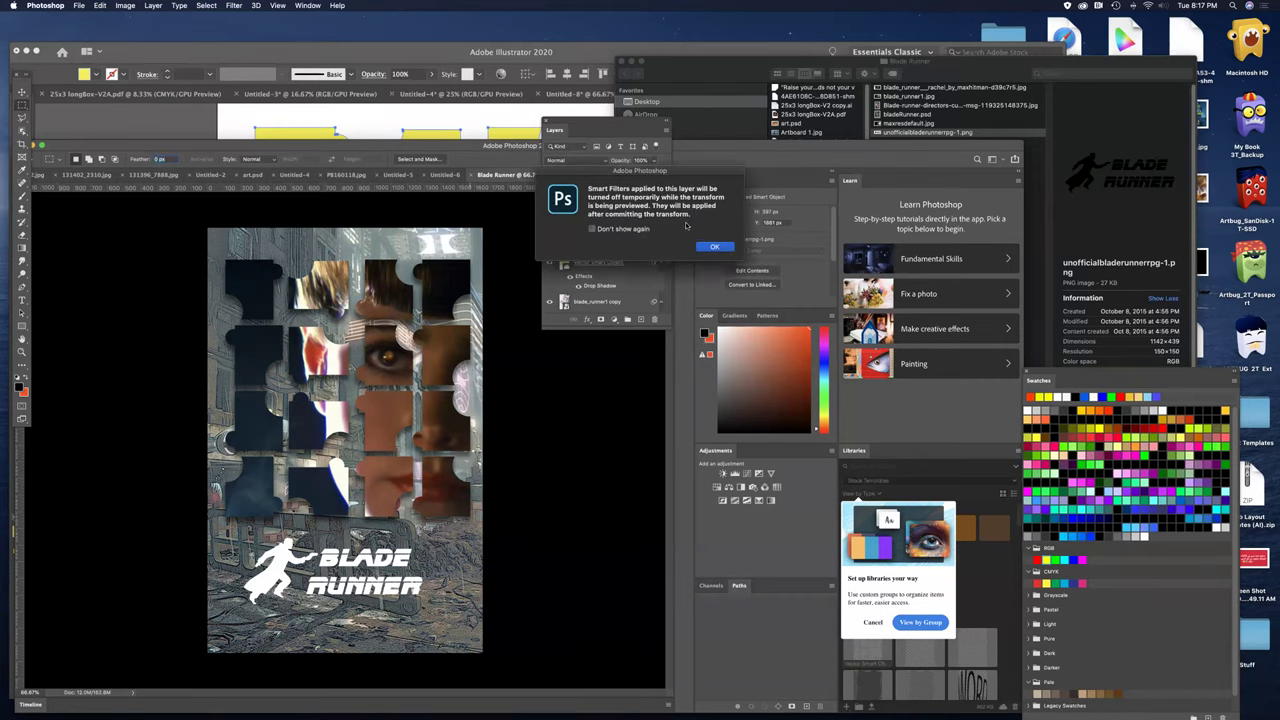
pyautogui.moveTo(629, 171); pyautogui.dragTo(588, 414)
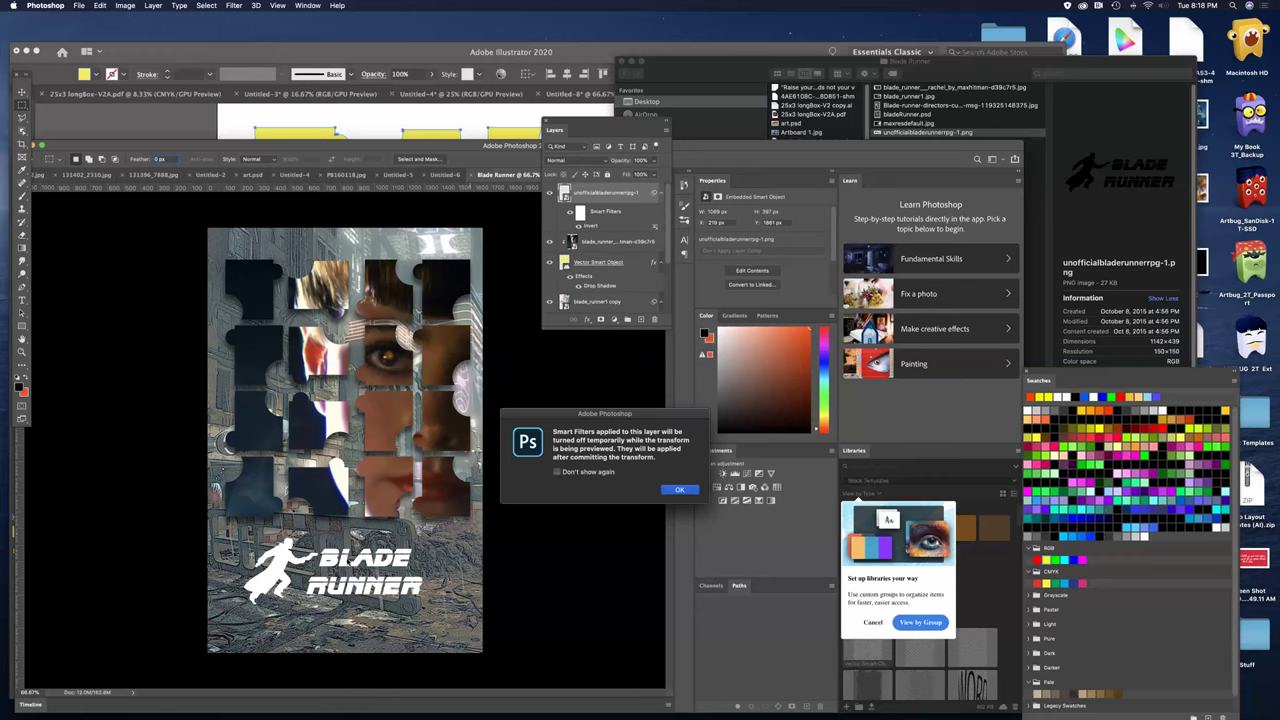
pyautogui.moveTo(668, 431); pyautogui.dragTo(620, 398)
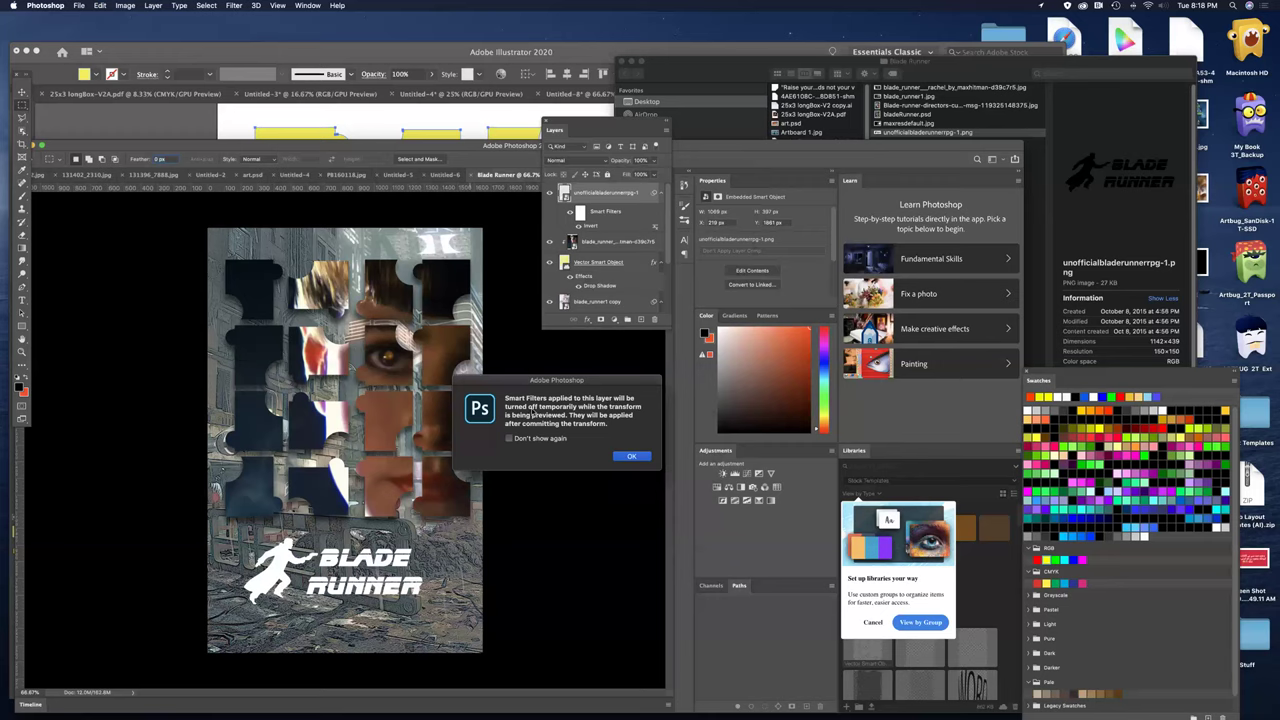
pyautogui.click(631, 457)
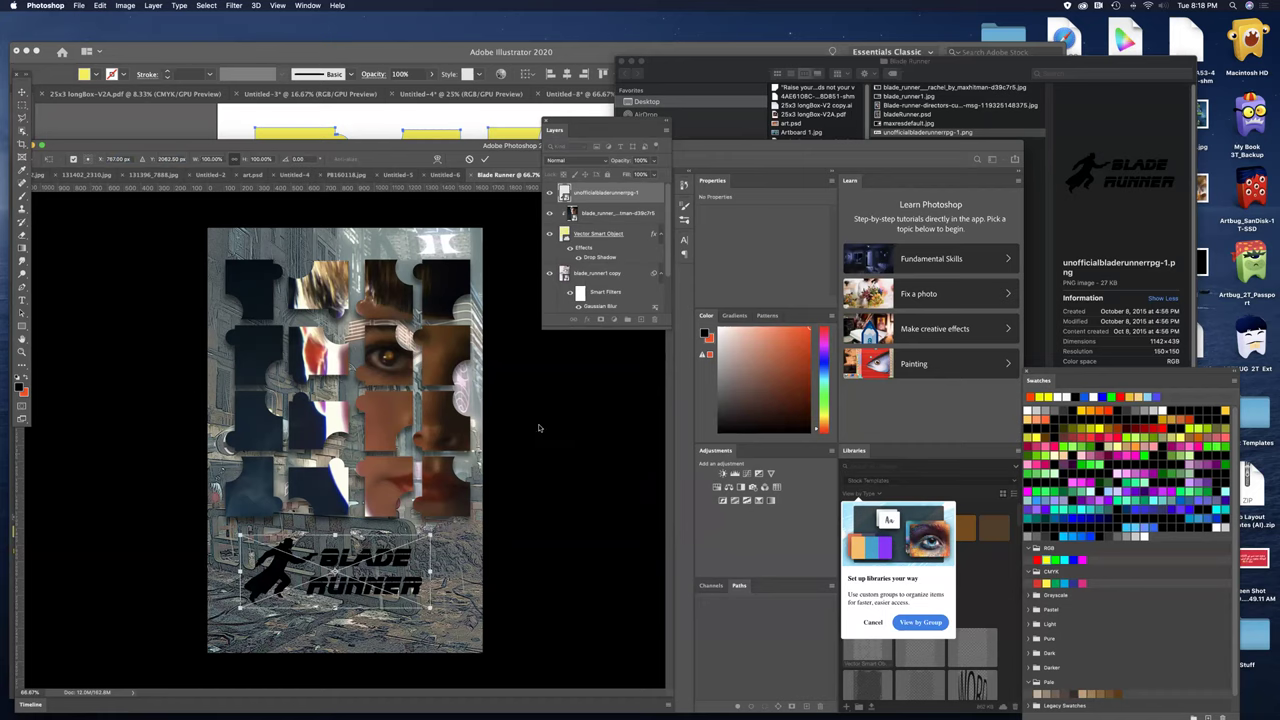
pyautogui.moveTo(430, 607)
pyautogui.mouseDown()
pyautogui.moveTo(459, 618)
pyautogui.moveTo(436, 598)
pyautogui.mouseUp()
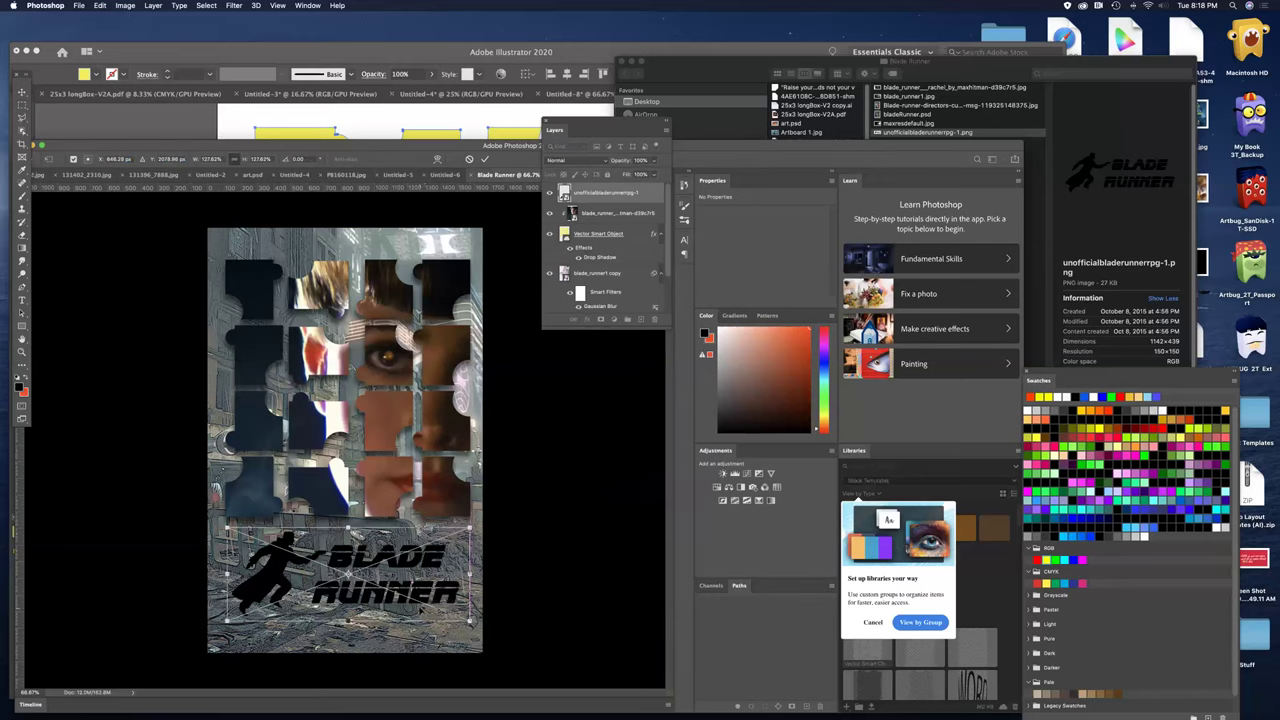
pyautogui.press('Return')
pyautogui.hotkey('ctrl', 'i')
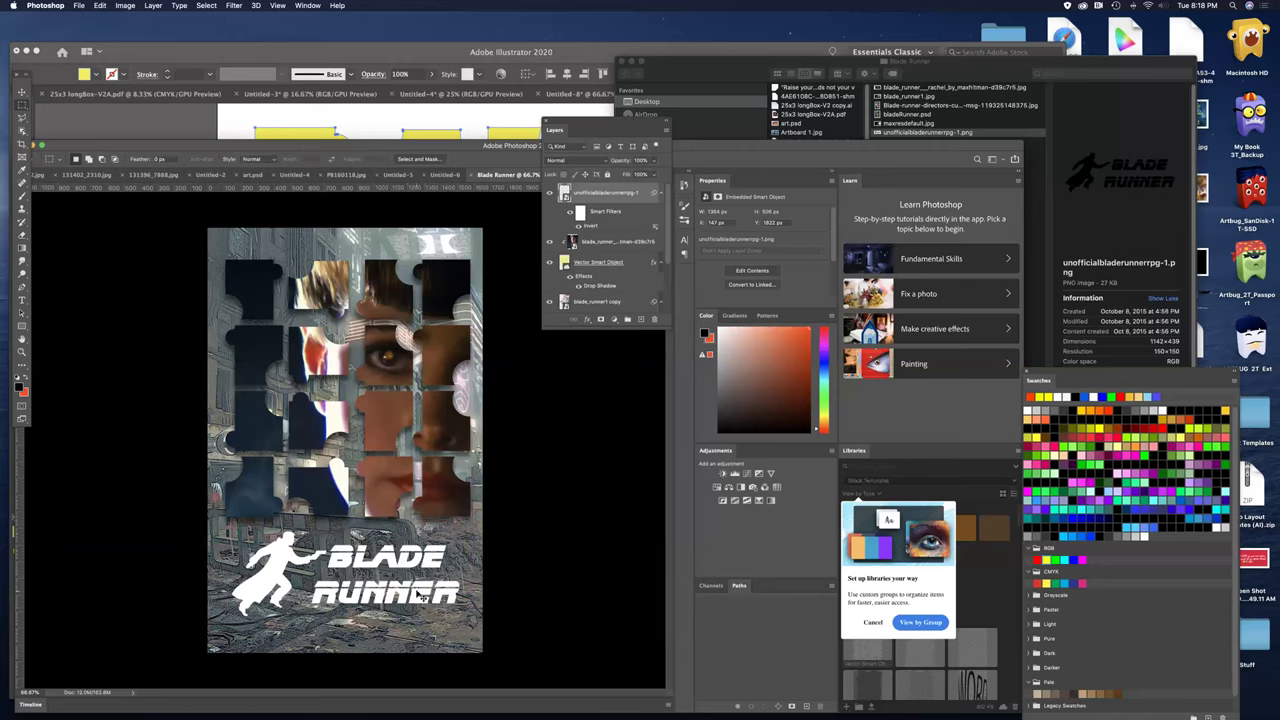
# - Nudge the enlarged Blade Runner logo slightly down, away from the puzzle pieces
pyautogui.press('Down')
pyautogui.press('Down')
pyautogui.press('Down')
pyautogui.press('Down')
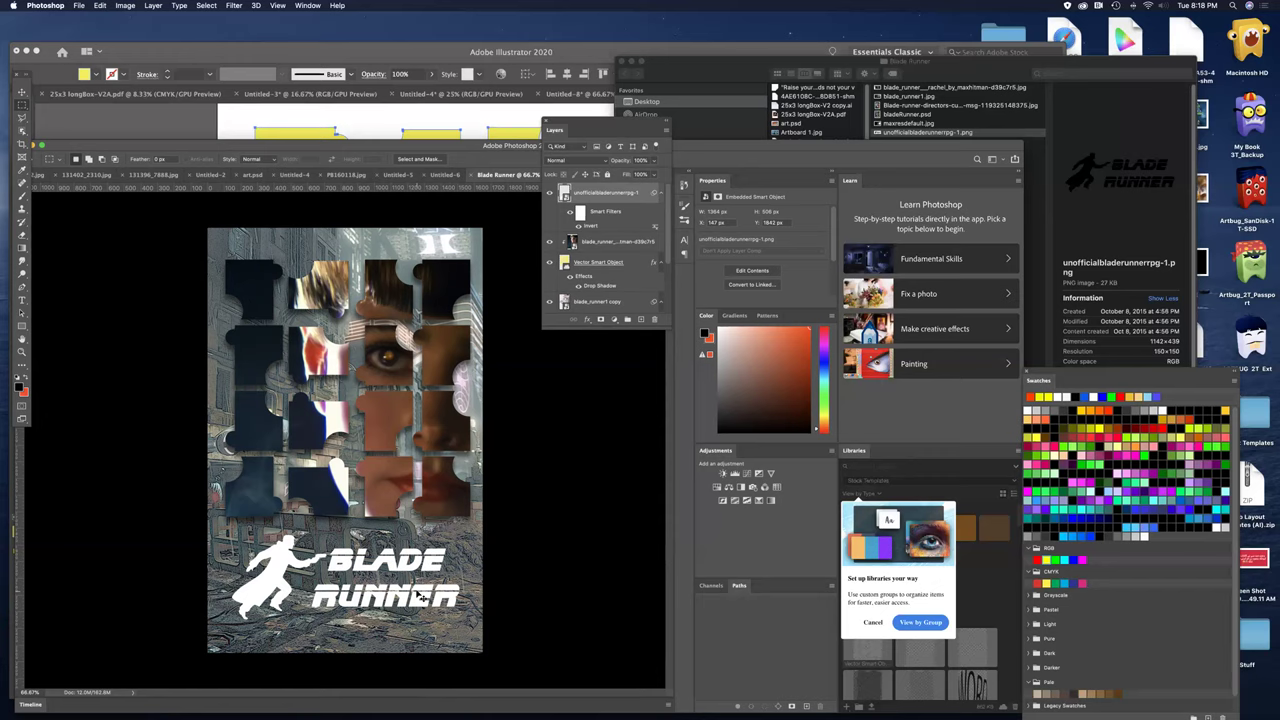
# - Apply Invert twice more to the Blade Runner logo layer, and open and commit a Free Transform without changing it
pyautogui.press('super+i')
pyautogui.press('super+i')
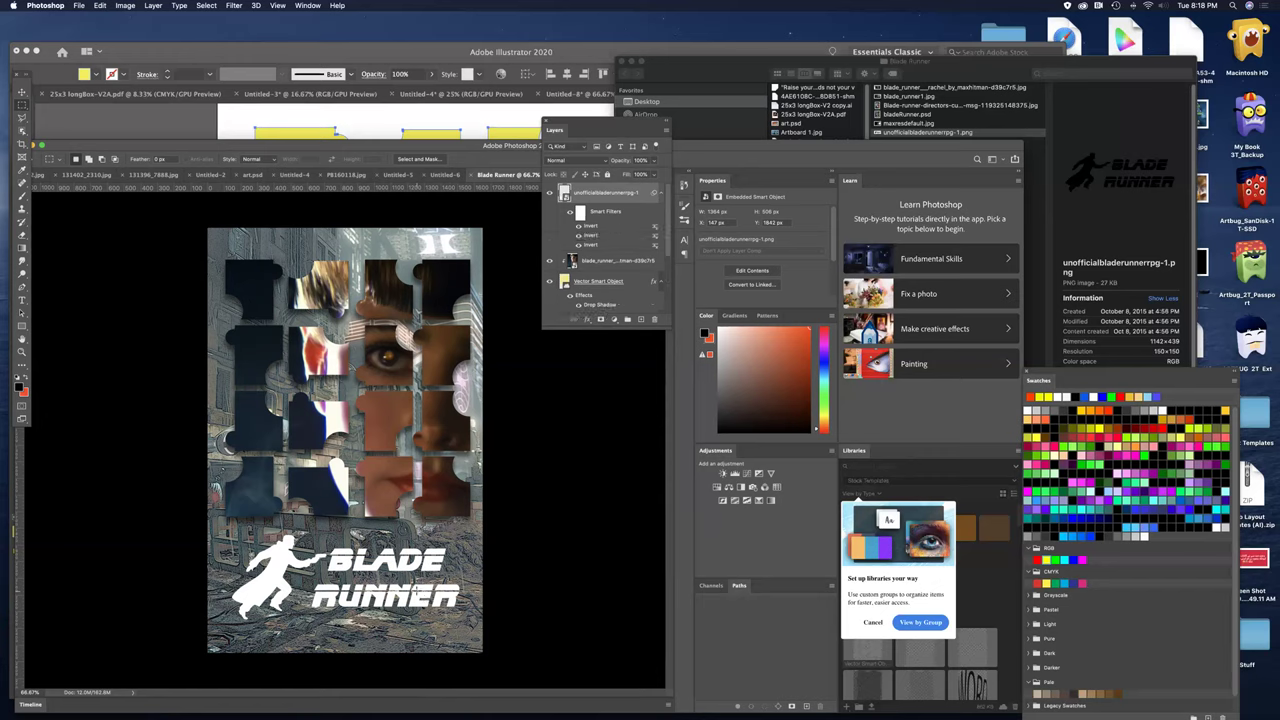
pyautogui.press('super+t')
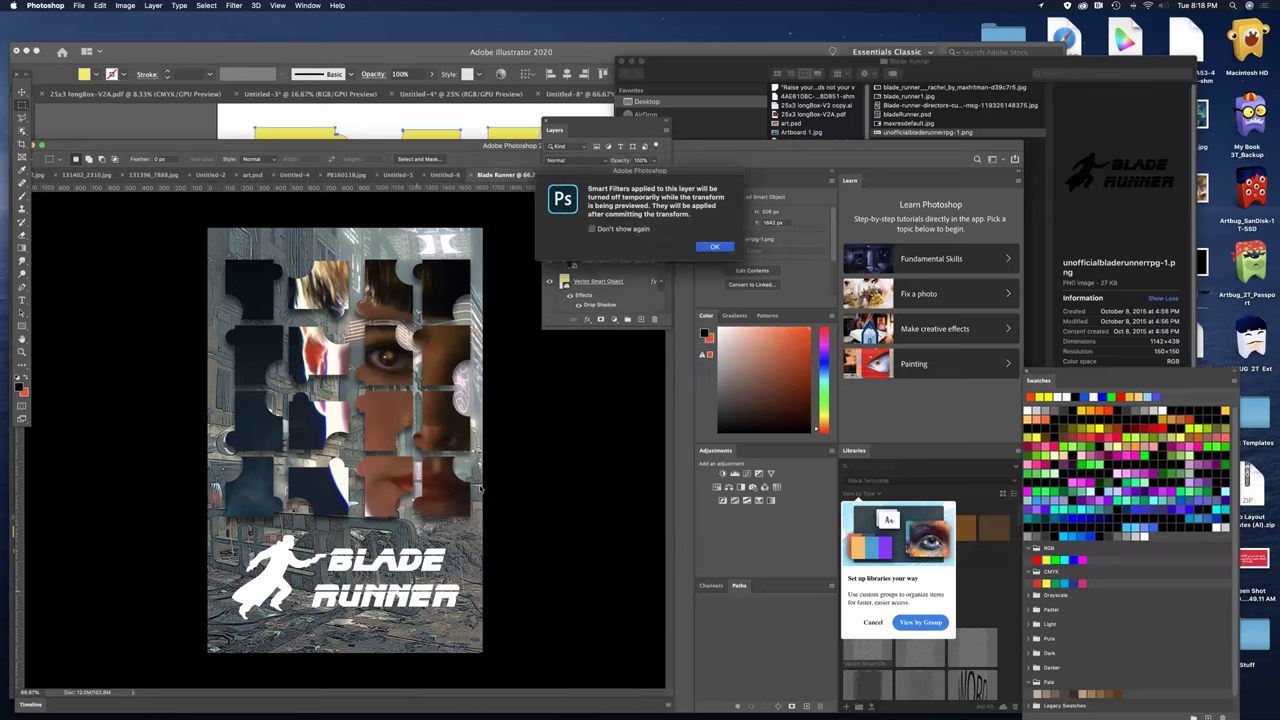
pyautogui.click(714, 246)
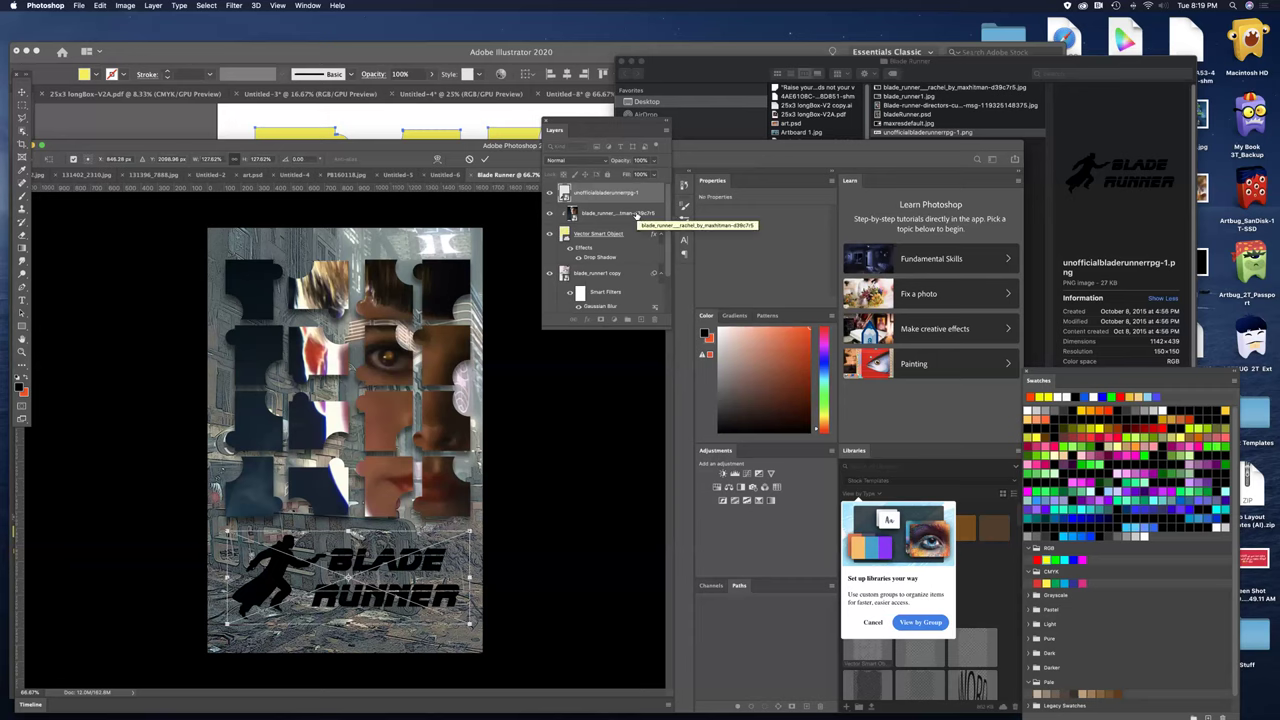
pyautogui.press('Return')
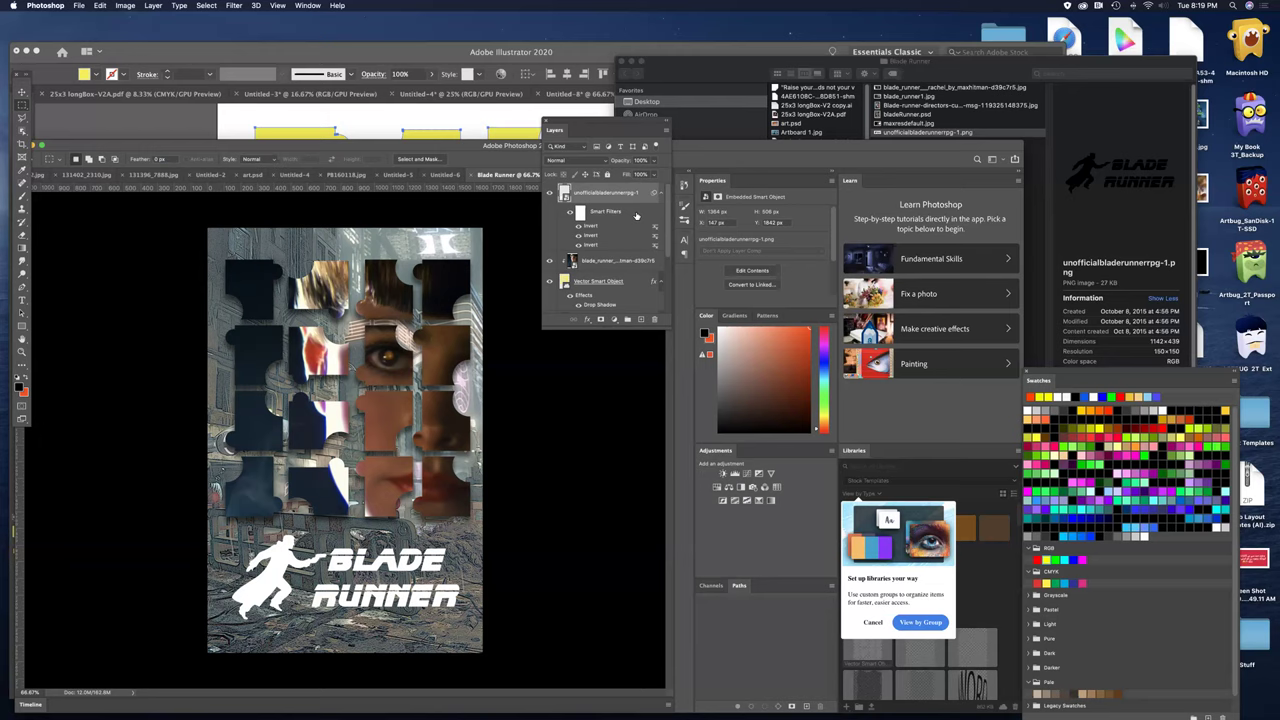
# - Switch to Finder and place maxresdefault.jpg from the Blade Runner folder into the Photoshop poster
pyautogui.click(1010, 114)
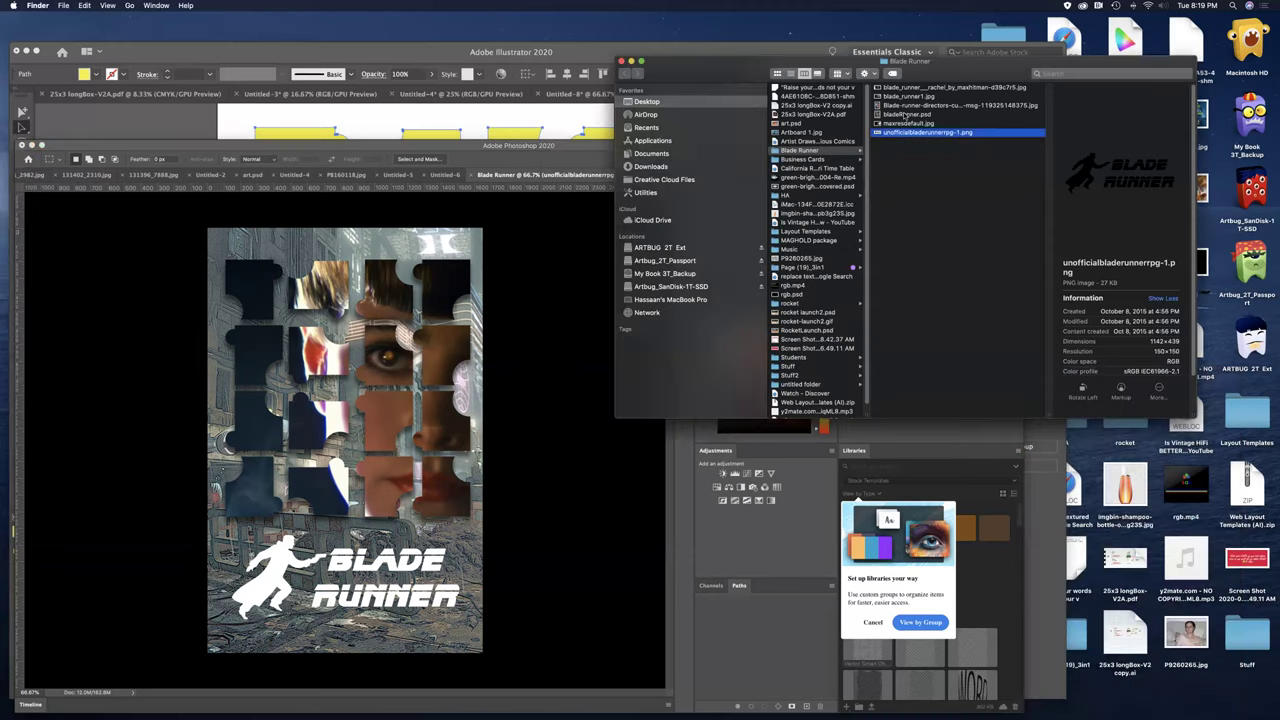
pyautogui.click(903, 115)
pyautogui.click(902, 123)
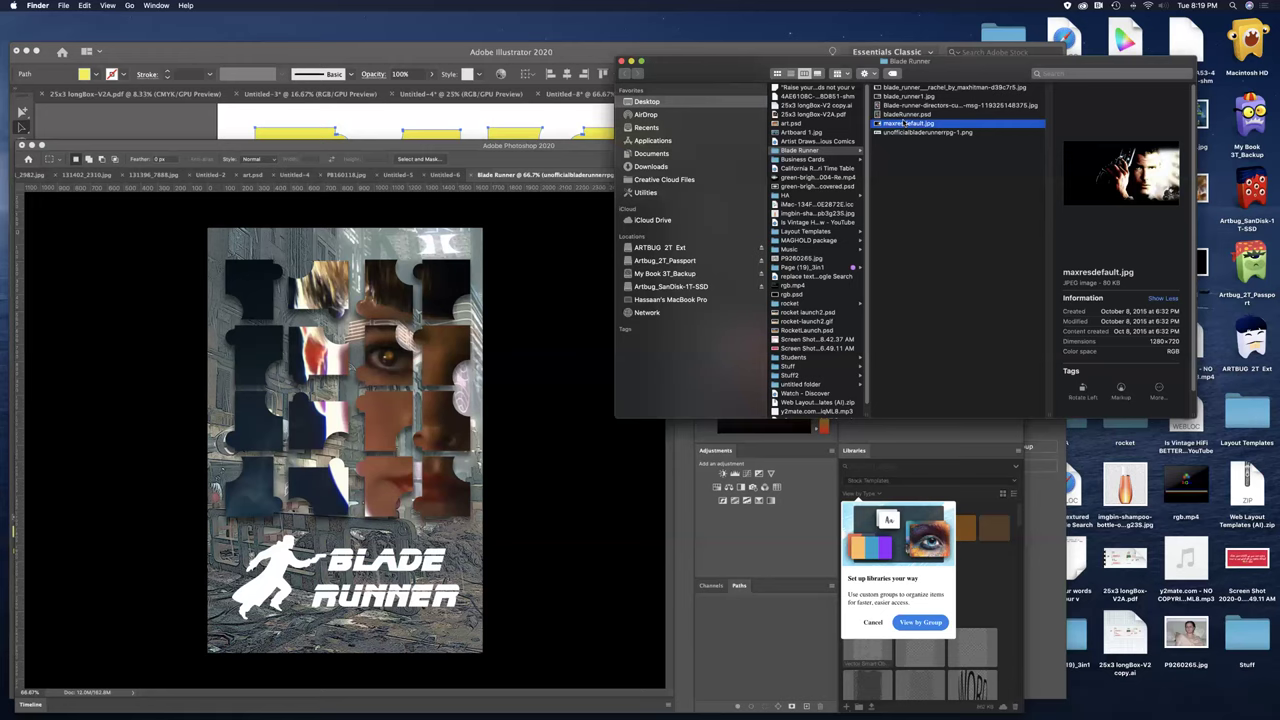
pyautogui.moveTo(915, 127); pyautogui.dragTo(245, 471)
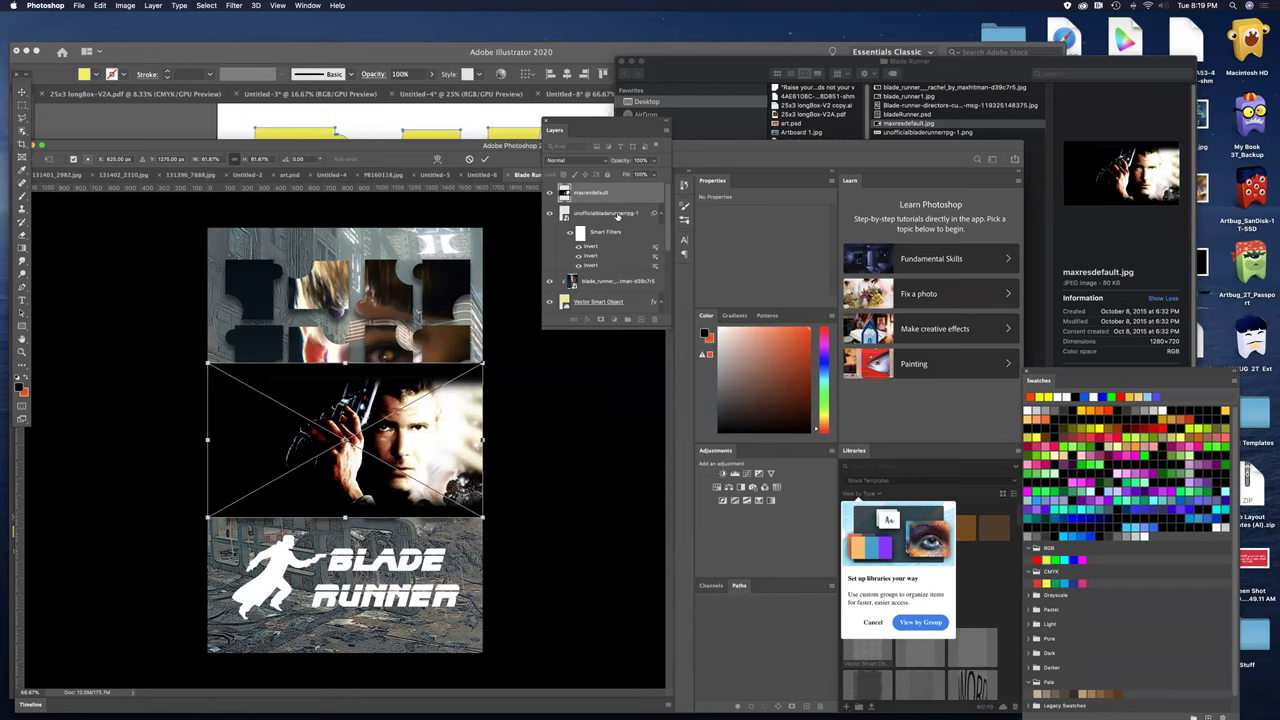
# - Position the placed image over the lower-left puzzle pieces with its opacity temporarily at 77%, commit it and restore 100% opacity
pyautogui.click(659, 161)
pyautogui.moveTo(655, 175); pyautogui.dragTo(643, 174)
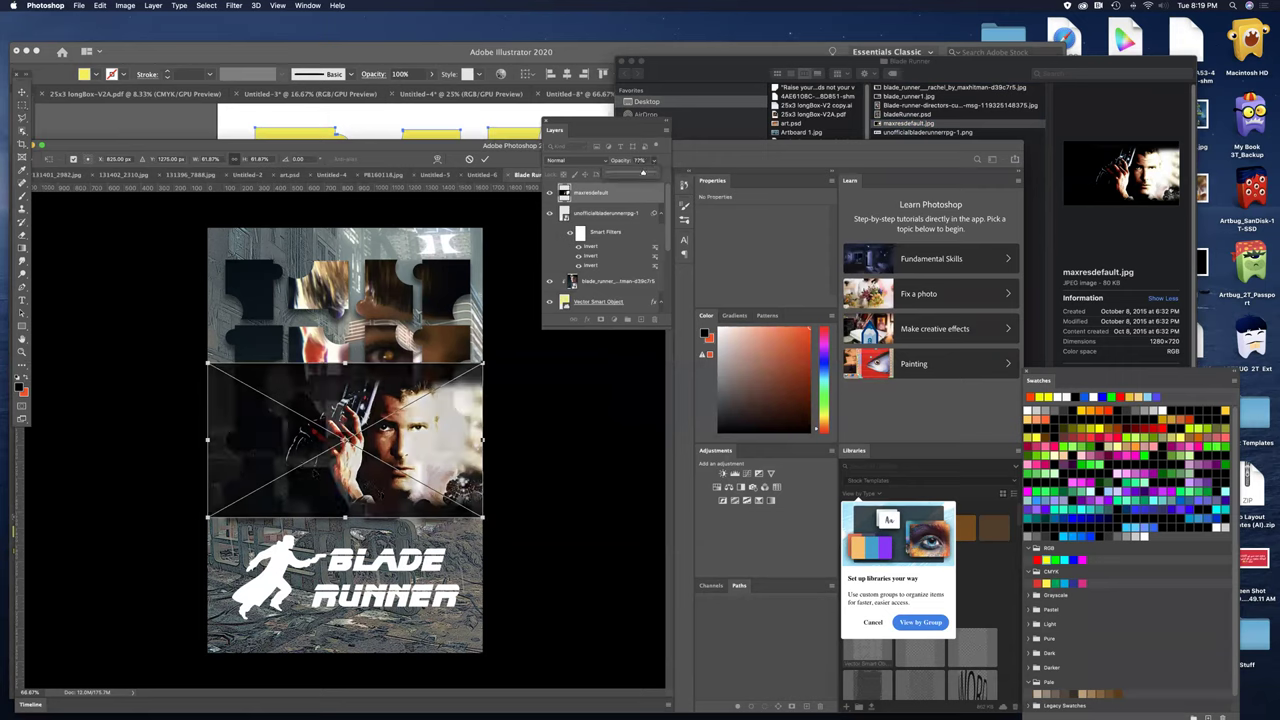
pyautogui.moveTo(396, 476); pyautogui.dragTo(290, 468)
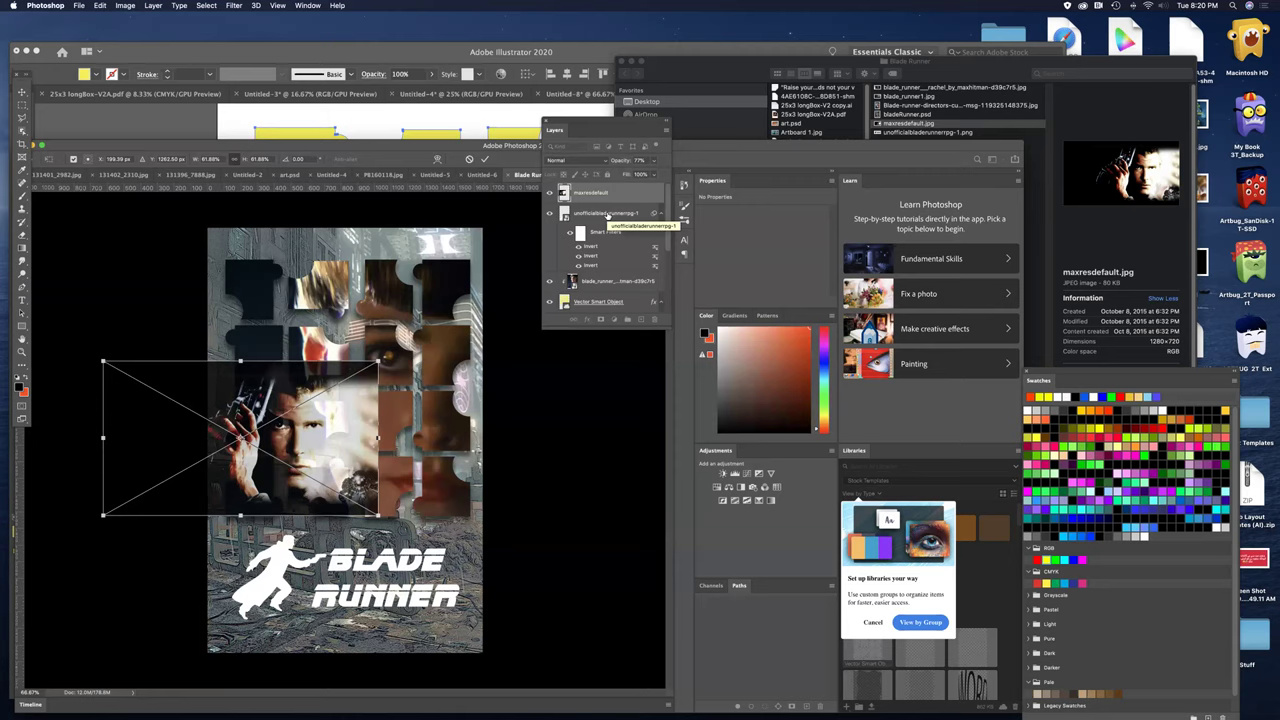
pyautogui.press('Return')
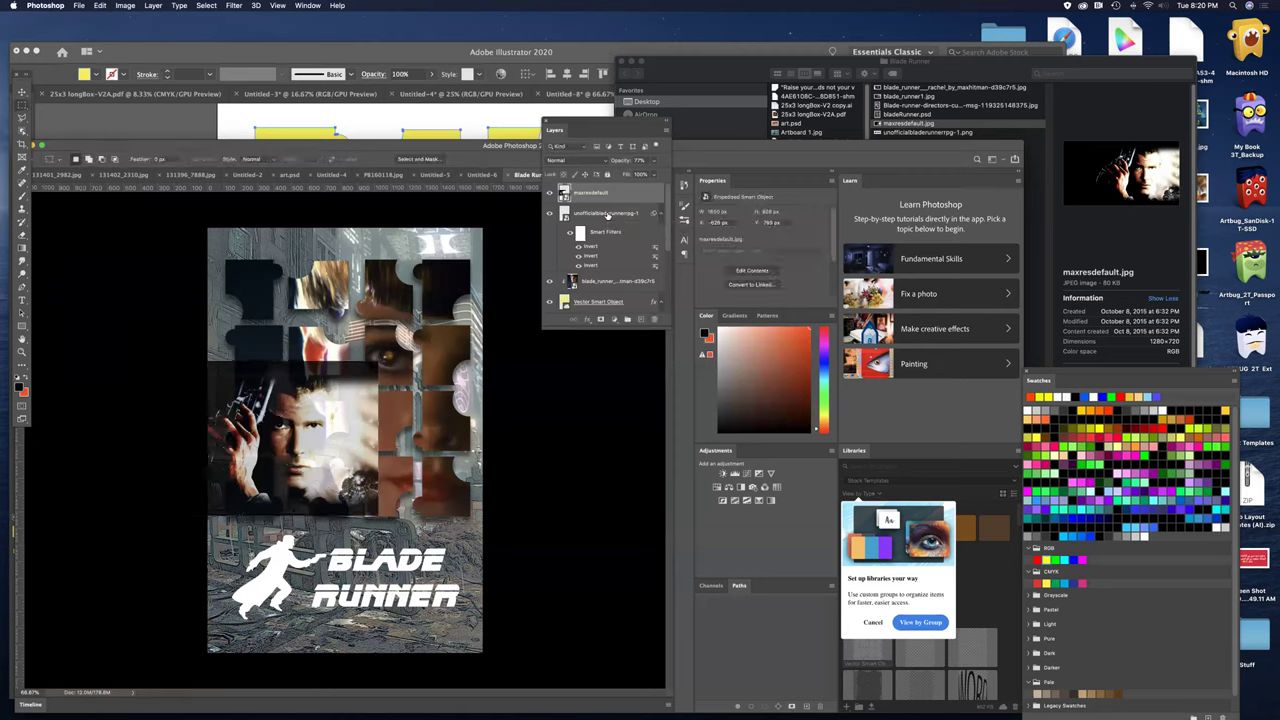
pyautogui.click(653, 162)
pyautogui.moveTo(654, 175); pyautogui.dragTo(664, 174)
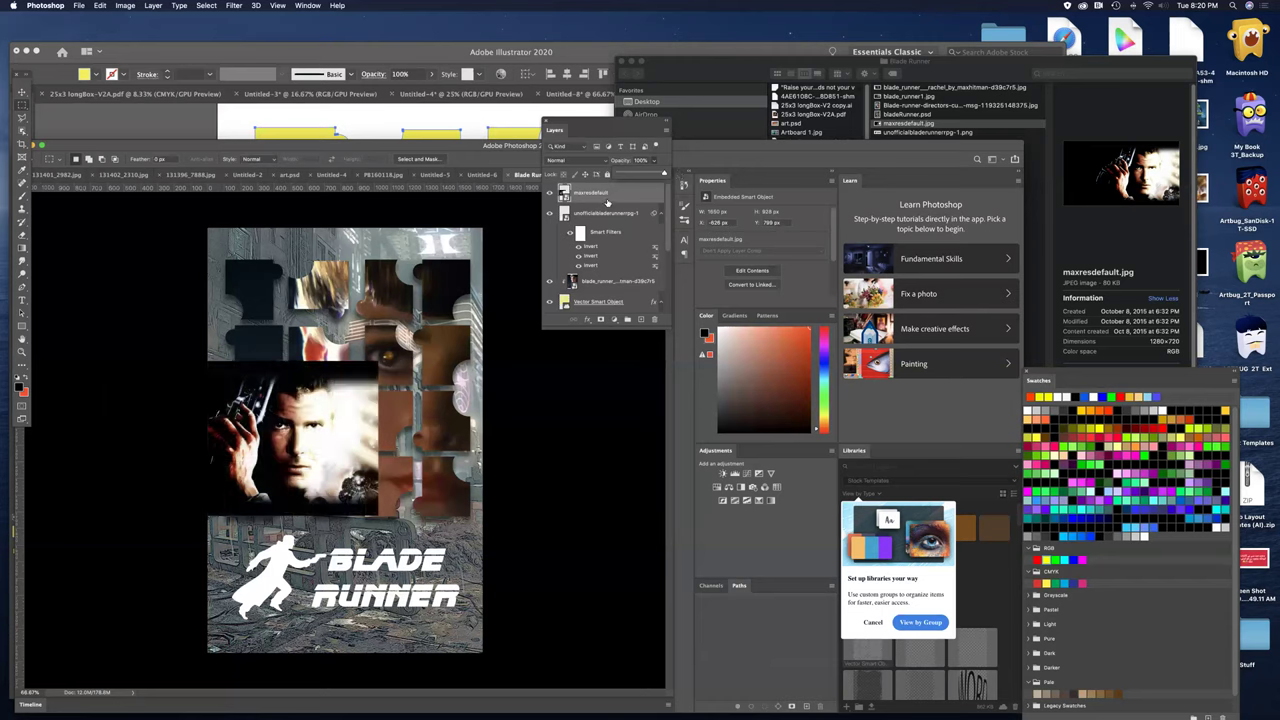
# - Move the maxresdefault layer below the logo layer and clip it to the puzzle pieces
pyautogui.click(608, 199)
pyautogui.moveTo(608, 199); pyautogui.dragTo(607, 275)
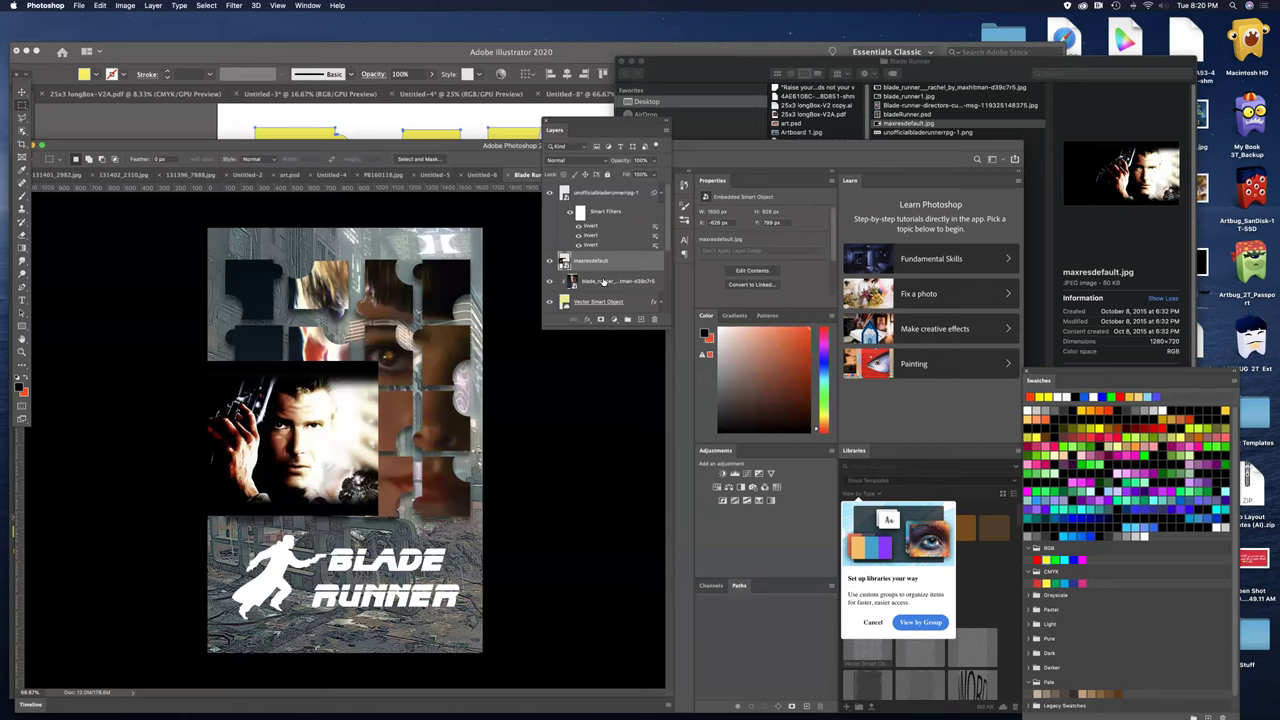
pyautogui.moveTo(604, 282); pyautogui.dragTo(606, 268)
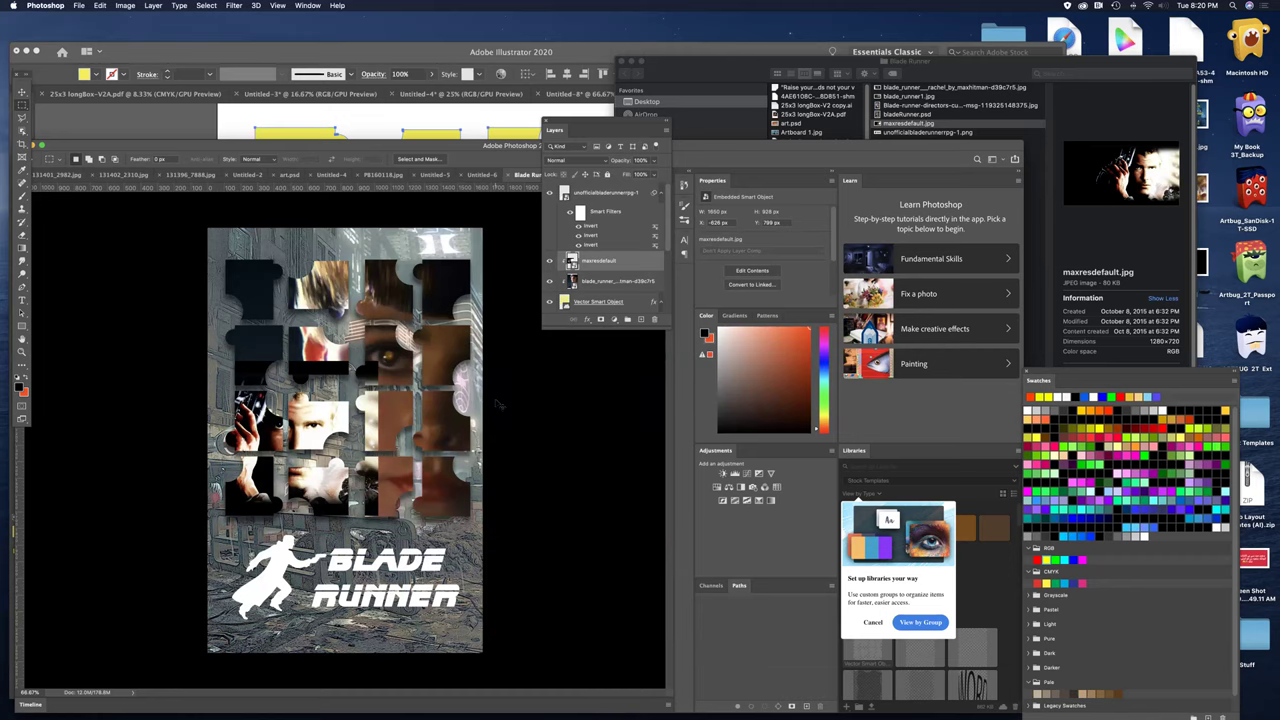
# - Shift the clipped maxresdefault image slightly left and down so the man's eyes fall inside two neighbouring puzzle pieces
pyautogui.press('super+plus')
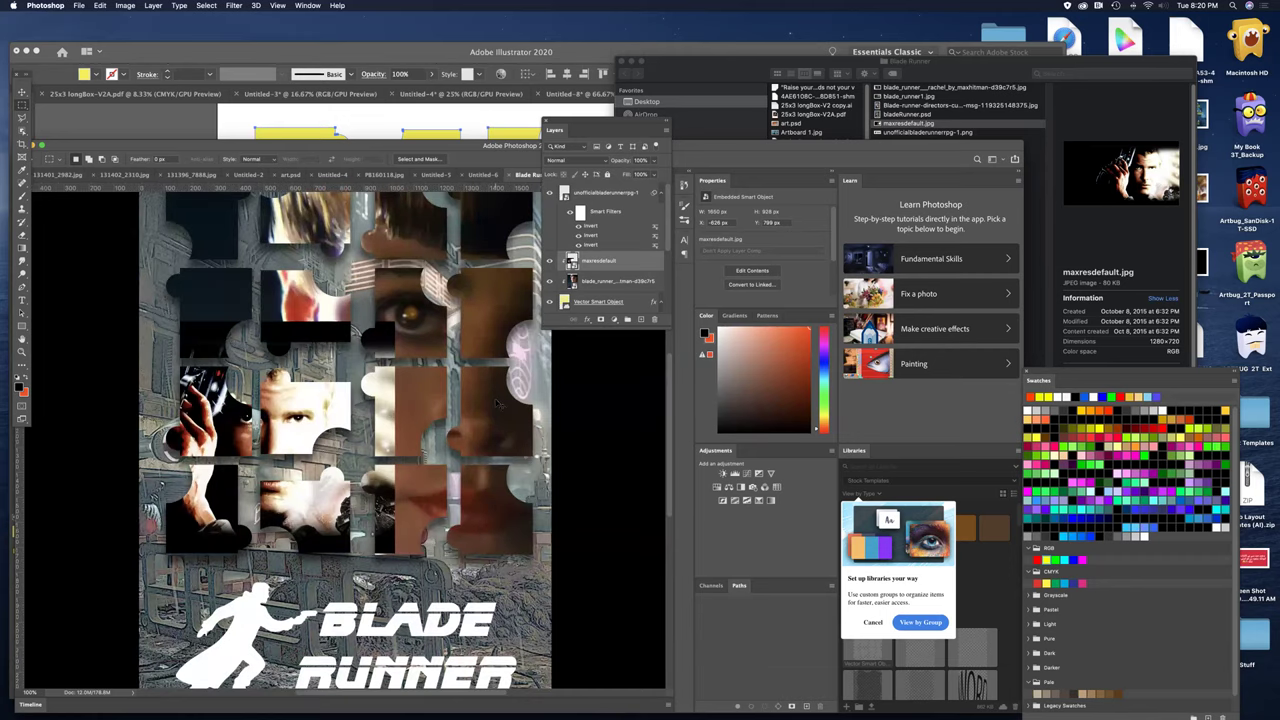
pyautogui.press('super+plus')
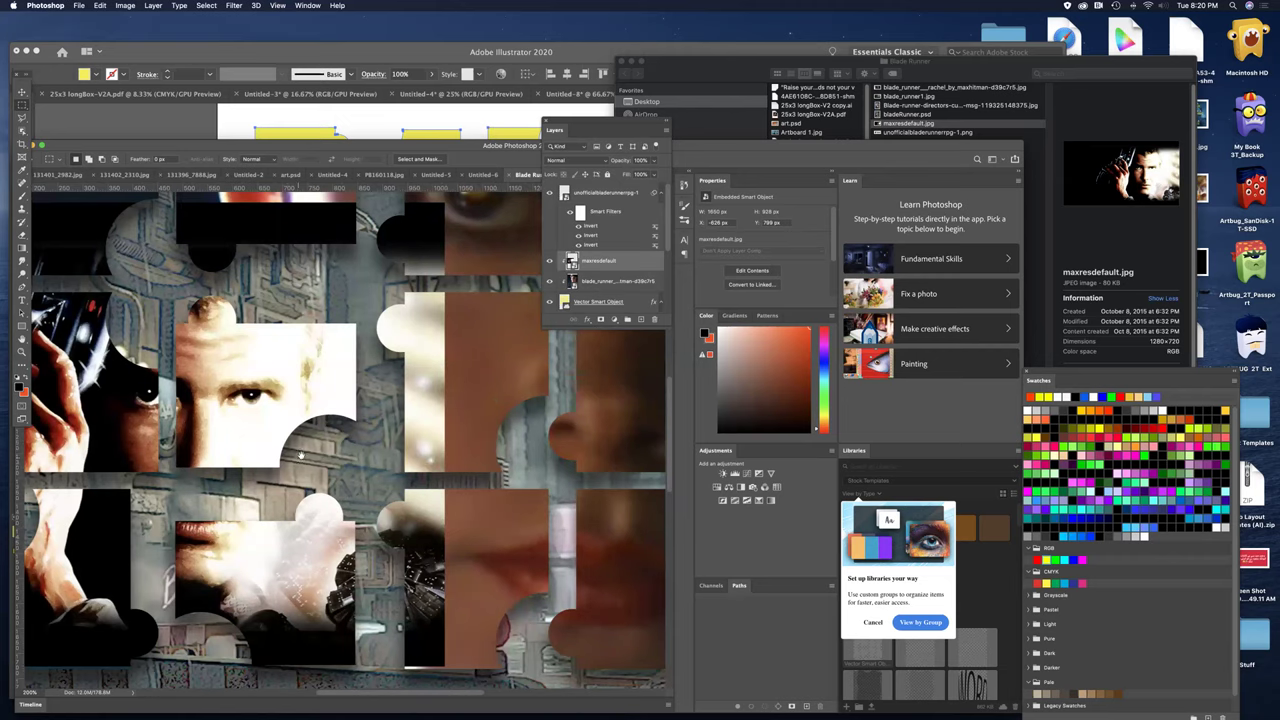
pyautogui.hscroll(-2, 381, 413)
pyautogui.hscroll(-3, 381, 413)
pyautogui.scroll(-1, 381, 413)
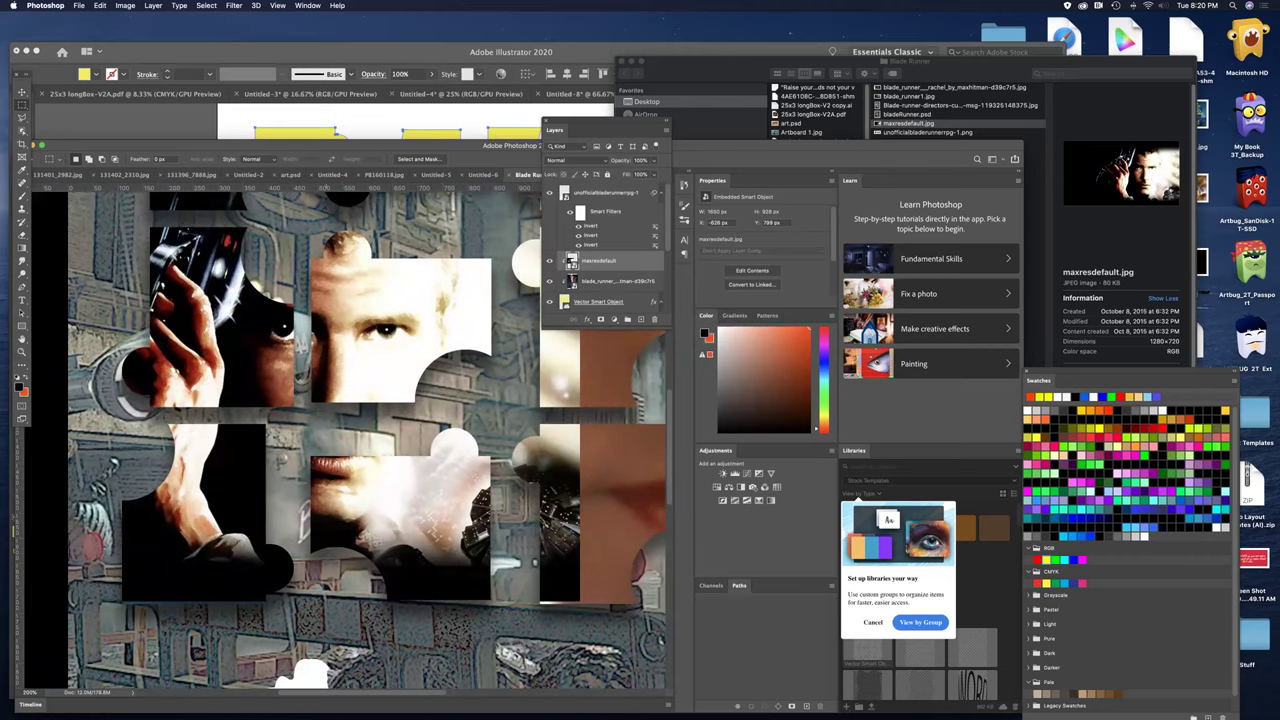
pyautogui.click(21, 93)
pyautogui.moveTo(360, 353)
pyautogui.mouseDown()
pyautogui.moveTo(349, 376)
pyautogui.moveTo(339, 368)
pyautogui.moveTo(348, 373)
pyautogui.mouseUp()
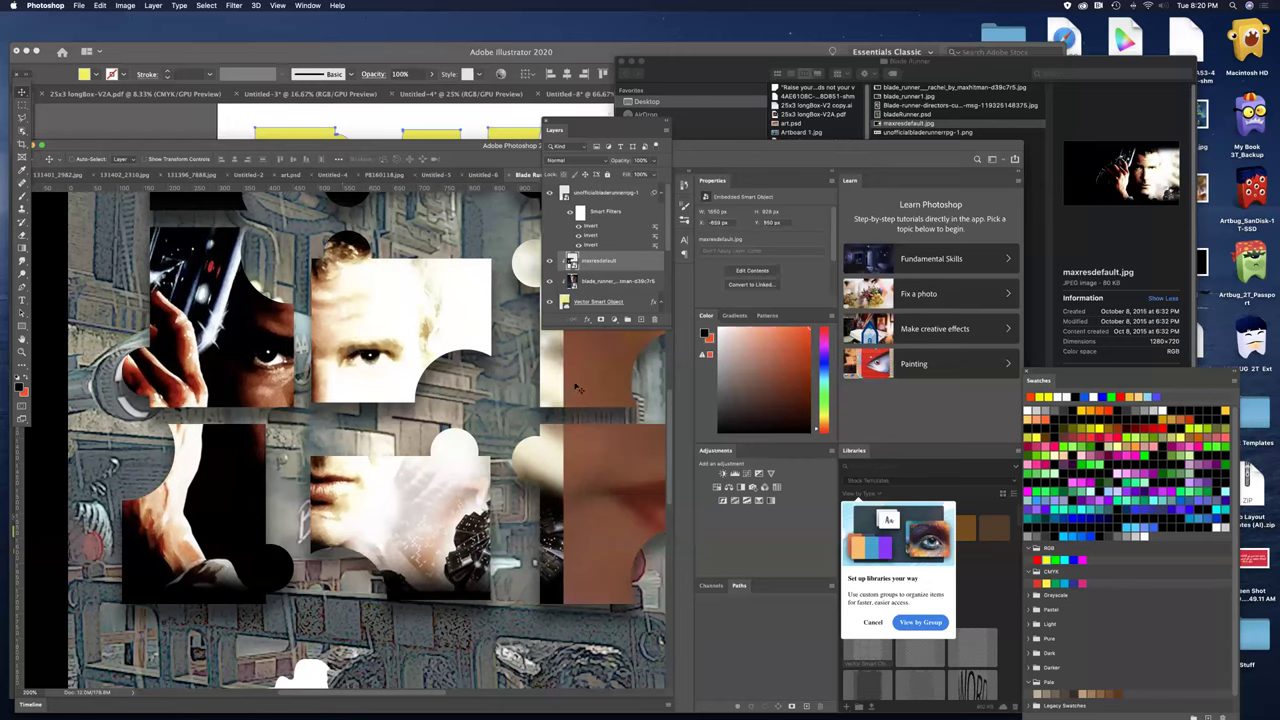
# - Select a rectangle around the four lower-left puzzle pieces and add a layer mask limiting the maxresdefault image to them
pyautogui.press('super+minus')
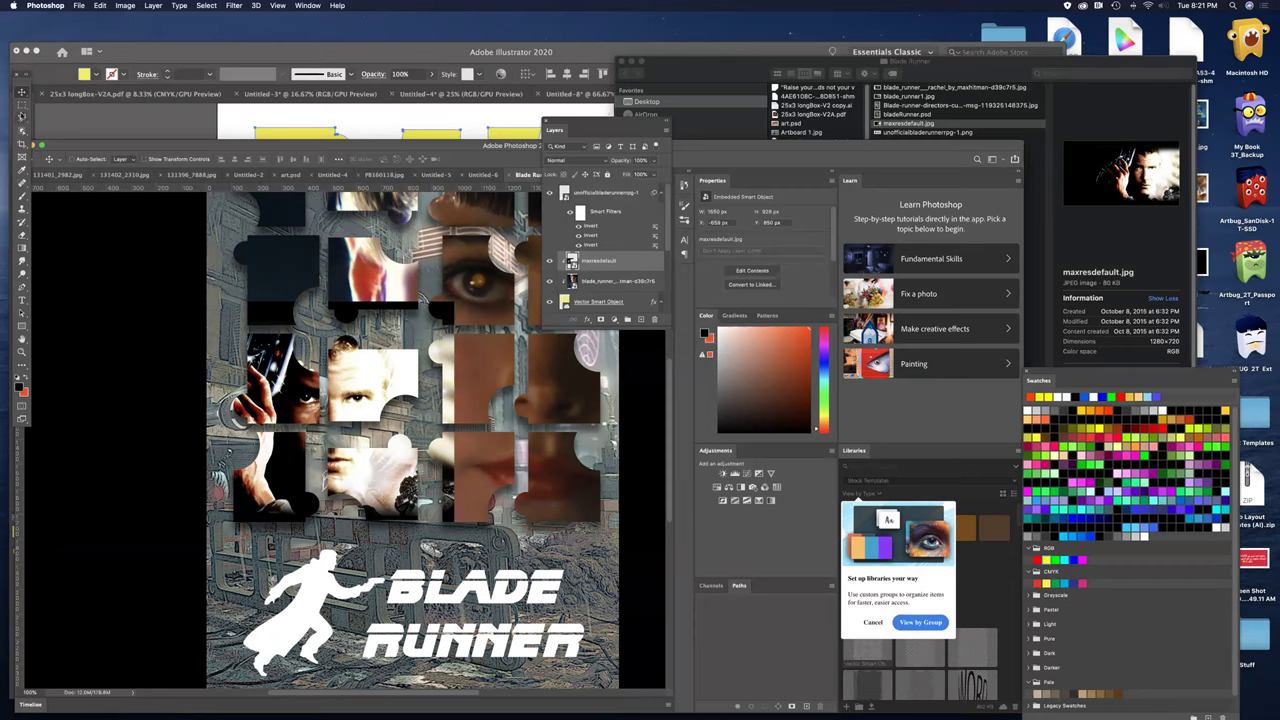
pyautogui.click(22, 107)
pyautogui.moveTo(216, 327); pyautogui.dragTo(424, 516)
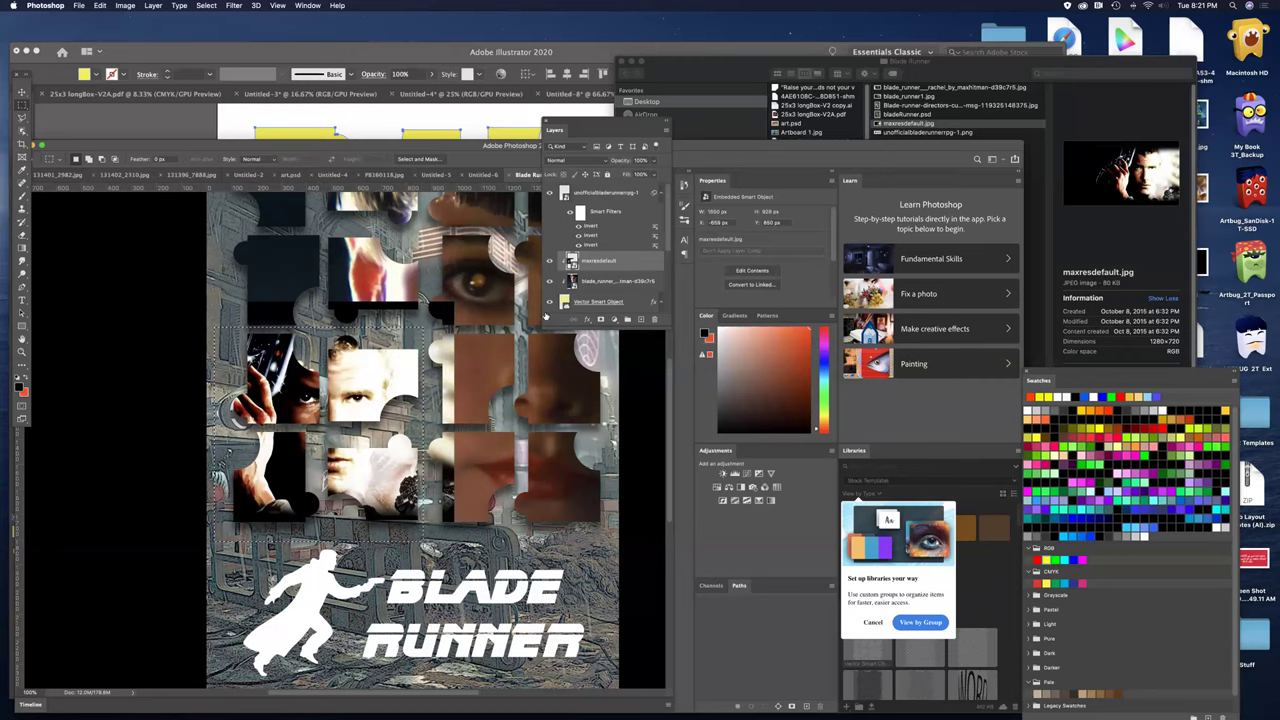
pyautogui.click(601, 320)
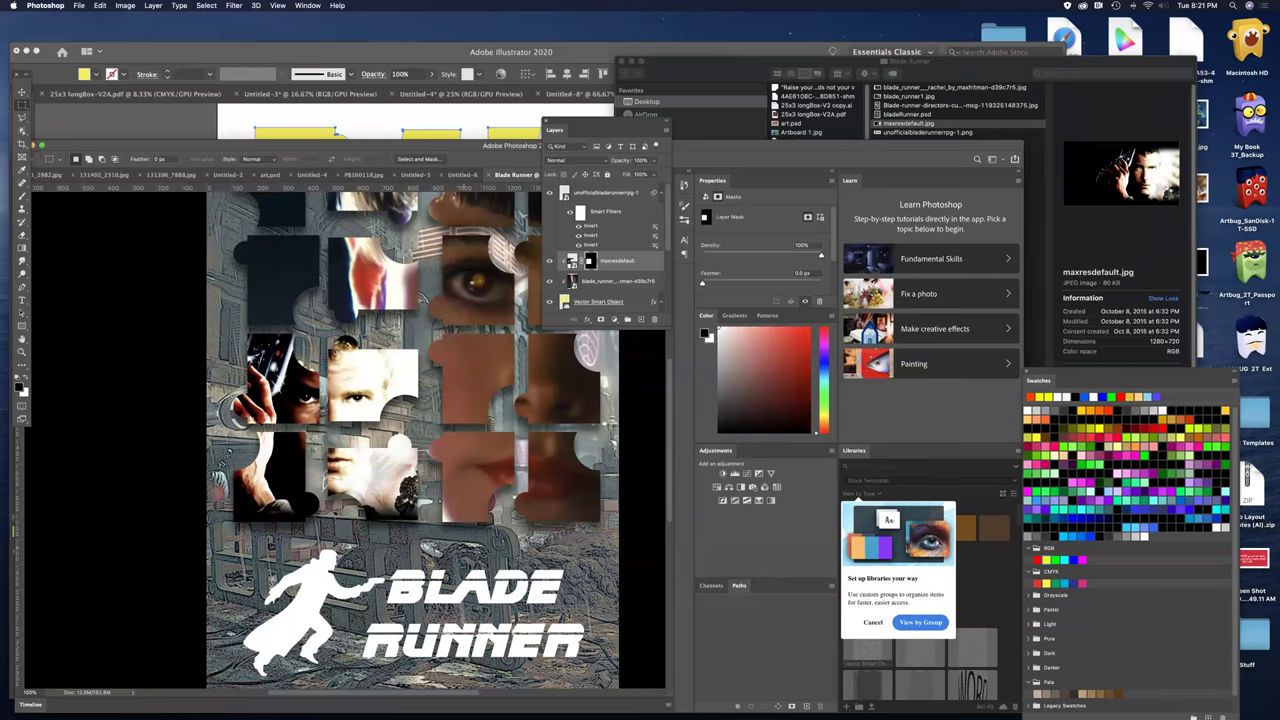
# - Add a new layer above the Blade Runner logo layer and fill it entirely with a medium blue
pyautogui.press('super+minus')
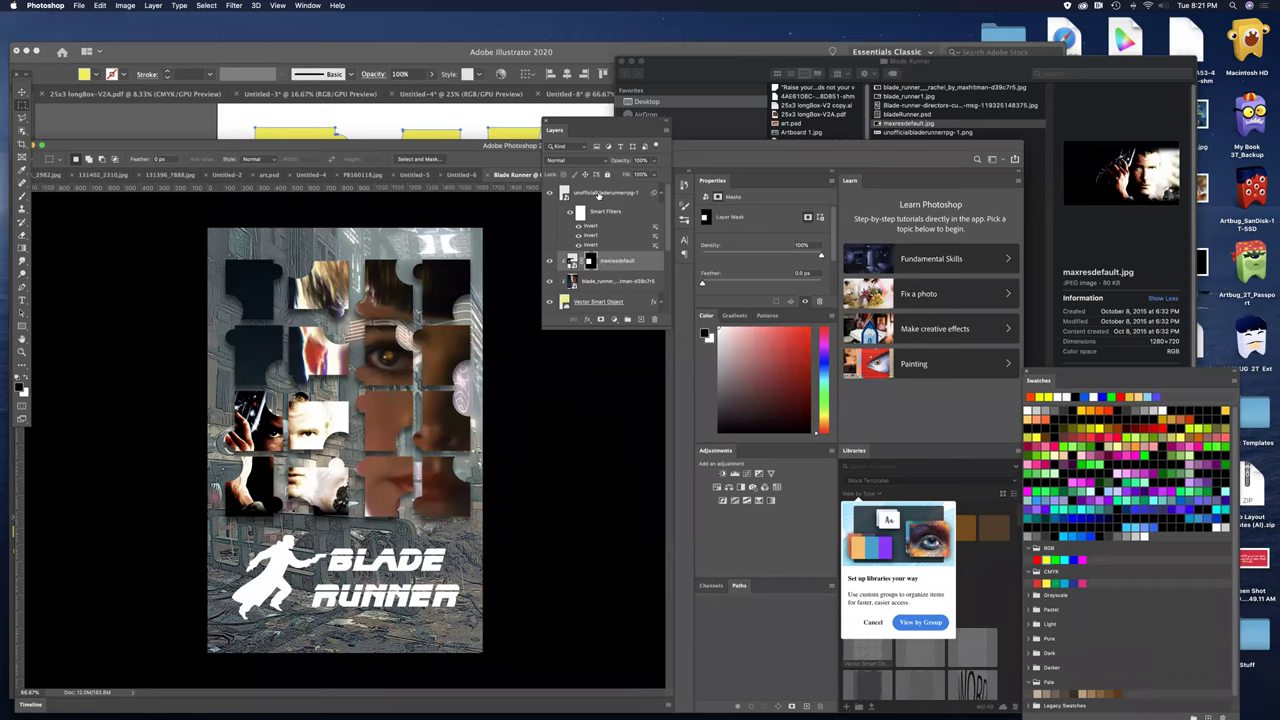
pyautogui.click(590, 196)
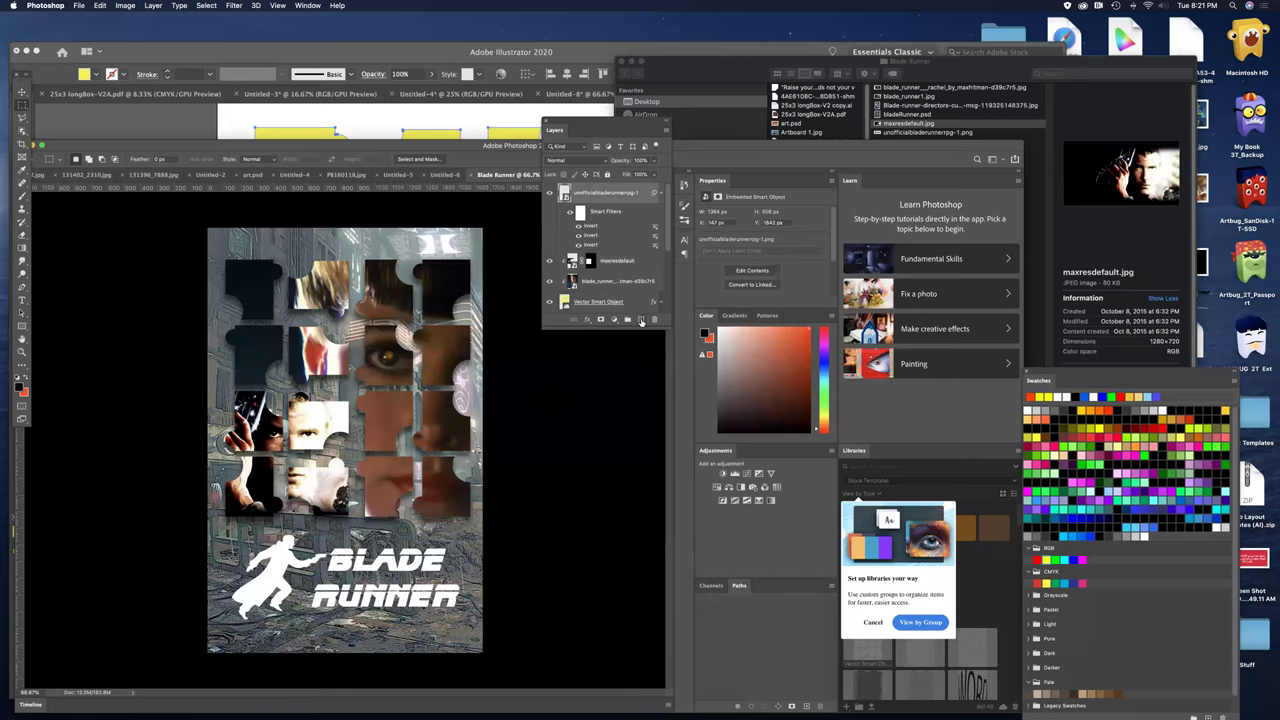
pyautogui.click(641, 320)
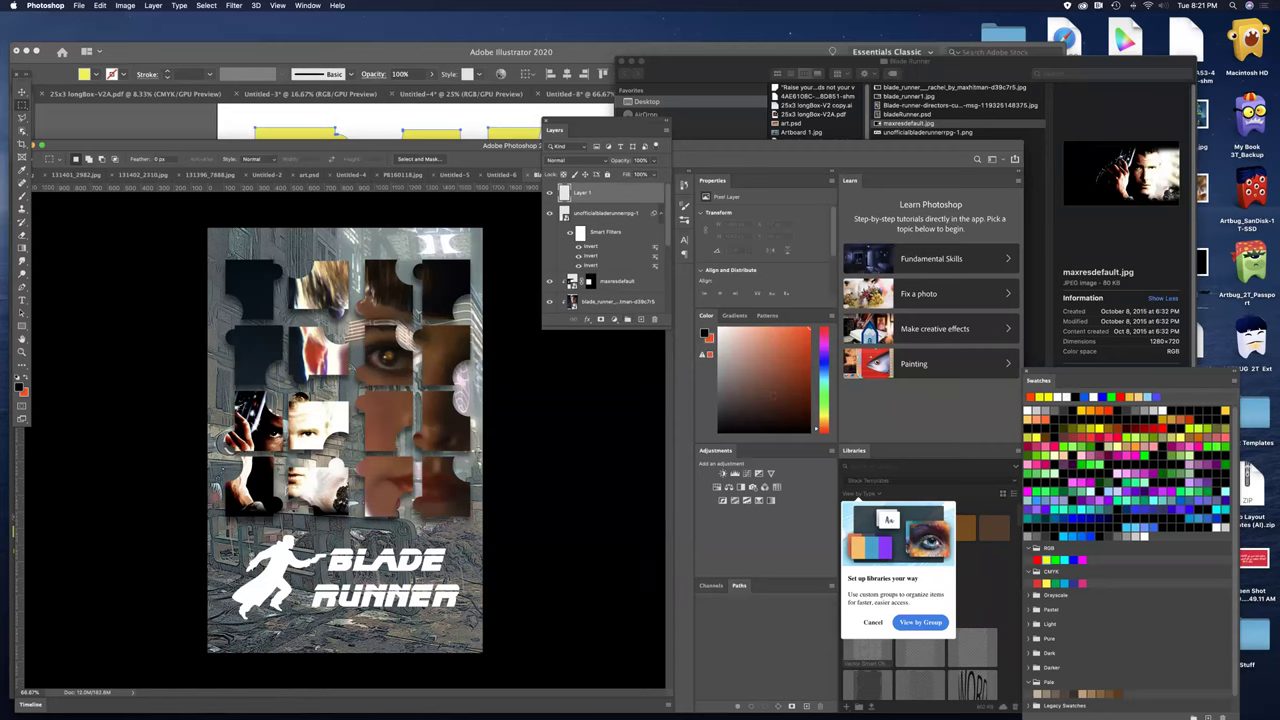
pyautogui.click(823, 377)
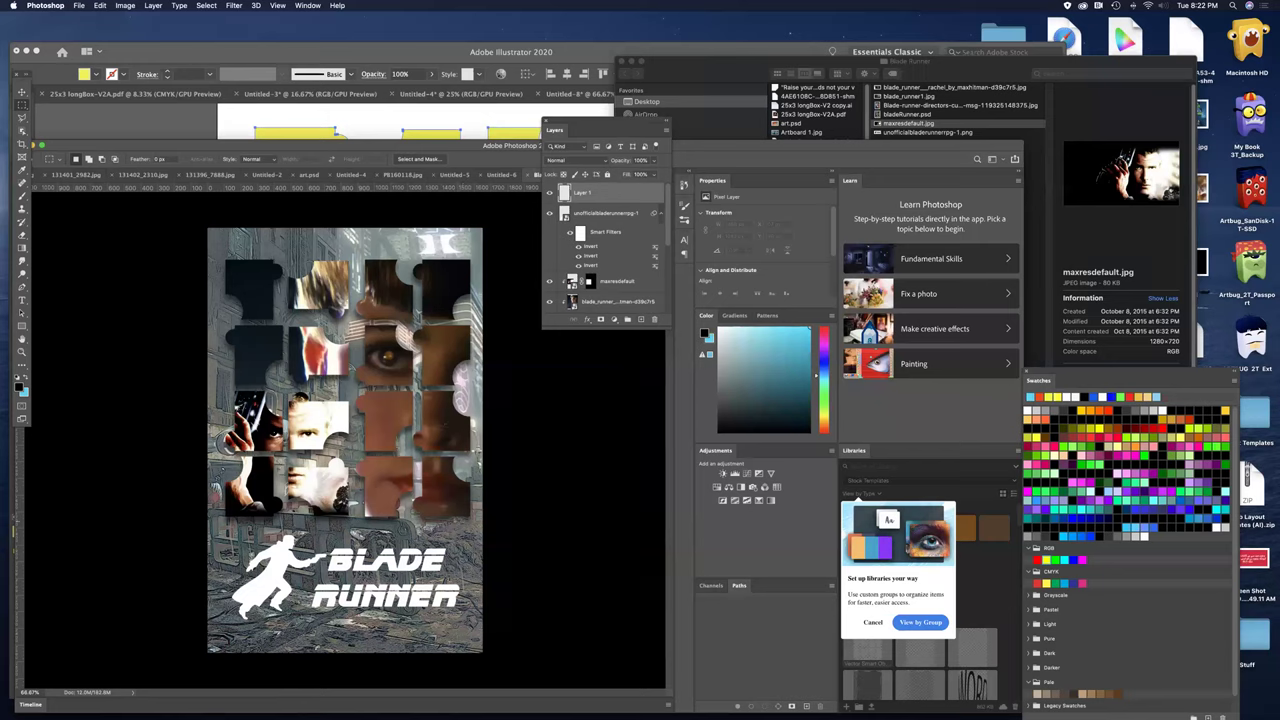
pyautogui.moveTo(800, 362)
pyautogui.mouseDown()
pyautogui.moveTo(807, 351)
pyautogui.moveTo(804, 363)
pyautogui.mouseUp()
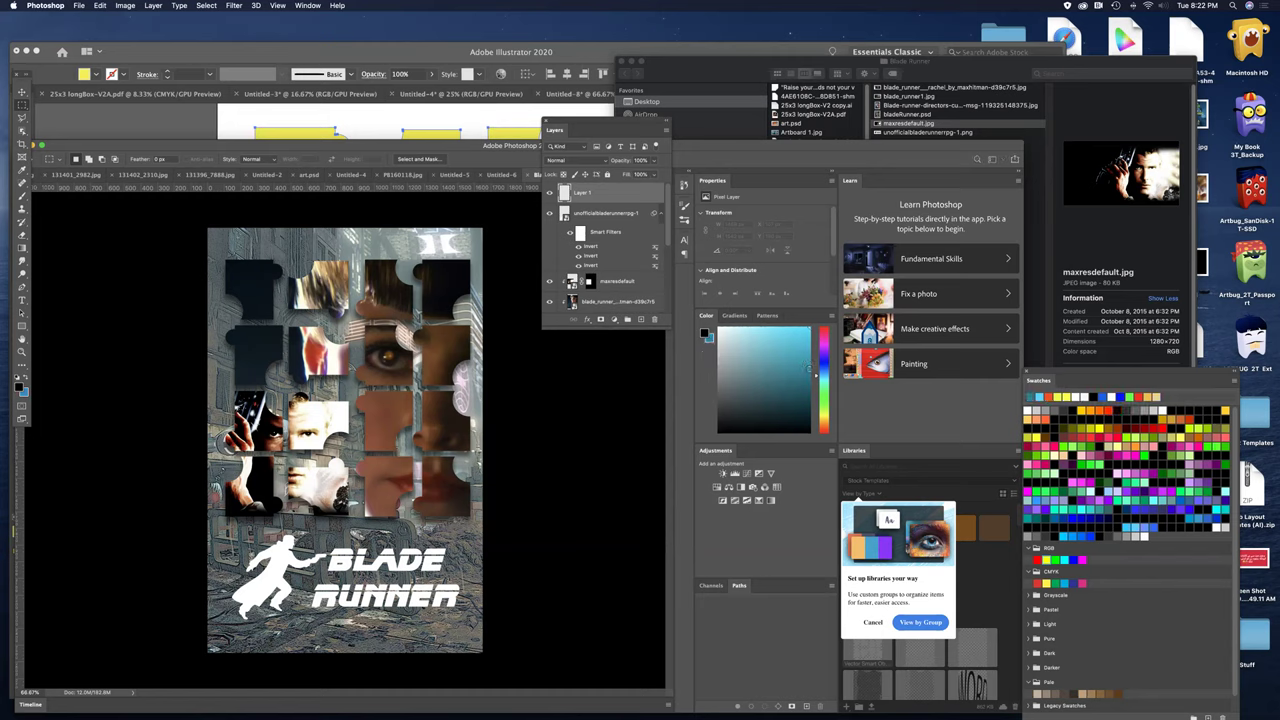
pyautogui.click(811, 367)
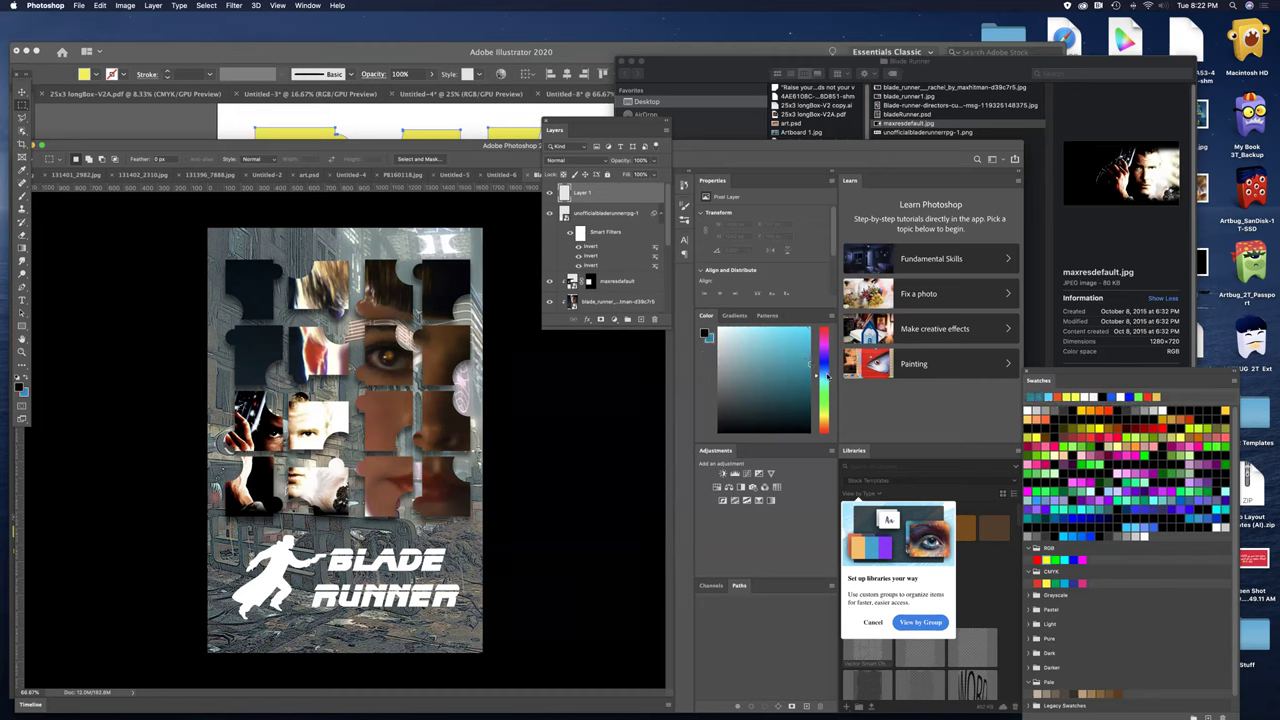
pyautogui.click(817, 375)
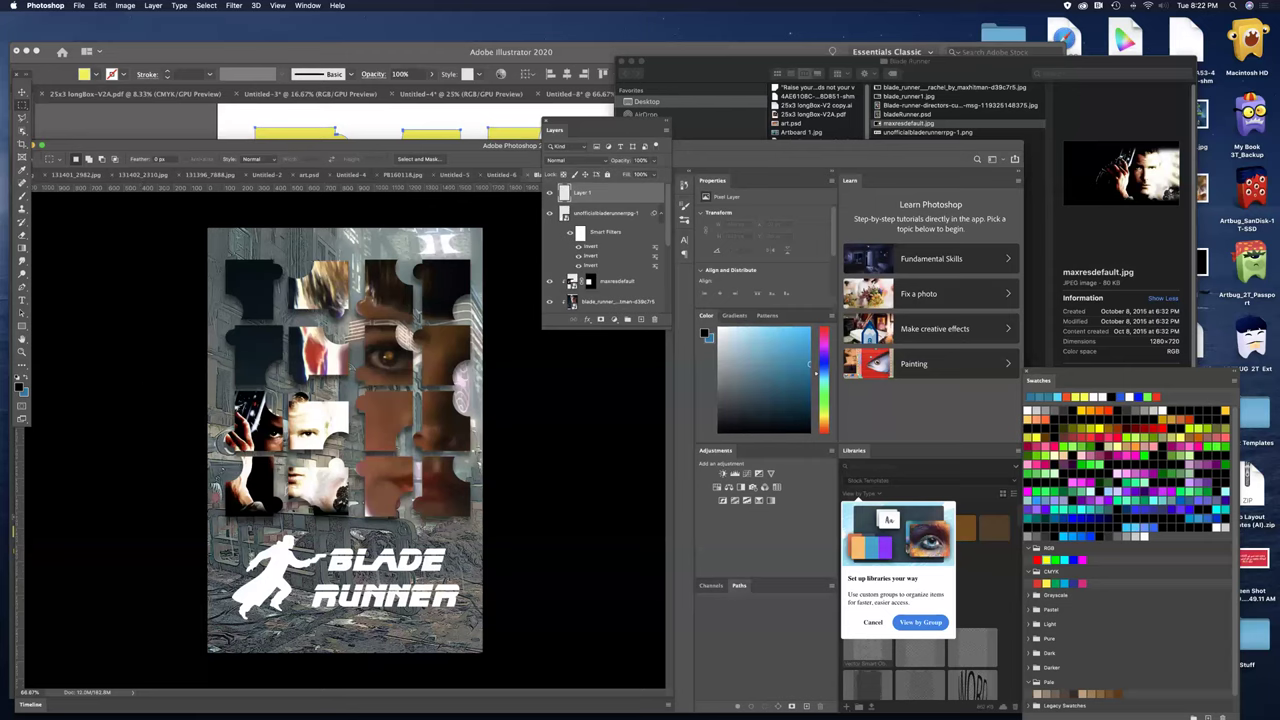
pyautogui.click(25, 377)
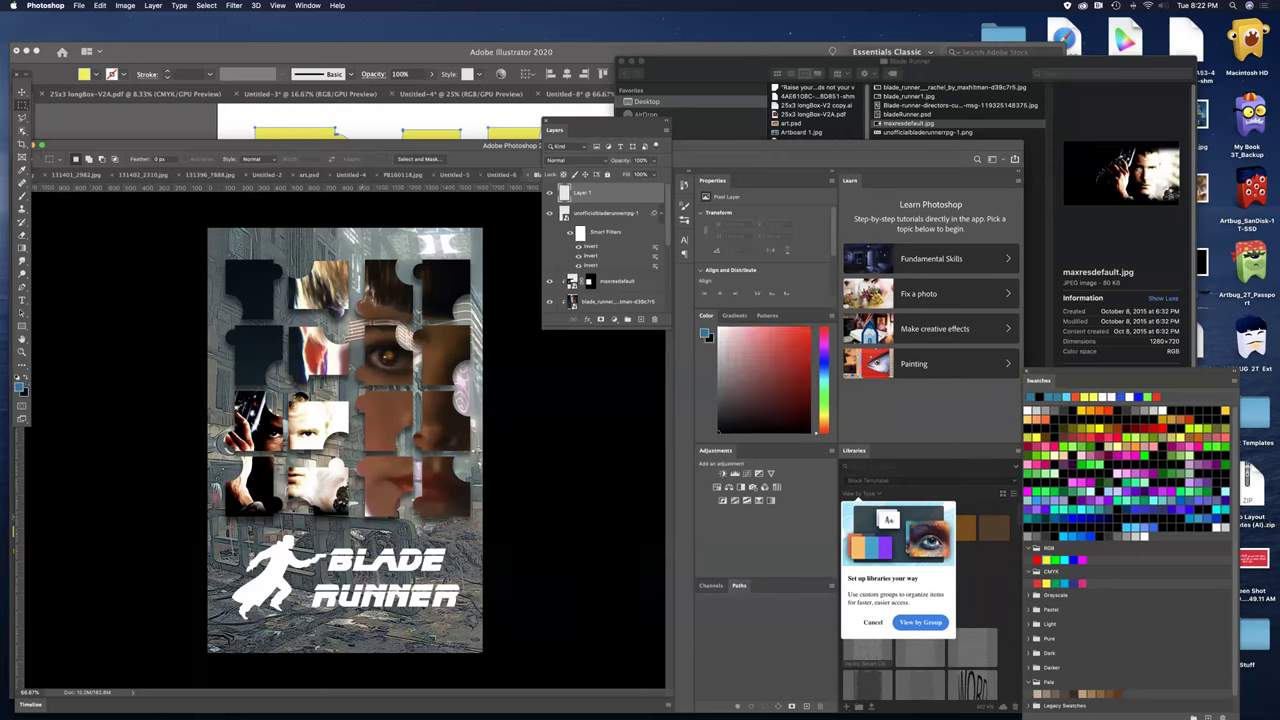
pyautogui.hotkey('alt', 'BackSpace')
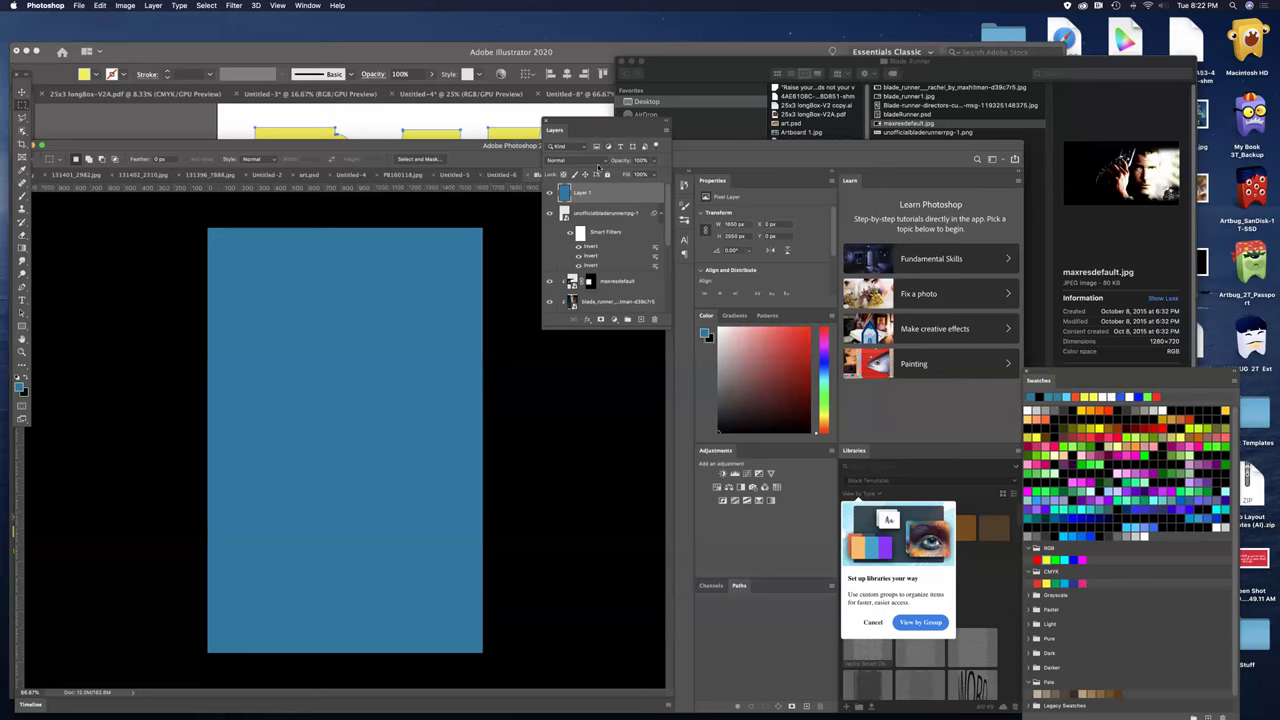
# - Set the blue fill layer's blend mode to Overlay so it tints the whole poster
pyautogui.click(594, 162)
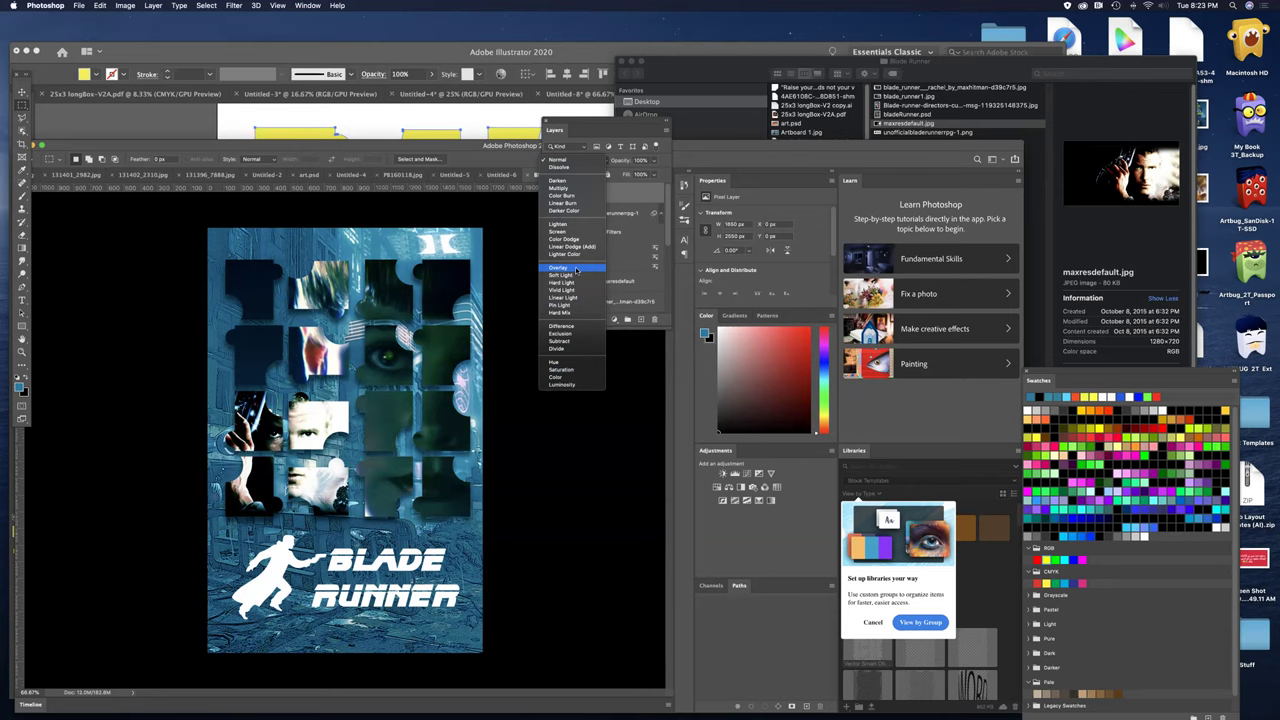
pyautogui.click(576, 270)
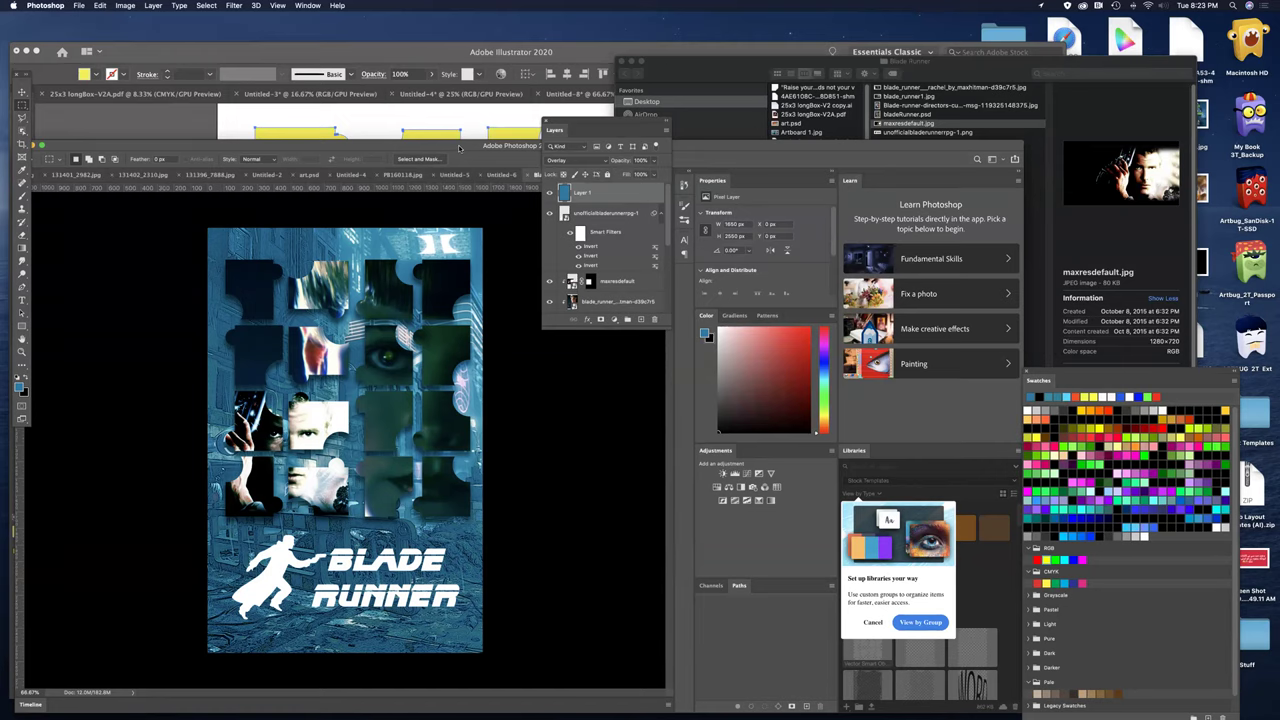
pyautogui.moveTo(459, 148); pyautogui.dragTo(473, 84)
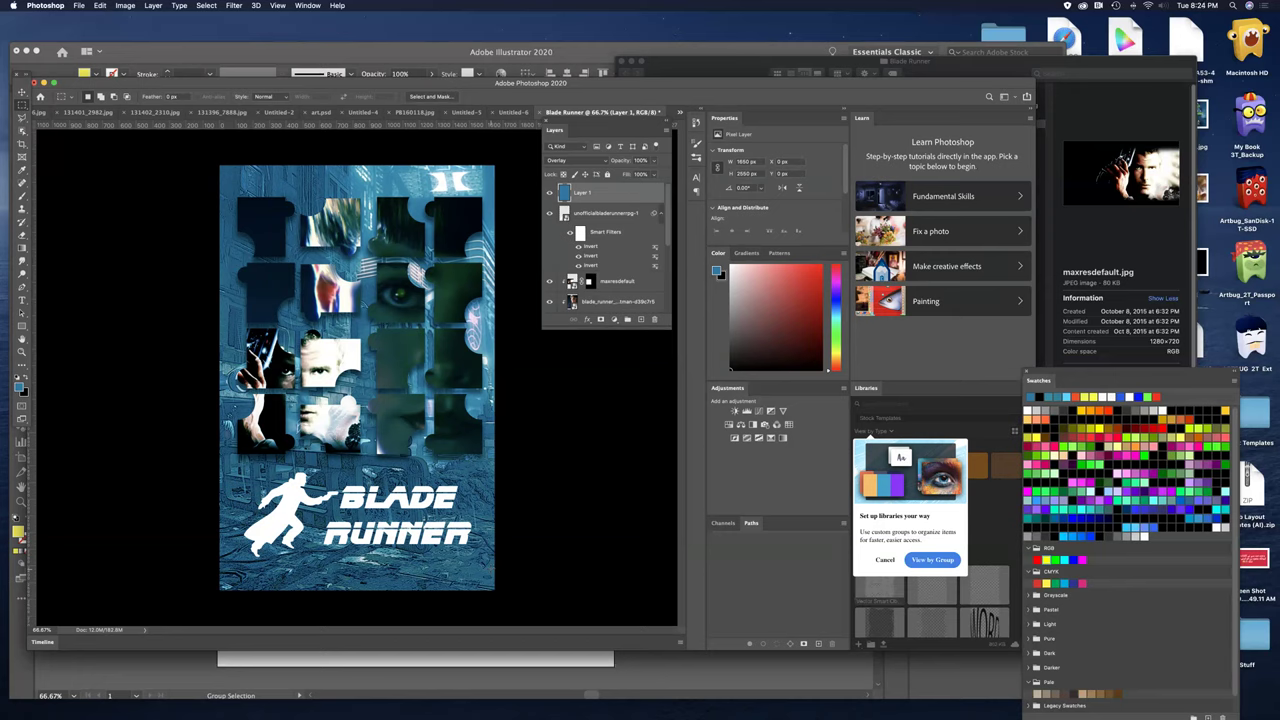
# - Switch to Chrome and run a Google image search for "movie poster credits png" in a new browser tab
pyautogui.press('super+Tab')
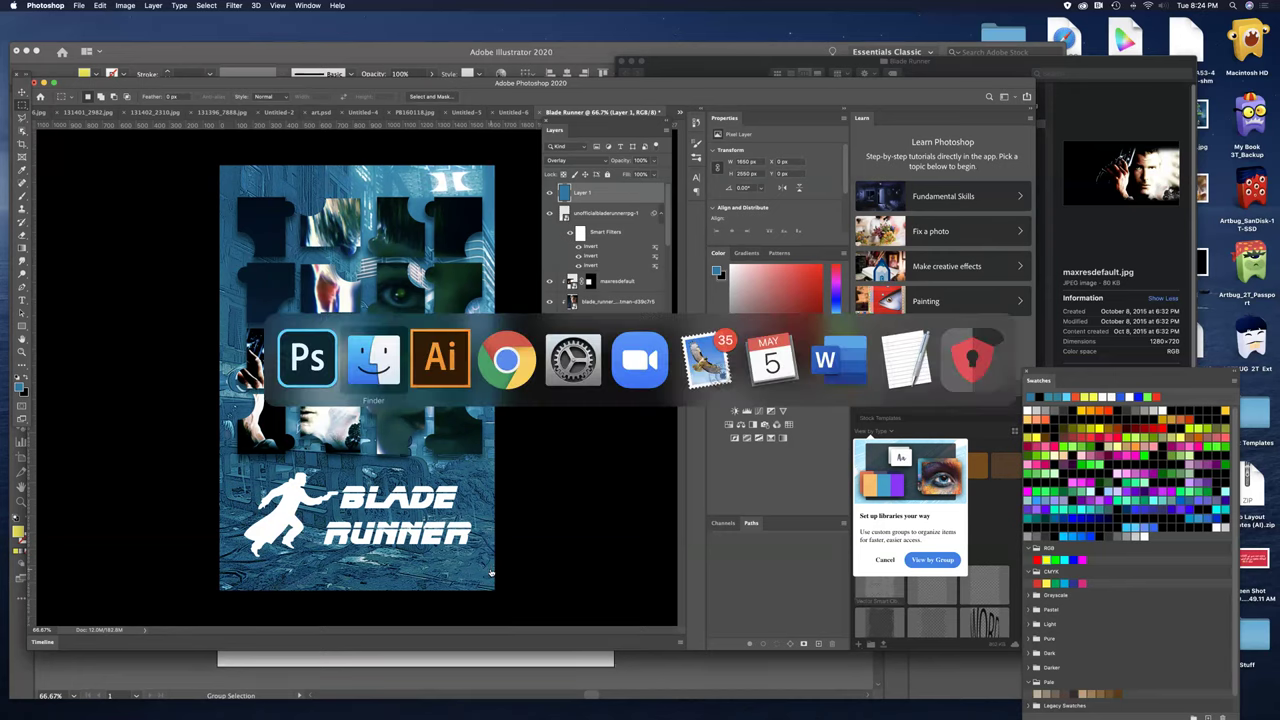
pyautogui.click(510, 370)
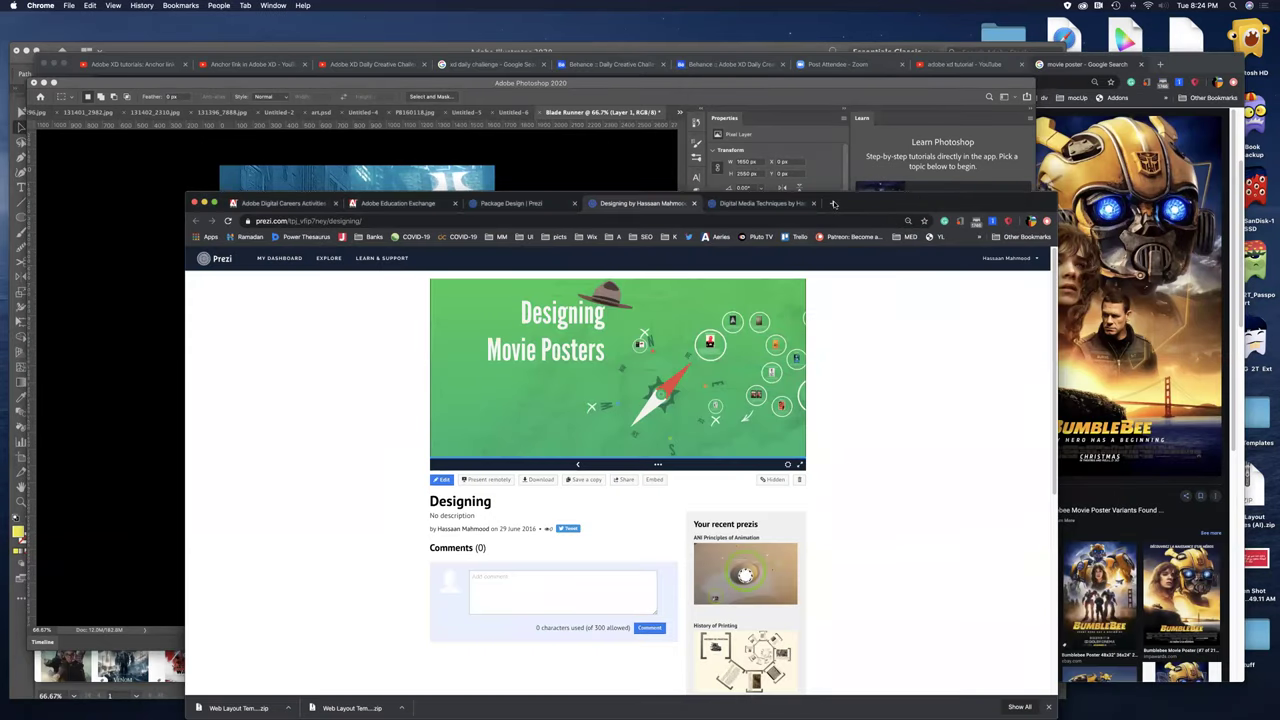
pyautogui.click(833, 203)
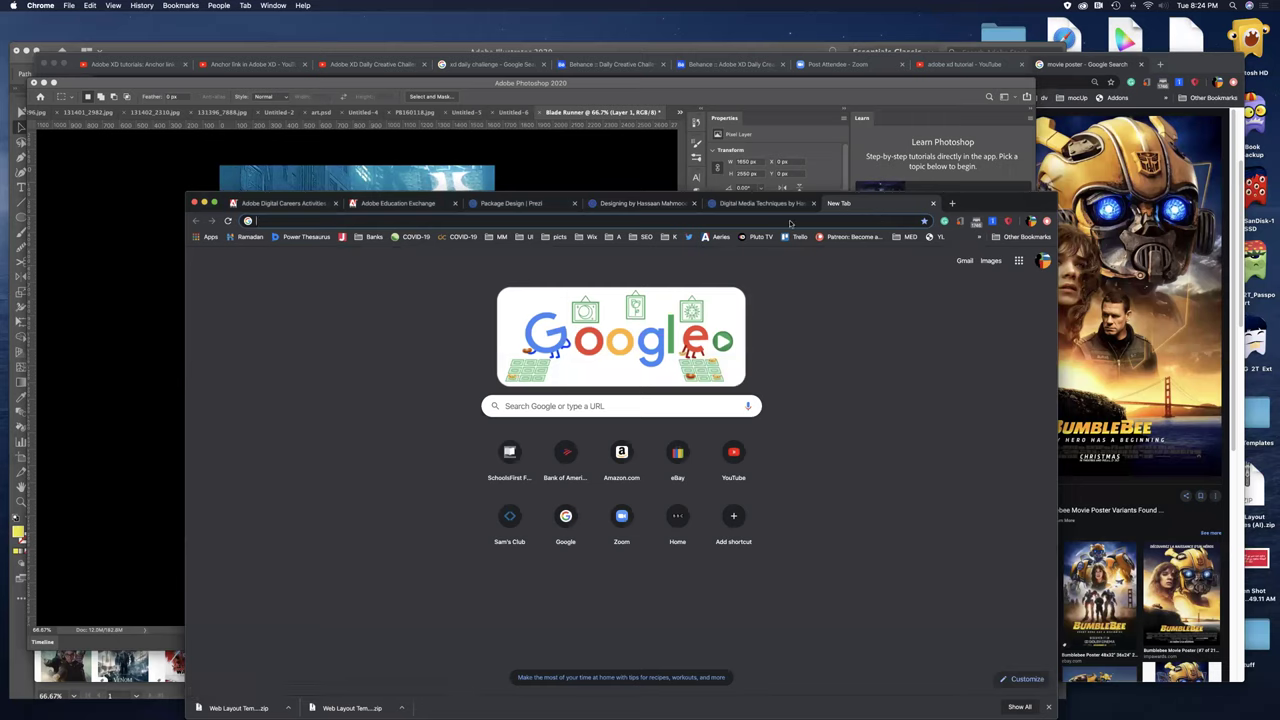
pyautogui.write('movie pos')
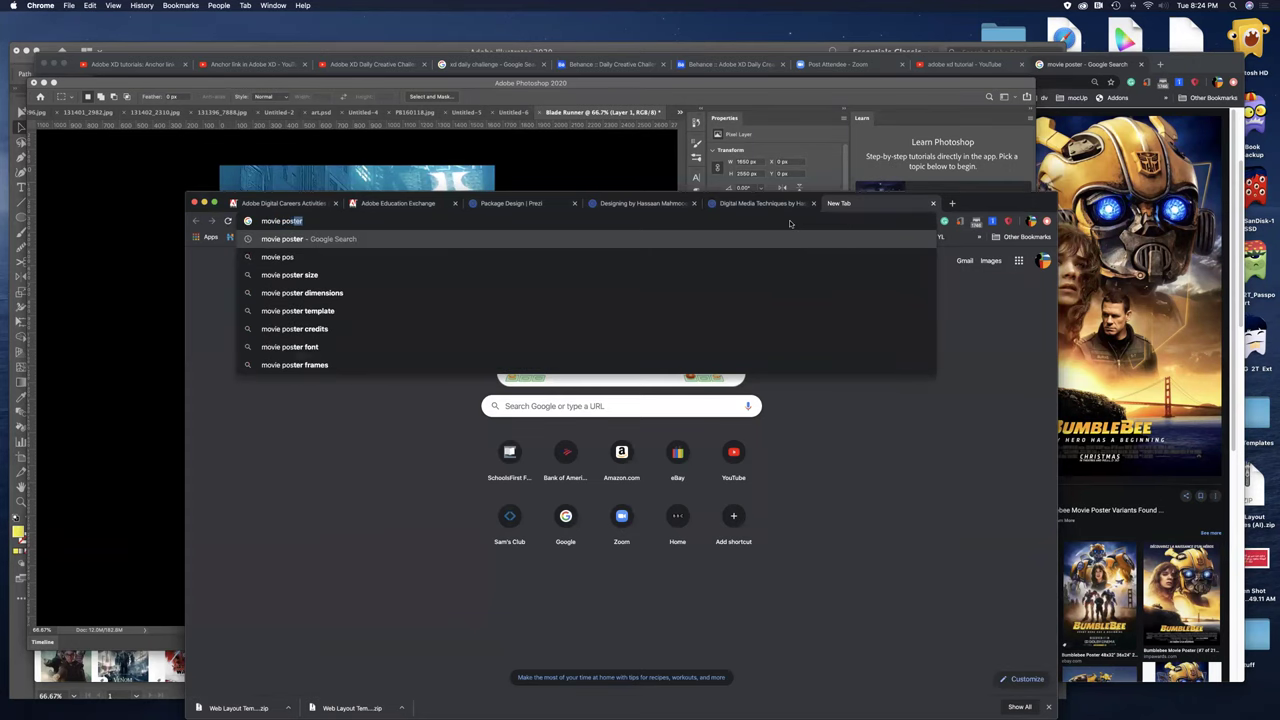
pyautogui.write('ter credits png')
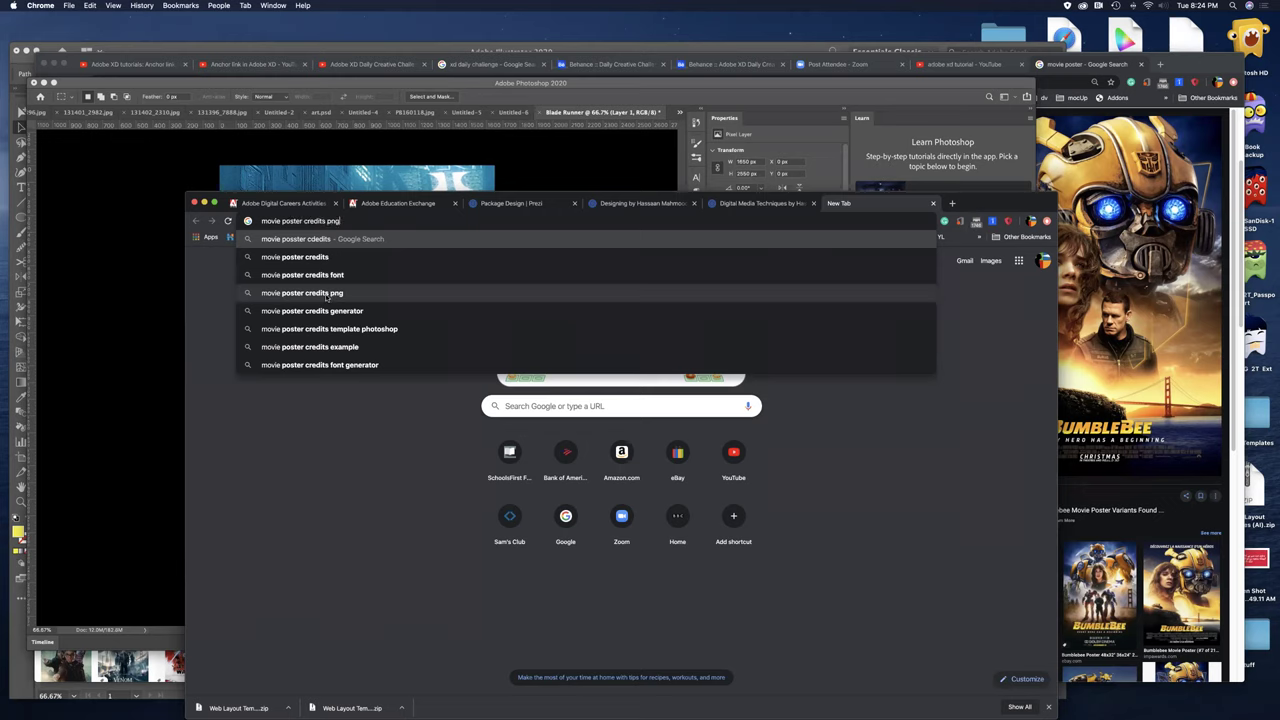
pyautogui.click(325, 294)
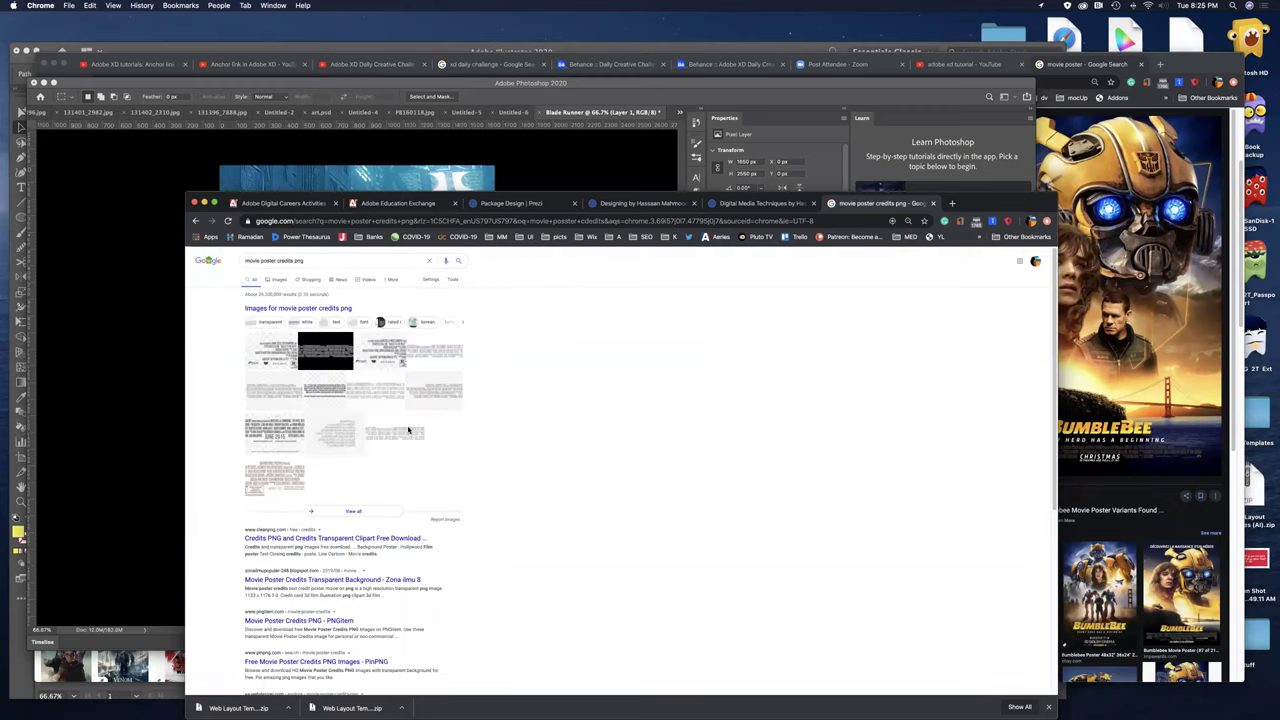
pyautogui.click(281, 280)
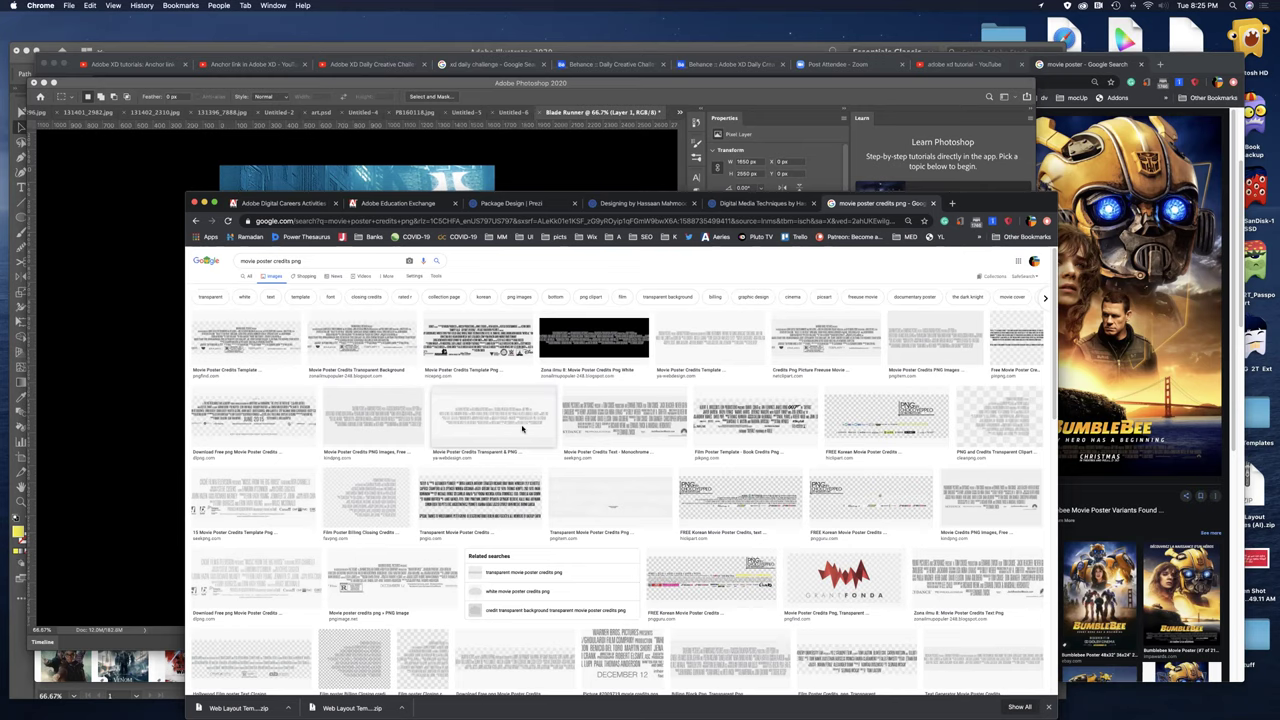
# - Open the dlpng.com credits result with the June 2015 date and bring its image into the Photoshop poster as a new layer
pyautogui.click(267, 418)
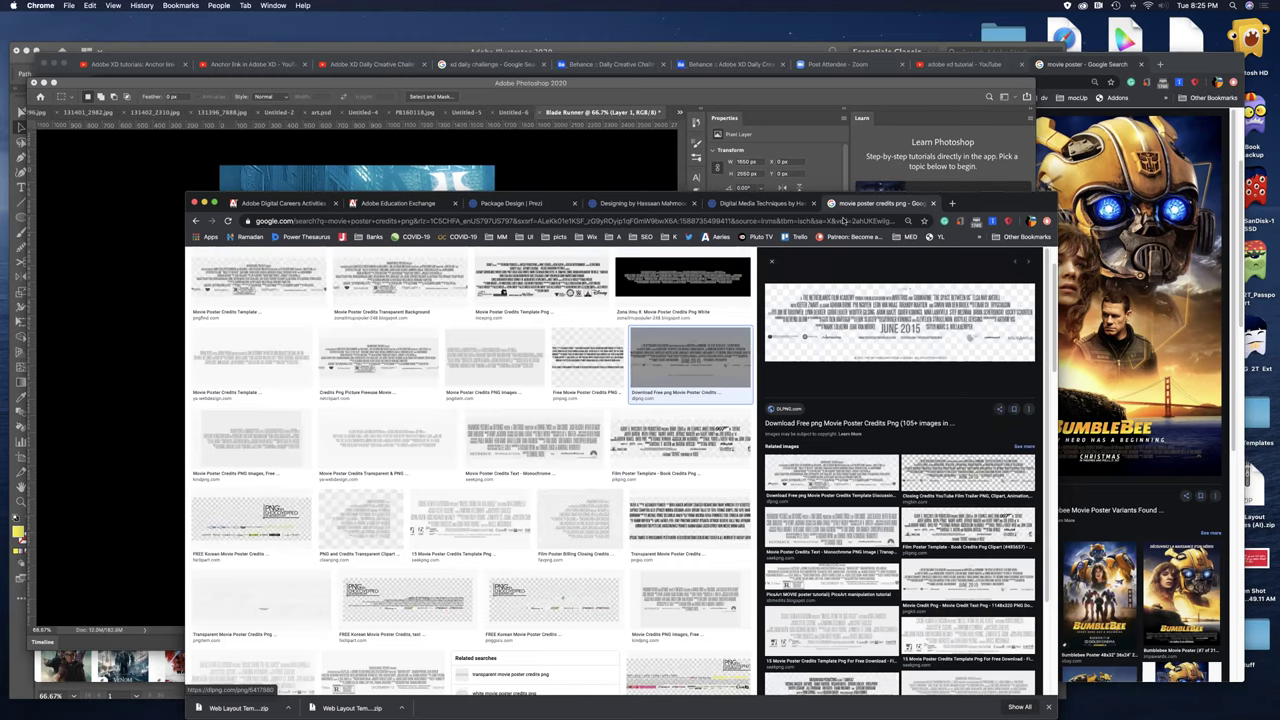
pyautogui.moveTo(963, 212); pyautogui.dragTo(980, 441)
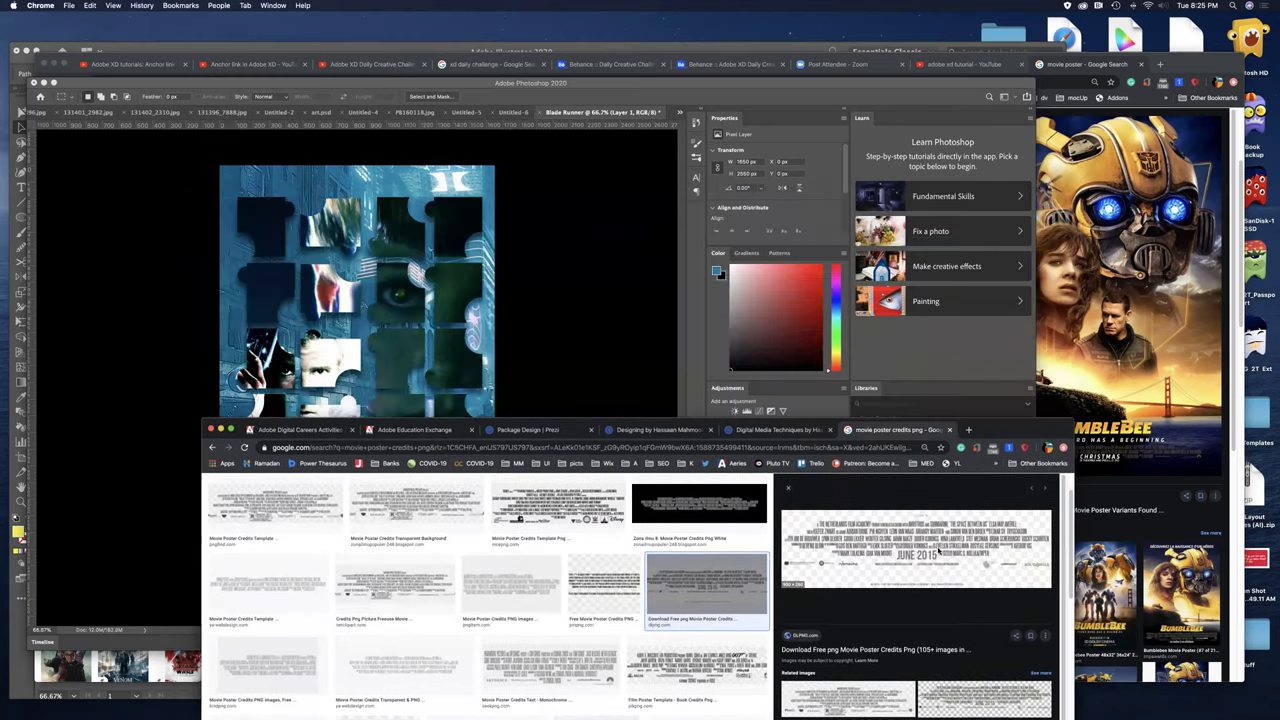
pyautogui.moveTo(935, 552); pyautogui.dragTo(366, 367)
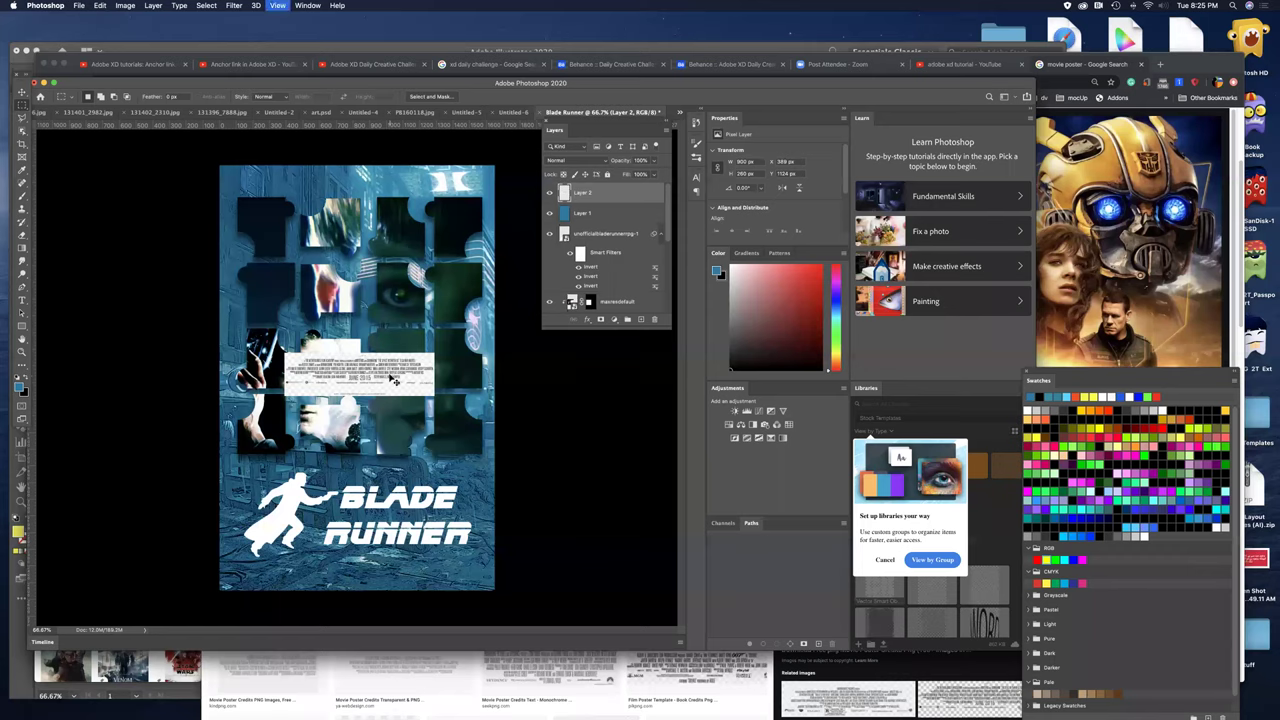
# - Move the credits image slightly down over the lower puzzle pieces, to about X 375 px and Y 1209 px
pyautogui.press('super+equal')
pyautogui.press('super+equal')
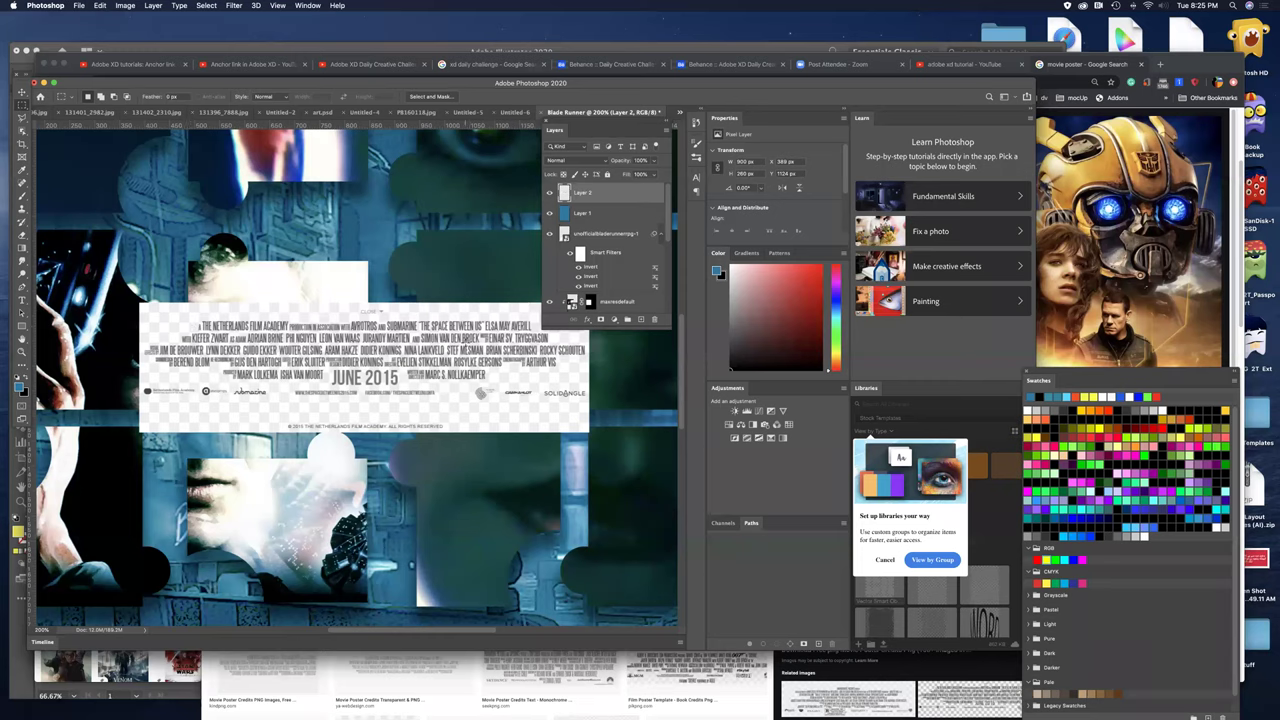
pyautogui.moveTo(505, 373); pyautogui.dragTo(499, 413)
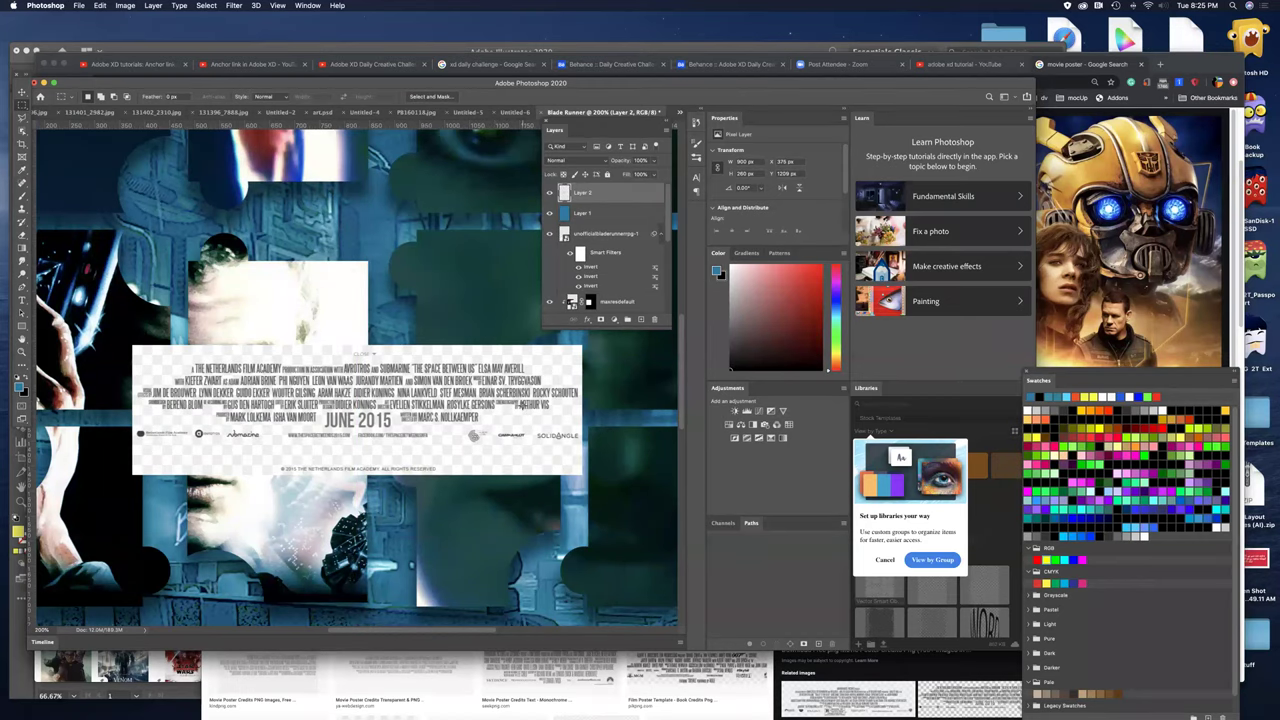
pyautogui.press('super+equal')
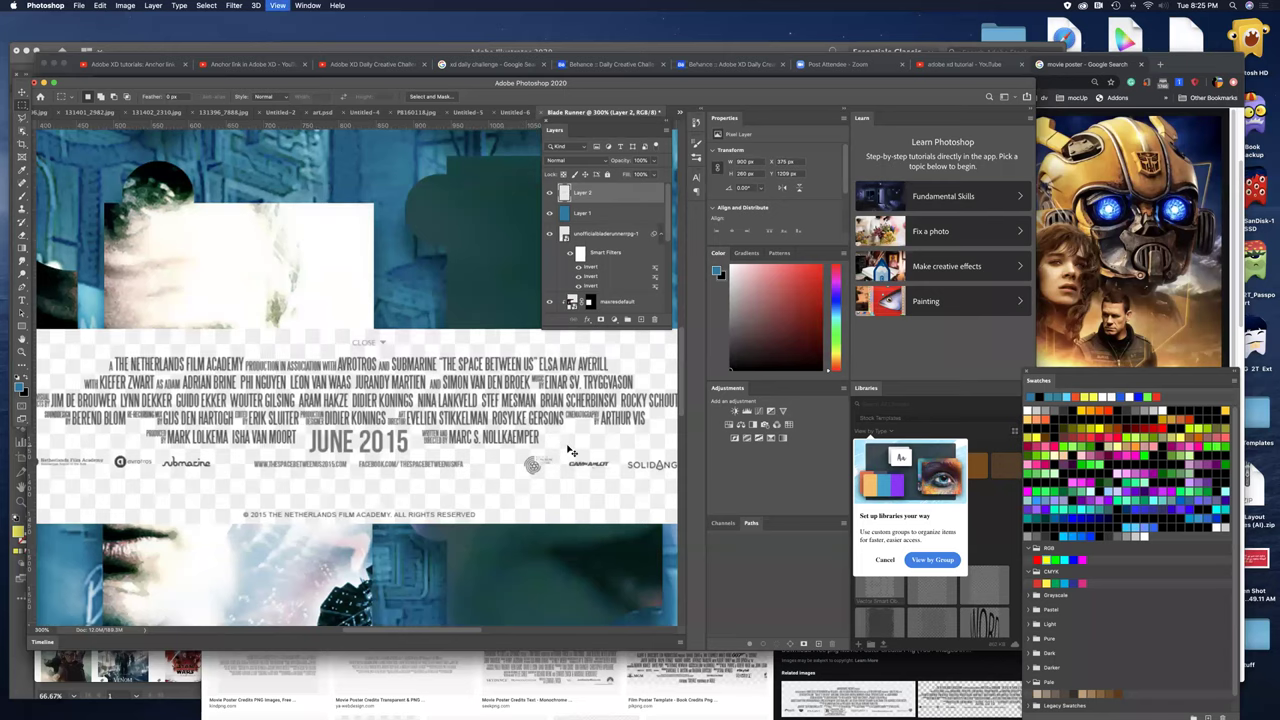
# - Try inverting the colours of the credits image, and revert the inversion
pyautogui.press('super+minus')
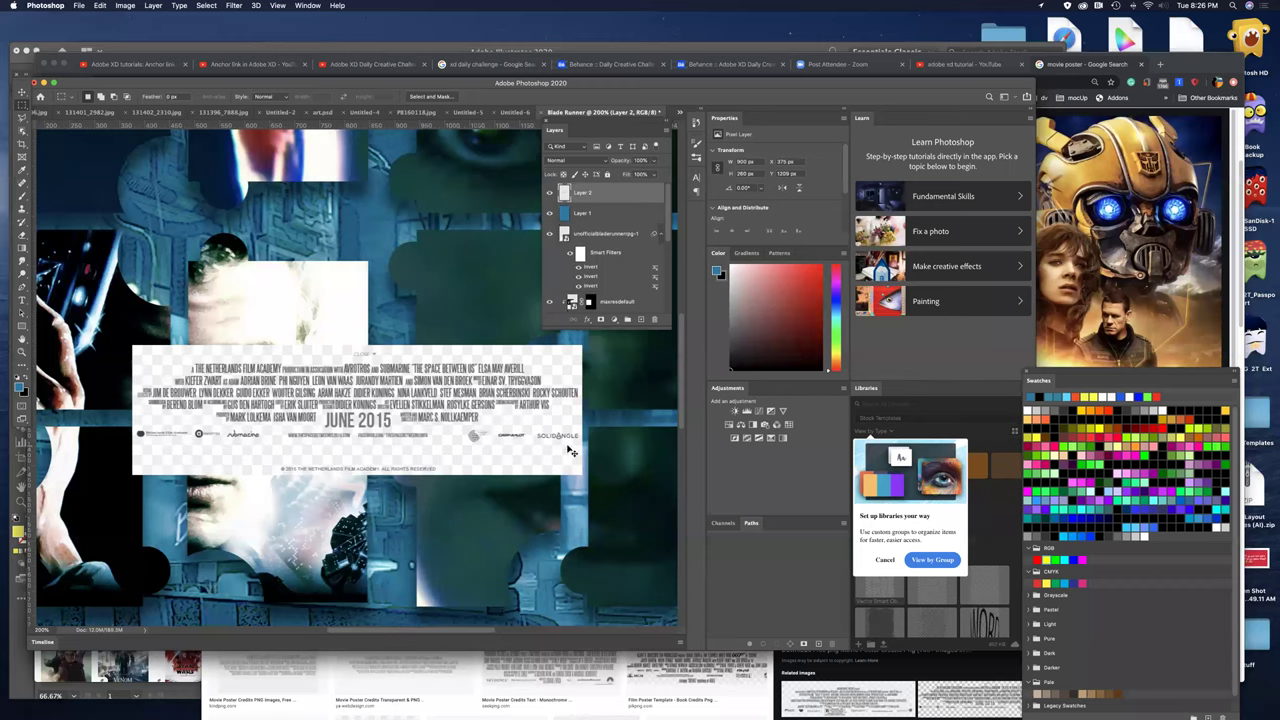
pyautogui.press('super+i')
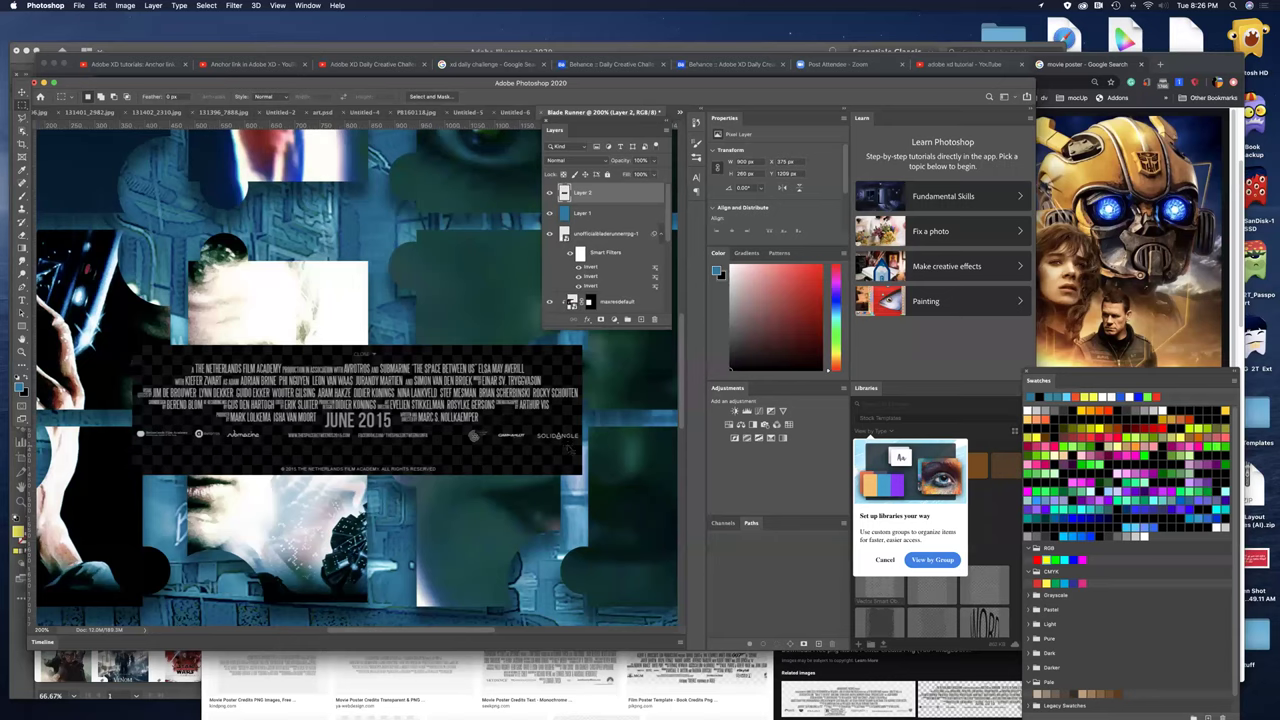
pyautogui.press('super+i')
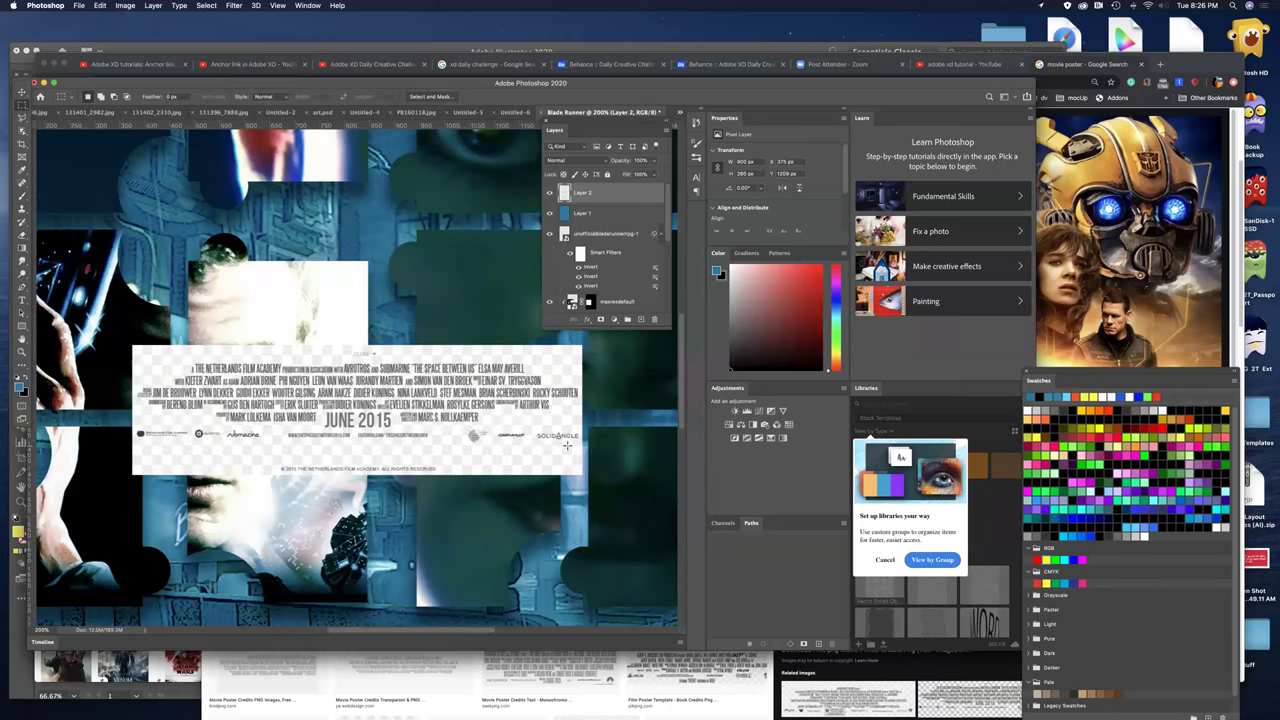
# - Whiten the credits image's grey checkerboard with Levels by sampling one of its grey squares as the white point
pyautogui.click(127, 6)
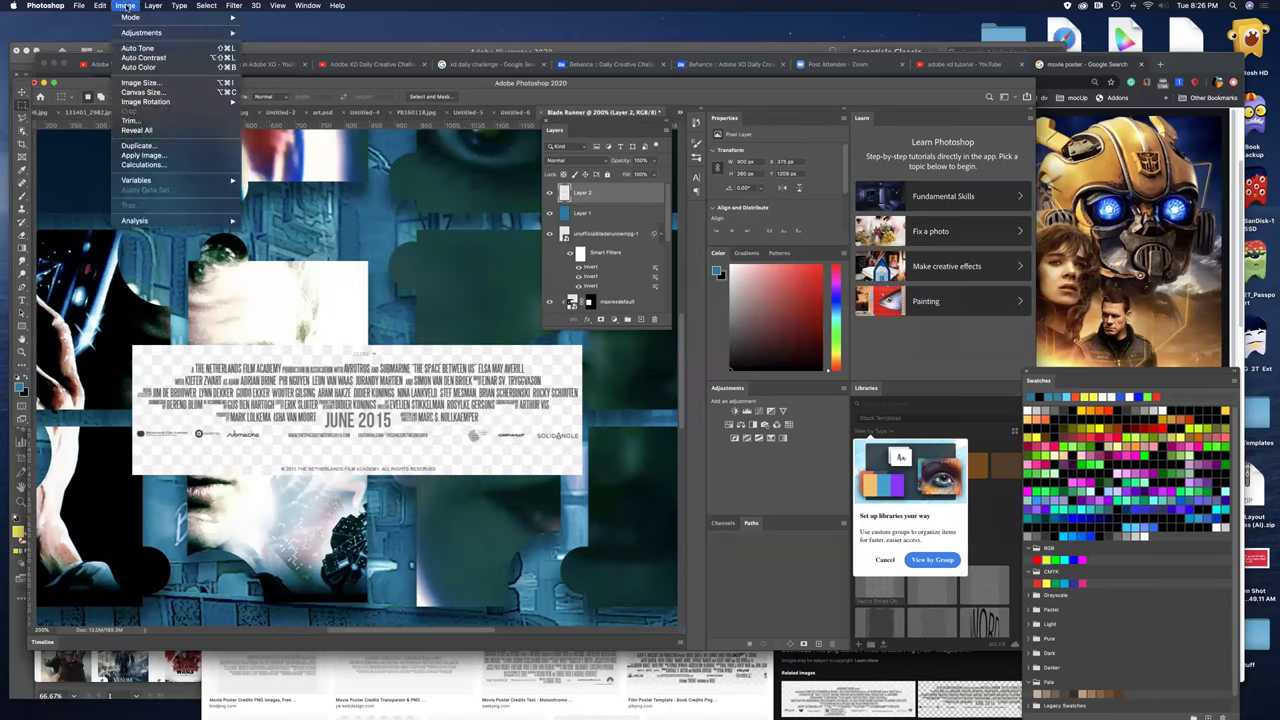
pyautogui.moveTo(130, 33)
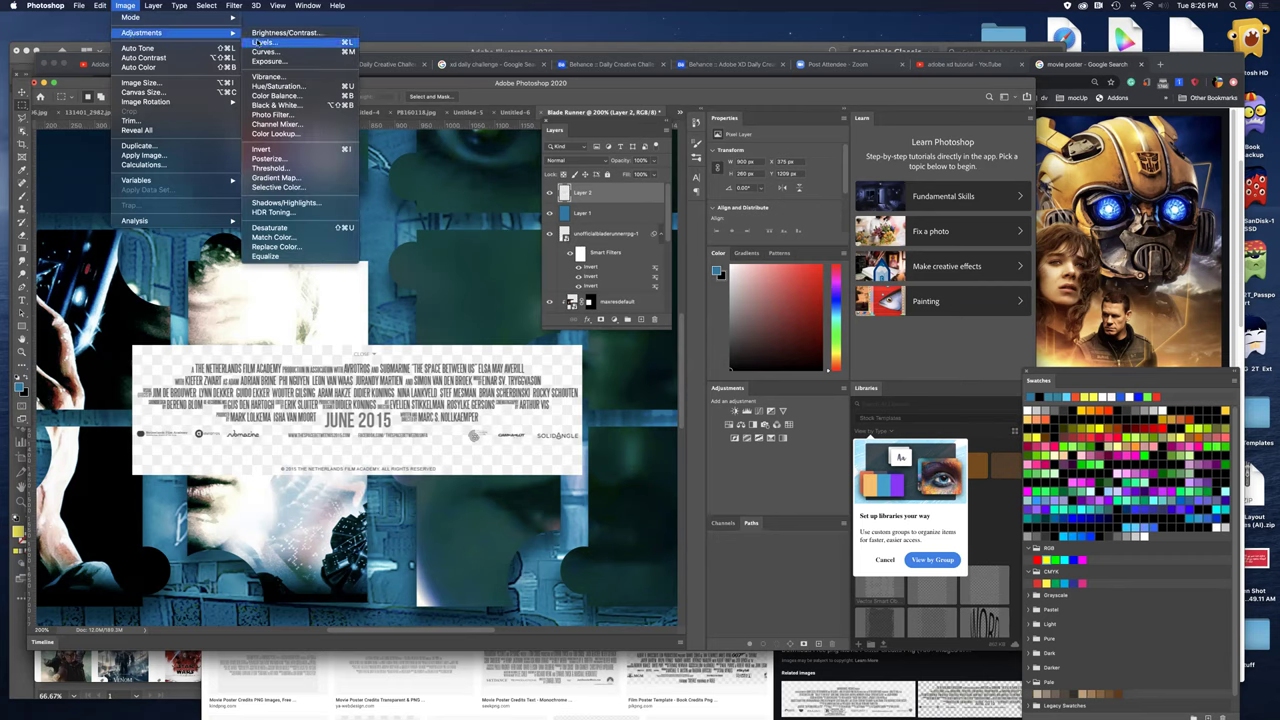
pyautogui.click(257, 42)
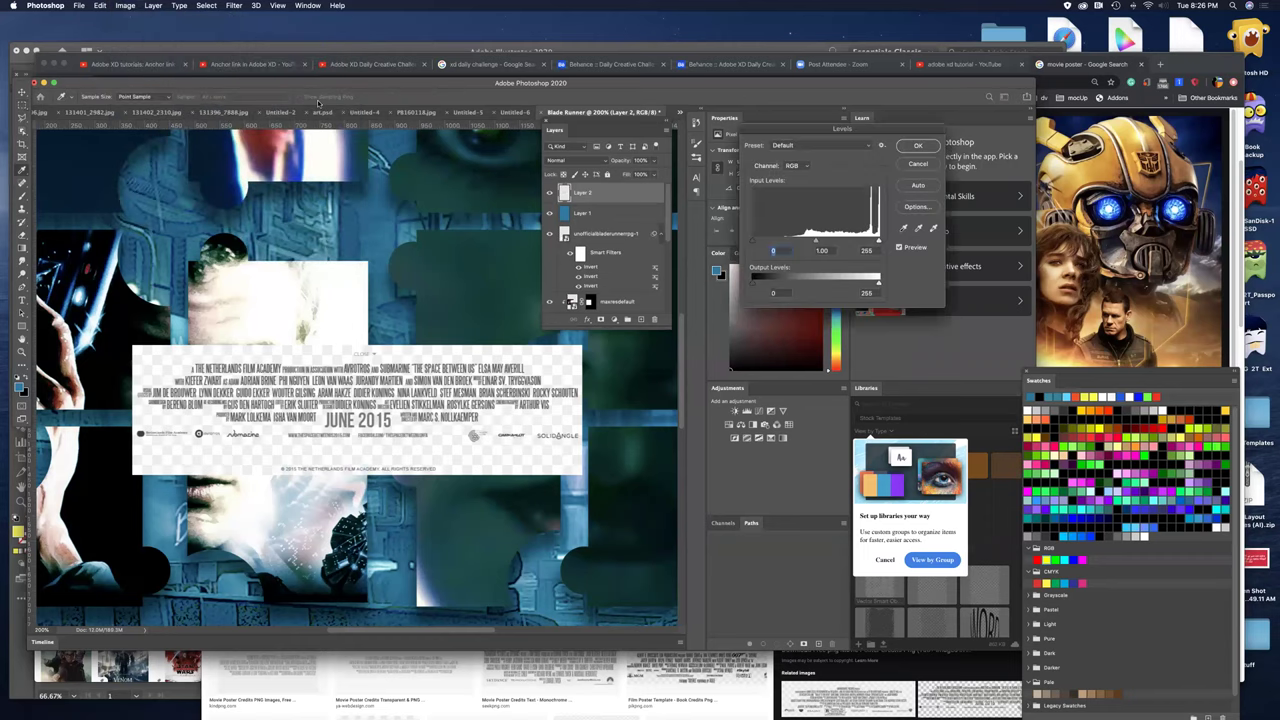
pyautogui.moveTo(861, 128); pyautogui.dragTo(409, 130)
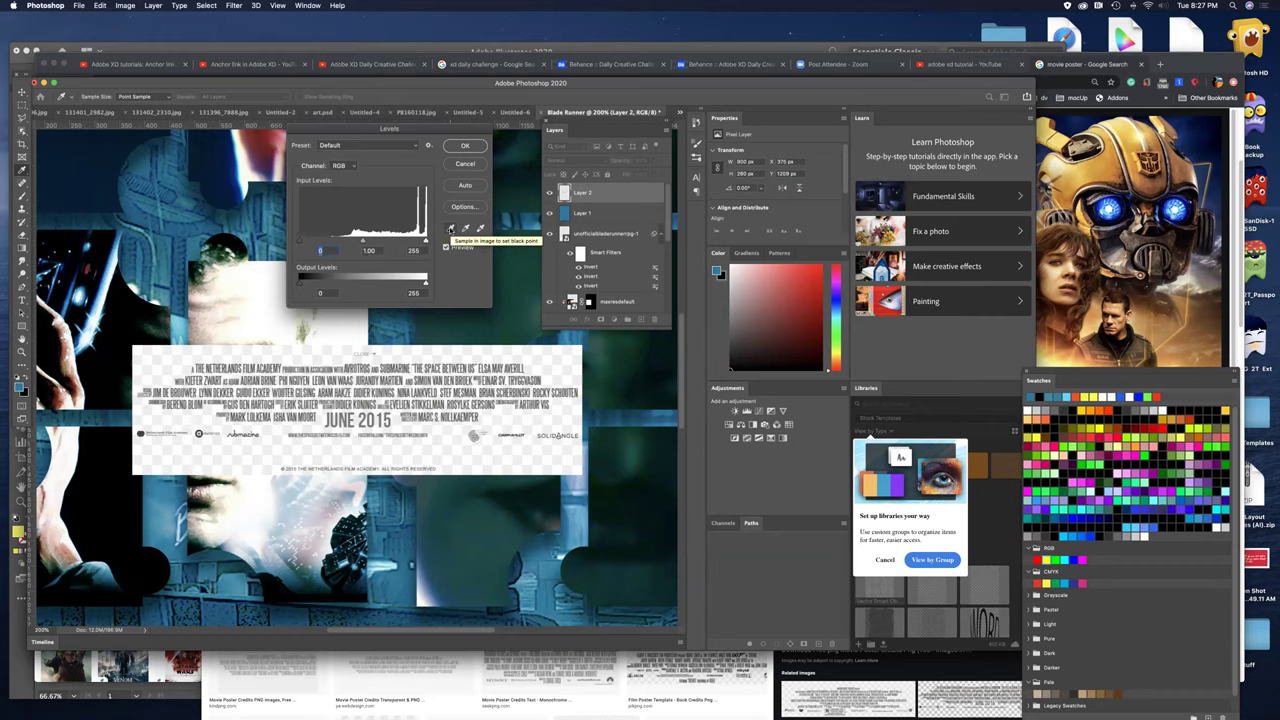
pyautogui.click(451, 229)
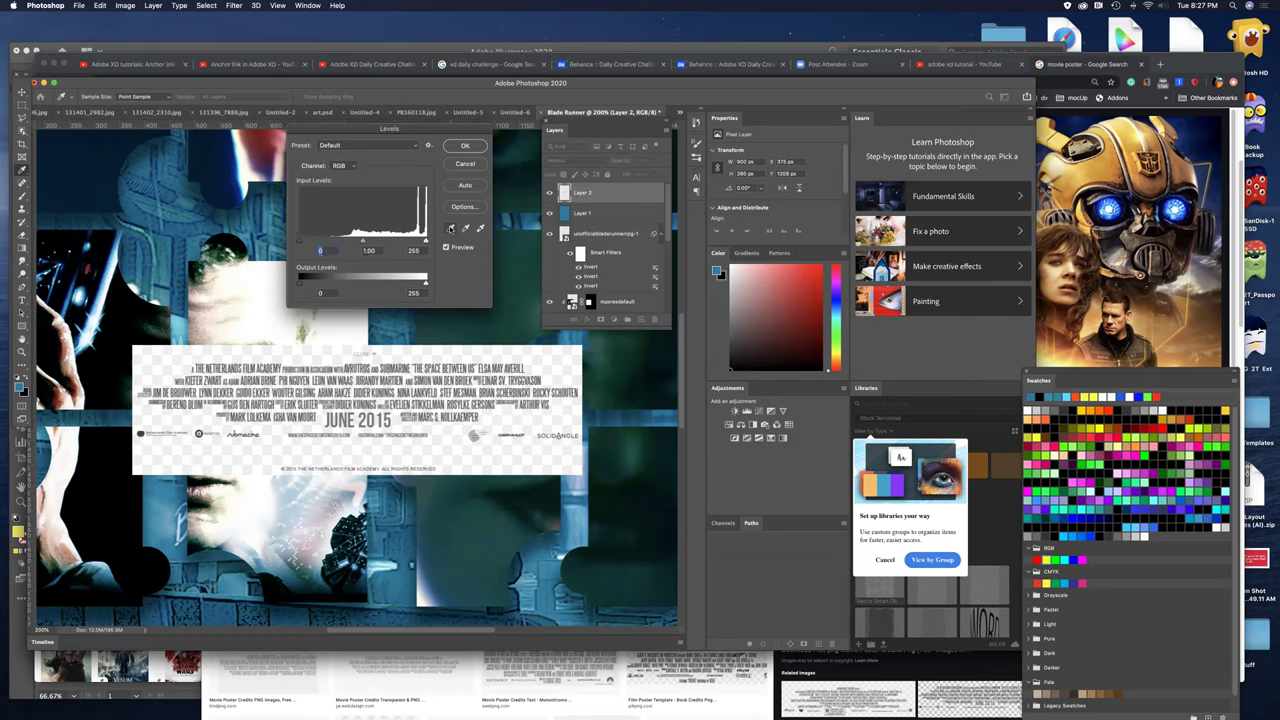
pyautogui.click(479, 229)
pyautogui.click(465, 229)
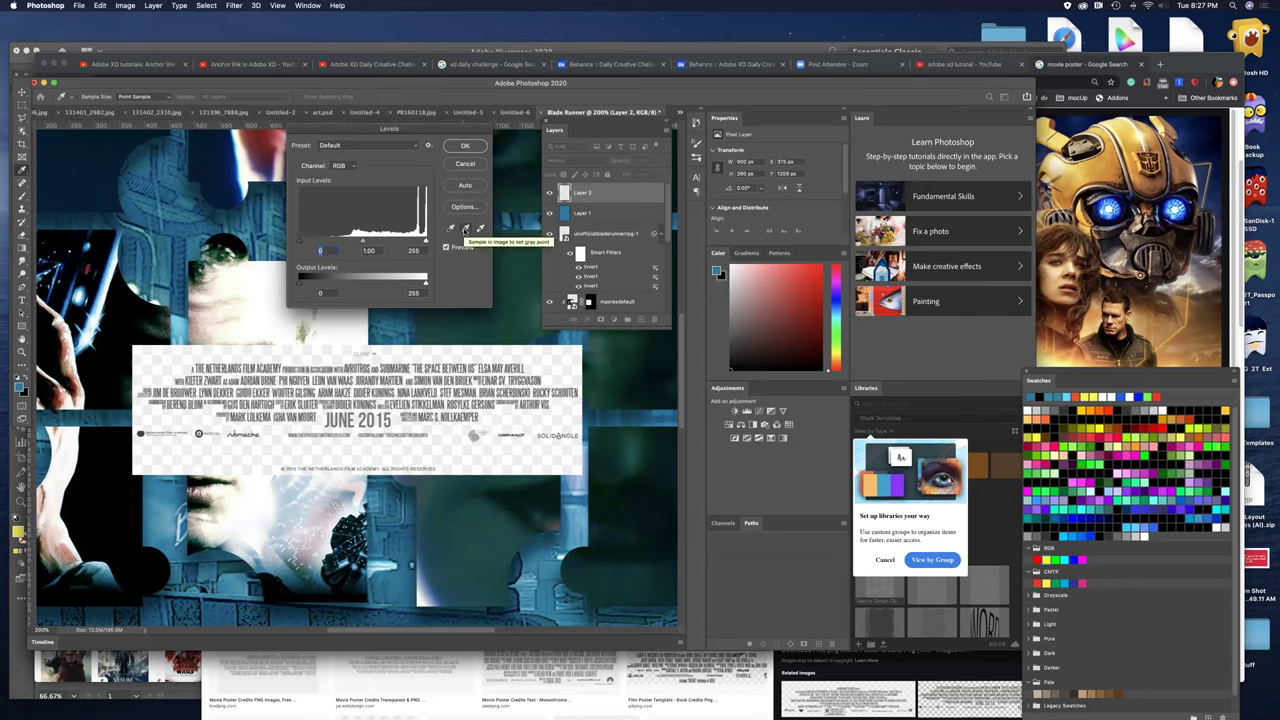
pyautogui.click(481, 229)
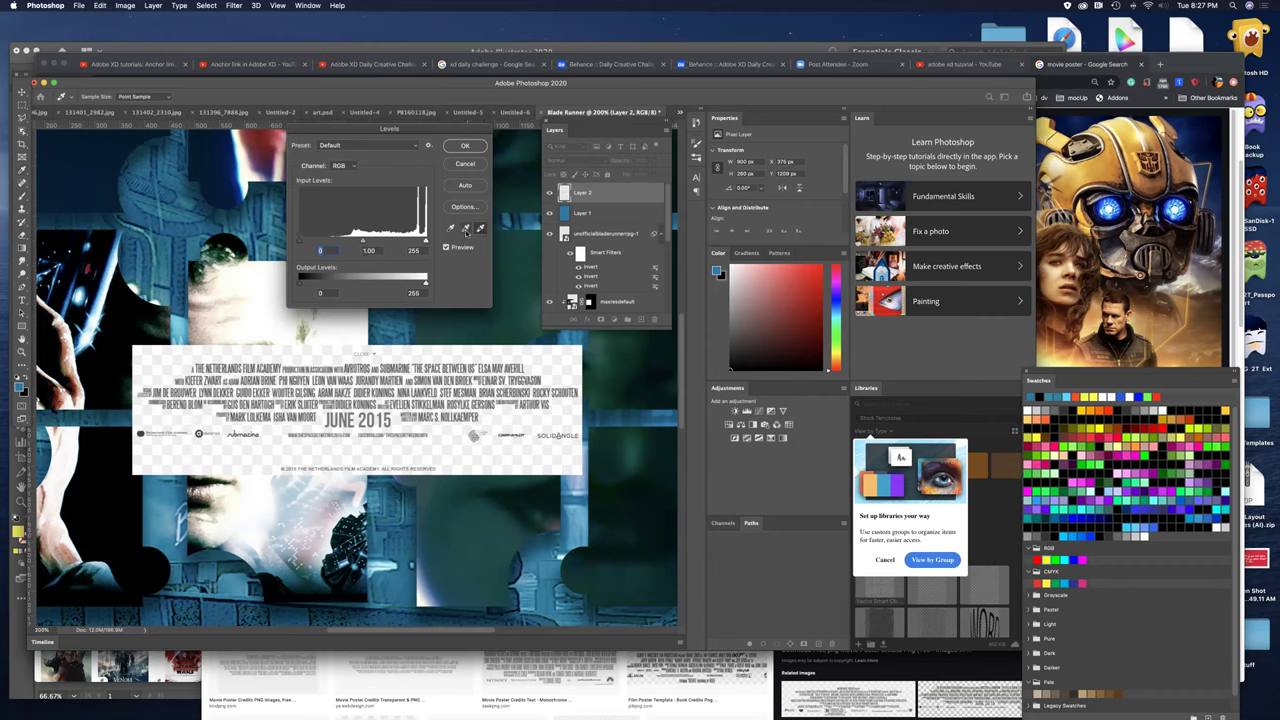
pyautogui.click(438, 440)
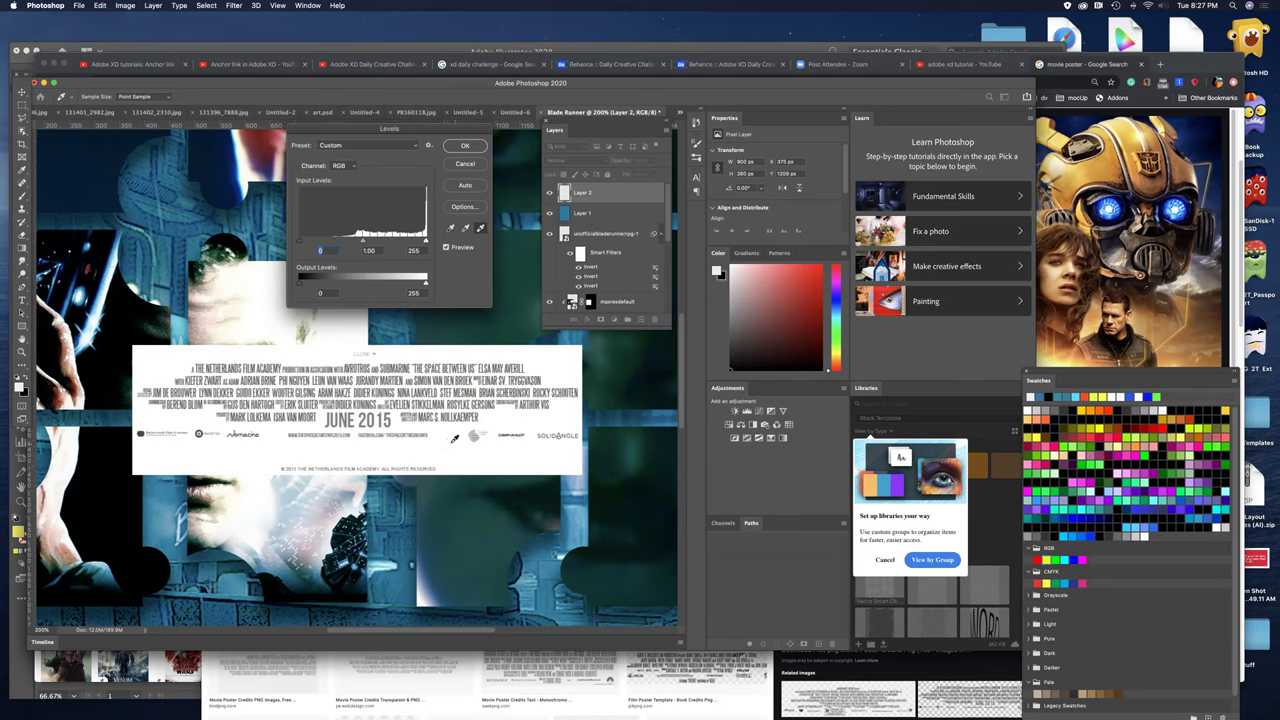
pyautogui.click(450, 440)
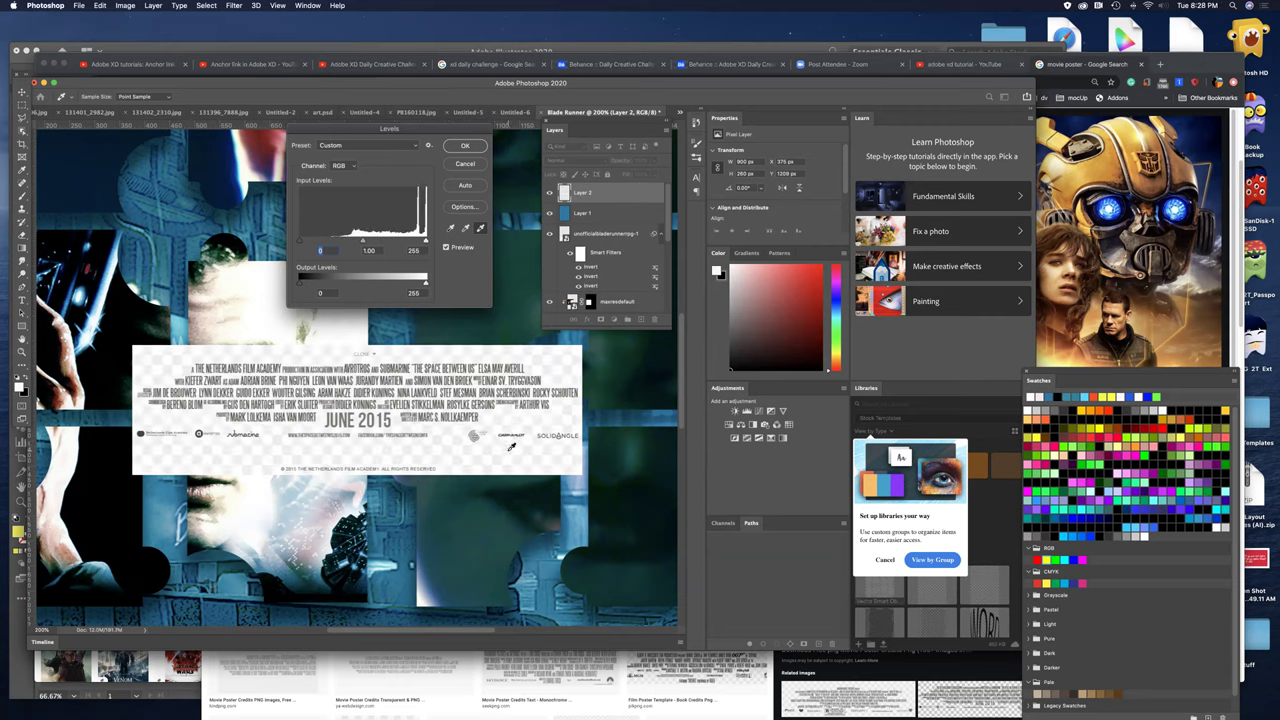
pyautogui.click(510, 447)
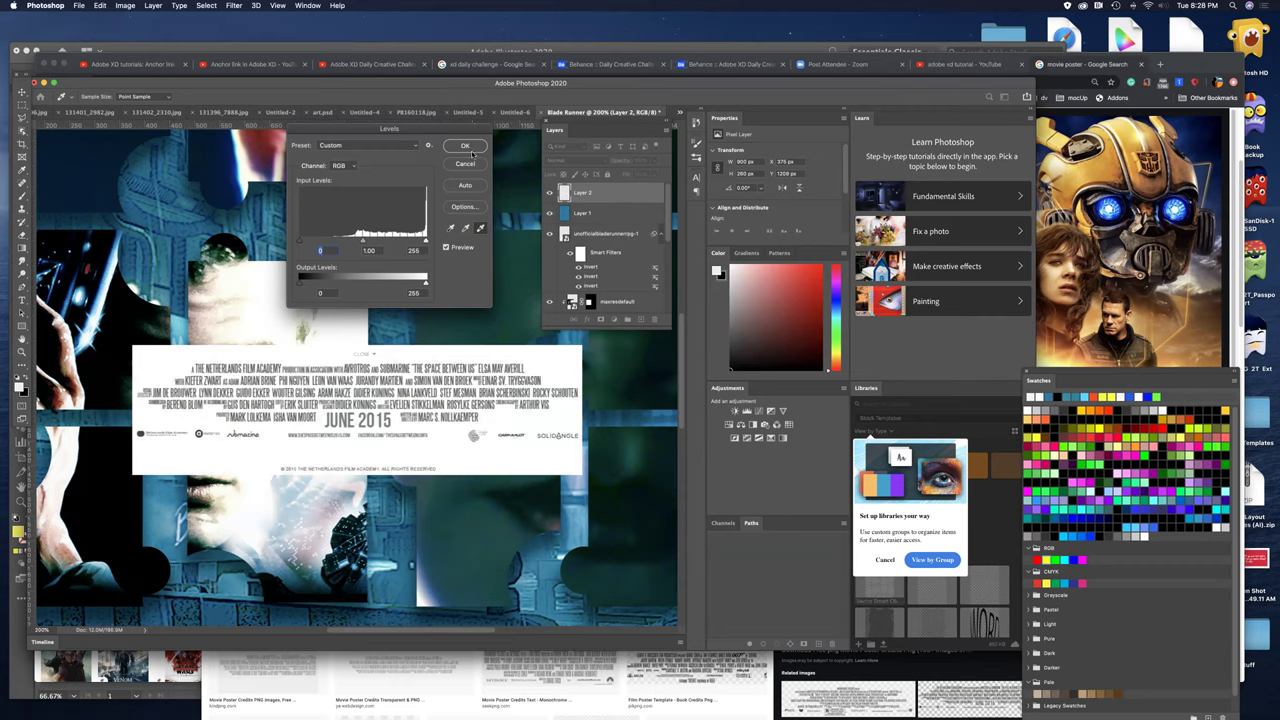
pyautogui.click(466, 146)
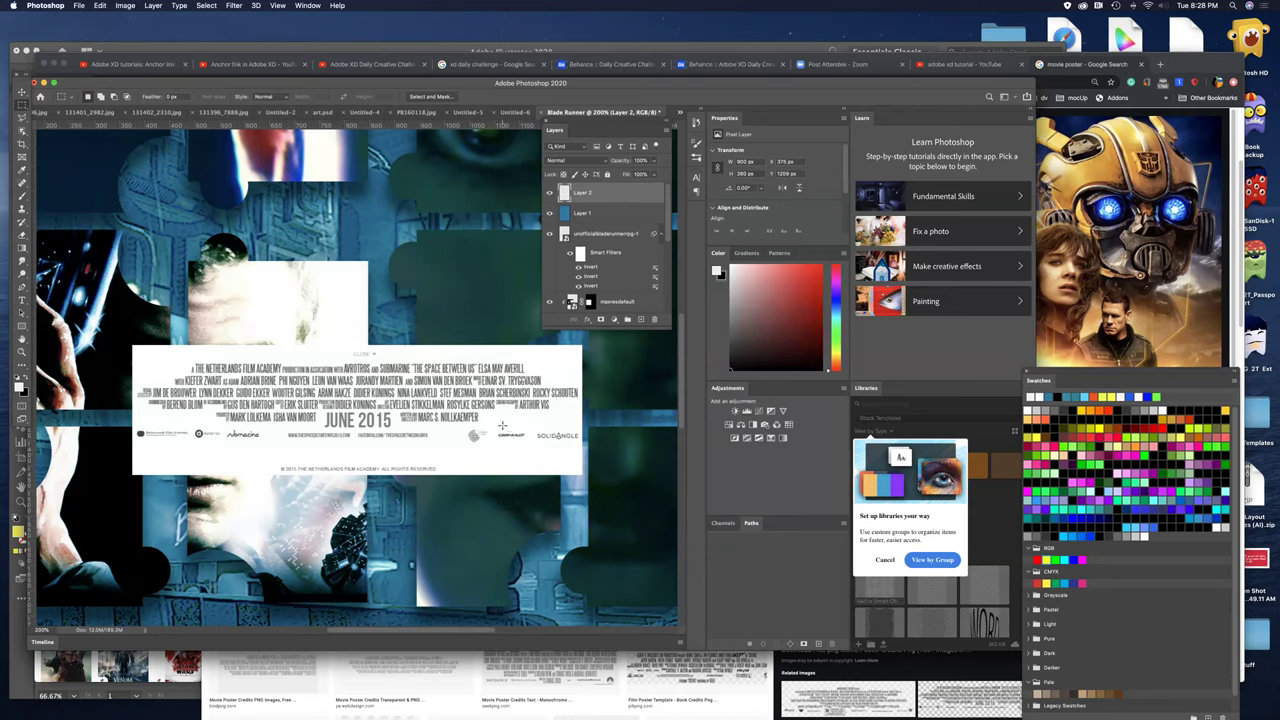
# - Set the credits layer's blend mode to Multiply and move it below the Blade Runner logo, near the poster's bottom edge
pyautogui.click(582, 162)
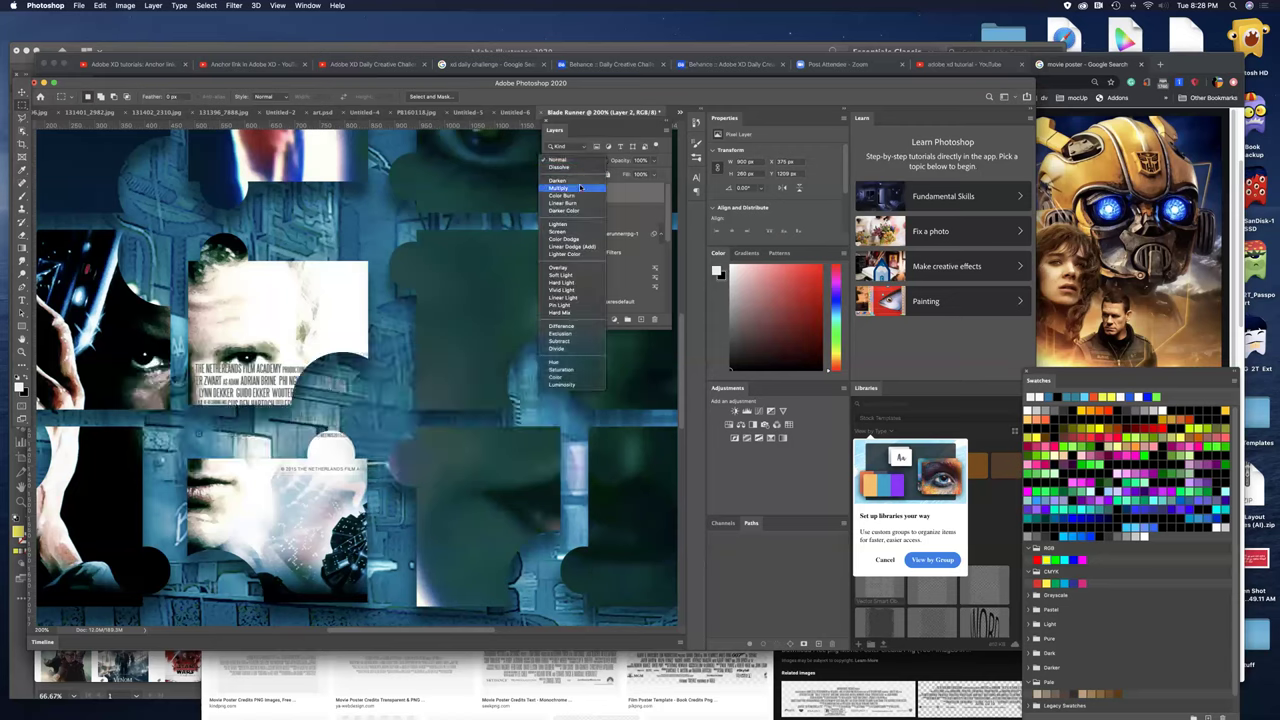
pyautogui.click(580, 189)
pyautogui.press('super+1')
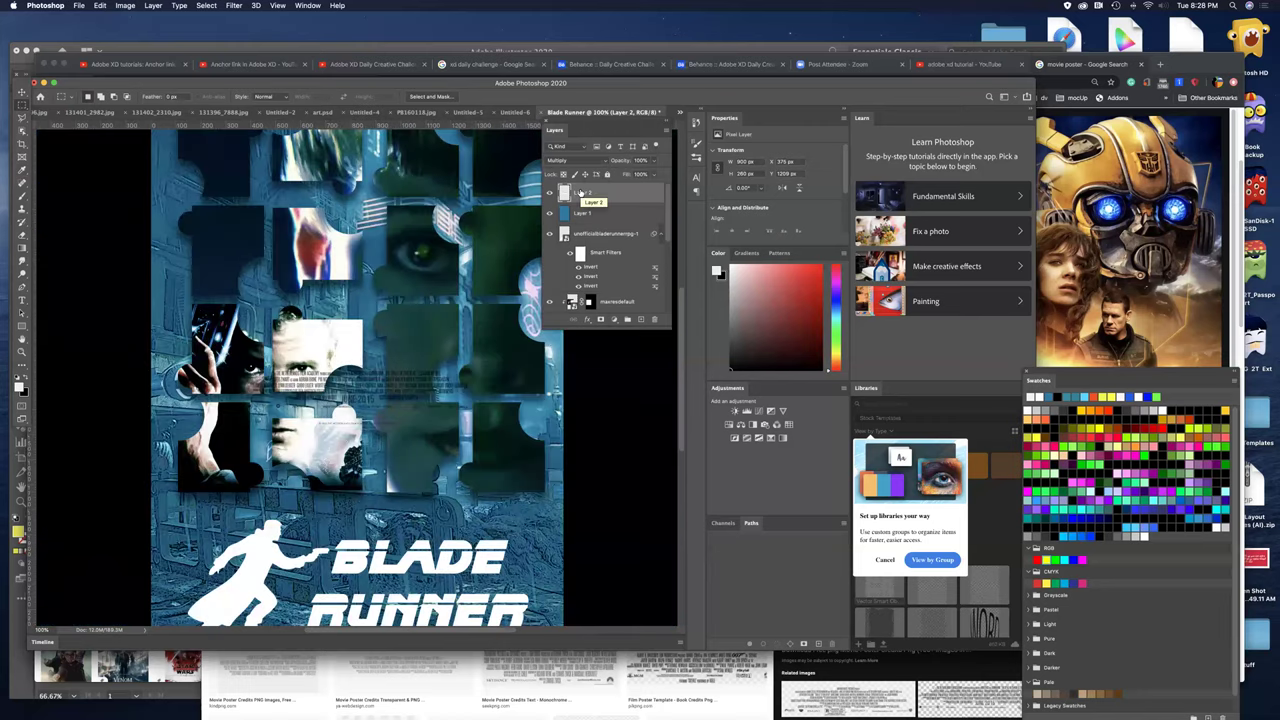
pyautogui.moveTo(450, 440); pyautogui.dragTo(479, 247)
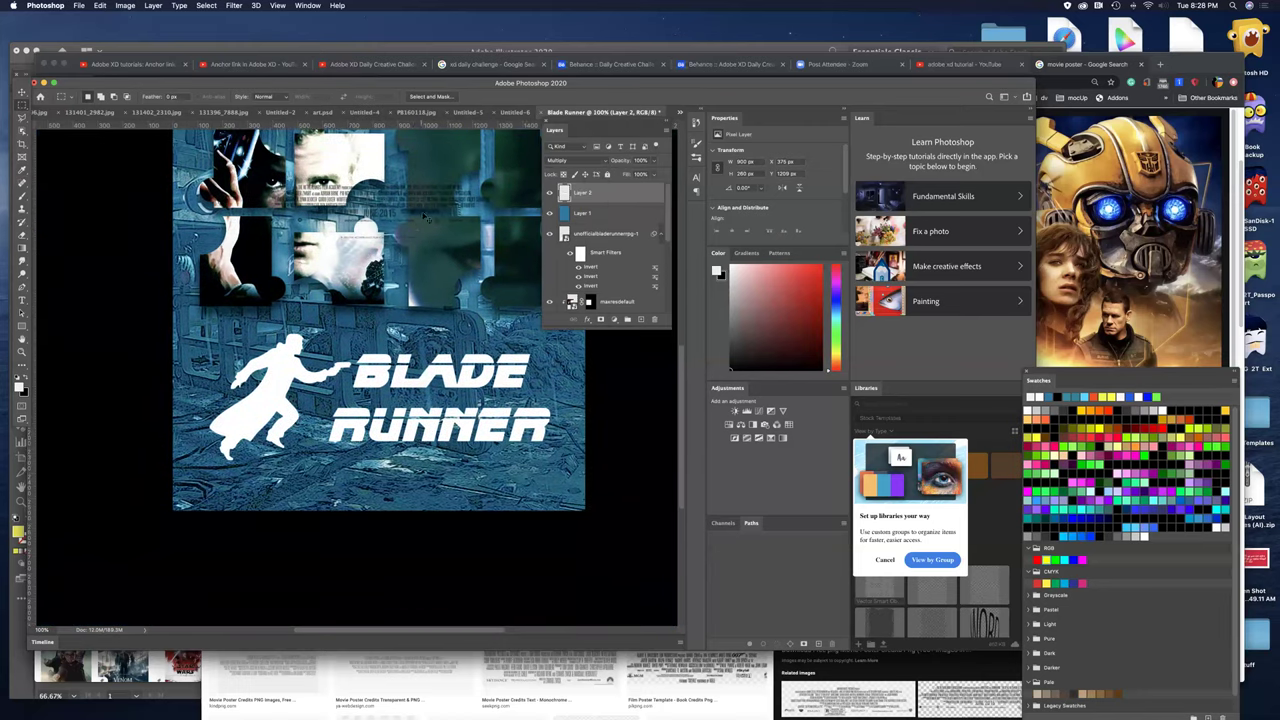
pyautogui.moveTo(429, 214); pyautogui.dragTo(429, 492)
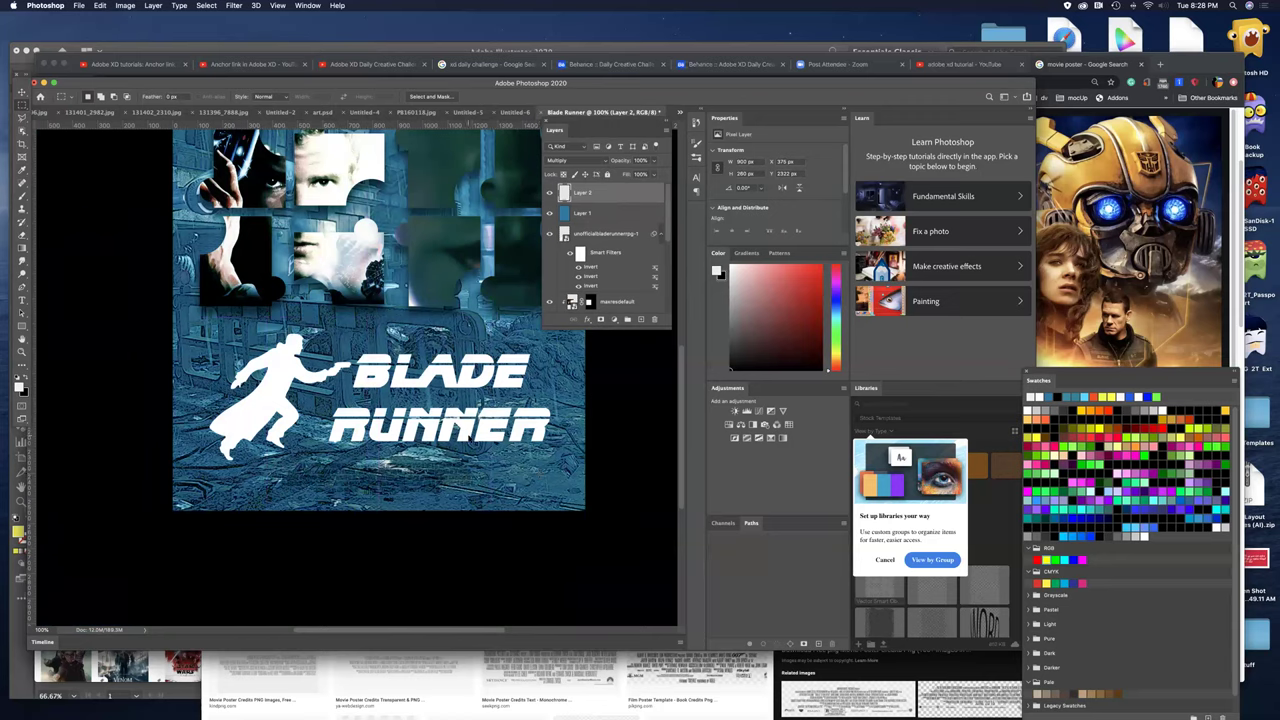
# - Add a new empty layer between the blue Overlay tint layer and the credits layer
pyautogui.hotkey('alt', '[')
pyautogui.moveTo(466, 441); pyautogui.dragTo(466, 433)
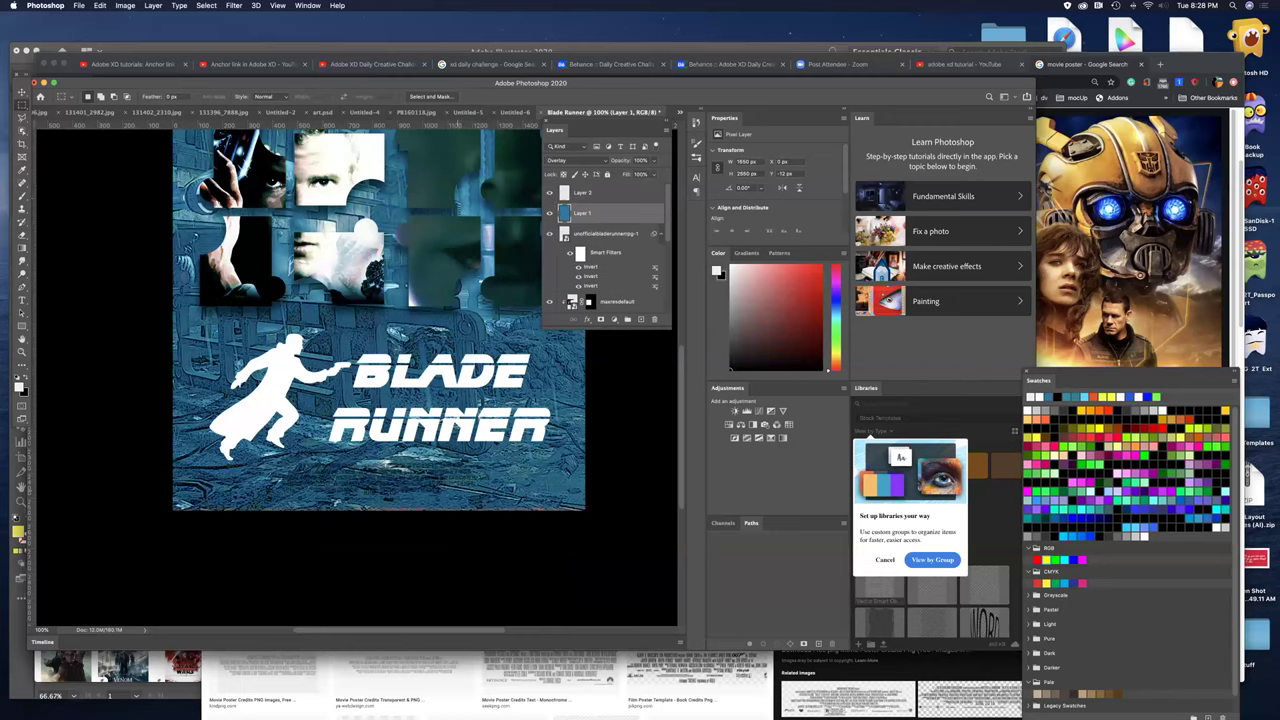
pyautogui.hotkey('ctrl', 't')
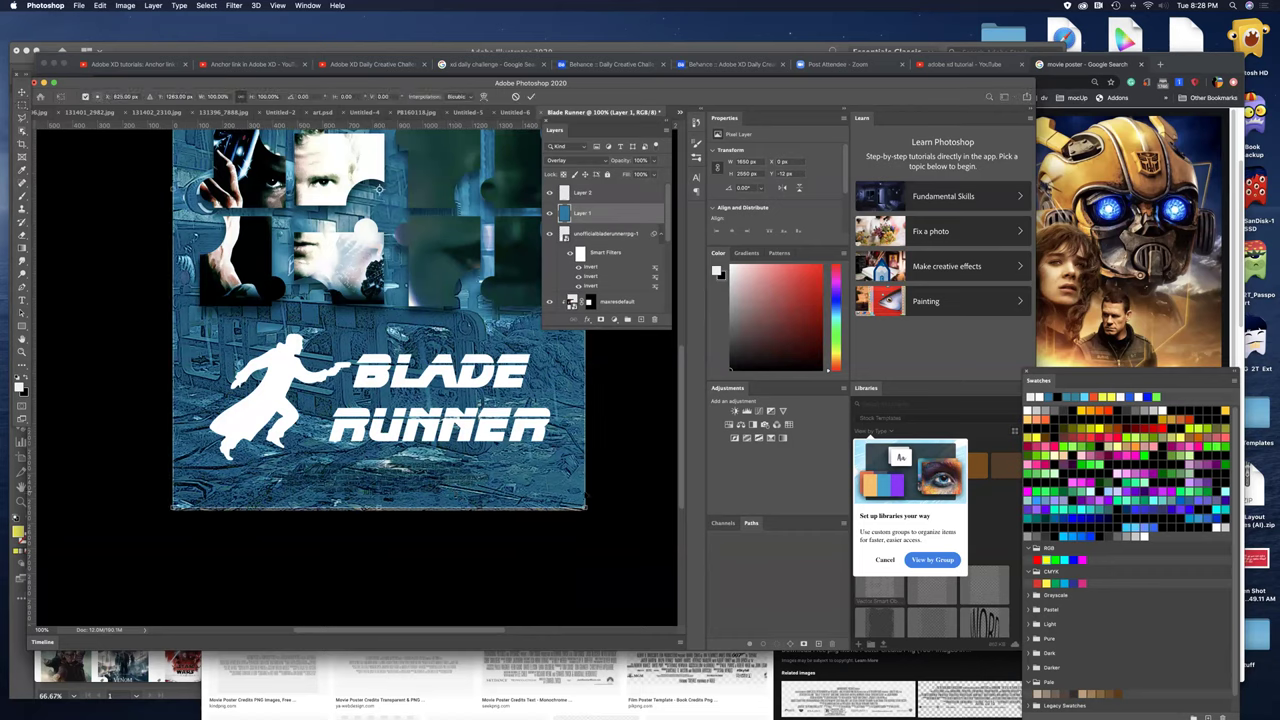
pyautogui.press('Return')
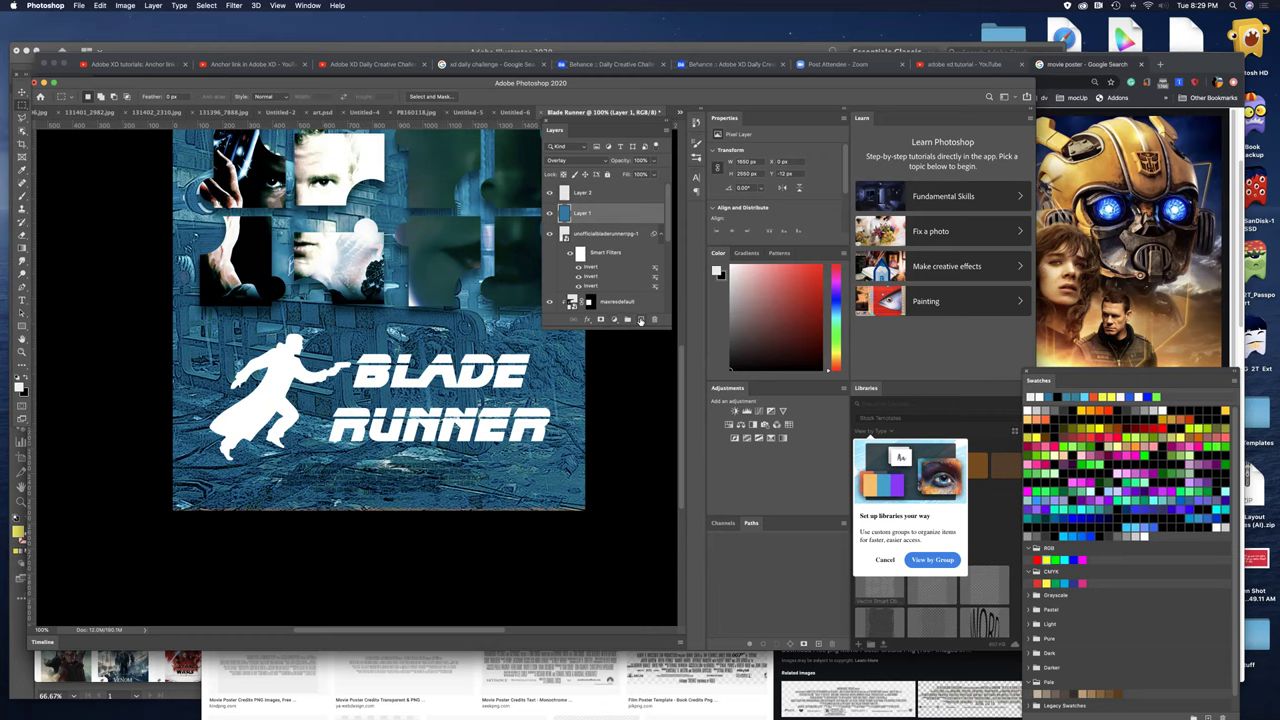
pyautogui.click(628, 319)
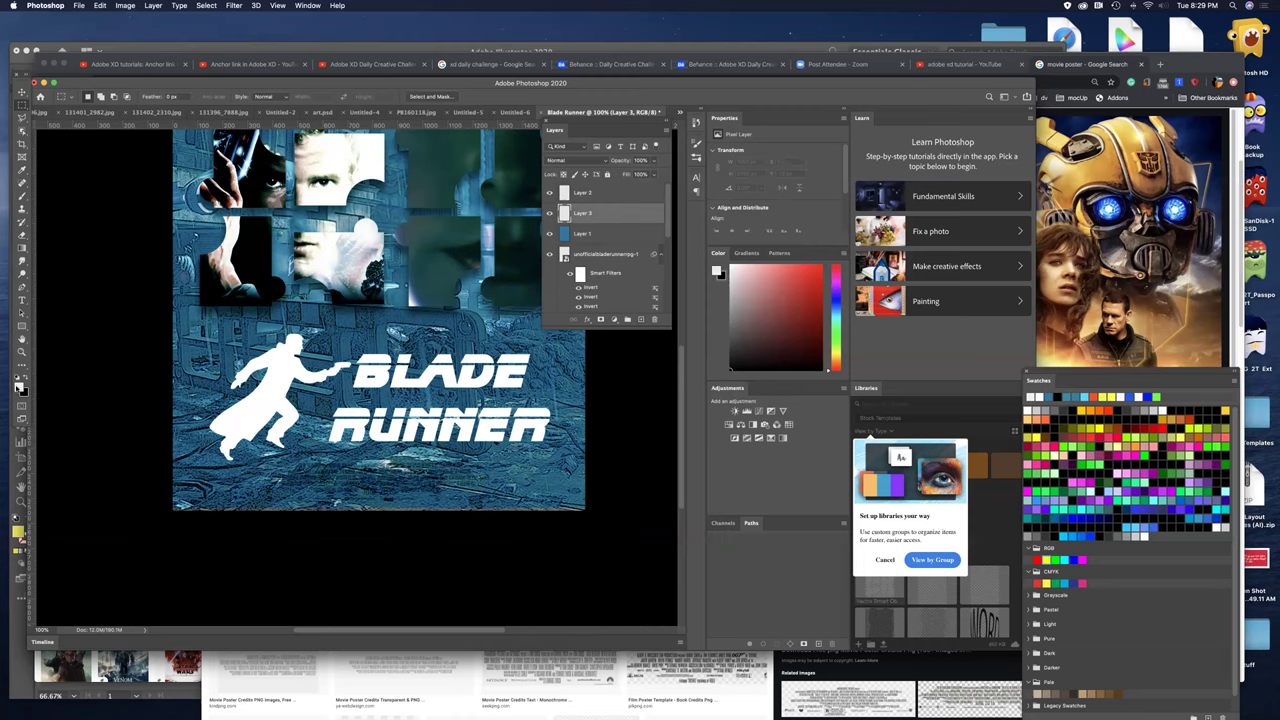
# - Draw white-to-transparent linear gradients on the new layer, fading from the poster's bottom edge up to about Y 2002 px behind the credits
pyautogui.click(22, 246)
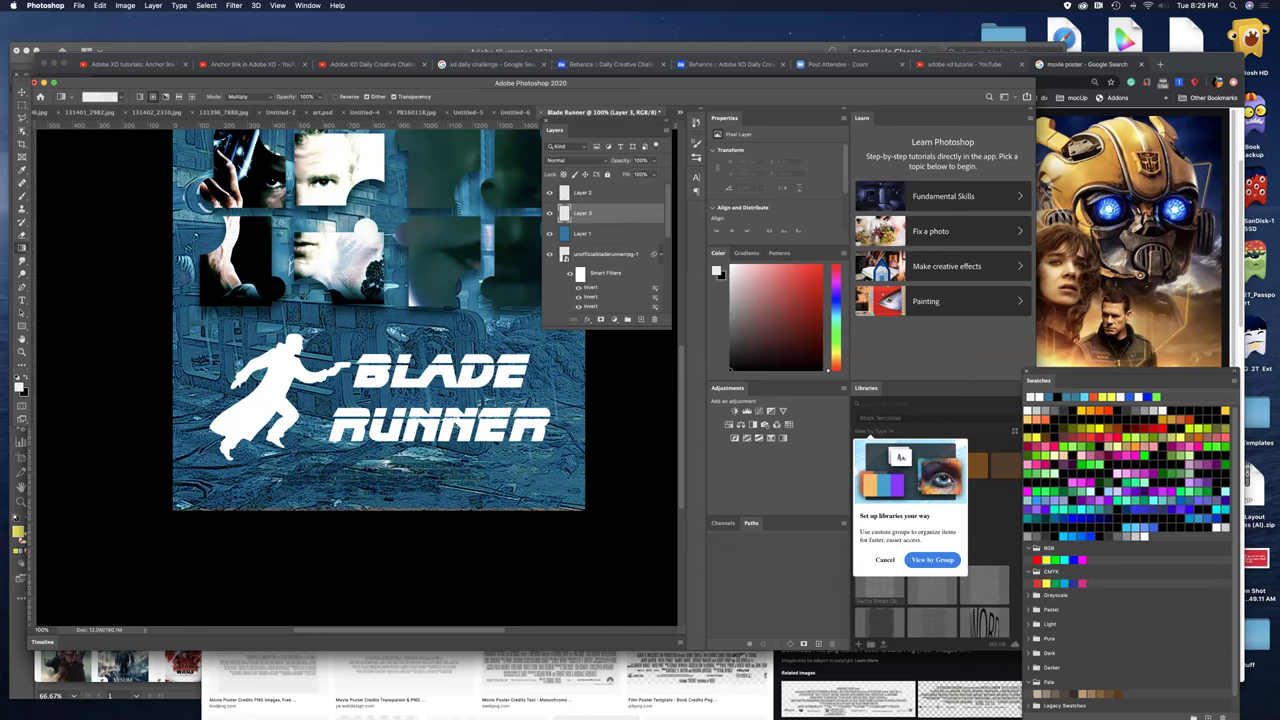
pyautogui.click(121, 97)
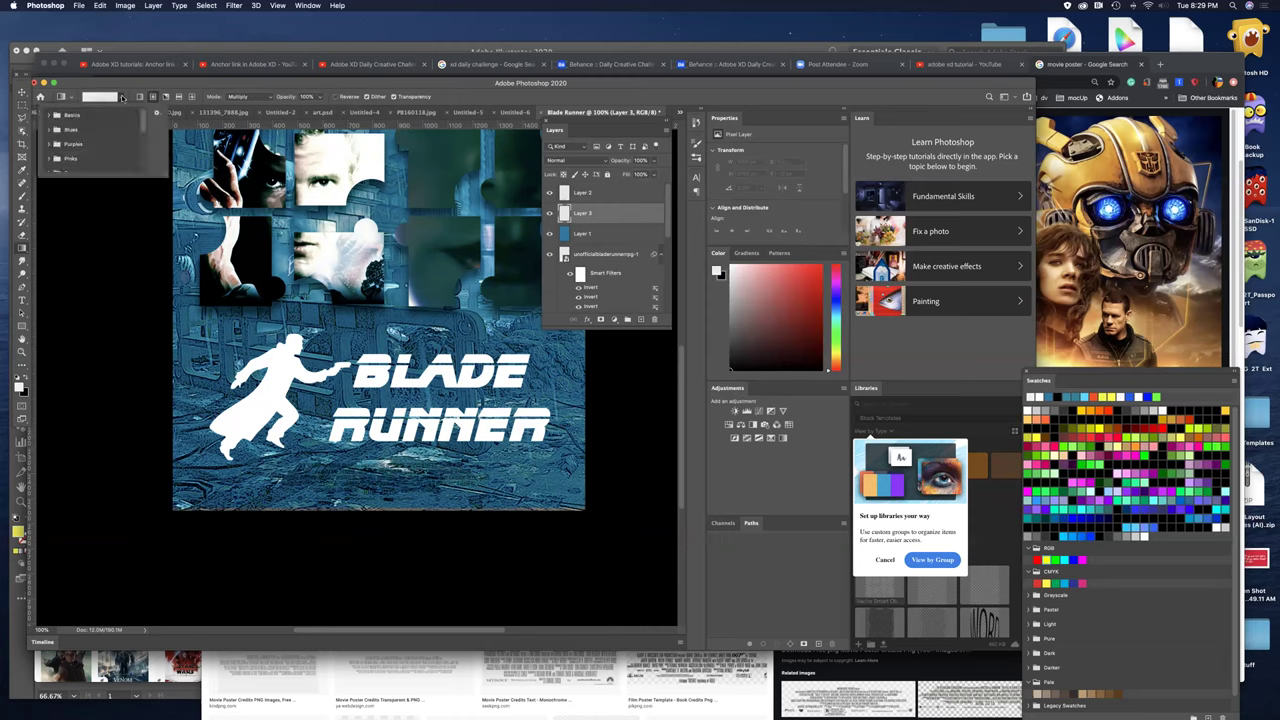
pyautogui.click(121, 97)
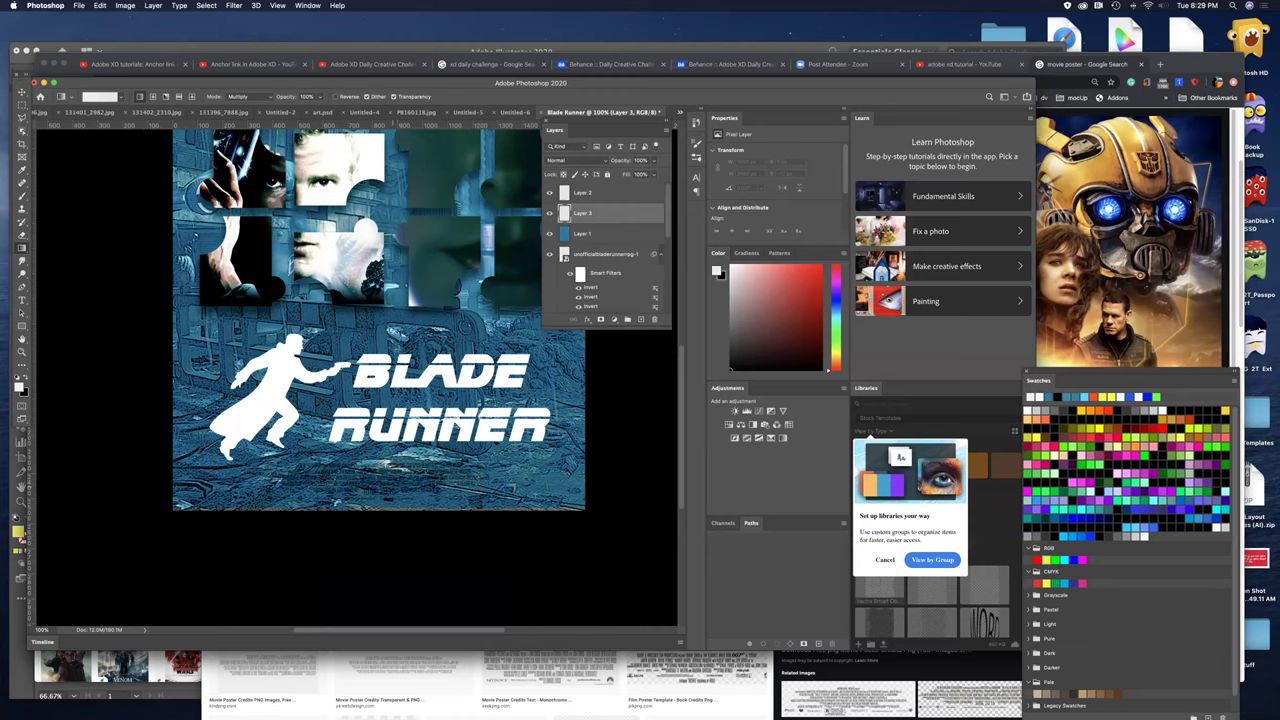
pyautogui.moveTo(392, 492); pyautogui.dragTo(390, 426)
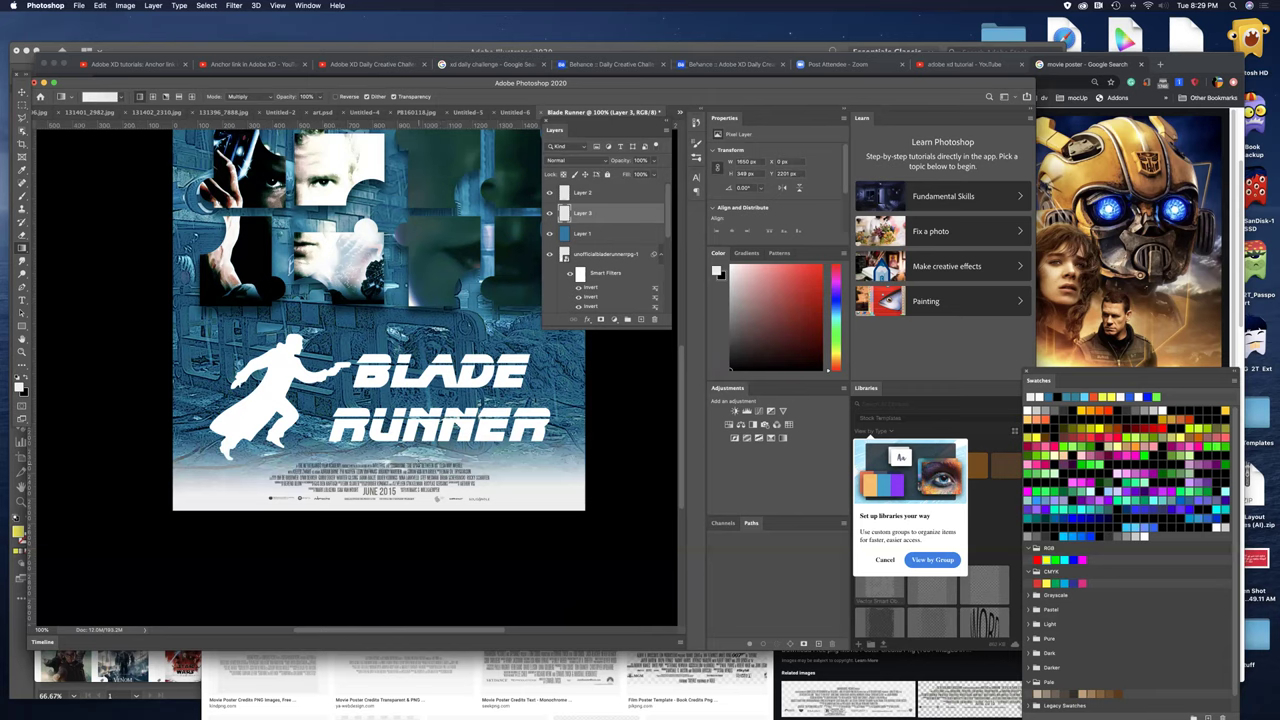
pyautogui.moveTo(418, 468); pyautogui.dragTo(418, 374)
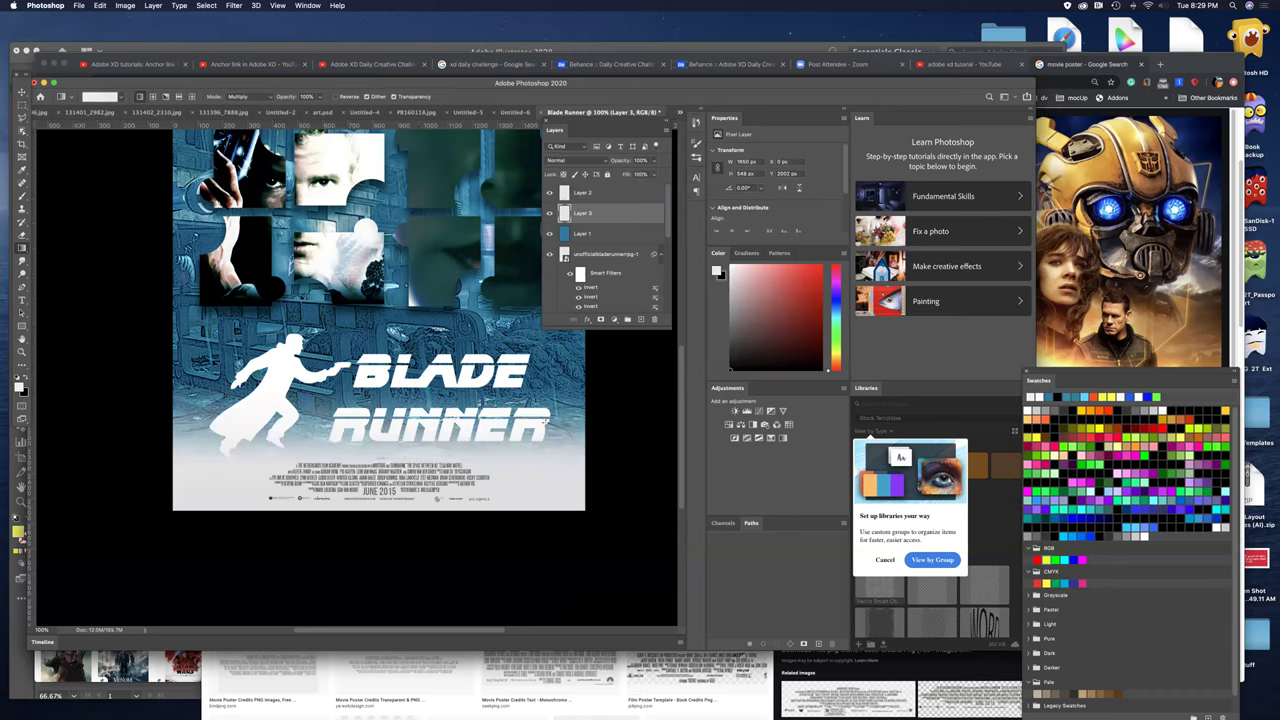
# - Identify the Blade Runner logo layer and nudge the logo up to about Y 1802 px, away from the white gradient
pyautogui.press('super+minus')
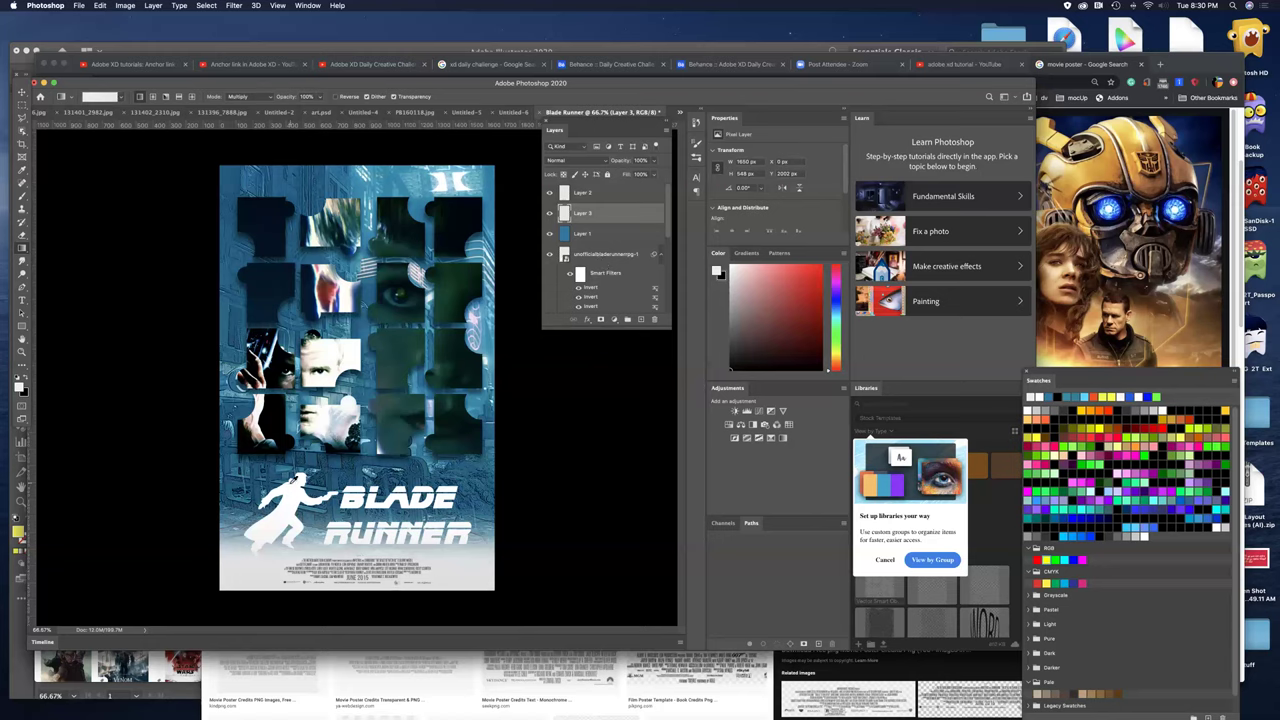
pyautogui.click(22, 105)
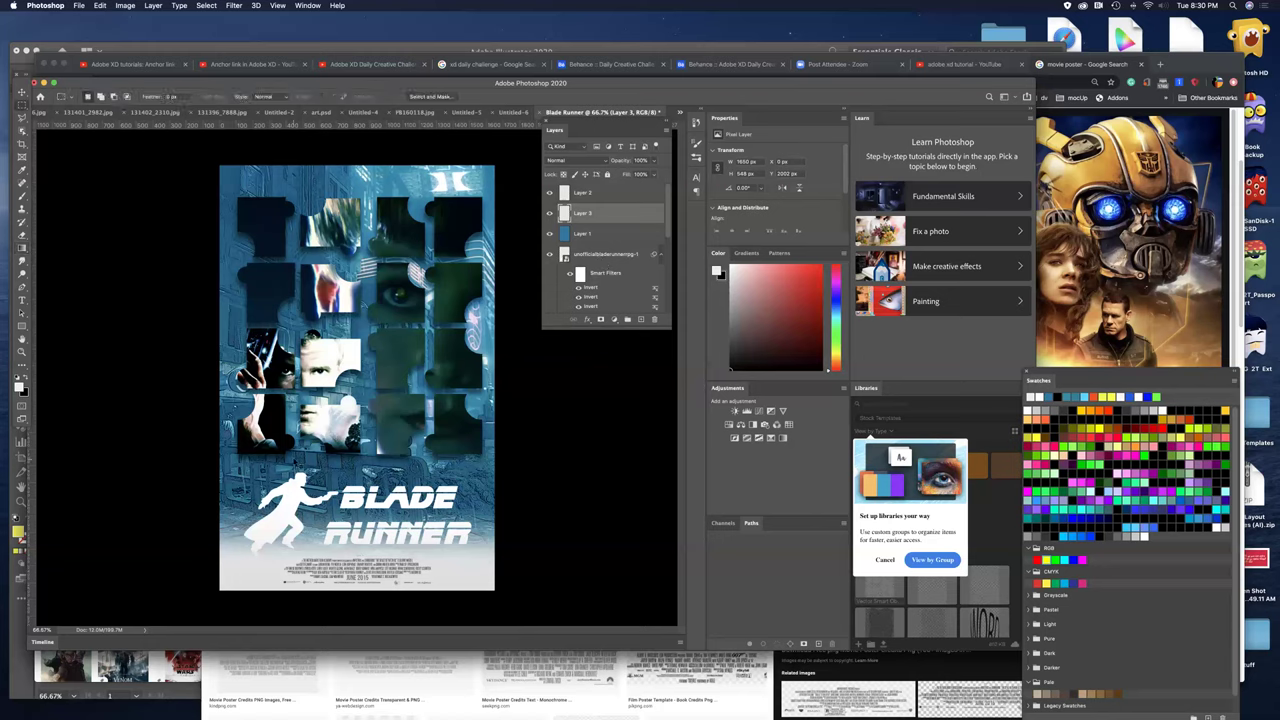
pyautogui.hotkey('alt', '[')
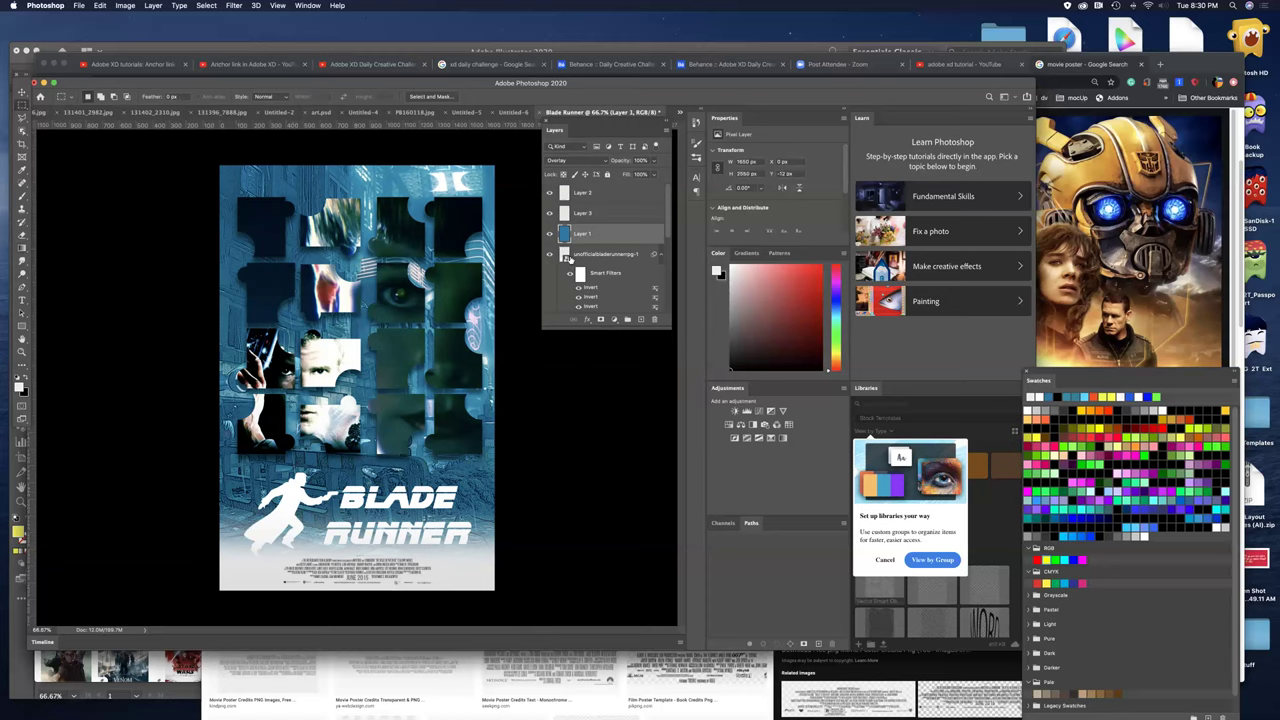
pyautogui.click(549, 254)
pyautogui.click(549, 254)
pyautogui.click(572, 266)
pyautogui.press('Up')
pyautogui.press('Up')
pyautogui.press('Up')
pyautogui.press('Up')
pyautogui.press('Up')
pyautogui.press('Up')
pyautogui.press('Up')
pyautogui.press('Up')
pyautogui.press('Up')
pyautogui.press('Up')
pyautogui.press('Up')
pyautogui.press('Up')
pyautogui.press('Up')
pyautogui.press('Up')
pyautogui.press('Up')
pyautogui.press('Up')
pyautogui.press('Up')
pyautogui.press('Up')
pyautogui.press('Down')
pyautogui.press('Down')
pyautogui.press('Down')
pyautogui.press('Down')
pyautogui.press('Down')
pyautogui.press('Down')
pyautogui.press('Down')
pyautogui.press('Down')
pyautogui.press('Down')
pyautogui.press('Down')
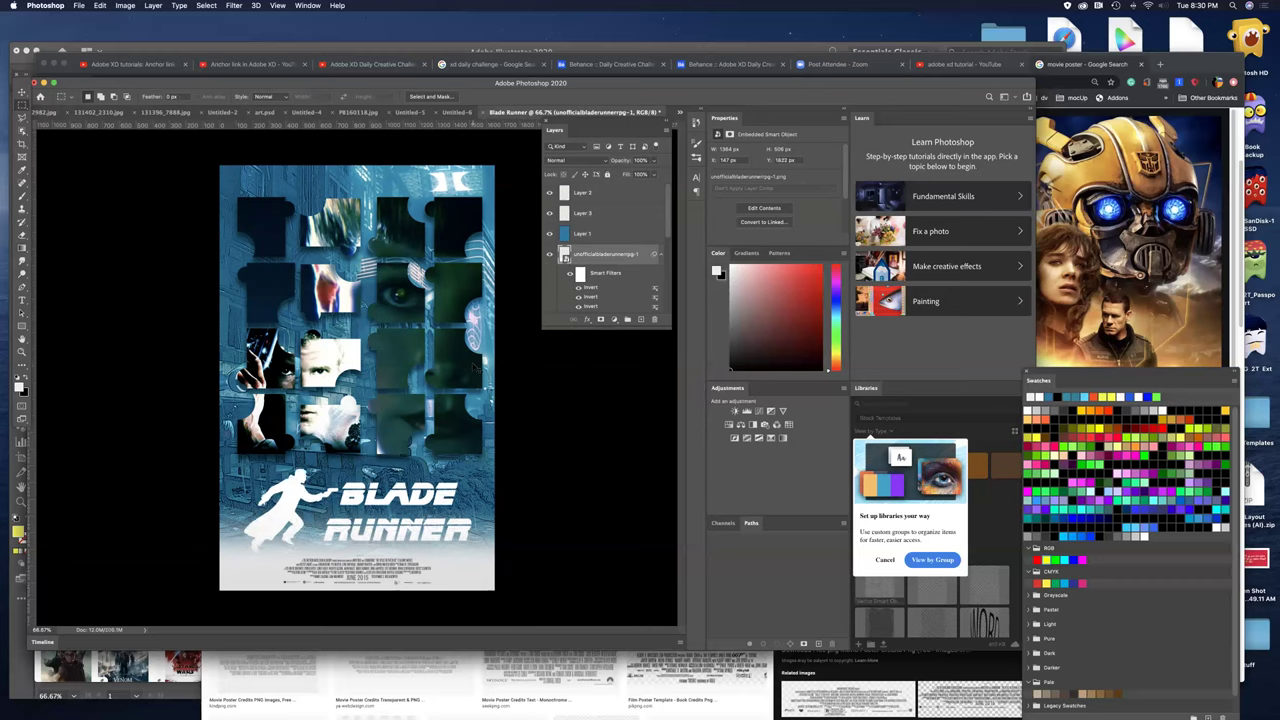
pyautogui.press('Up')
pyautogui.press('Up')
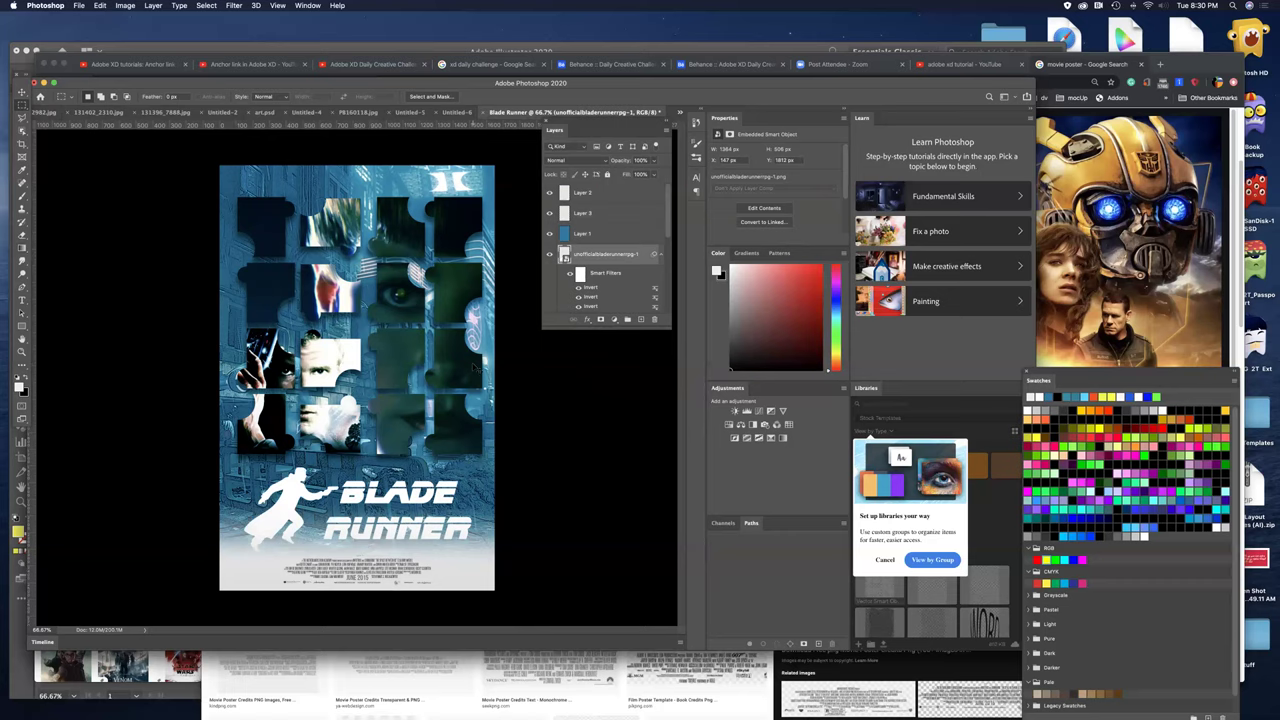
pyautogui.press('Up')
pyautogui.press('Up')
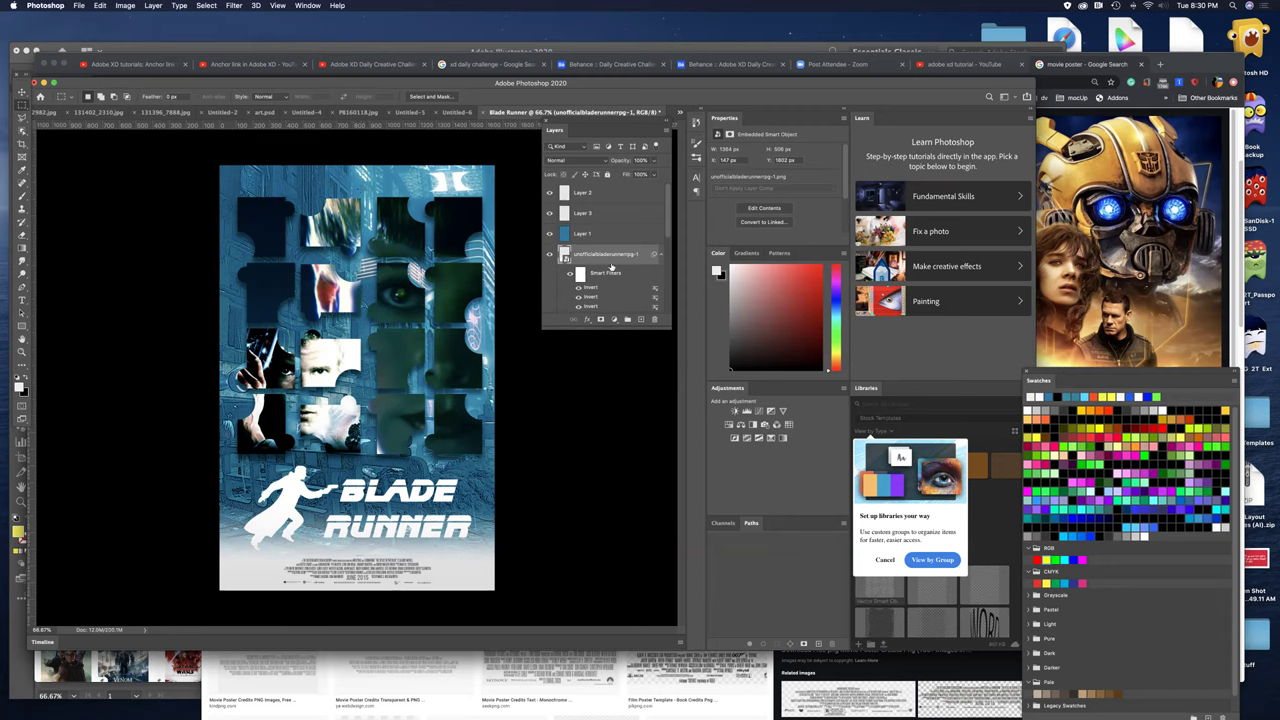
# - Select the Blade Runner logo, both portrait layers and the puzzle shape layer, and move them up together slightly on the poster
pyautogui.moveTo(673, 327); pyautogui.dragTo(689, 548)
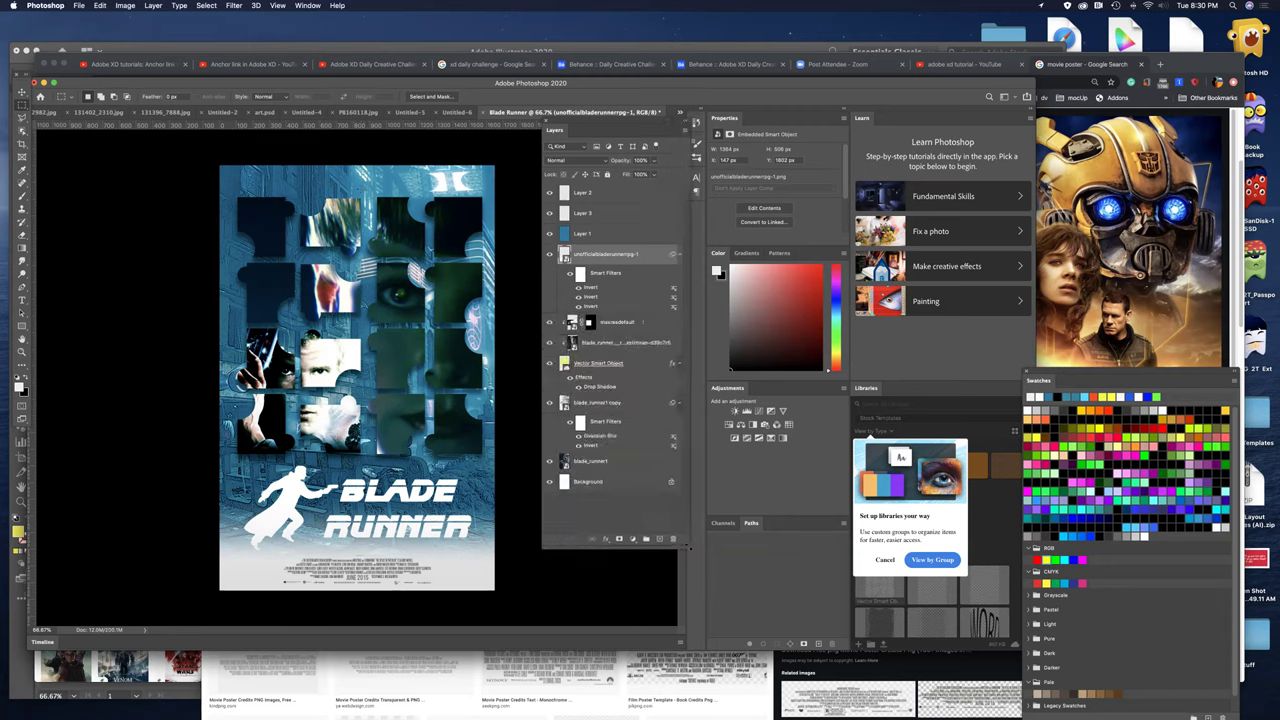
pyautogui.click(614, 403)
pyautogui.click(598, 363)
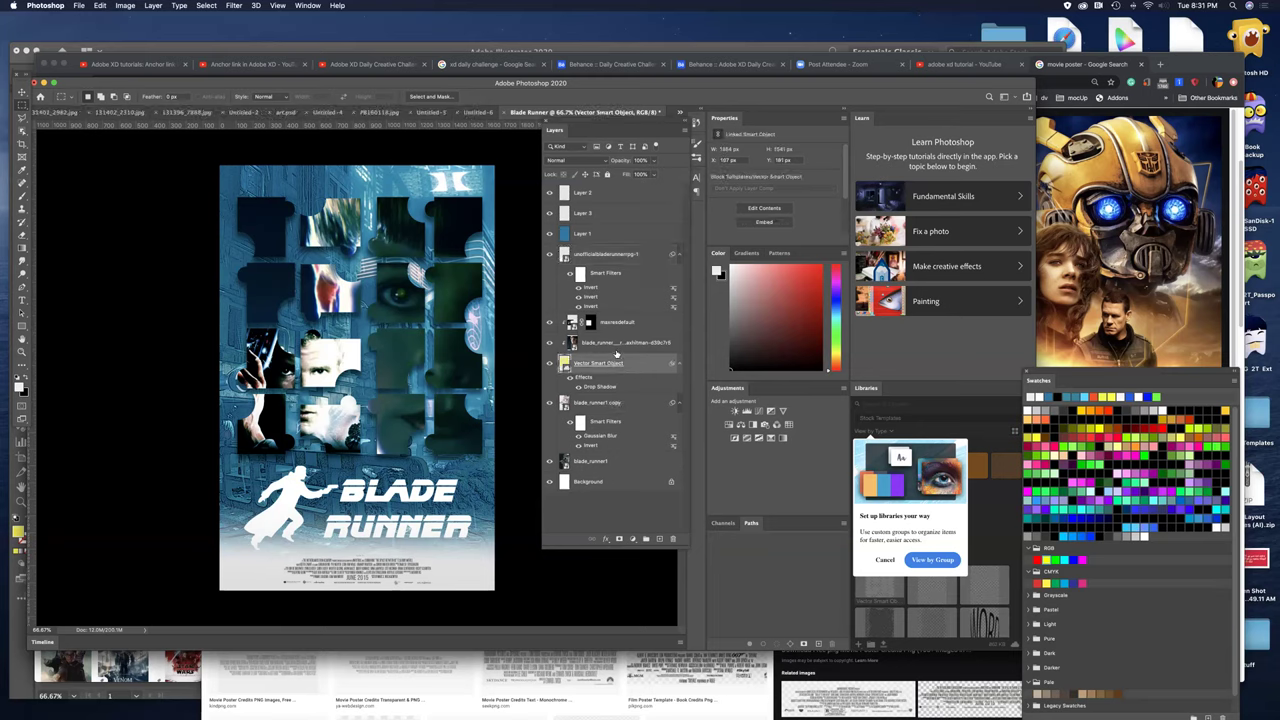
pyautogui.keyDown('shift'); pyautogui.click(617, 342); pyautogui.keyUp('shift')
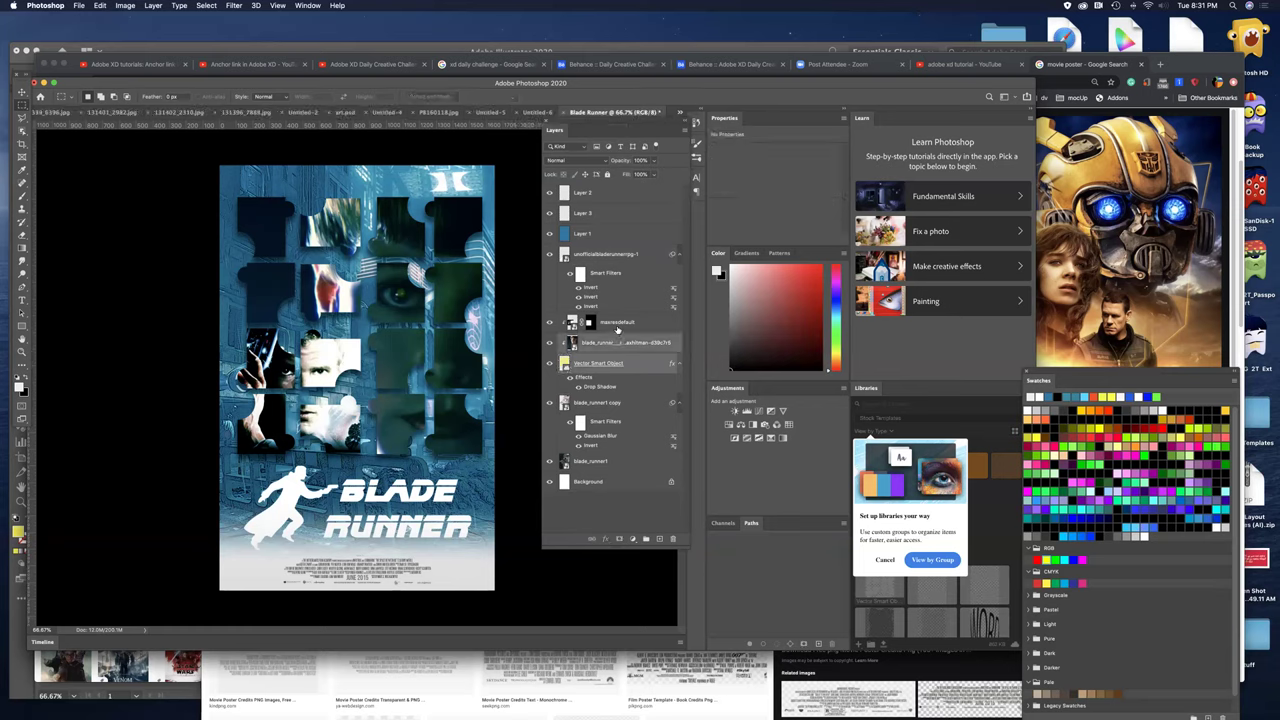
pyautogui.keyDown('shift'); pyautogui.click(617, 325); pyautogui.keyUp('shift')
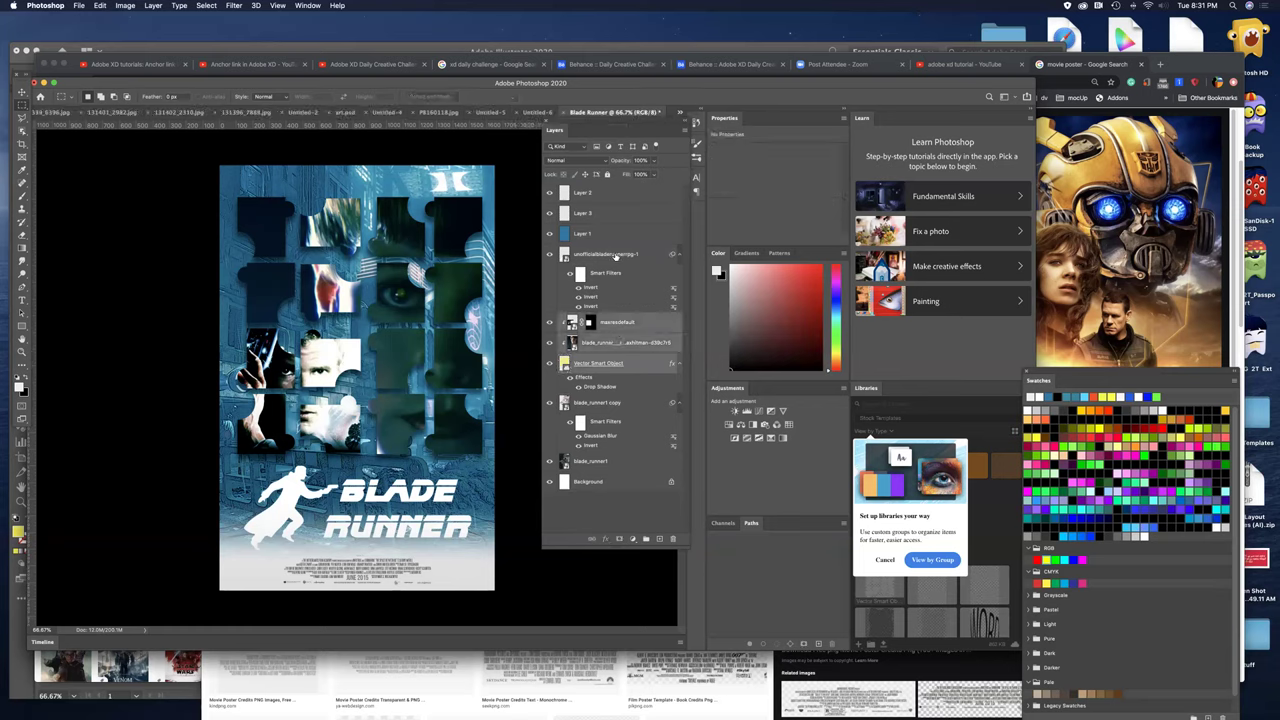
pyautogui.keyDown('shift'); pyautogui.click(615, 256); pyautogui.keyUp('shift')
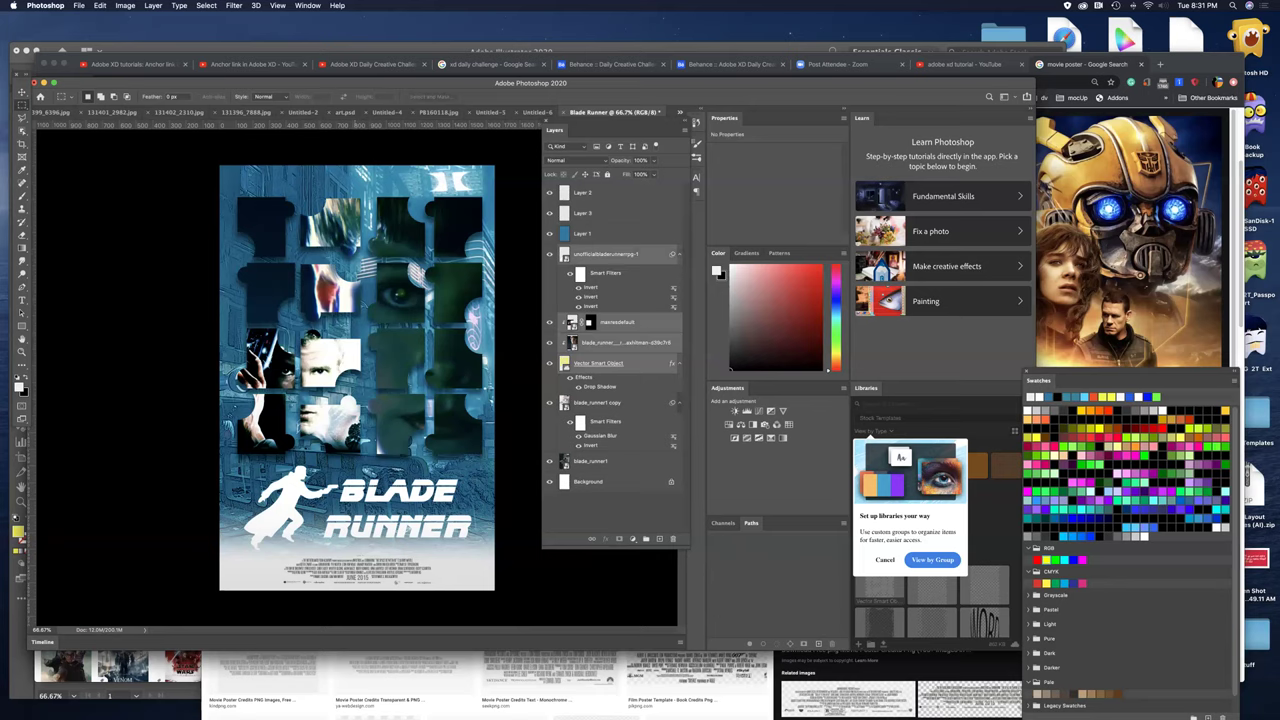
pyautogui.moveTo(440, 444); pyautogui.dragTo(437, 432)
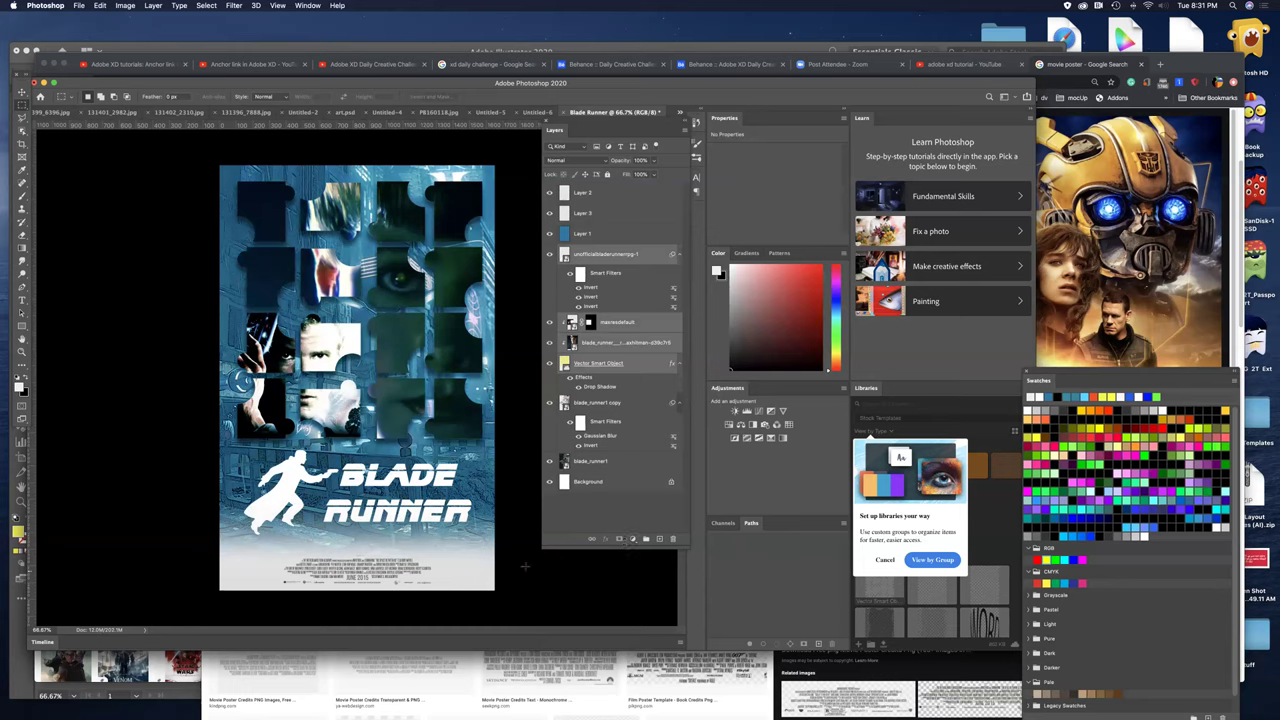
# - Inspect the credits over the white gradient up close, and invert the colours of the credits layer (Layer 2)
pyautogui.click(474, 583)
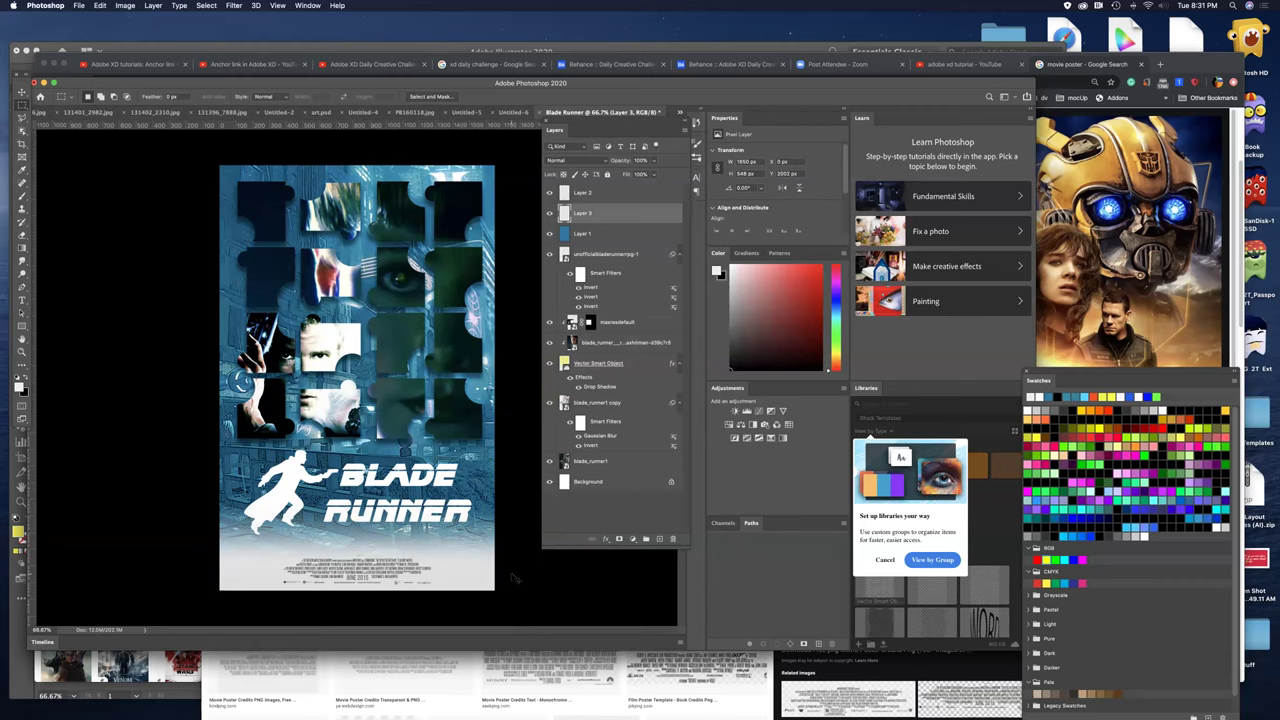
pyautogui.press('super+equal')
pyautogui.press('super+equal')
pyautogui.moveTo(436, 547); pyautogui.dragTo(444, 332)
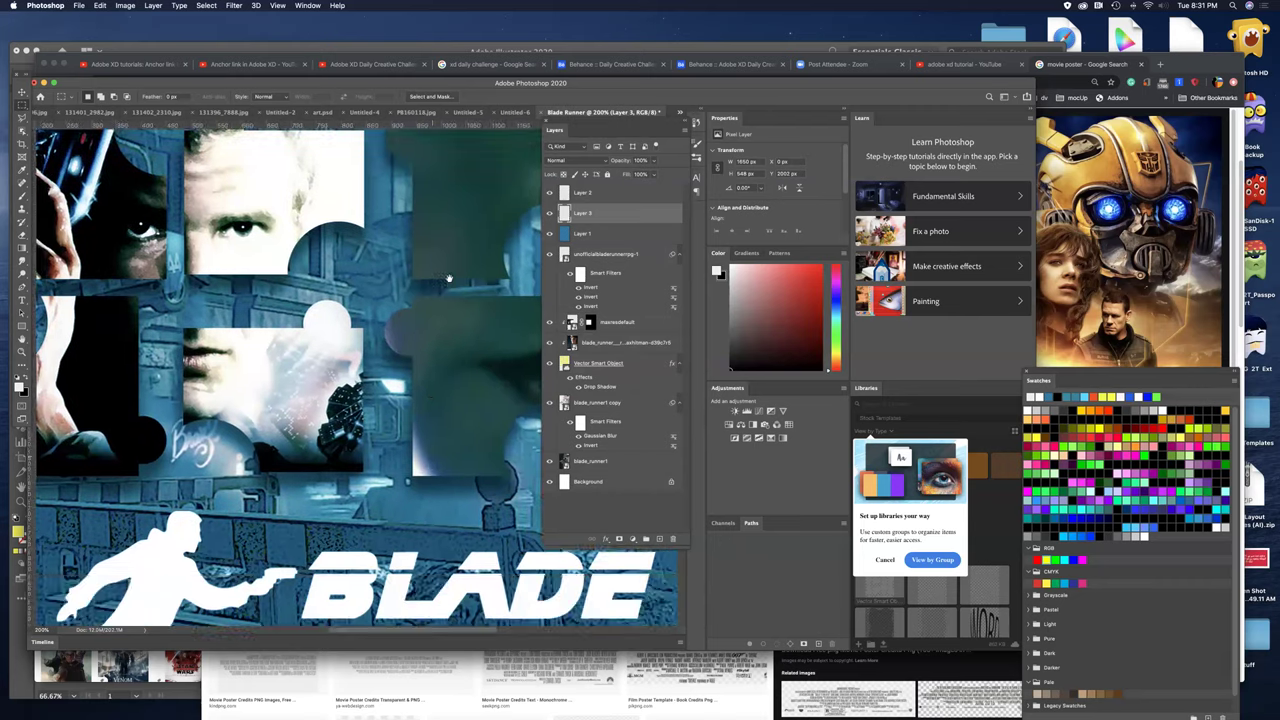
pyautogui.scroll(-8, 444, 332)
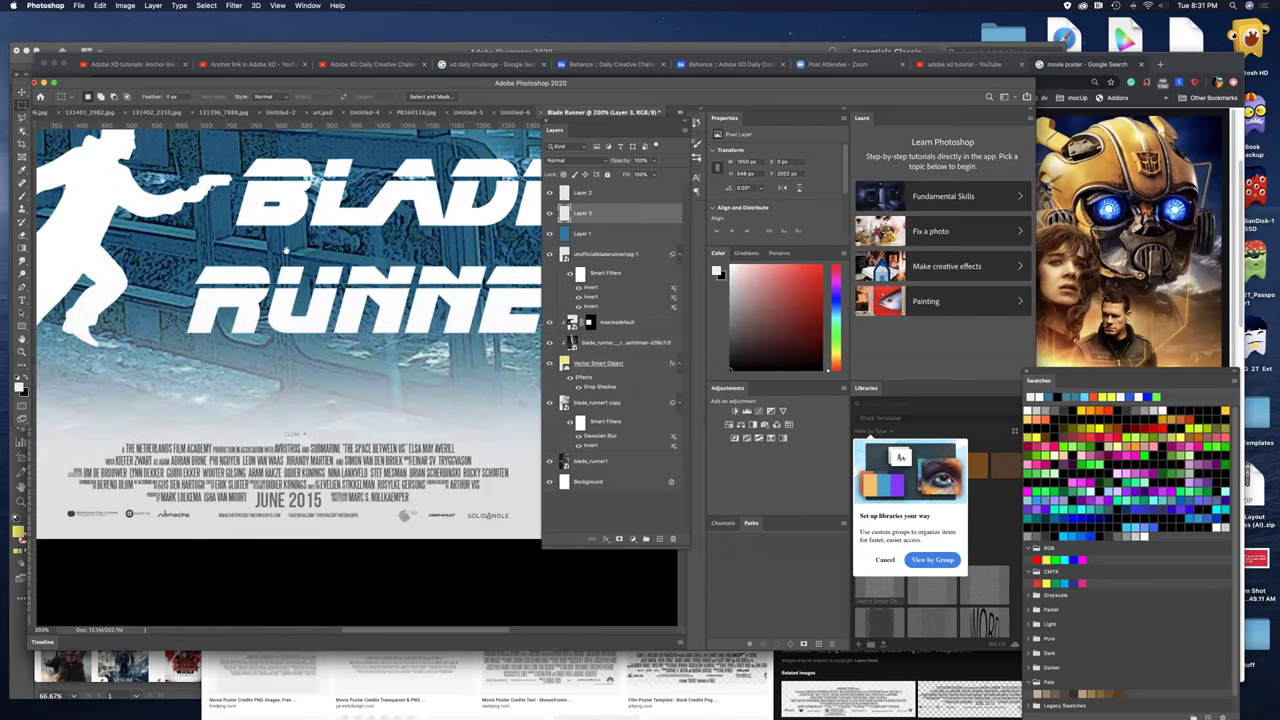
pyautogui.hscroll(-2, 331, 468)
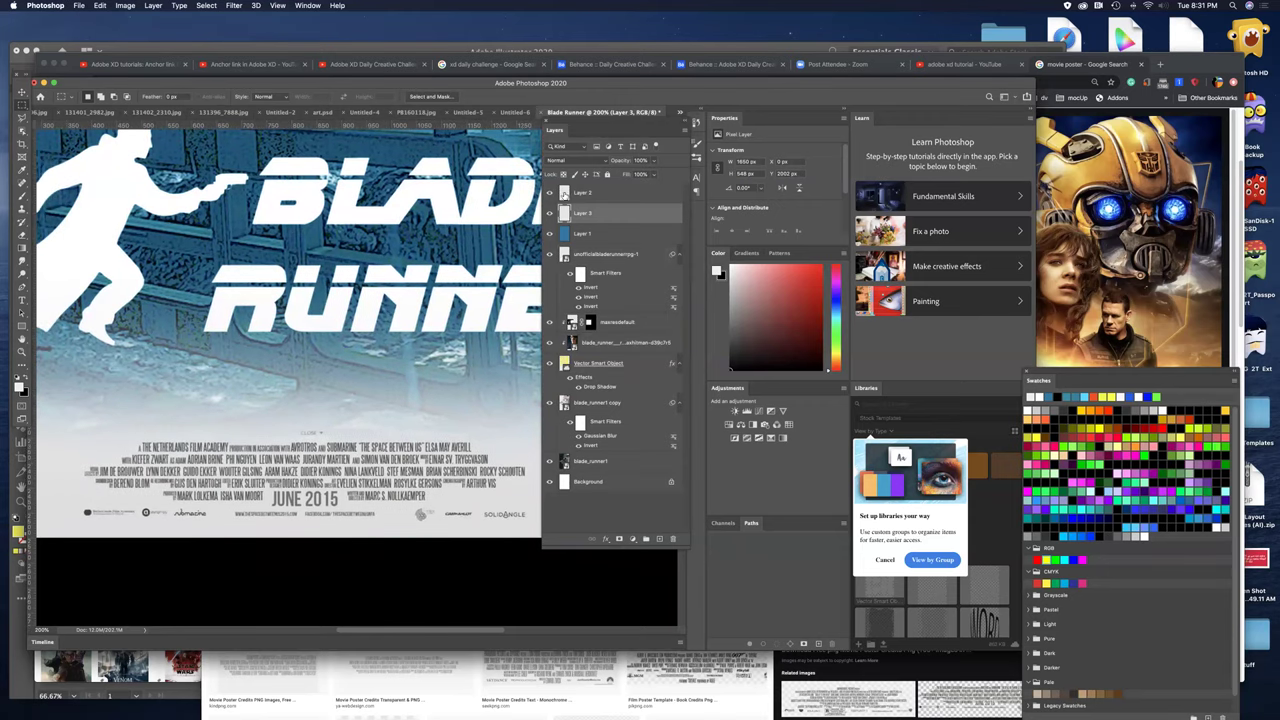
pyautogui.click(549, 213)
pyautogui.click(549, 213)
pyautogui.click(585, 193)
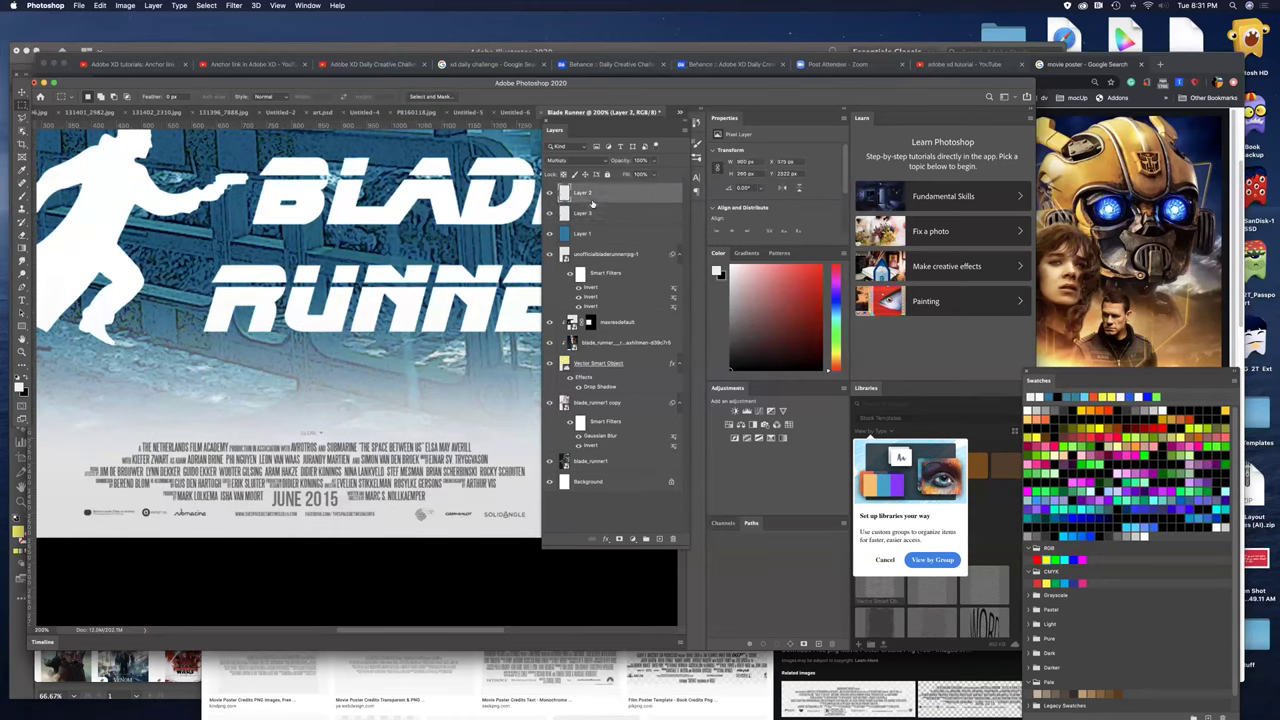
pyautogui.press('super+i')
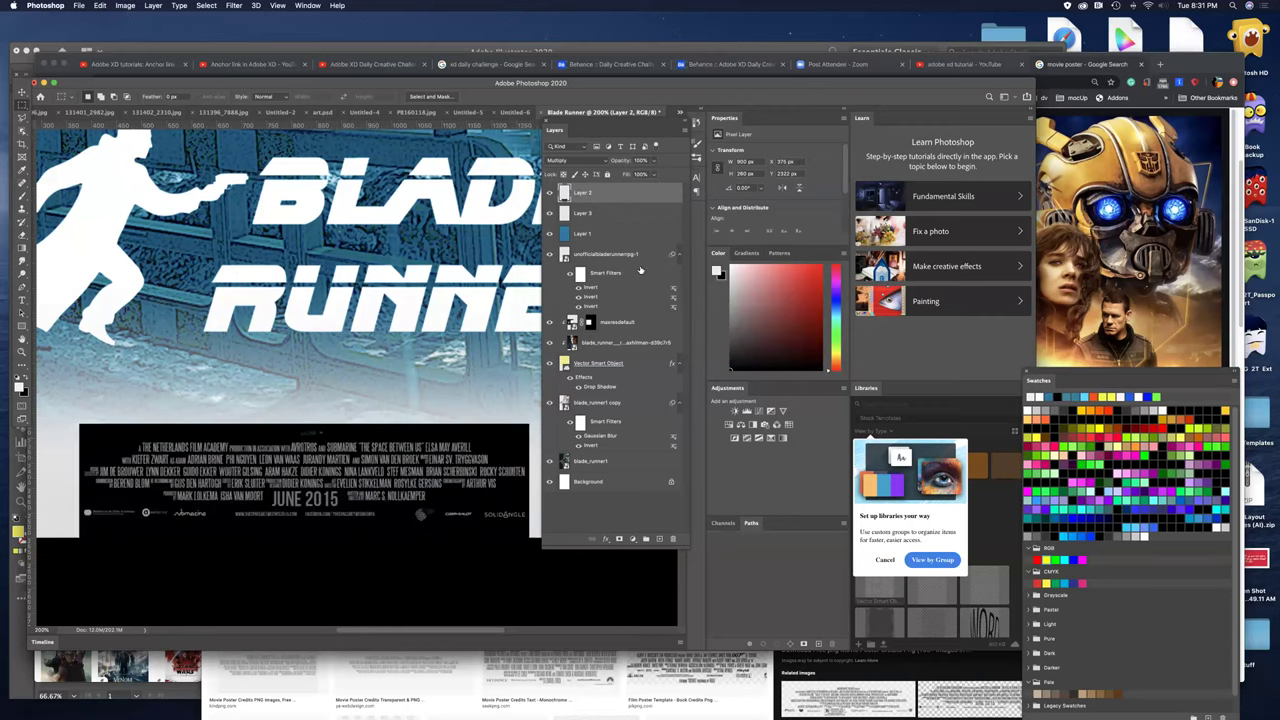
# - Compare the credits with the gradient layer (Layer 3) hidden and shown, and invert that gradient from white to black
pyautogui.click(549, 213)
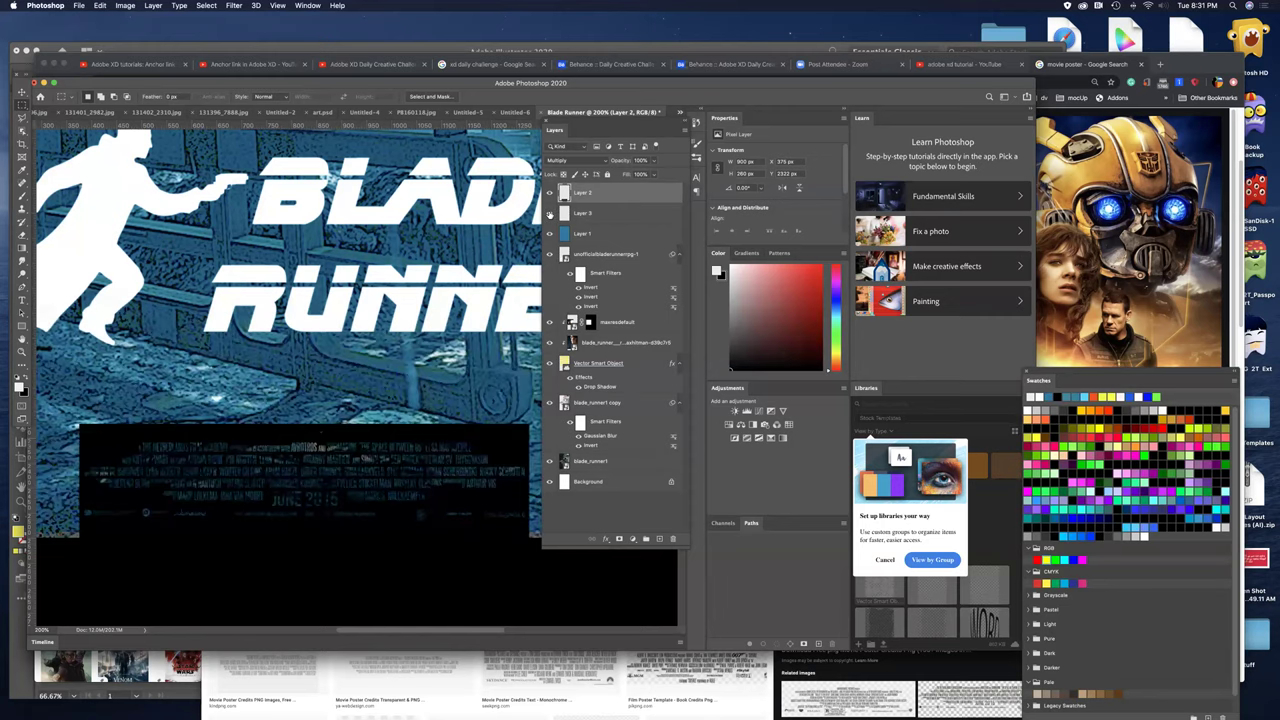
pyautogui.click(549, 213)
pyautogui.click(565, 213)
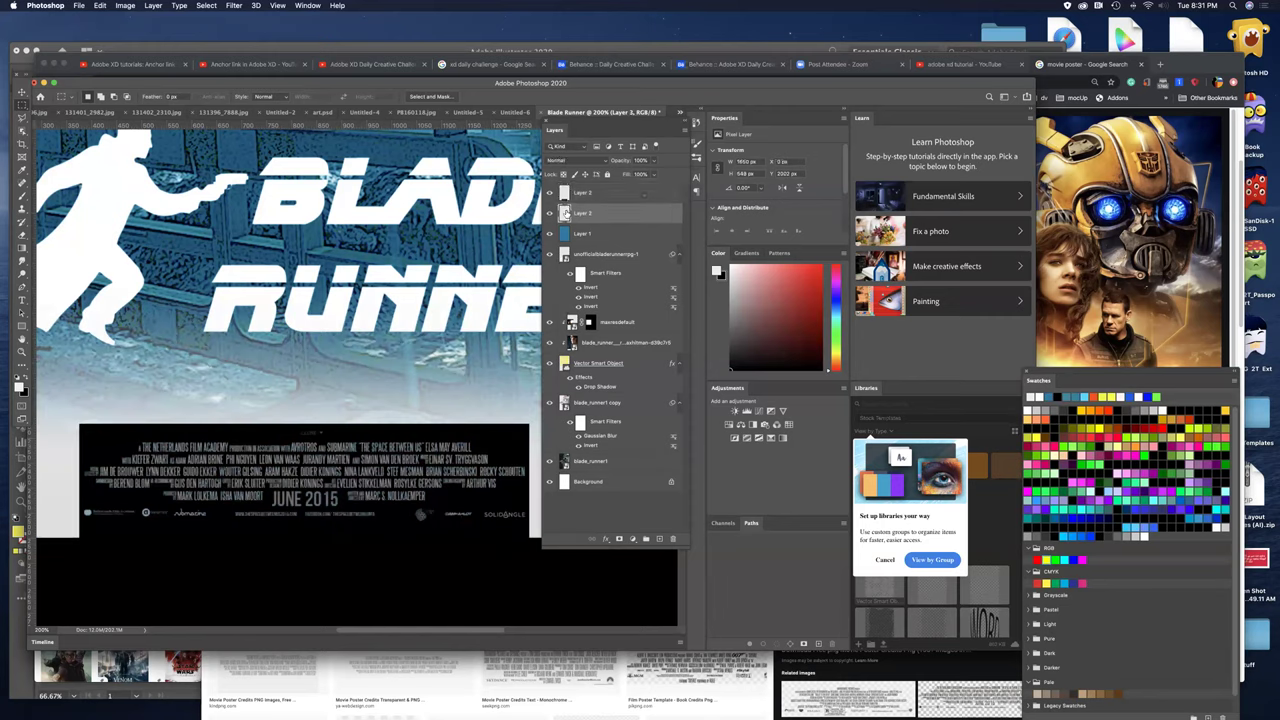
pyautogui.click(565, 213)
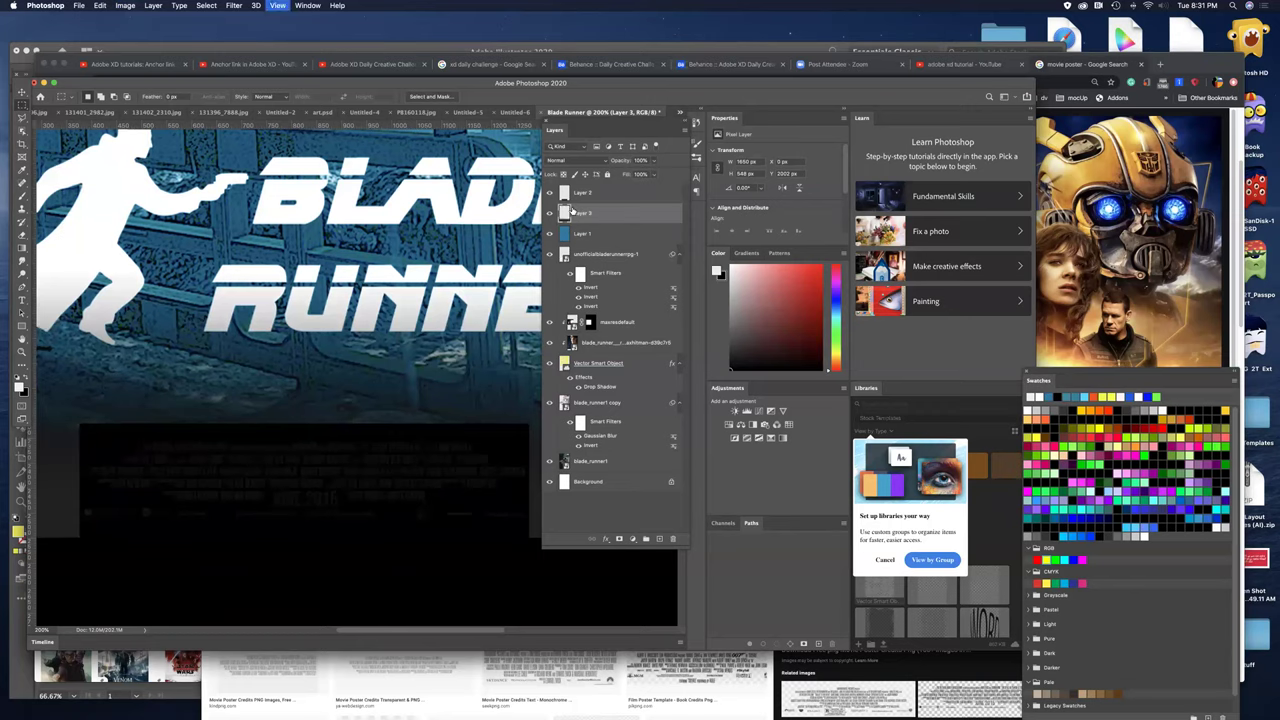
# - Set the blend mode of the inverted credits layer (Layer 2) to Screen
pyautogui.press('super+minus')
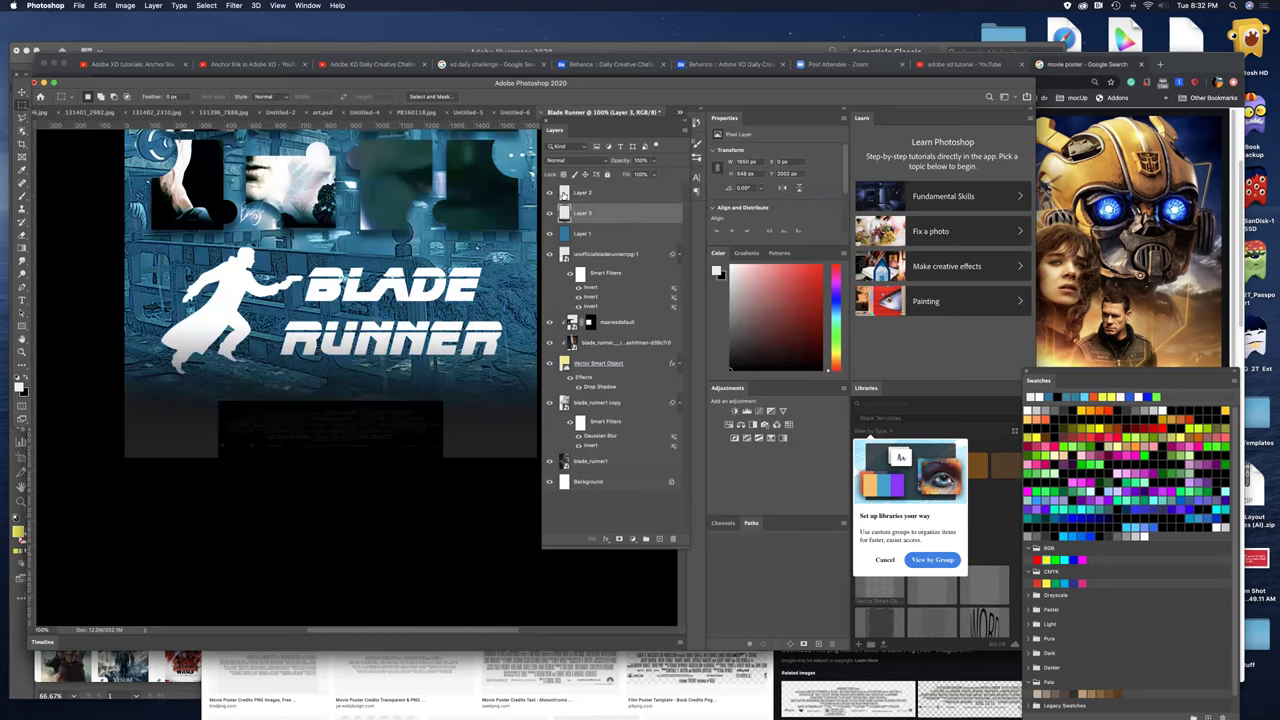
pyautogui.click(563, 193)
pyautogui.click(549, 193)
pyautogui.click(549, 193)
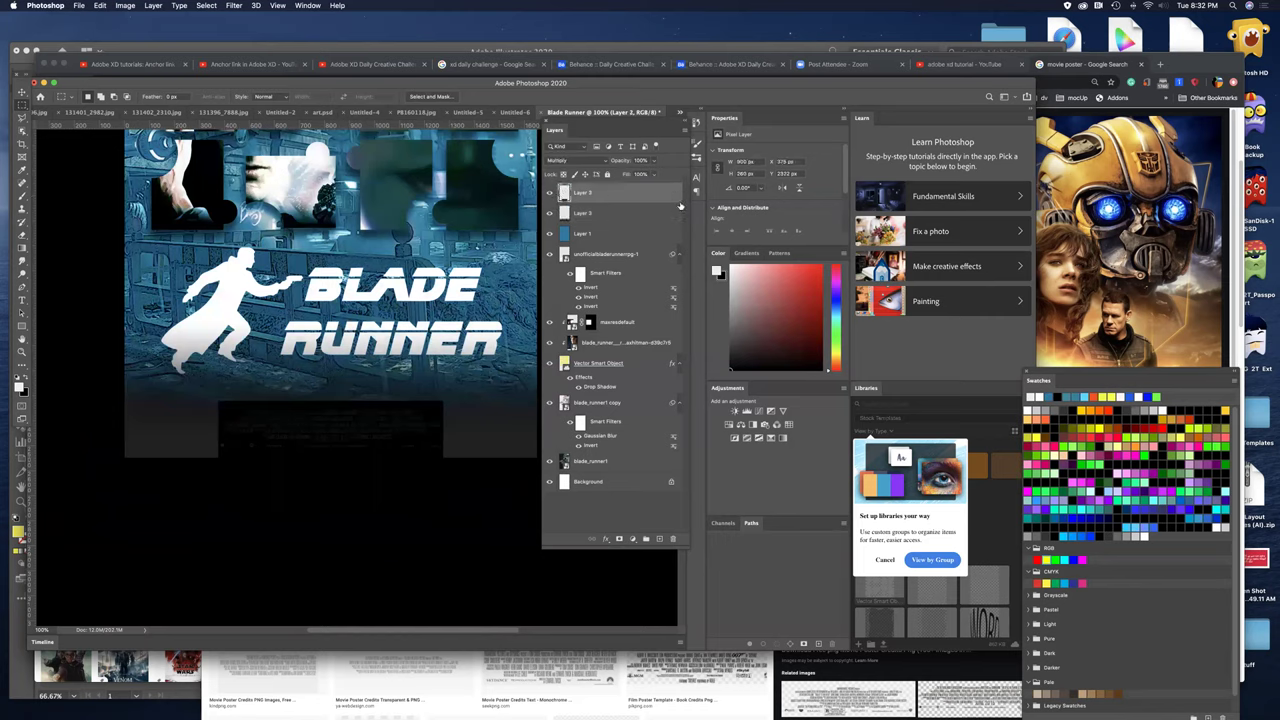
pyautogui.click(569, 162)
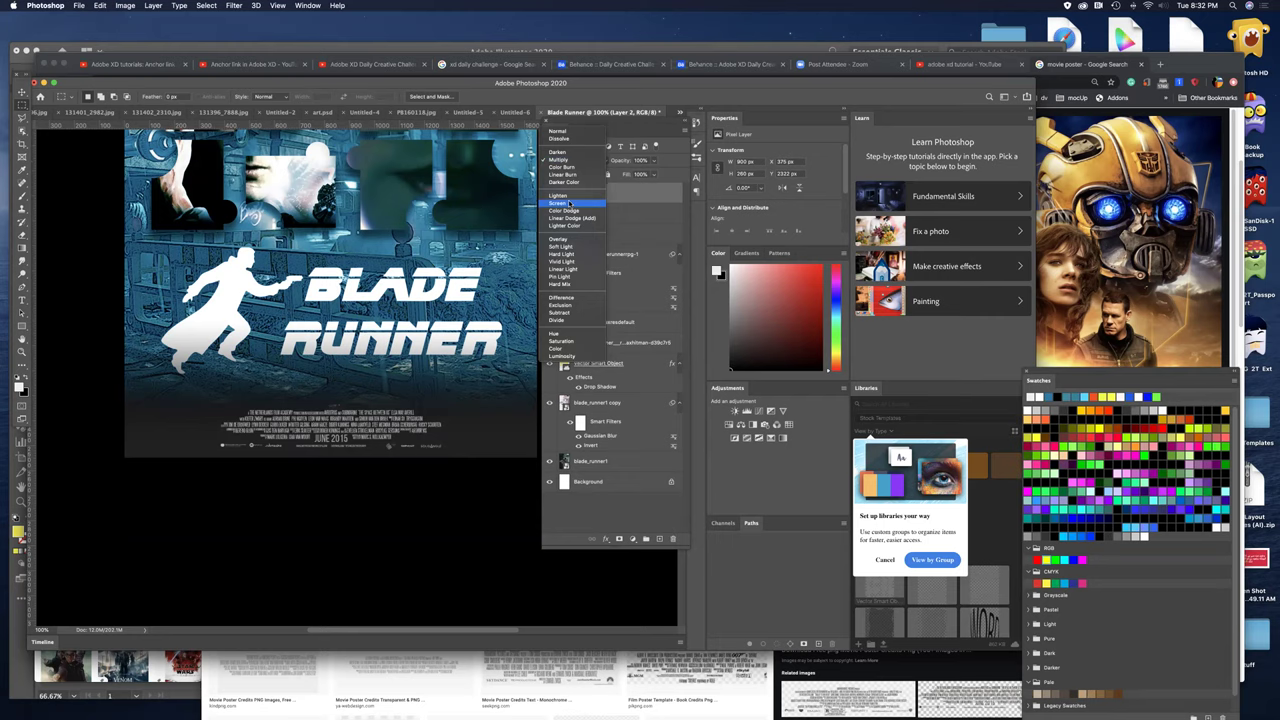
pyautogui.click(569, 203)
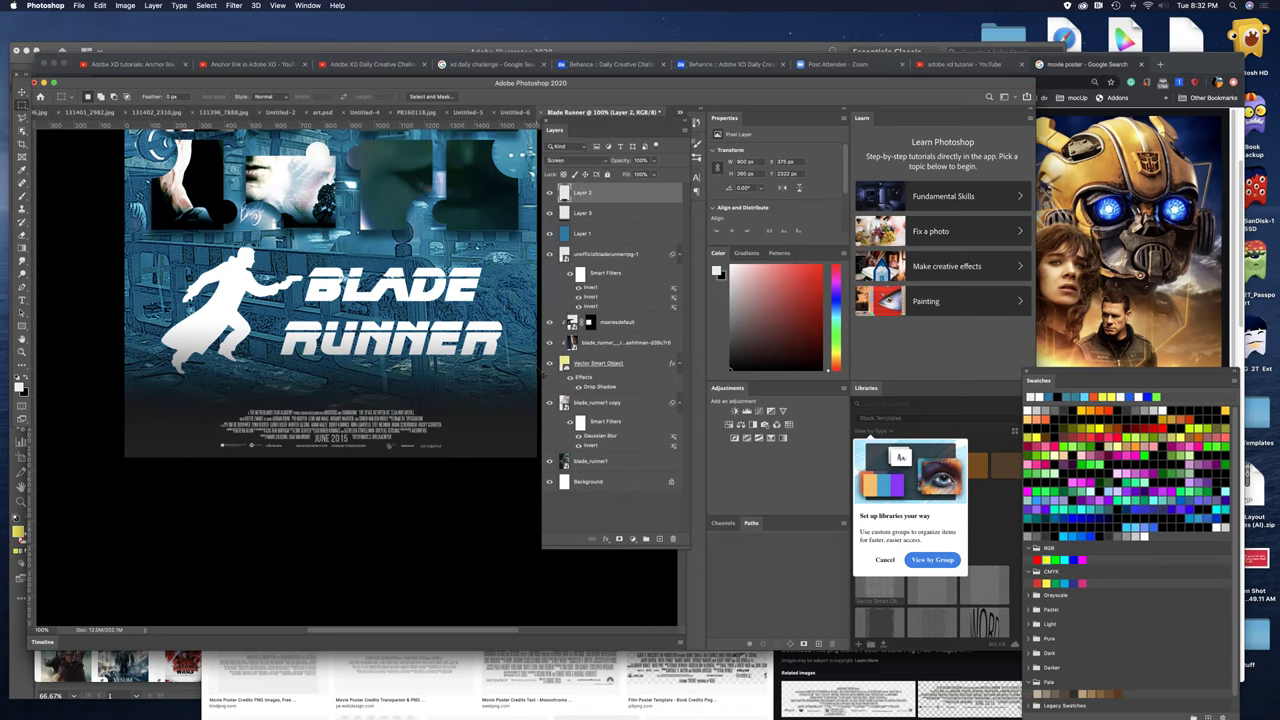
# - Darken the gradient layer (Layer 3) by lowering its Lightness with a Hue/Saturation adjustment
pyautogui.click(590, 216)
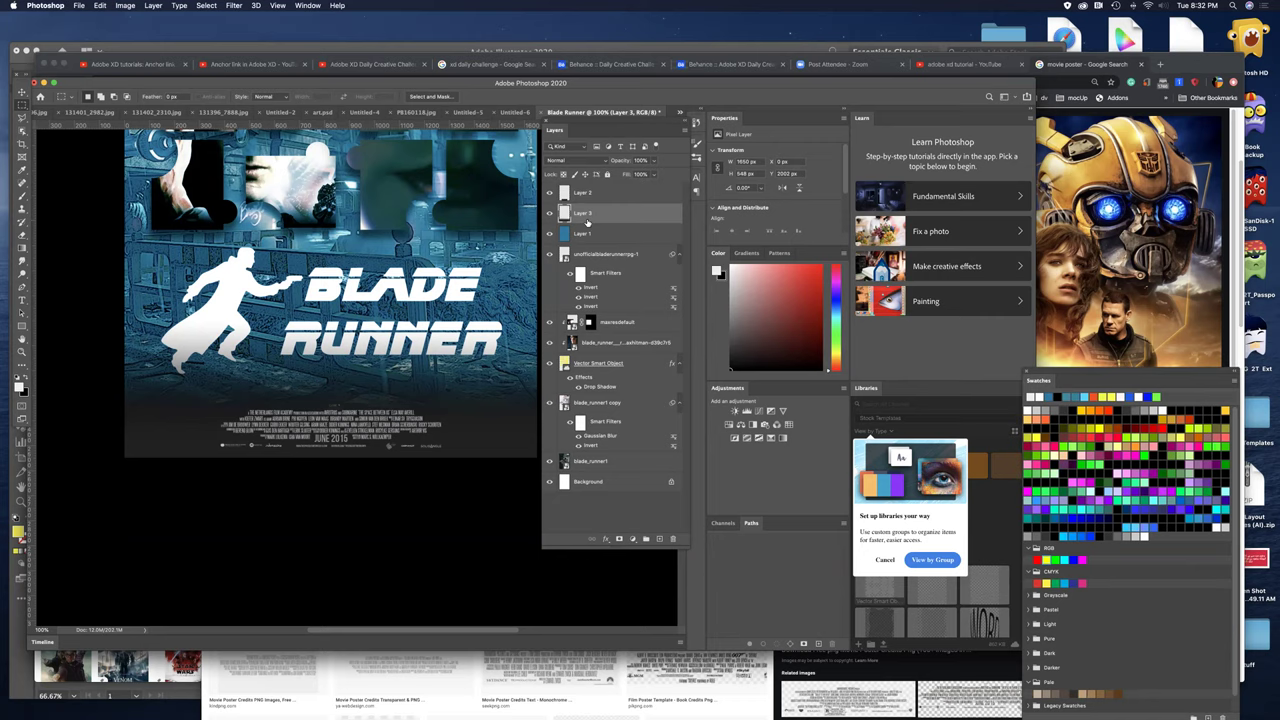
pyautogui.press('super+u')
pyautogui.moveTo(573, 231); pyautogui.dragTo(536, 234)
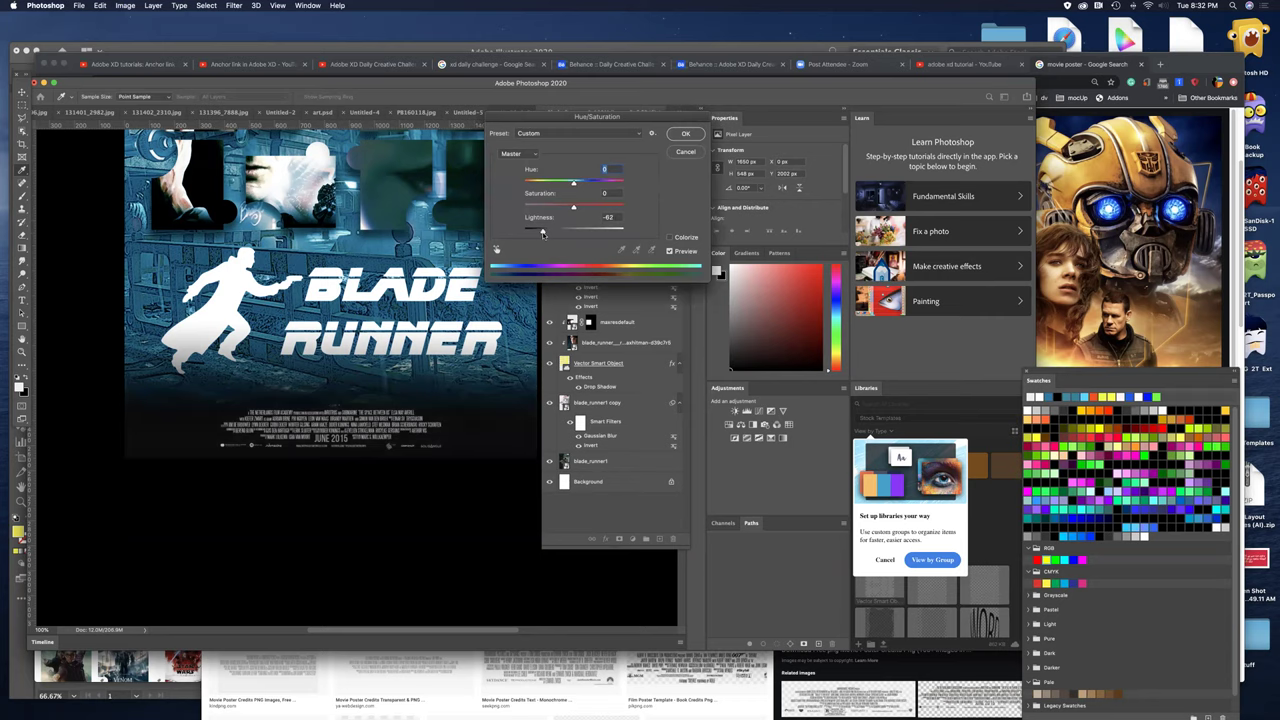
pyautogui.click(686, 134)
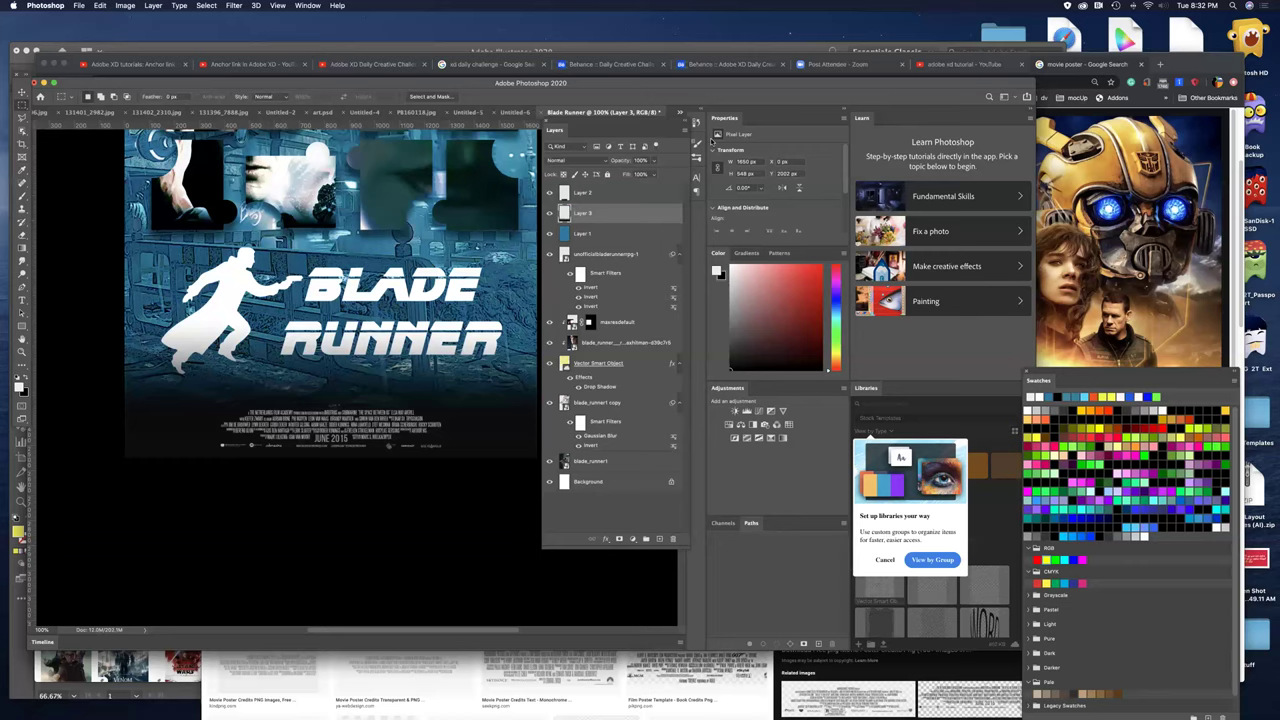
pyautogui.press('super+minus')
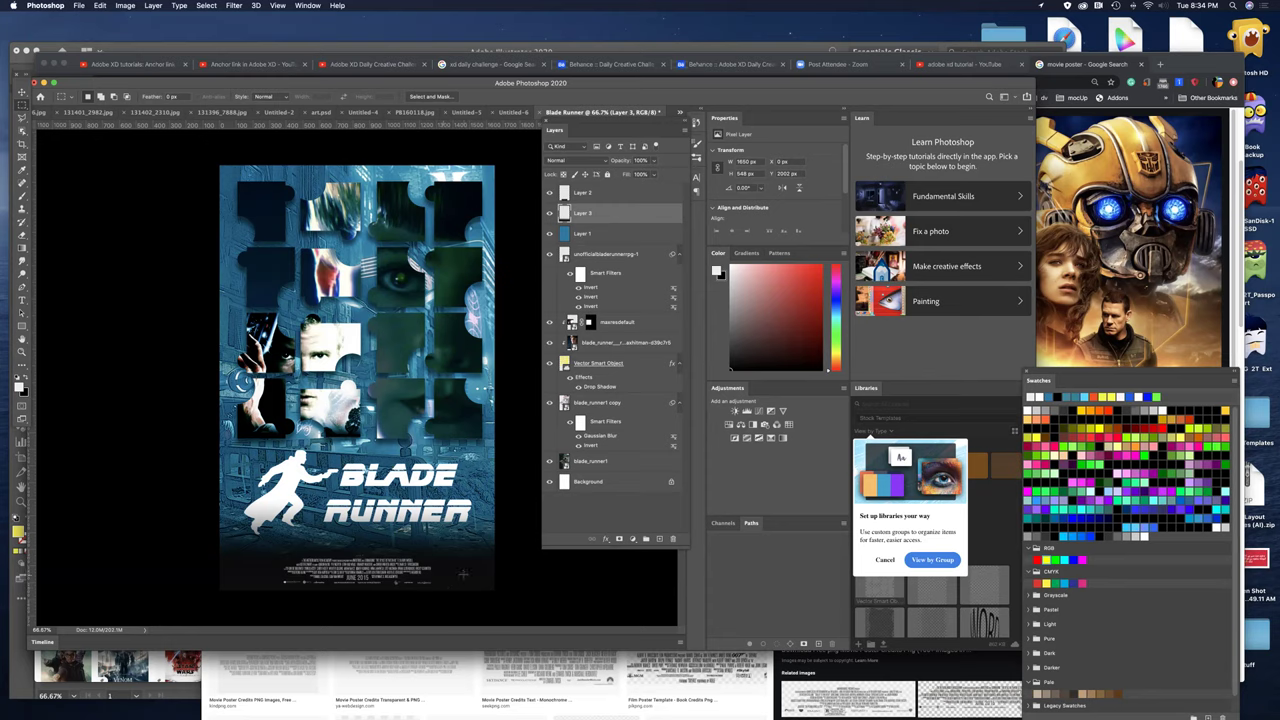
# - Switch to Google Chrome and search Google for "movie credits font"
pyautogui.press('super+Tab')
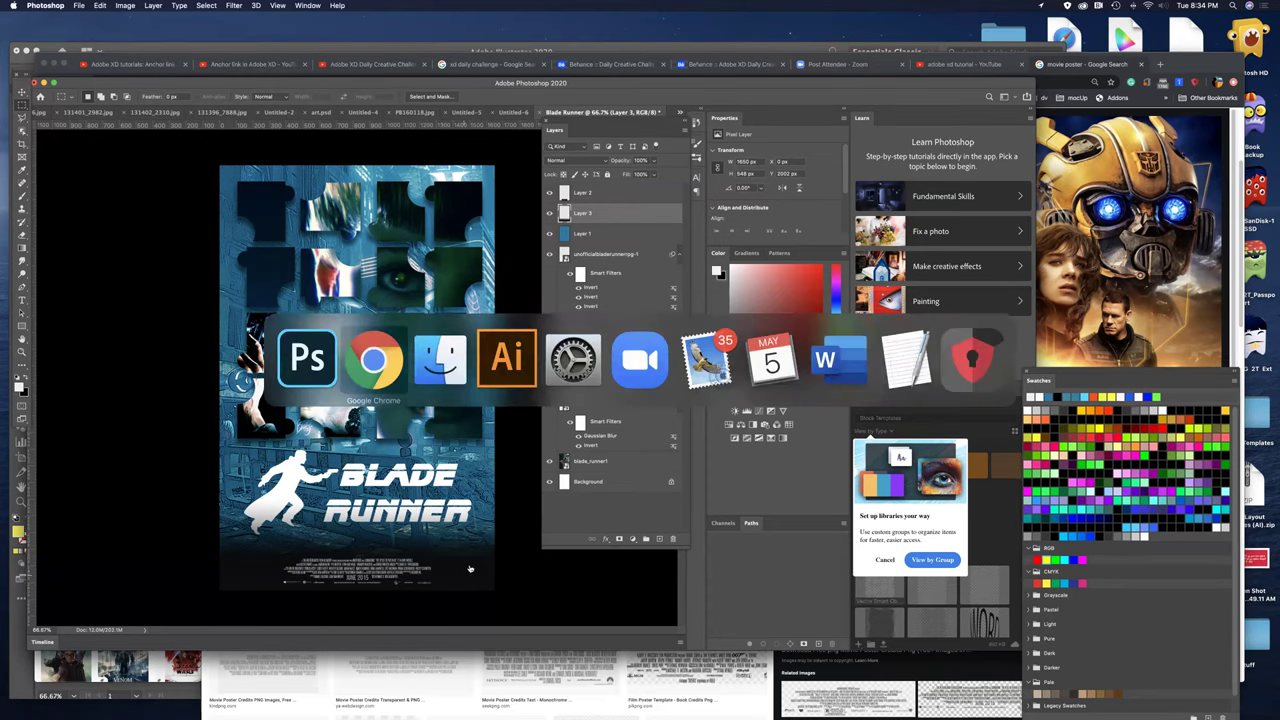
pyautogui.click(376, 360)
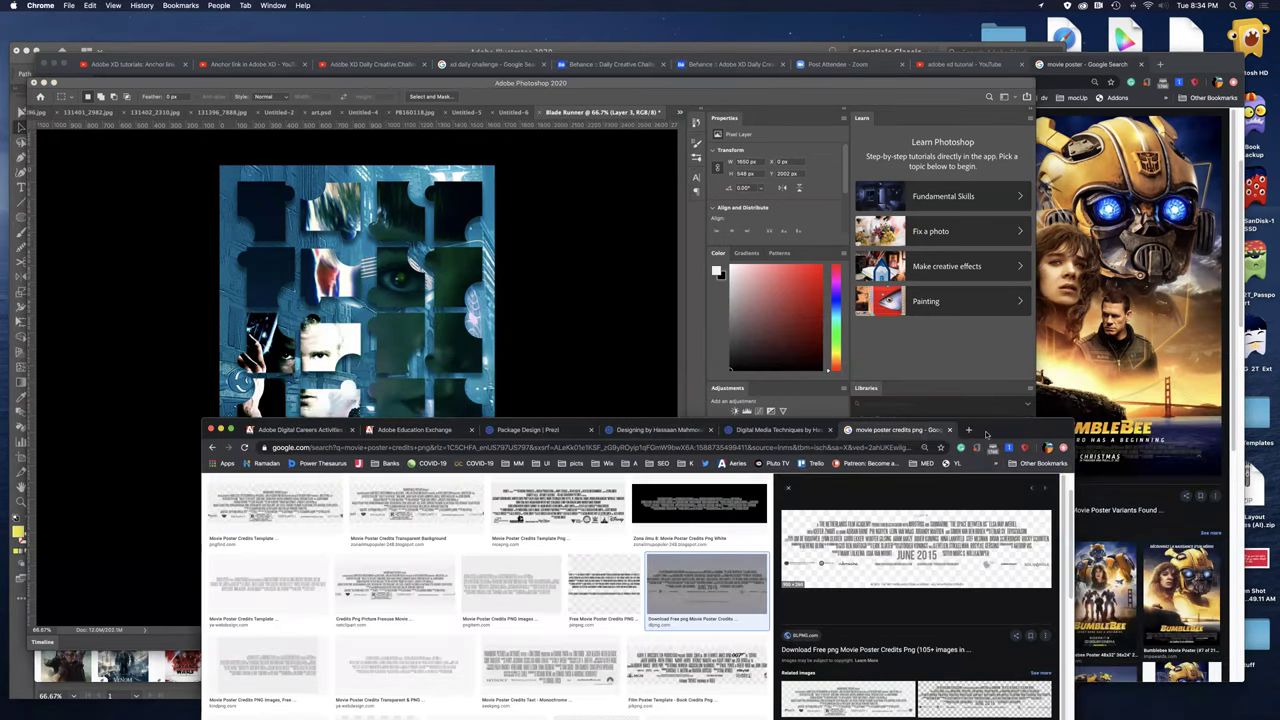
pyautogui.moveTo(1008, 430); pyautogui.dragTo(920, 229)
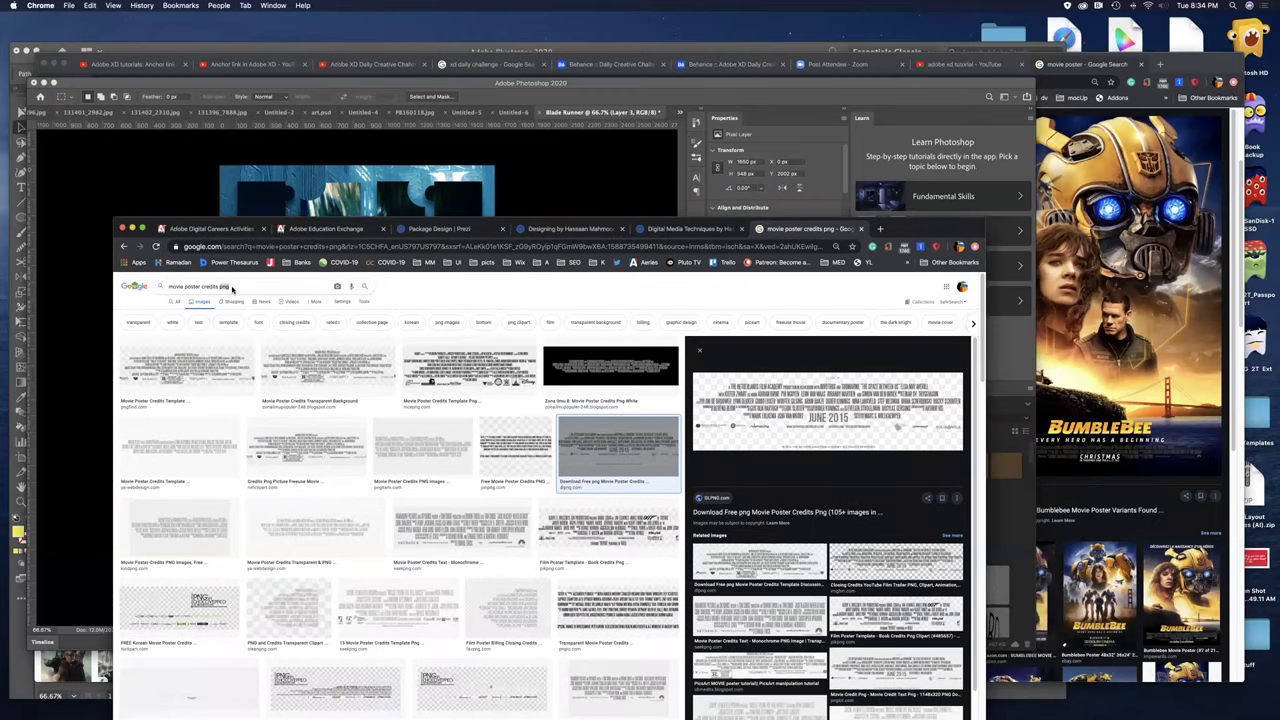
pyautogui.click(286, 246)
pyautogui.write('mo')
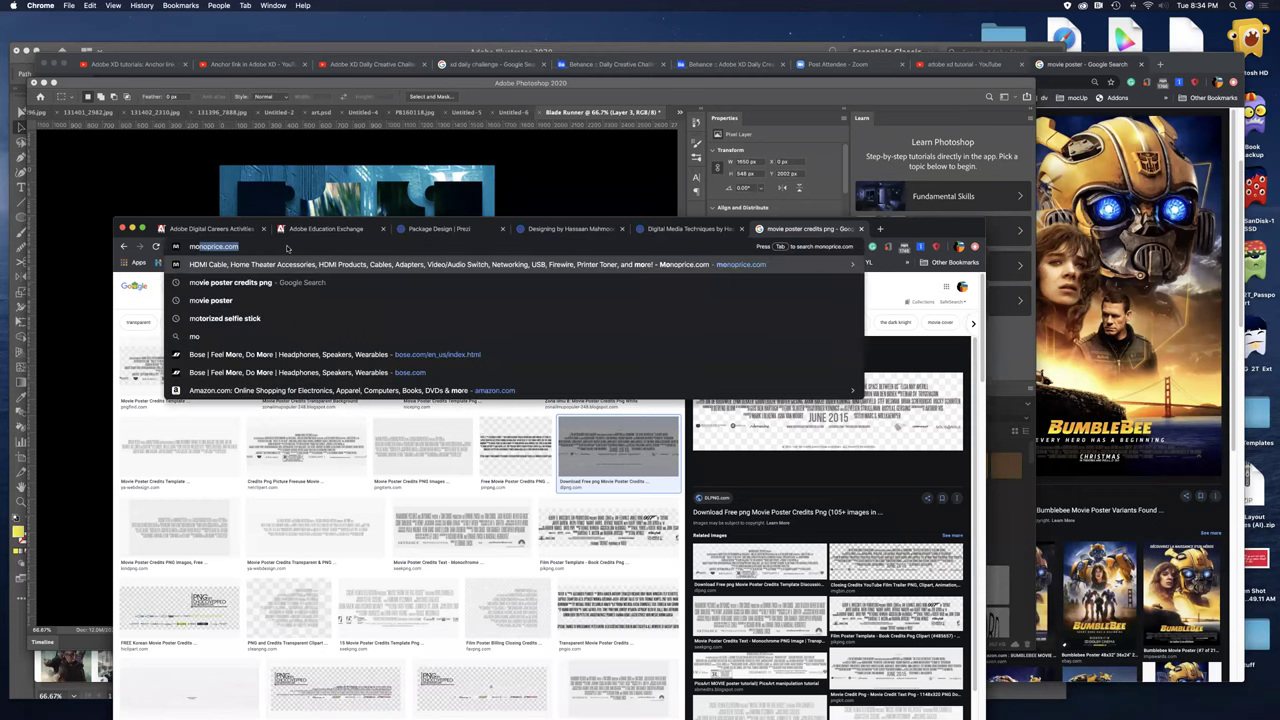
pyautogui.write('vie cre')
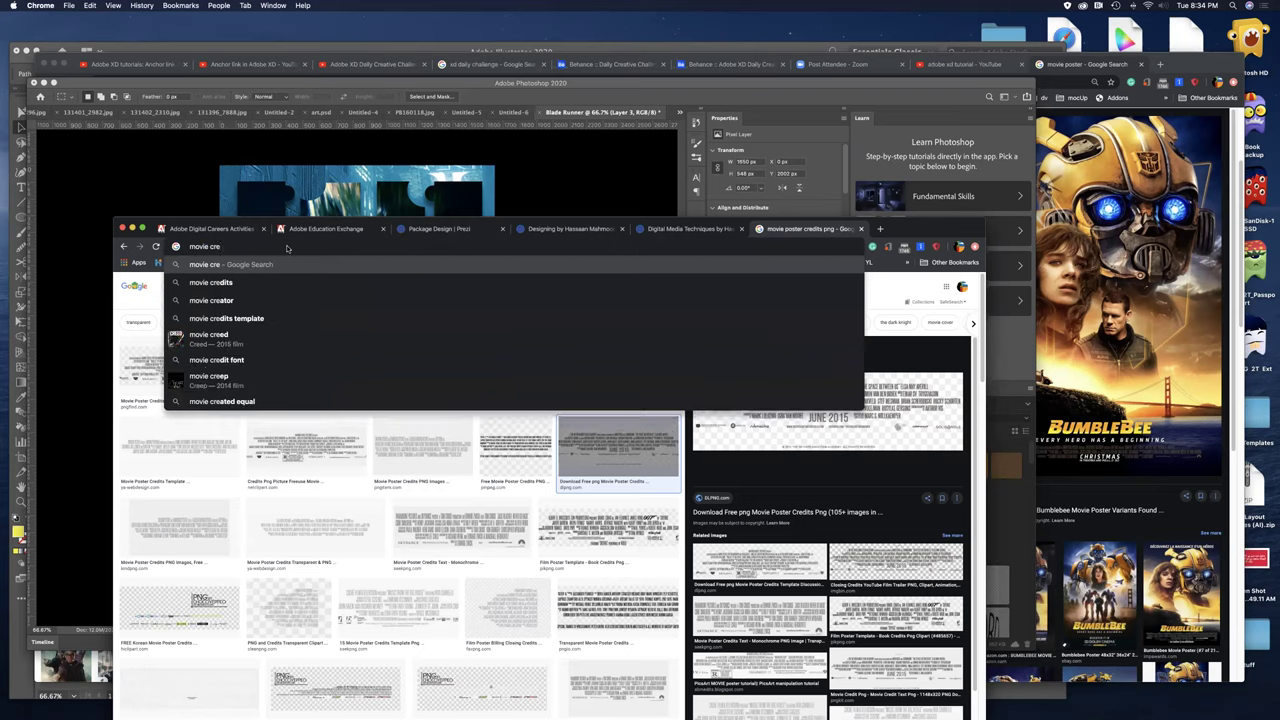
pyautogui.write('dits')
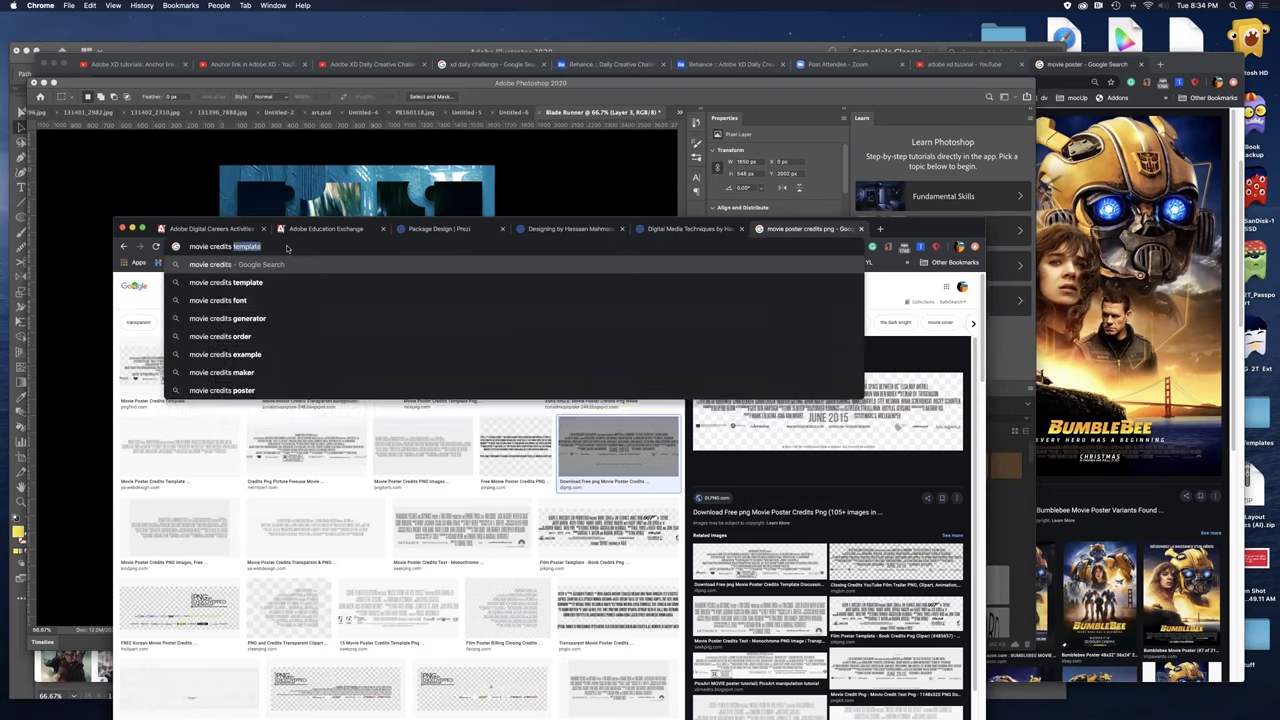
pyautogui.click(217, 282)
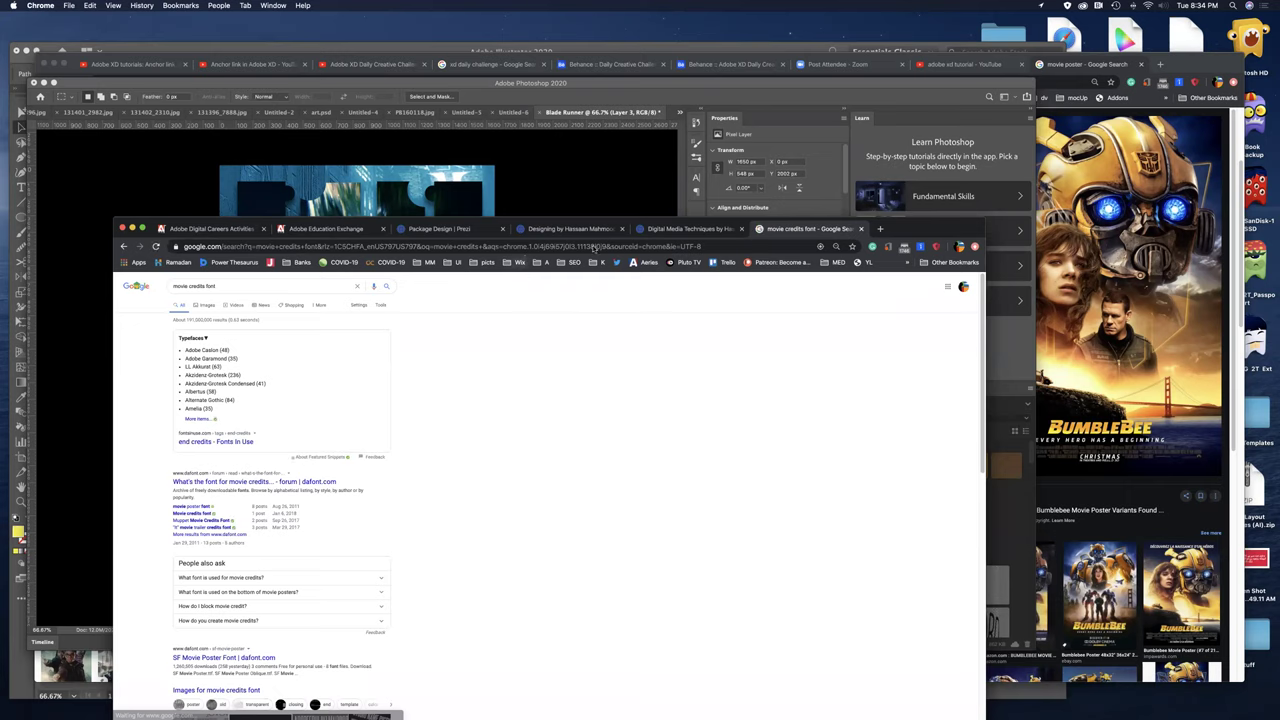
# - Look through the search results and open the SF Movie Poster Font page on dafont.com
pyautogui.moveTo(912, 228); pyautogui.dragTo(965, 61)
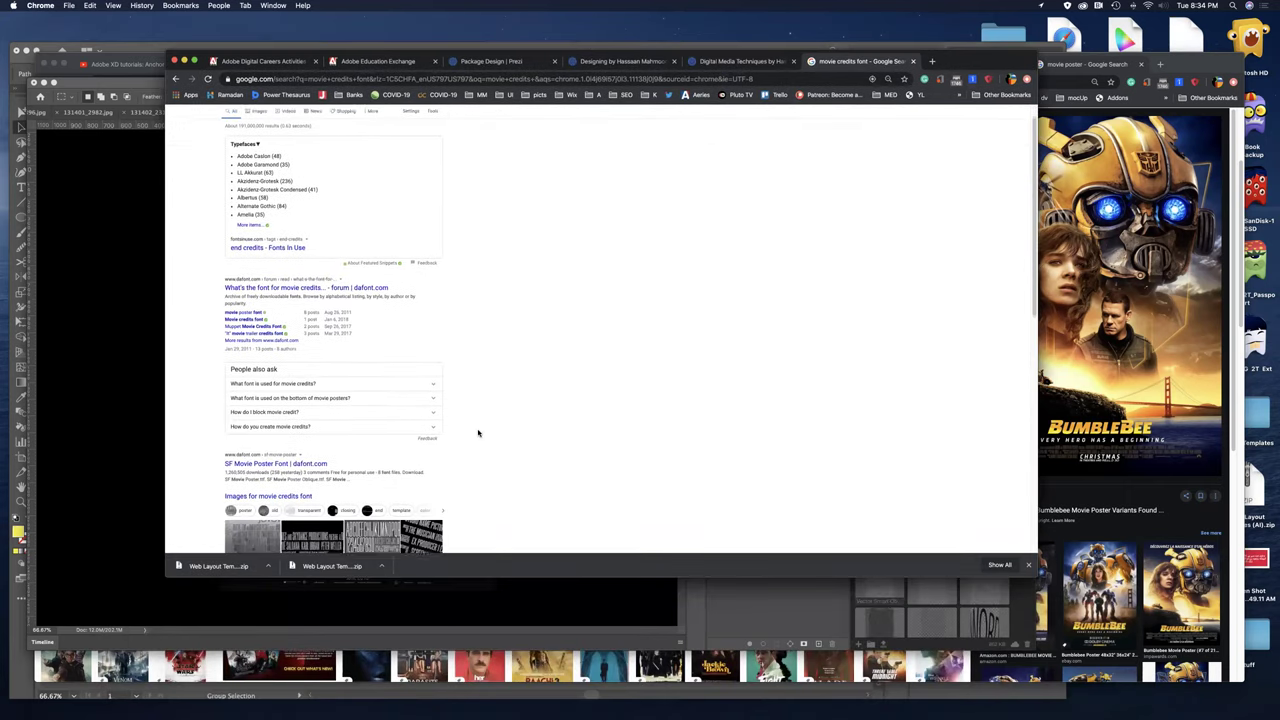
pyautogui.scroll(-2, 478, 433)
pyautogui.scroll(-1, 478, 433)
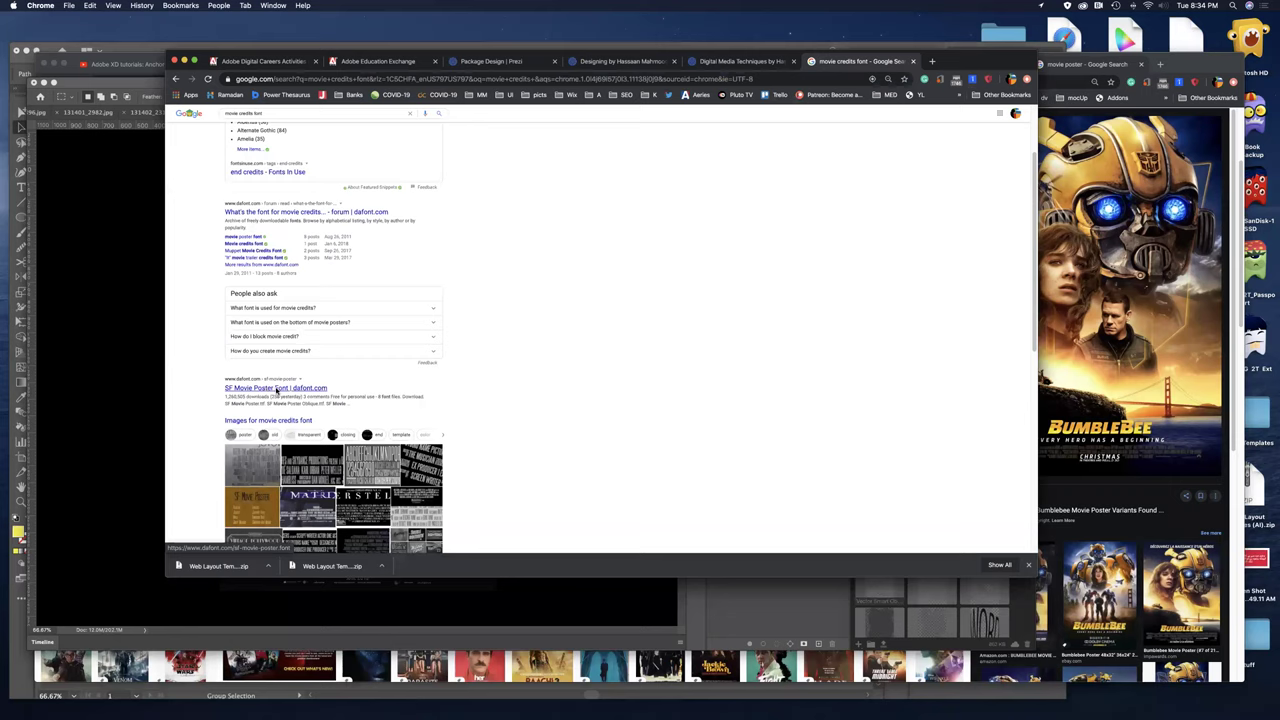
pyautogui.click(277, 389)
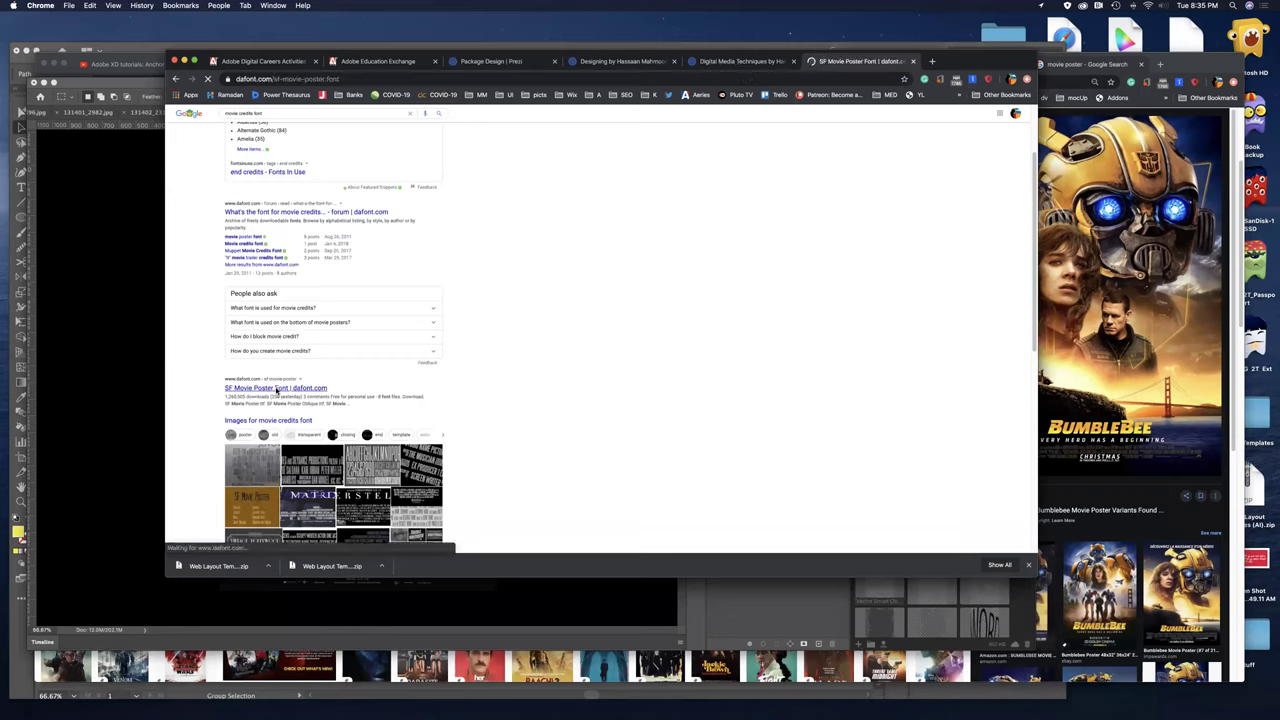